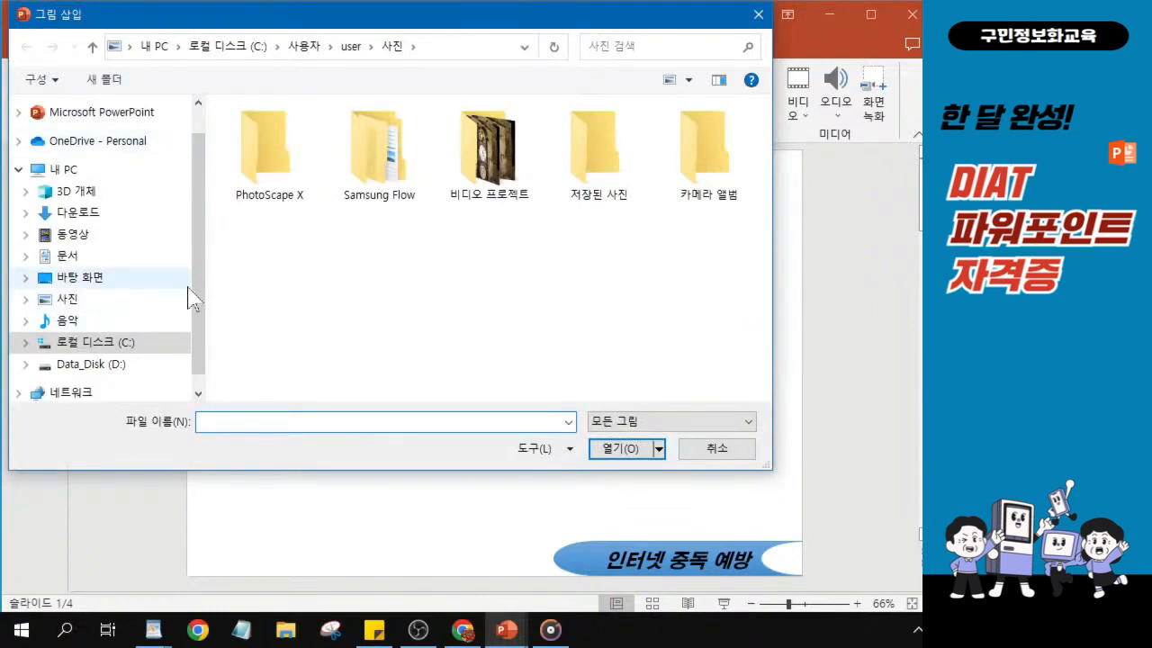
- Browse to the KAIT folder on the desktop and open its DIAT파워포인트_예제 subfolder for picture insertion
{"action": "left_click", "coordinate": [88, 281]}
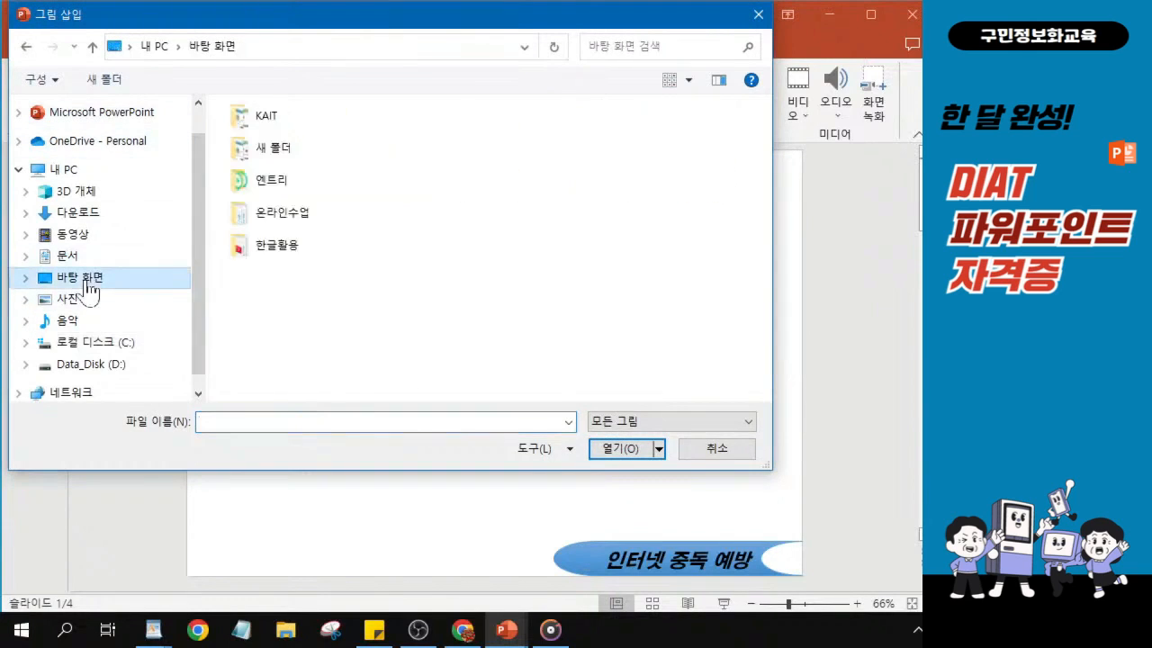
{"action": "key", "text": "ctrl"}
{"action": "key", "text": "ctrl"}
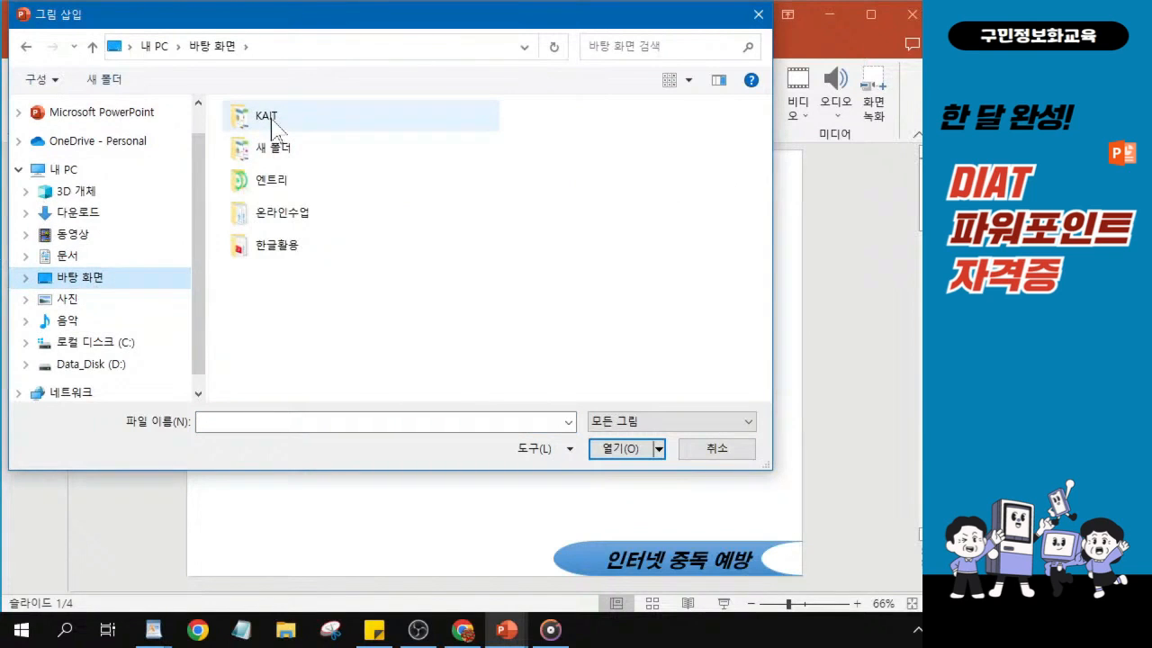
{"action": "key", "text": "ctrl"}
{"action": "key", "text": "ctrl"}
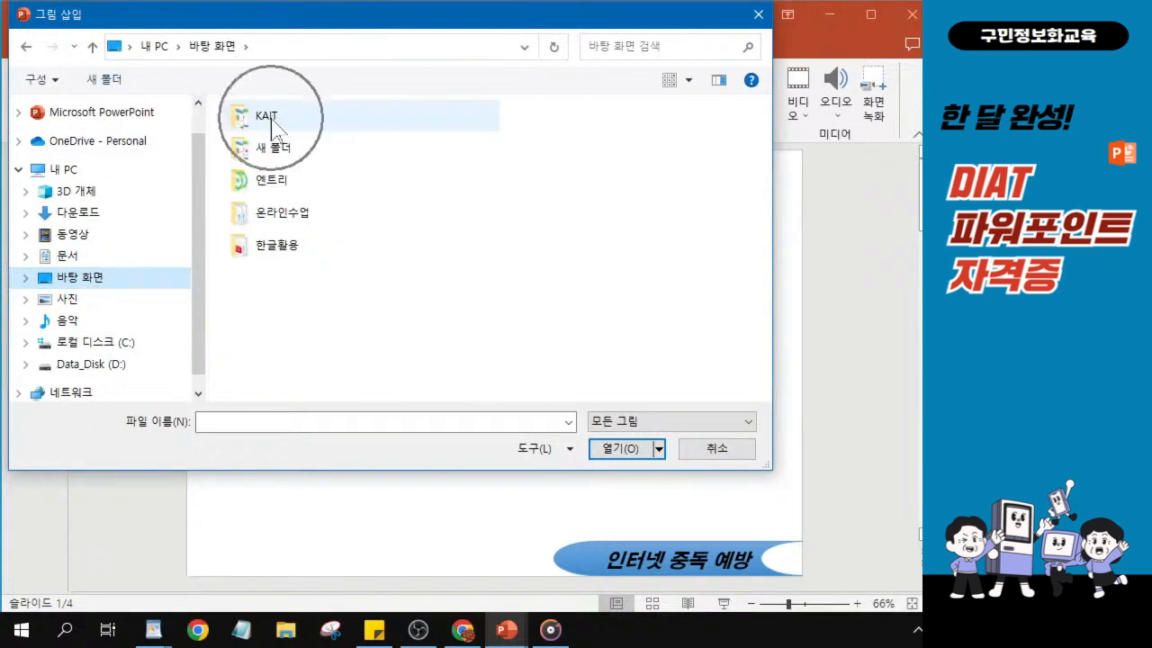
{"action": "key", "text": "ctrl"}
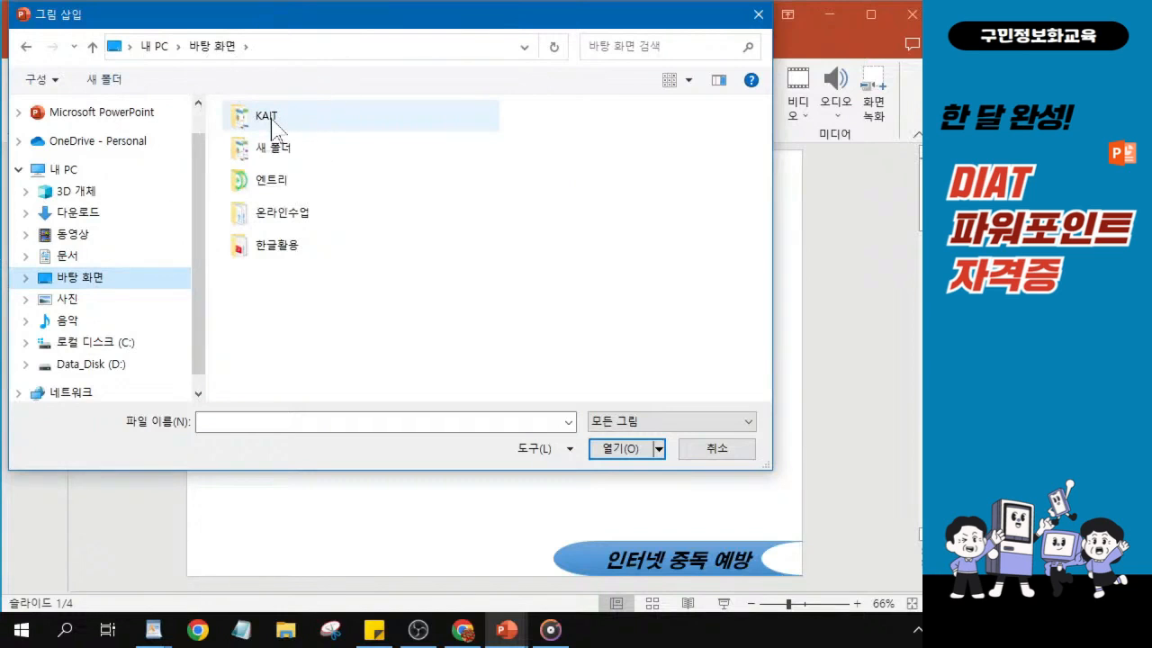
{"action": "key", "text": "ctrl"}
{"action": "double_click", "coordinate": [269, 120]}
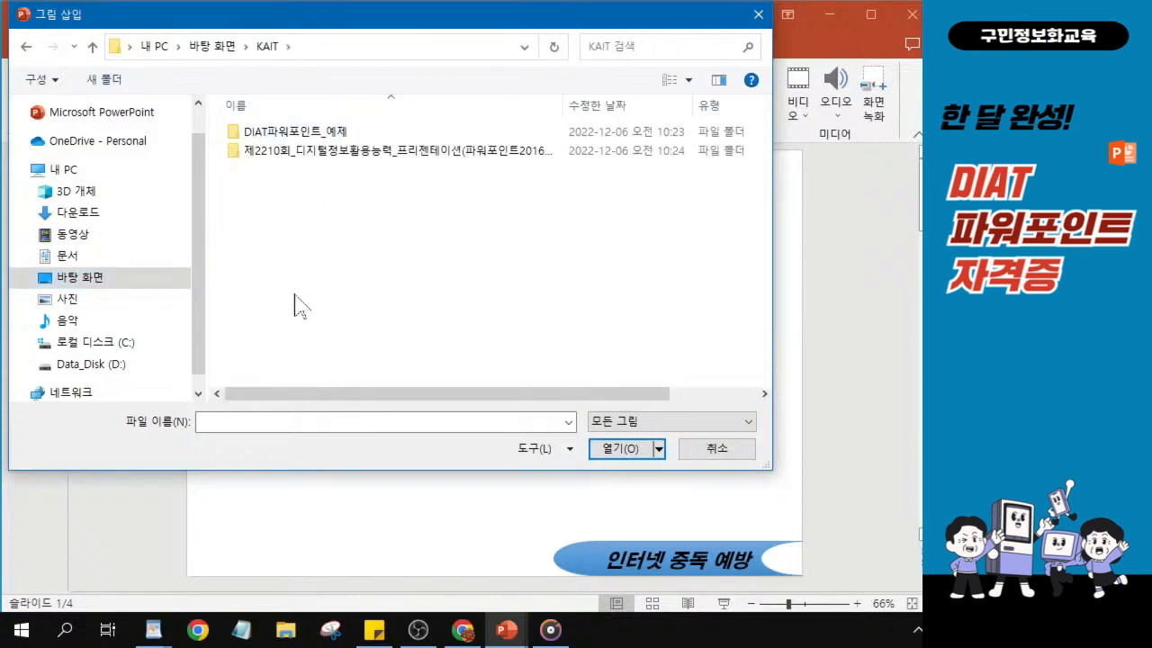
{"action": "left_click", "coordinate": [306, 134]}
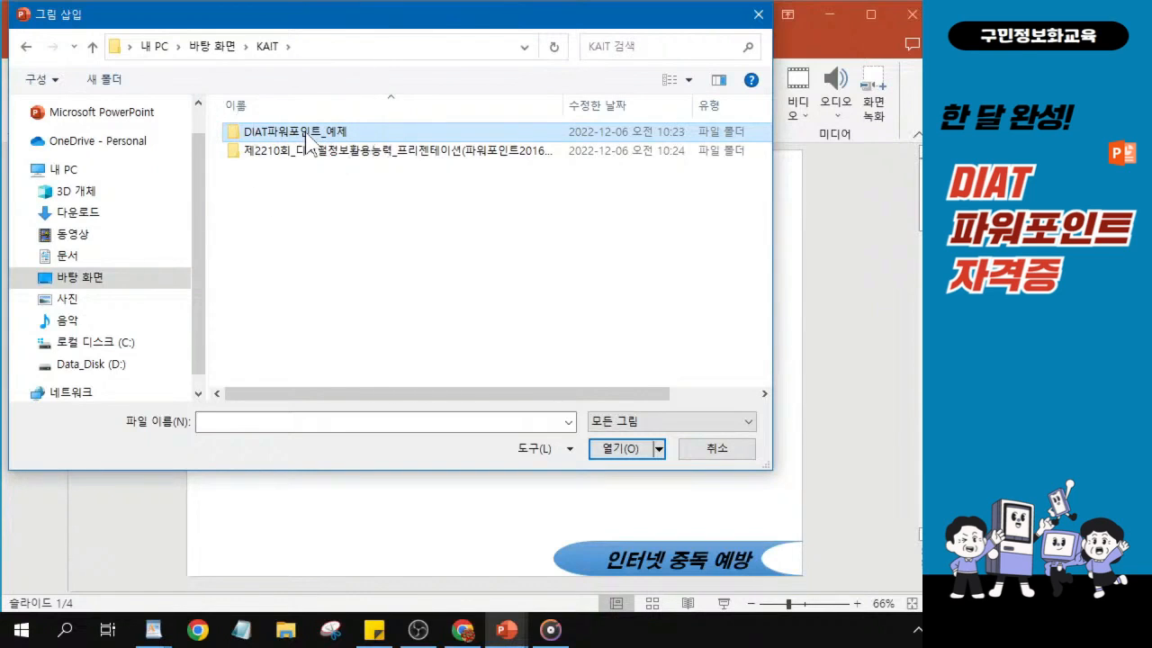
{"action": "left_click", "coordinate": [306, 133]}
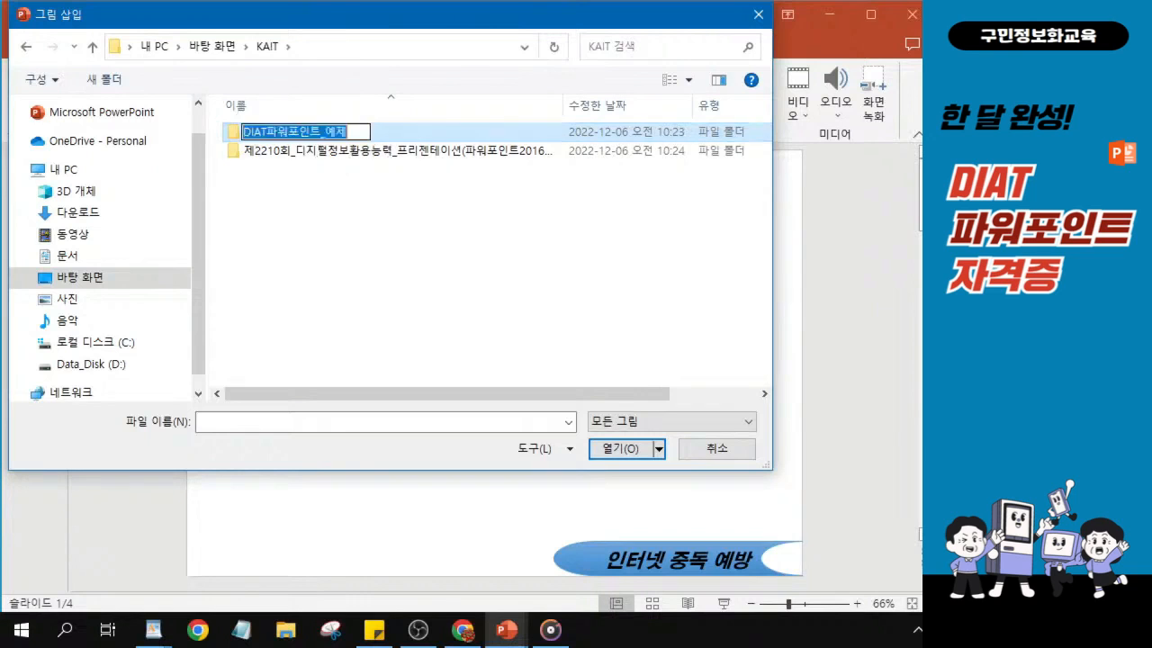
{"action": "left_click", "coordinate": [388, 135]}
{"action": "double_click", "coordinate": [388, 135]}
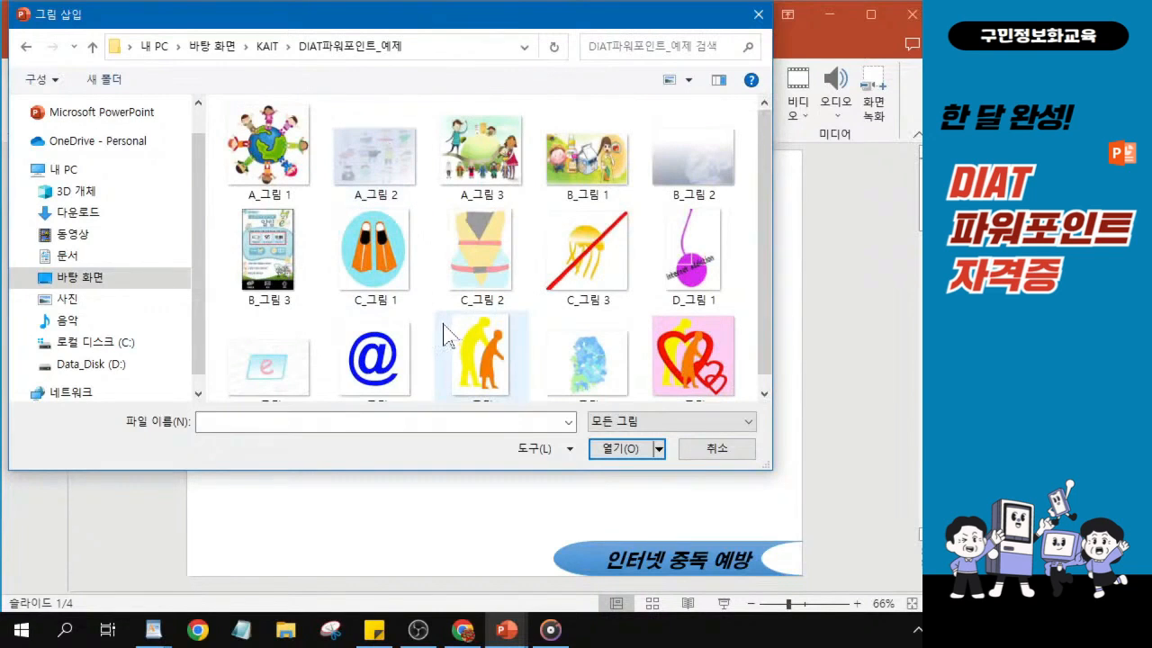
- Insert the picture D_그림 1 into slide 1
{"action": "left_click", "coordinate": [665, 259]}
{"action": "key", "text": "ctrl"}
{"action": "key", "text": "ctrl"}
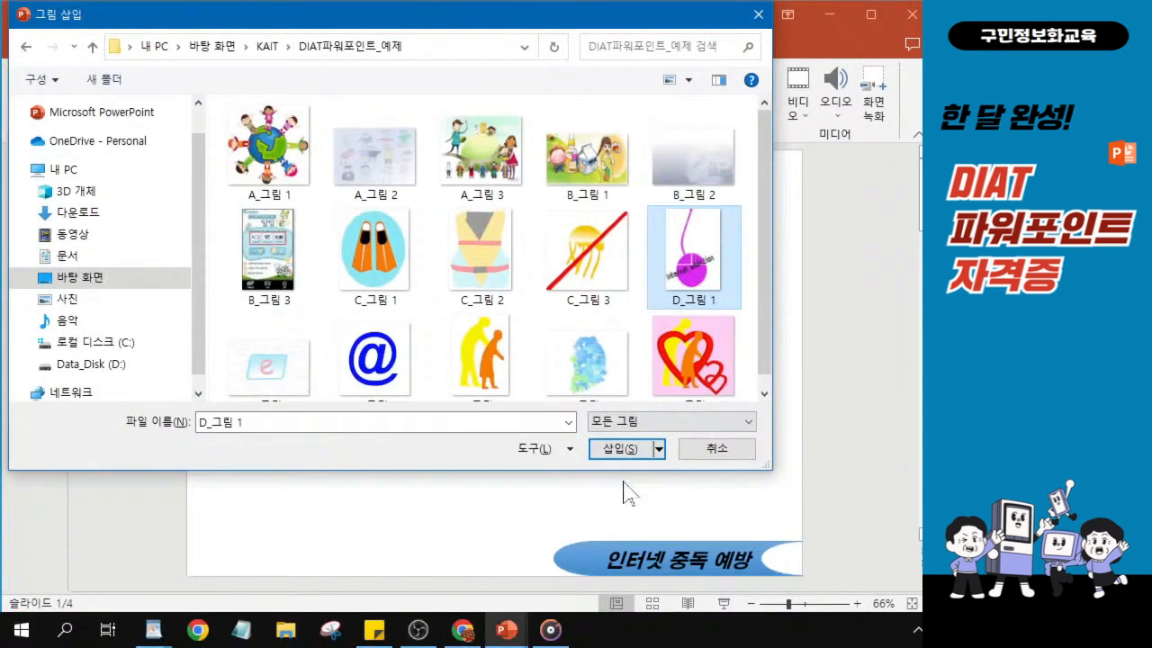
{"action": "left_click", "coordinate": [633, 450]}
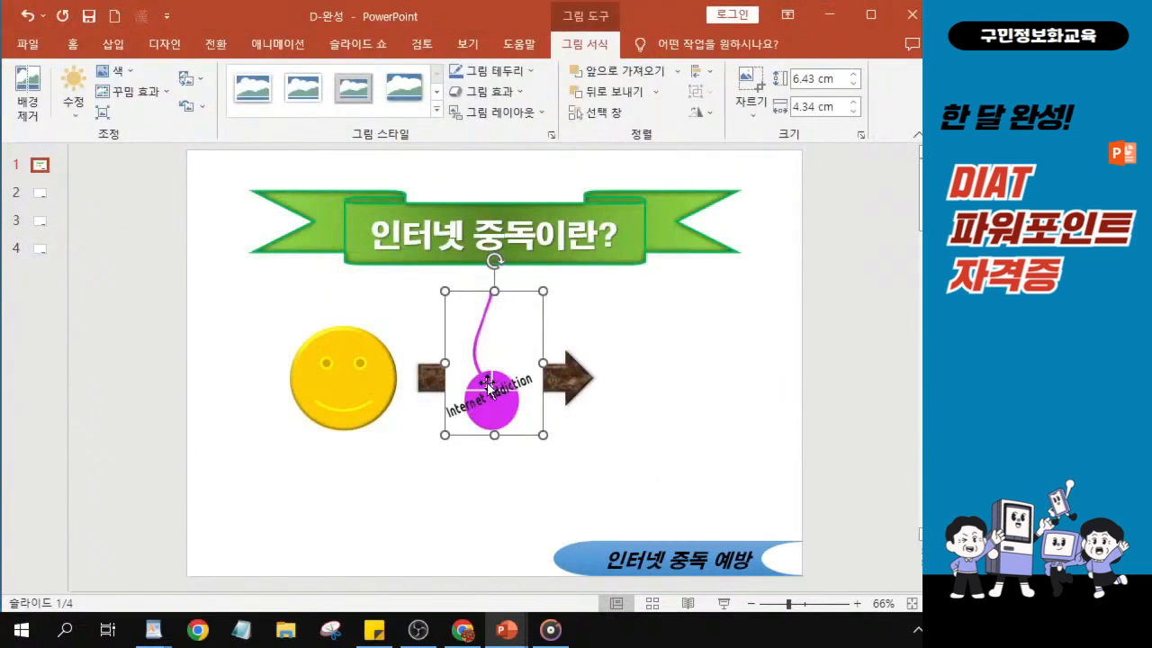
- Open the detailed size settings of the inserted picture and turn off its locked aspect ratio
{"action": "scroll", "coordinate": [492, 387], "scroll_direction": "up", "scroll_amount": 1}
{"action": "scroll", "coordinate": [492, 387], "scroll_direction": "up", "scroll_amount": 1}
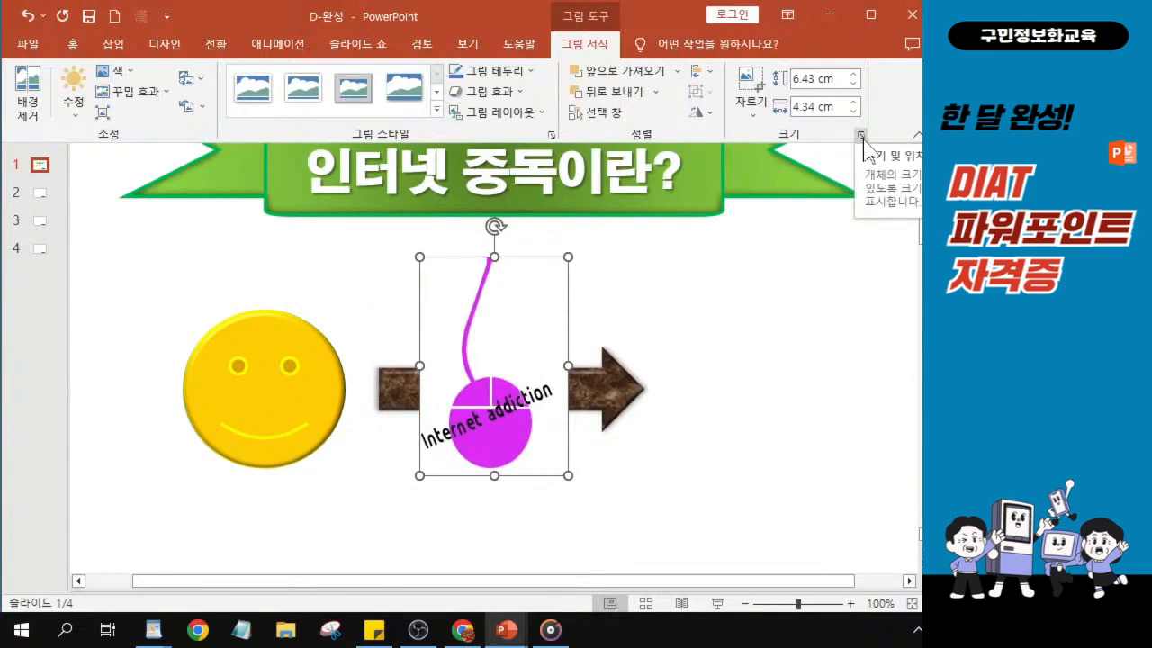
{"action": "key", "text": "alt"}
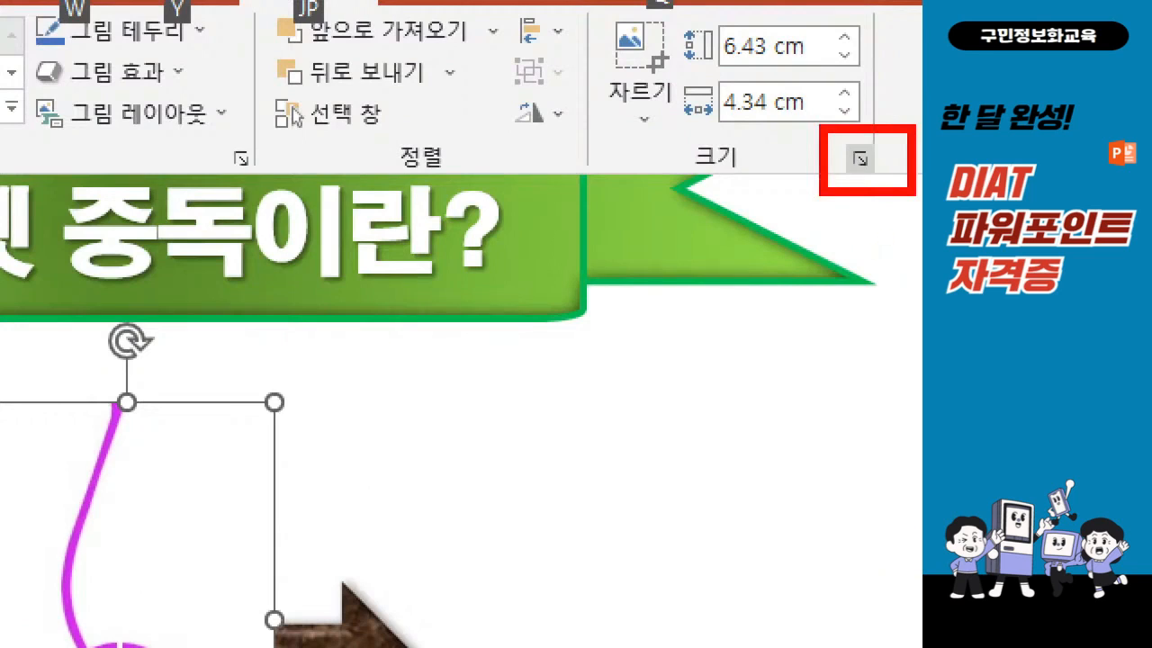
{"action": "left_click_drag", "start_coordinate": [846, 179], "coordinate": [874, 174]}
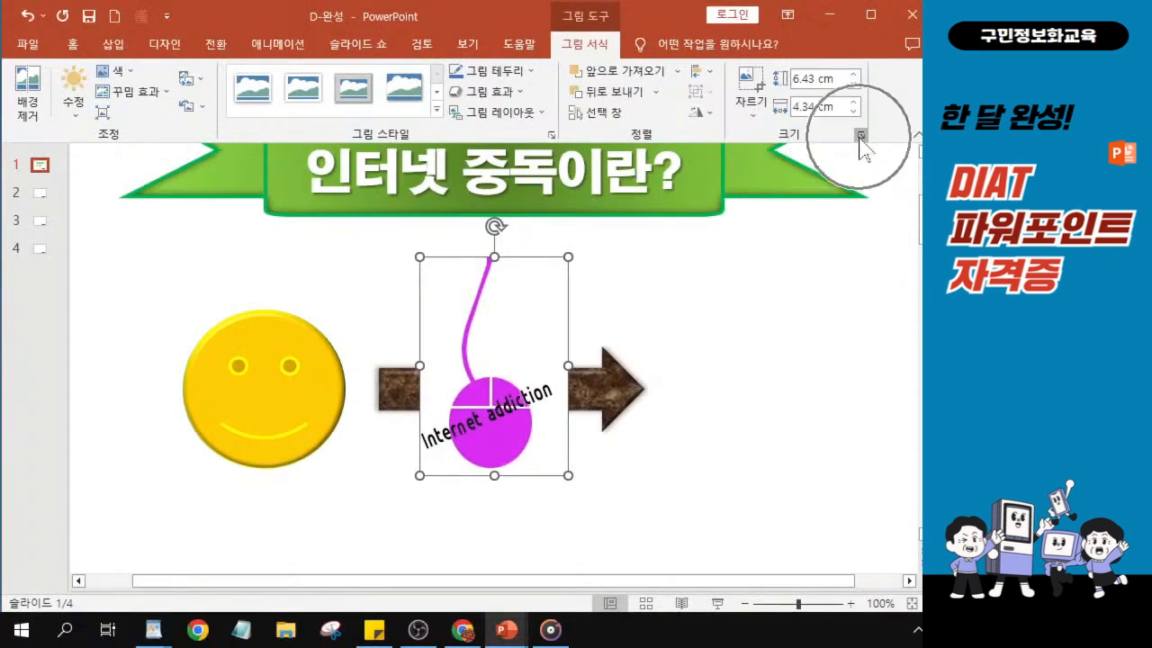
{"action": "left_click", "coordinate": [862, 136]}
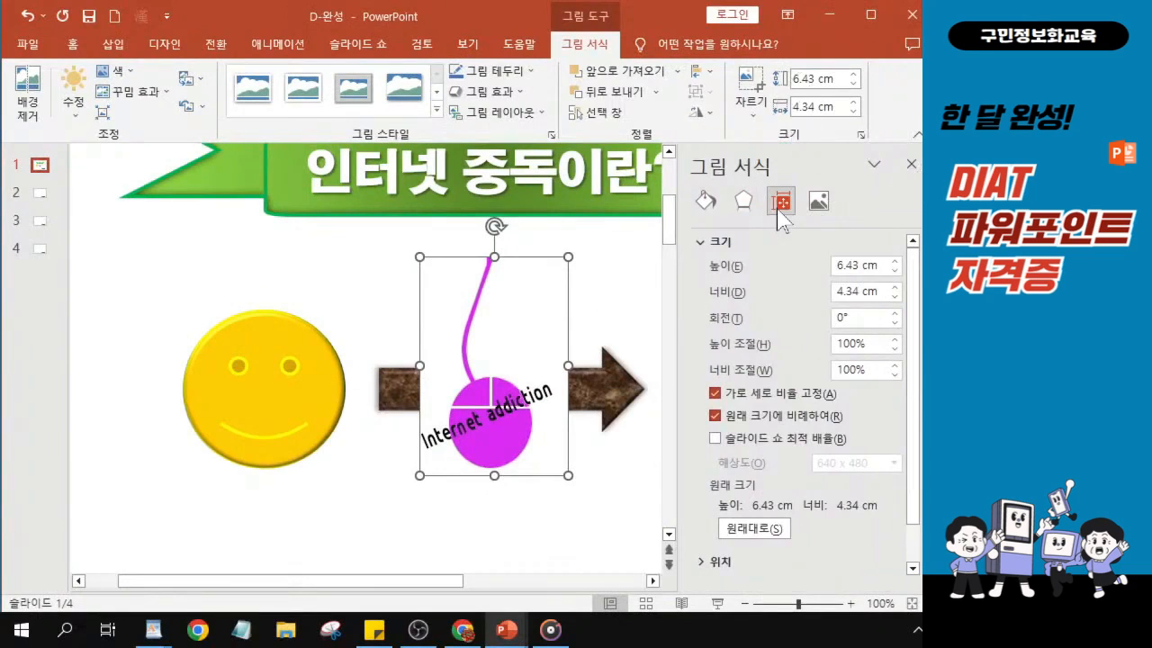
{"action": "left_click", "coordinate": [715, 395]}
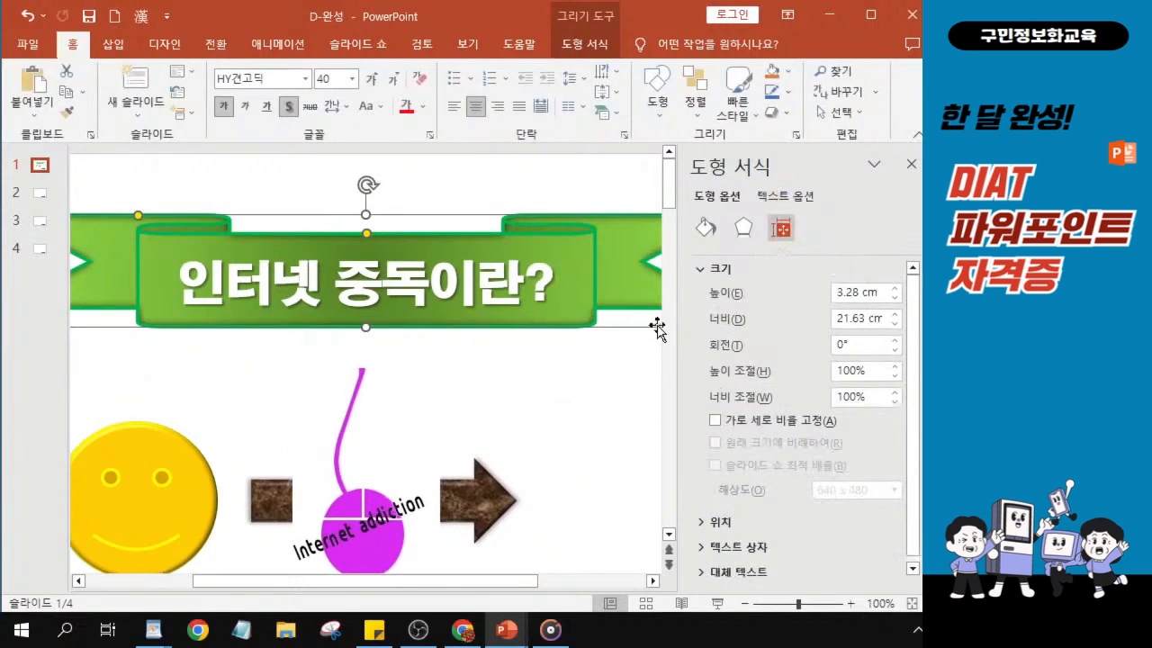
{"action": "type", "text": "5"}
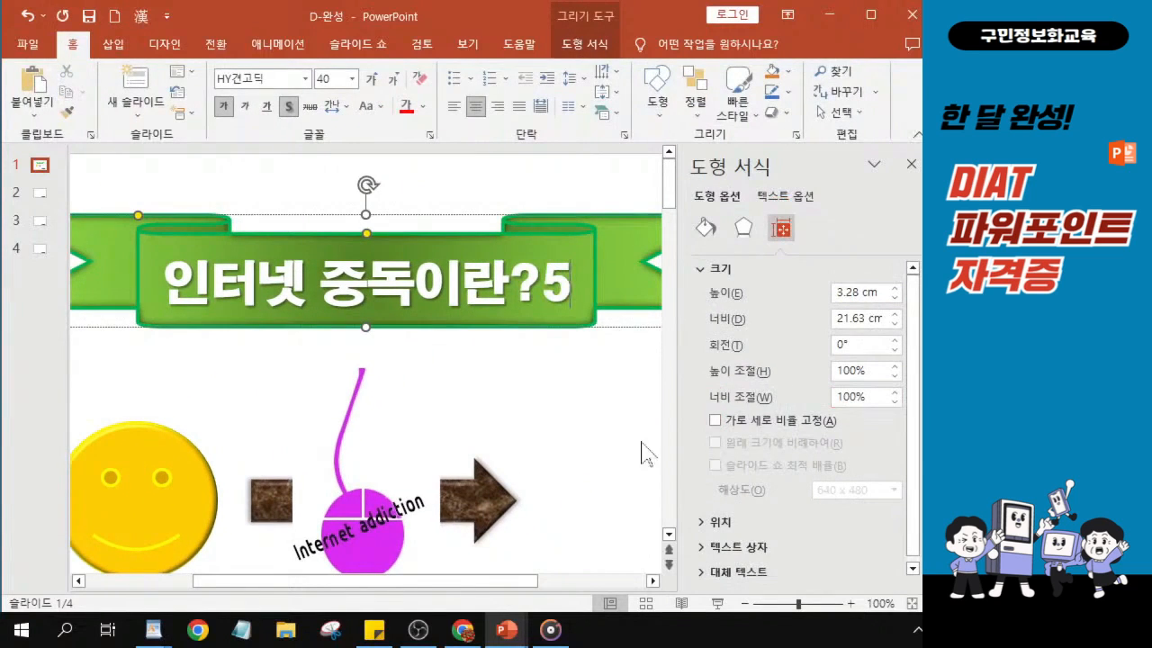
- Set the mouse picture's height to 6 cm and width to 5 cm, and close its format settings
{"action": "left_click", "coordinate": [378, 511]}
{"action": "double_click", "coordinate": [848, 265]}
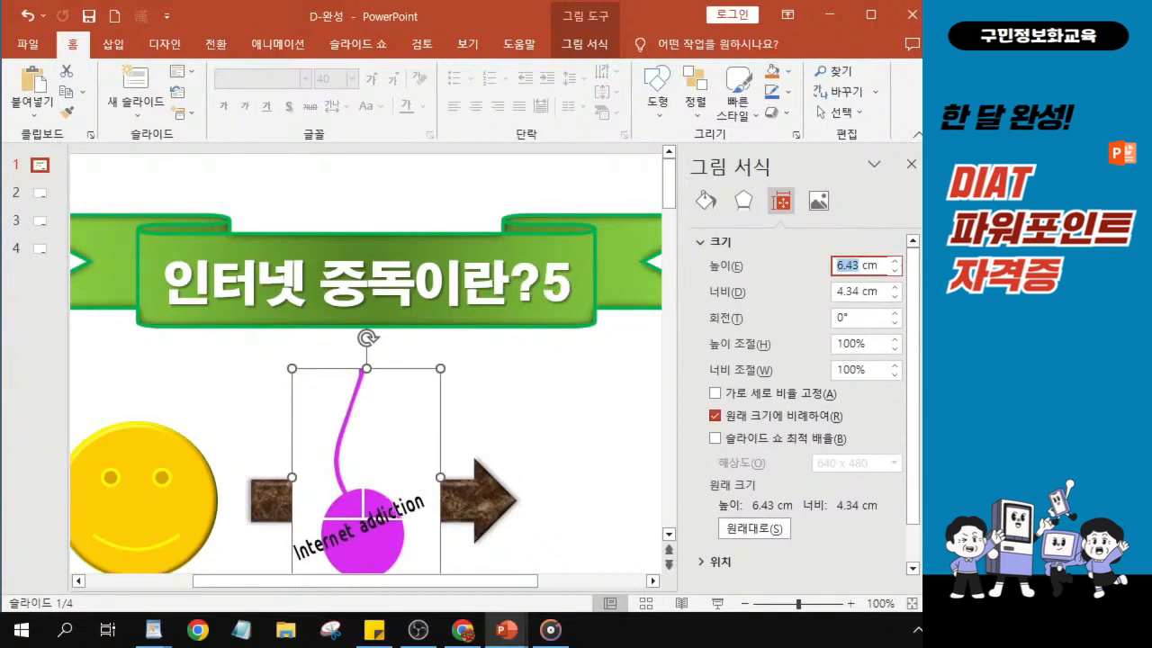
{"action": "type", "text": "6"}
{"action": "left_click", "coordinate": [857, 291]}
{"action": "double_click", "coordinate": [858, 291]}
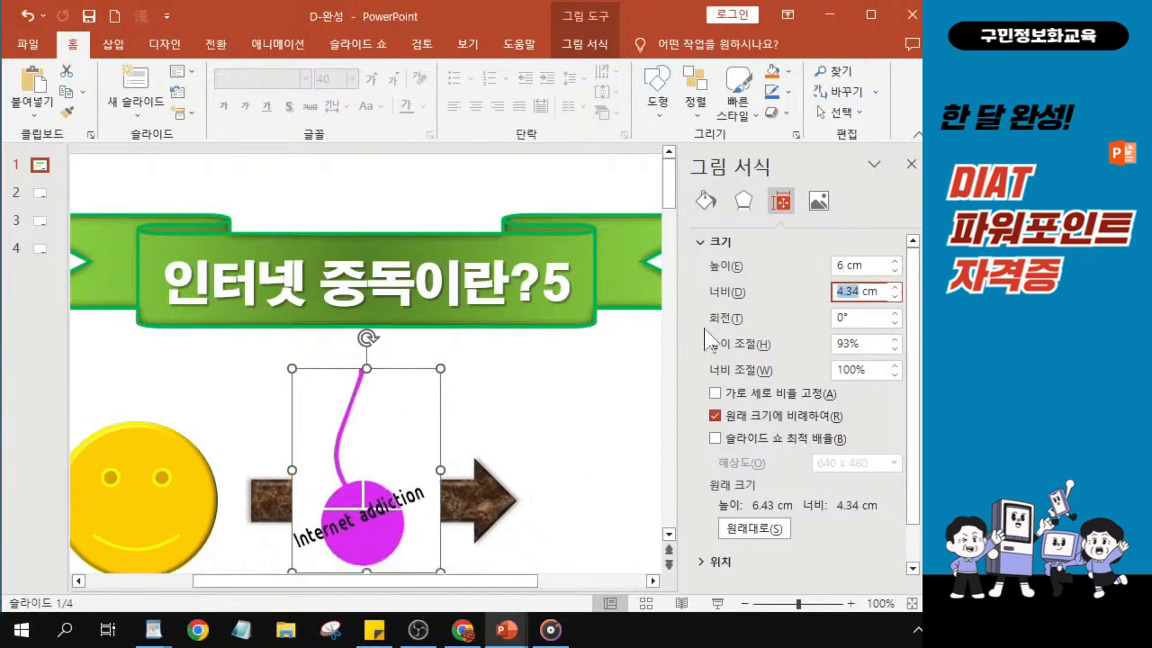
{"action": "type", "text": "5"}
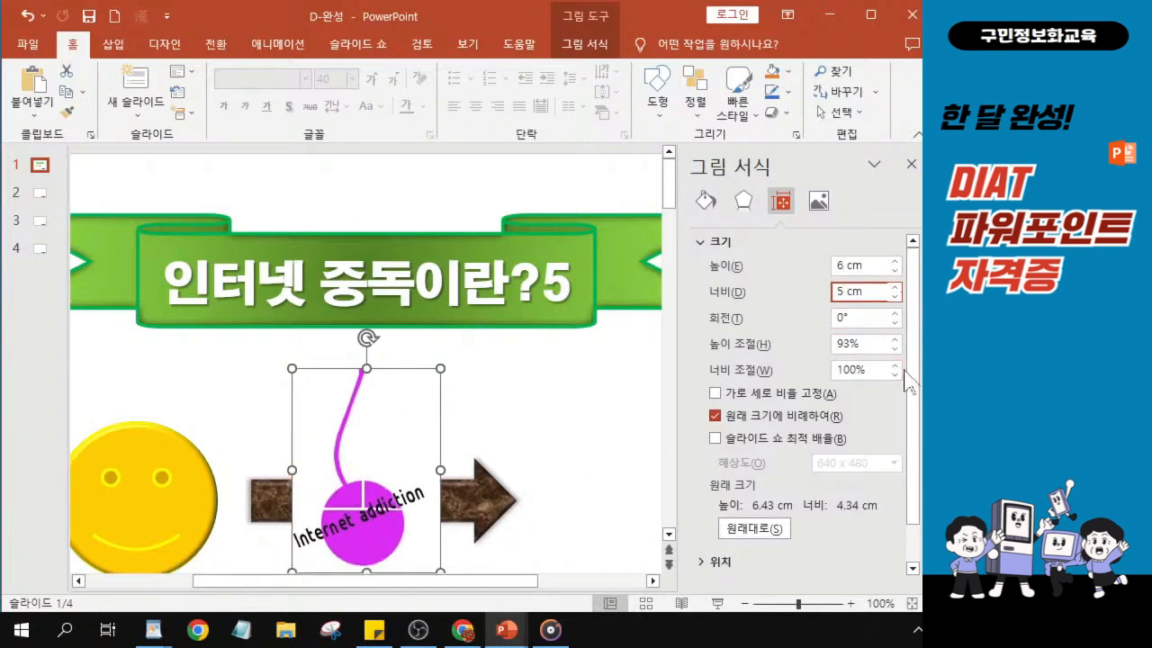
{"action": "key", "text": "Return"}
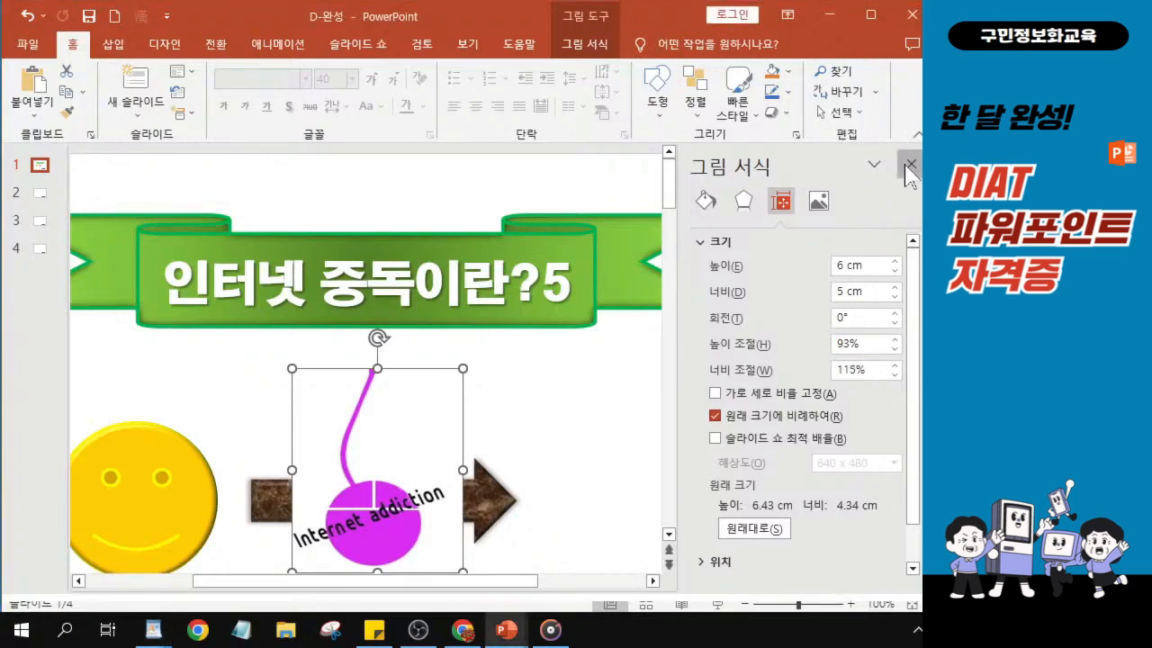
{"action": "left_click", "coordinate": [909, 165]}
- Move the mouse picture to the right of the brown arrow's tip
{"action": "scroll", "coordinate": [652, 423], "scroll_direction": "down", "scroll_amount": 3}
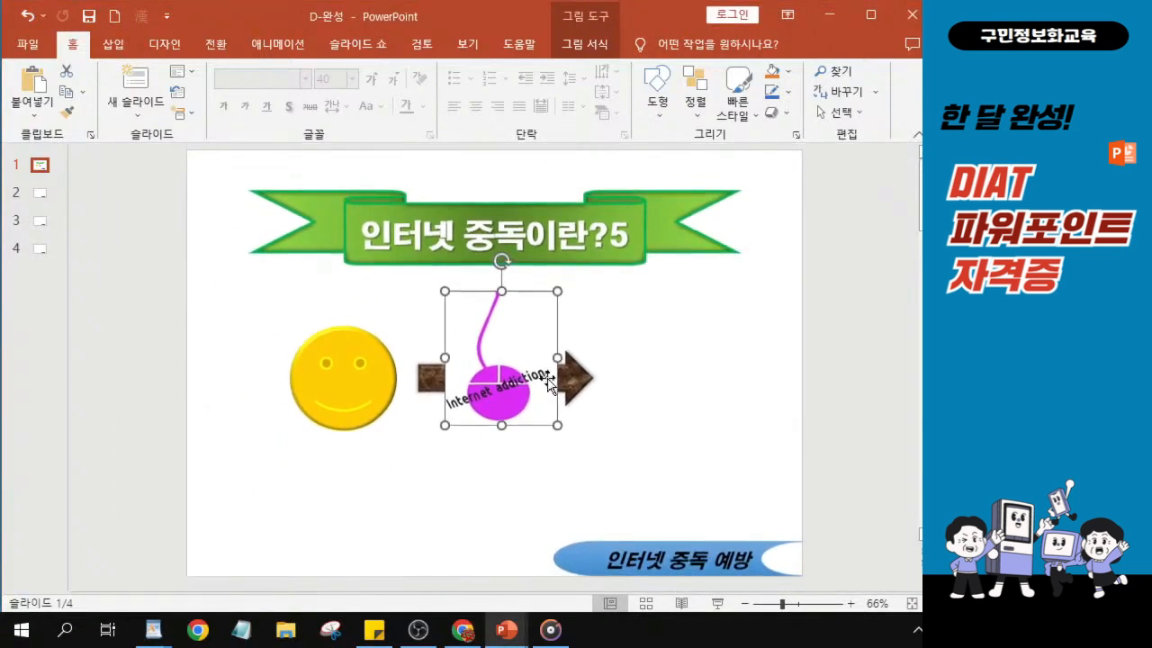
{"action": "left_click_drag", "start_coordinate": [517, 405], "coordinate": [658, 406]}
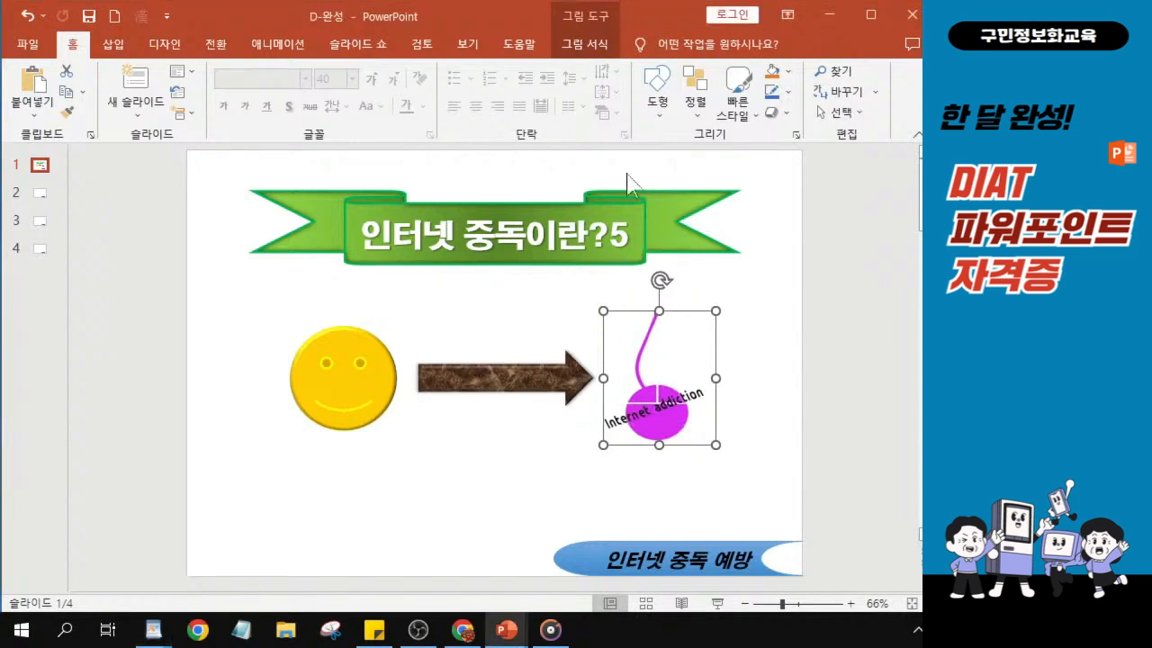
{"action": "left_click", "coordinate": [574, 47]}
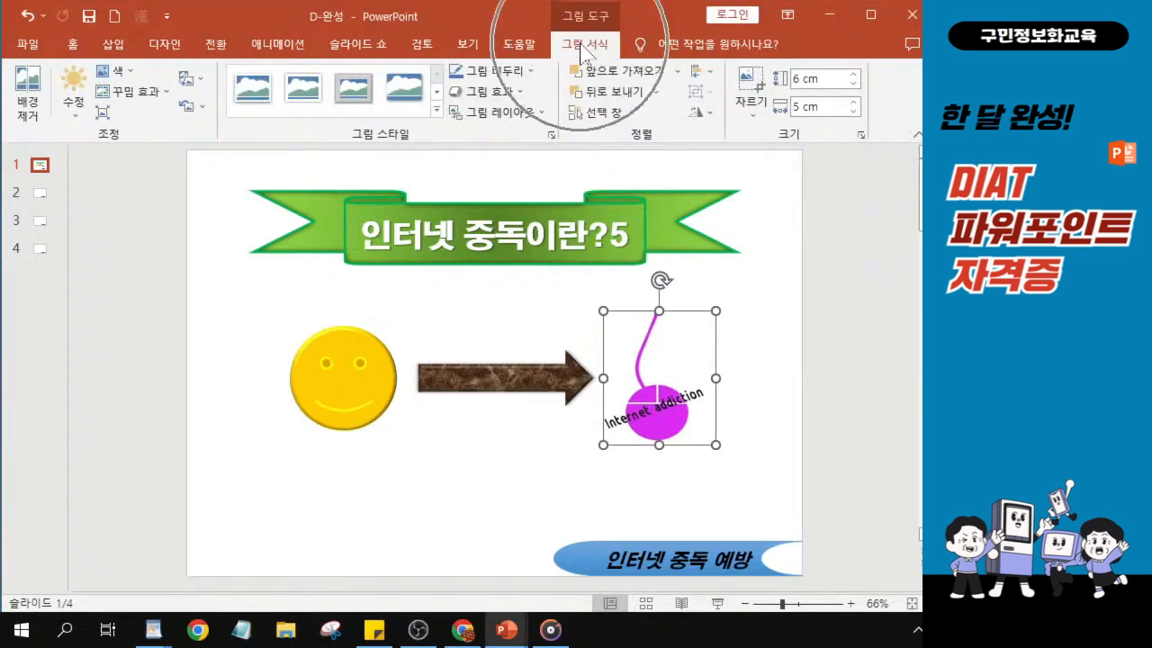
- Draw a wide horizontal text box below the smiley face, arrow and mouse picture
{"action": "left_click", "coordinate": [75, 45]}
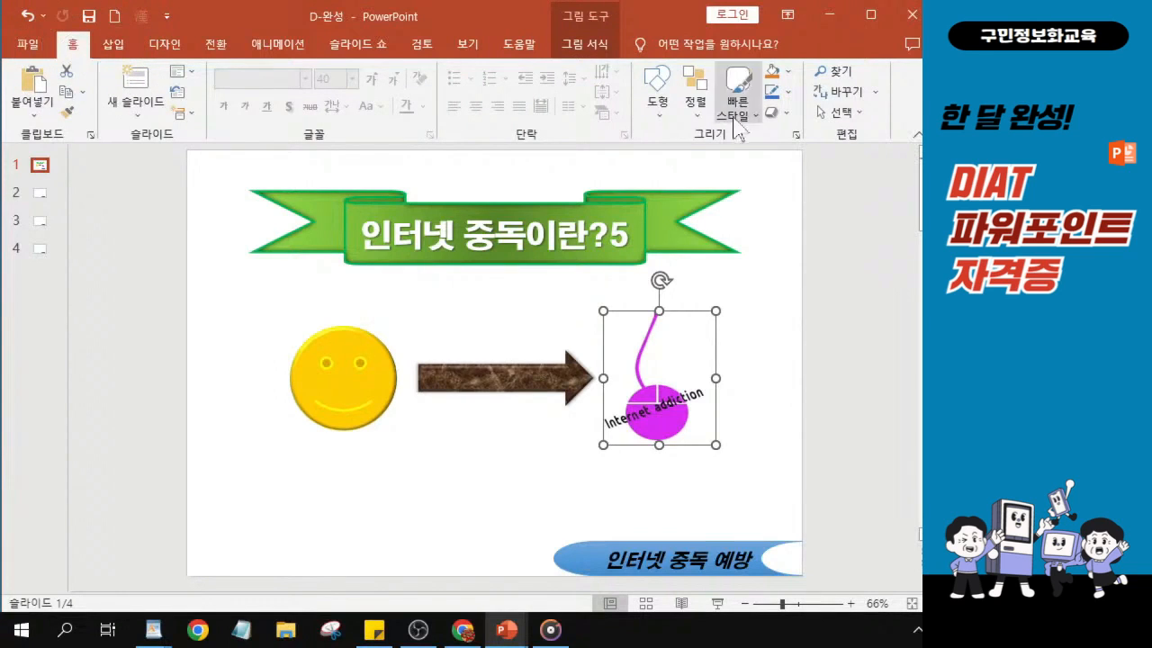
{"action": "left_click", "coordinate": [666, 114]}
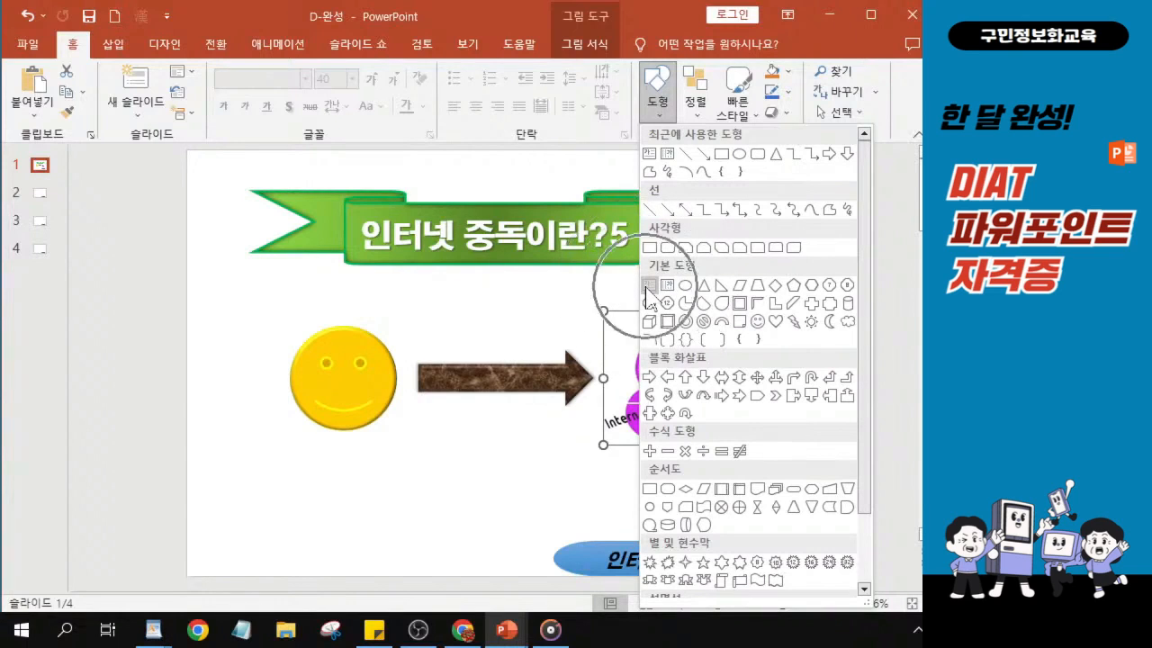
{"action": "left_click", "coordinate": [648, 286]}
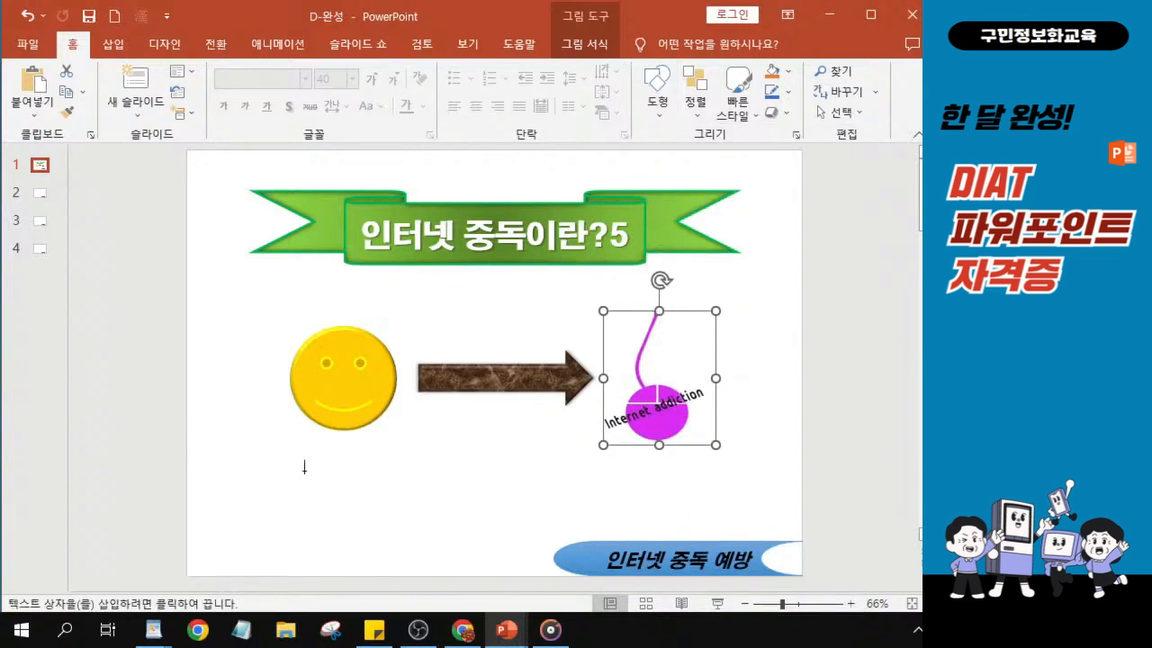
{"action": "left_click_drag", "start_coordinate": [305, 470], "coordinate": [718, 519]}
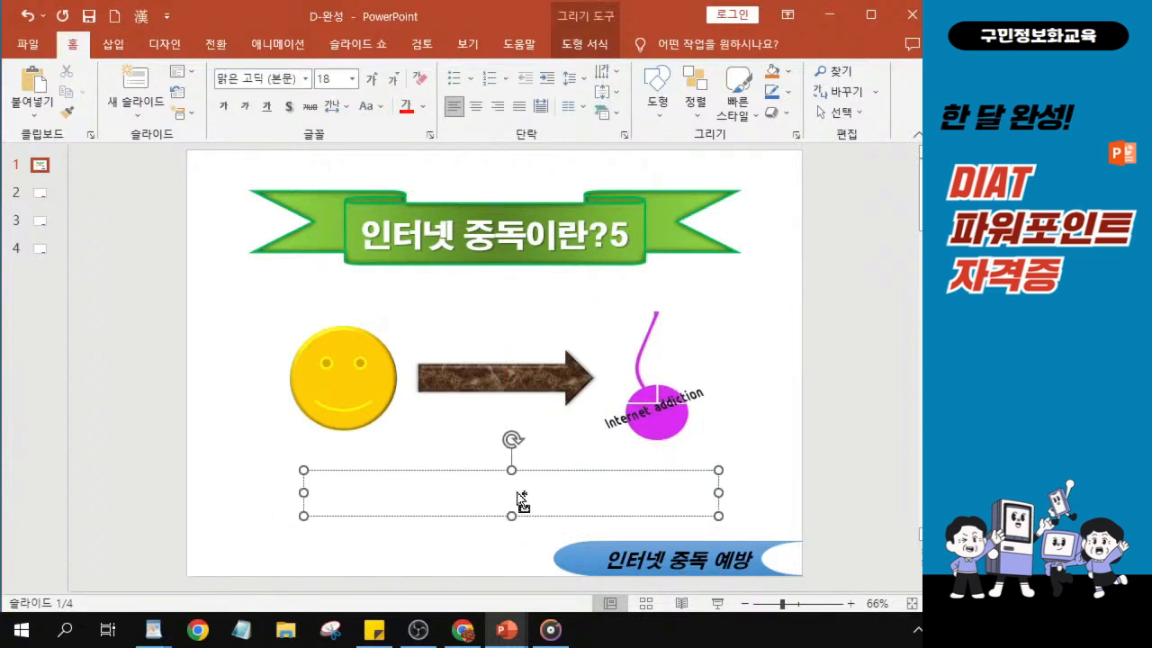
- Enter the sentence "인터넷 과다 사용으로 일상생활에 문제가 발생하는 상태" in the new text box
{"action": "scroll", "coordinate": [517, 497], "scroll_direction": "up", "scroll_amount": 6, "text": "ctrl"}
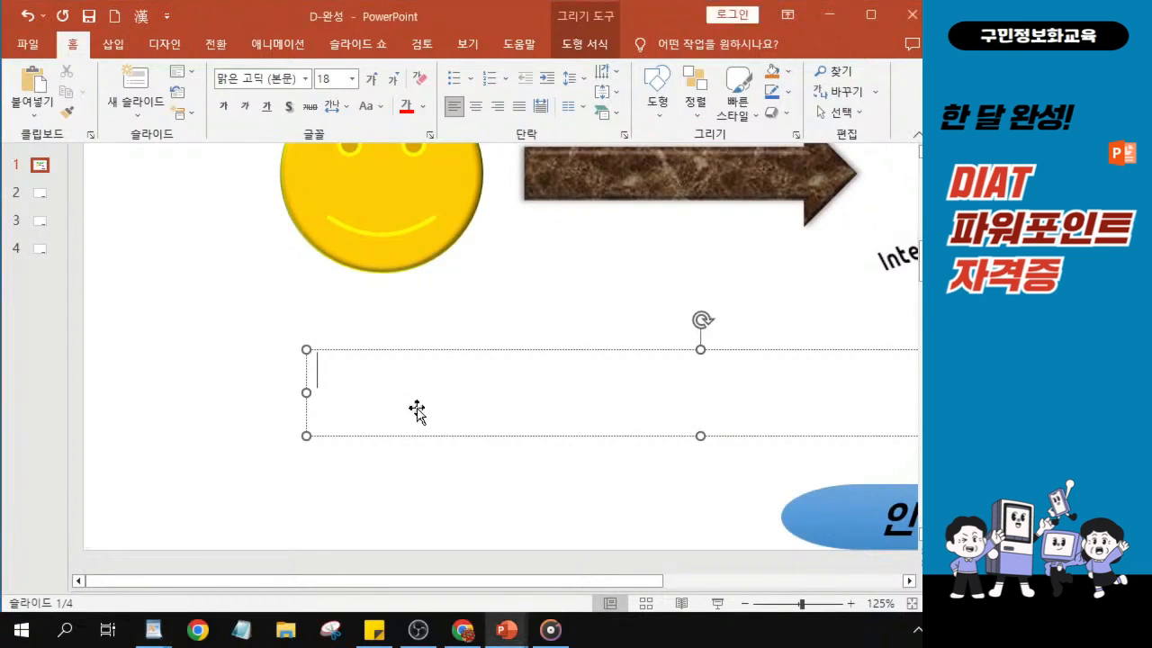
{"action": "type", "text": "인"}
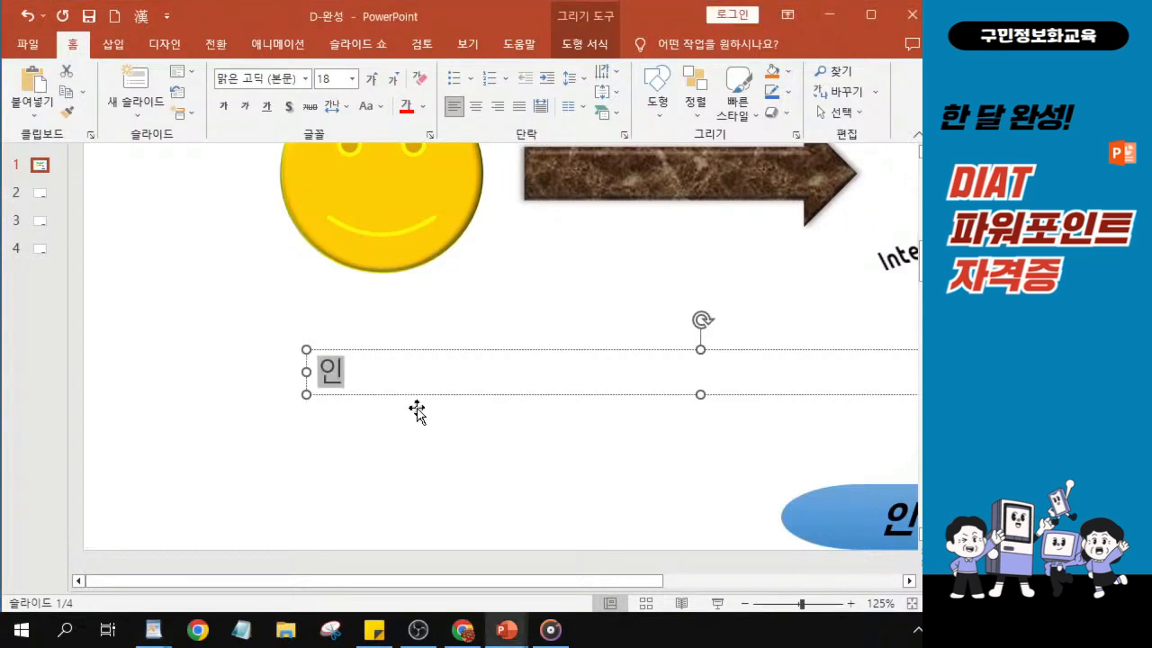
{"action": "type", "text": "ㅌㅓ넷"}
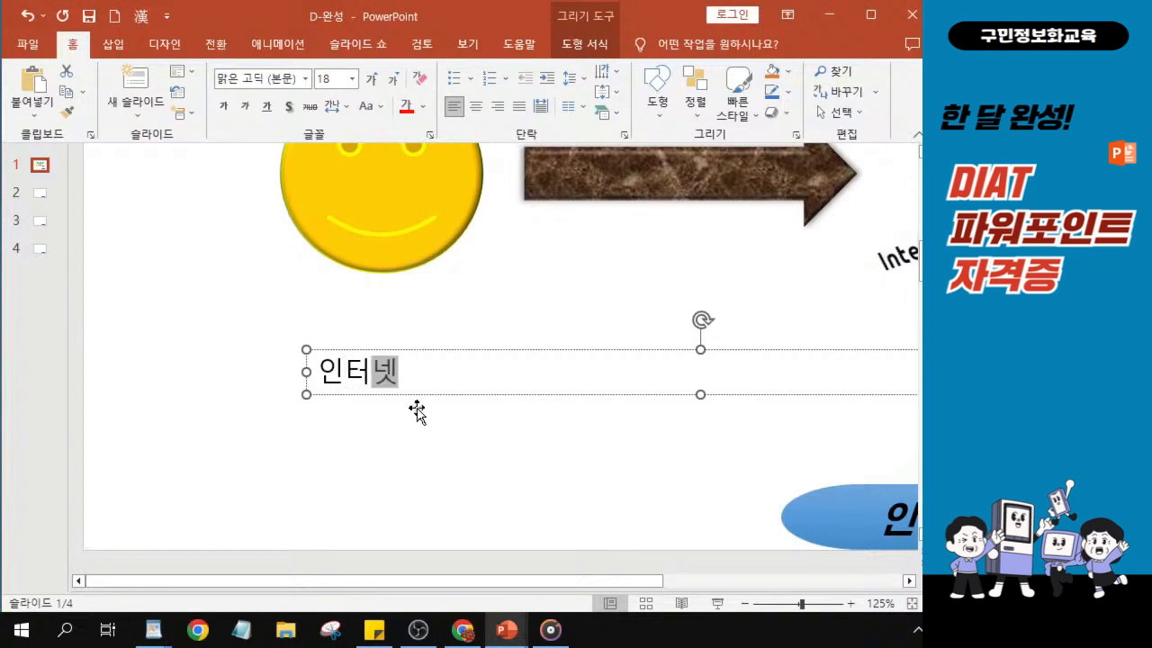
{"action": "type", "text": " 과다"}
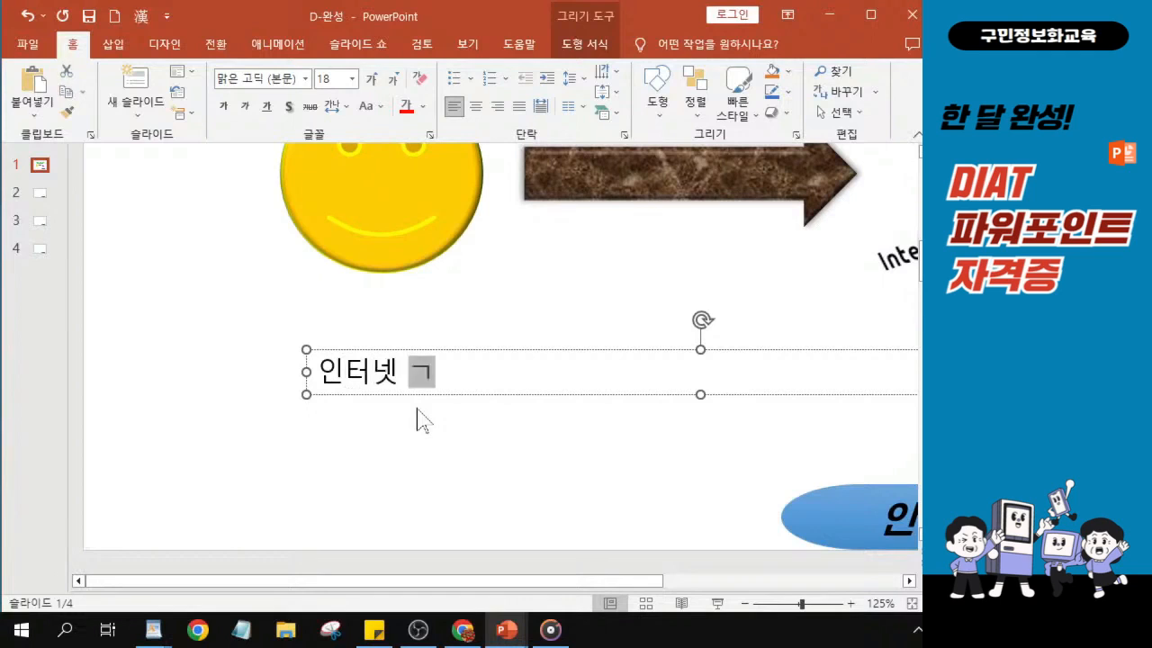
{"action": "type", "text": " 사용을"}
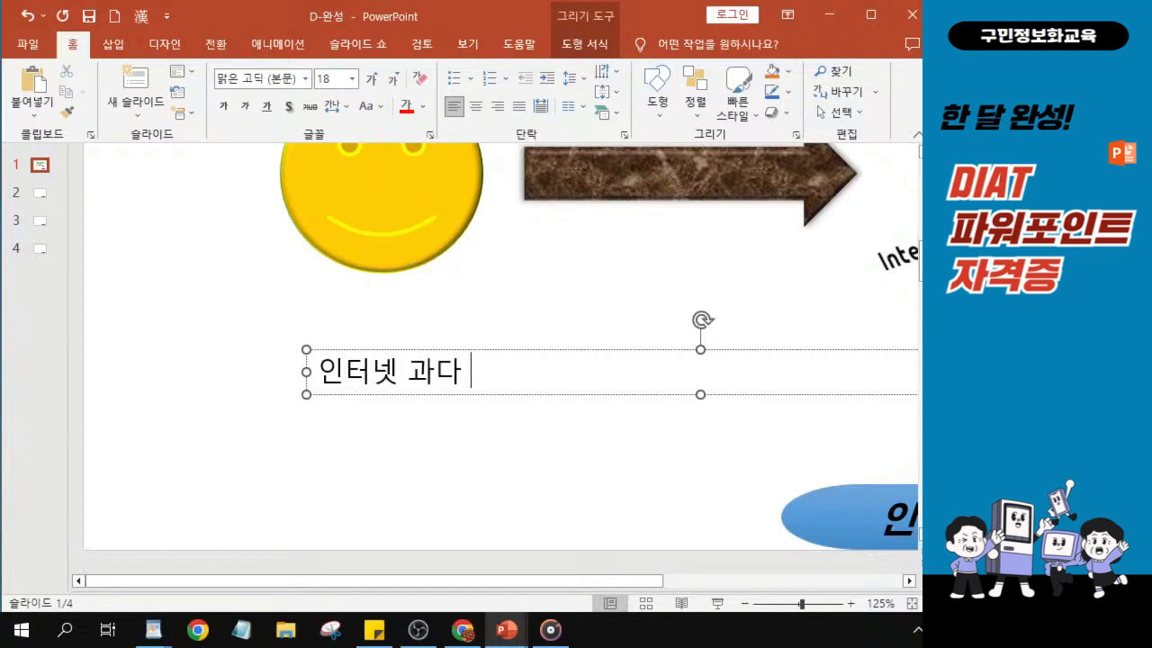
{"action": "type", "text": "ㅗ"}
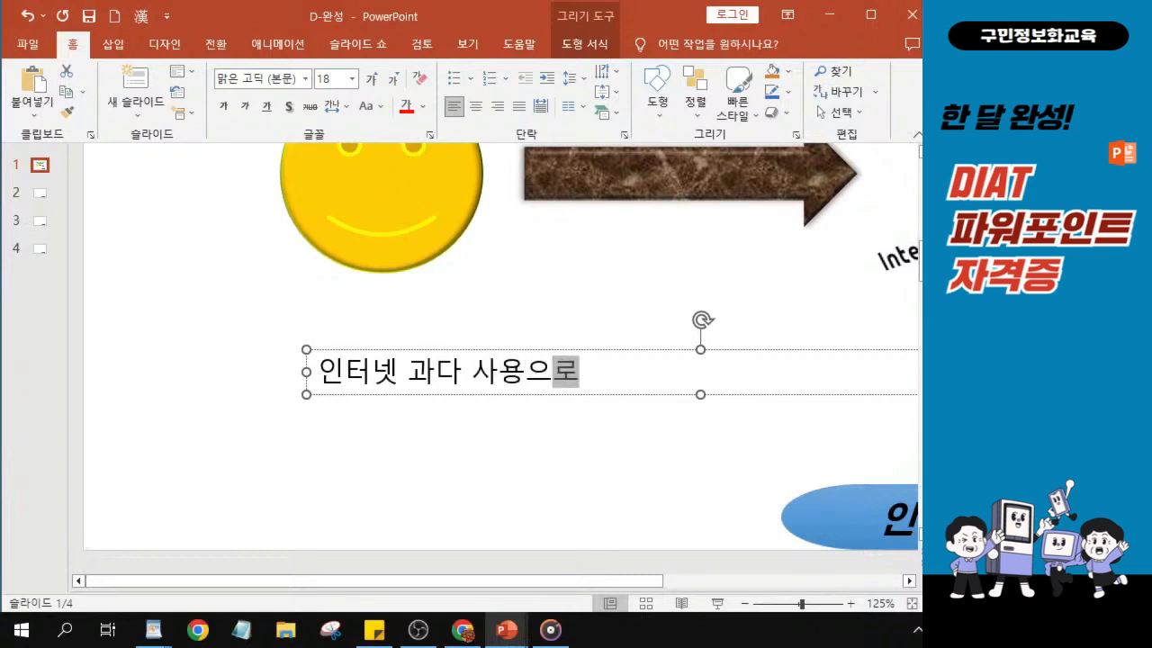
{"action": "type", "text": " 일상ㅅ"}
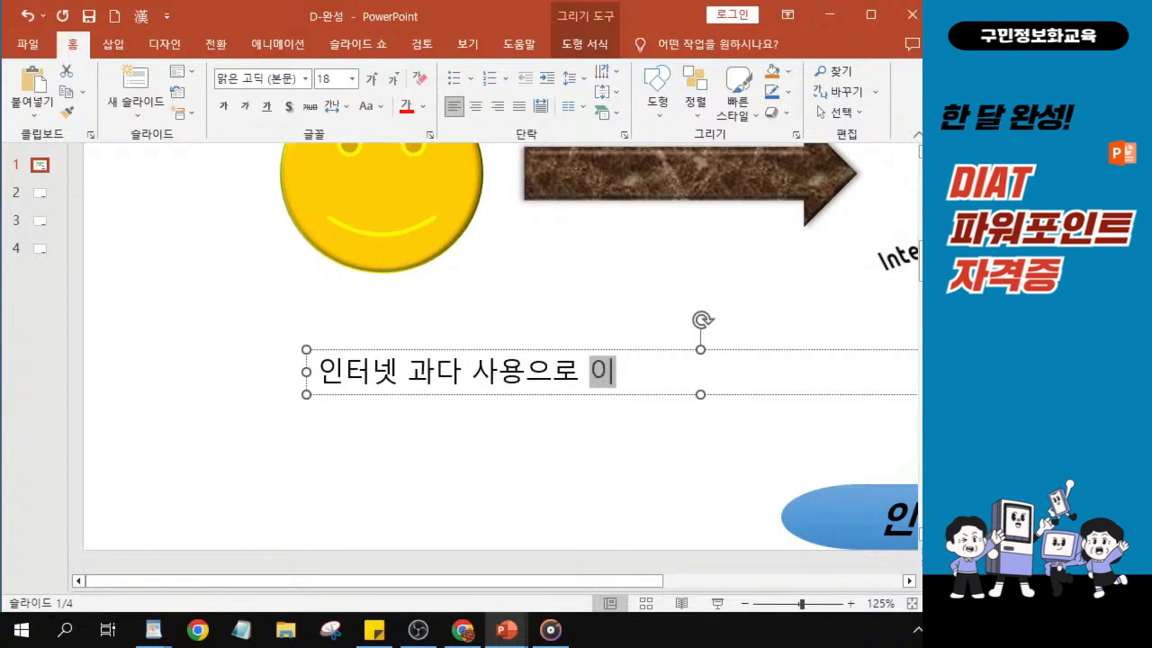
{"action": "type", "text": "ㅐㅇ활에"}
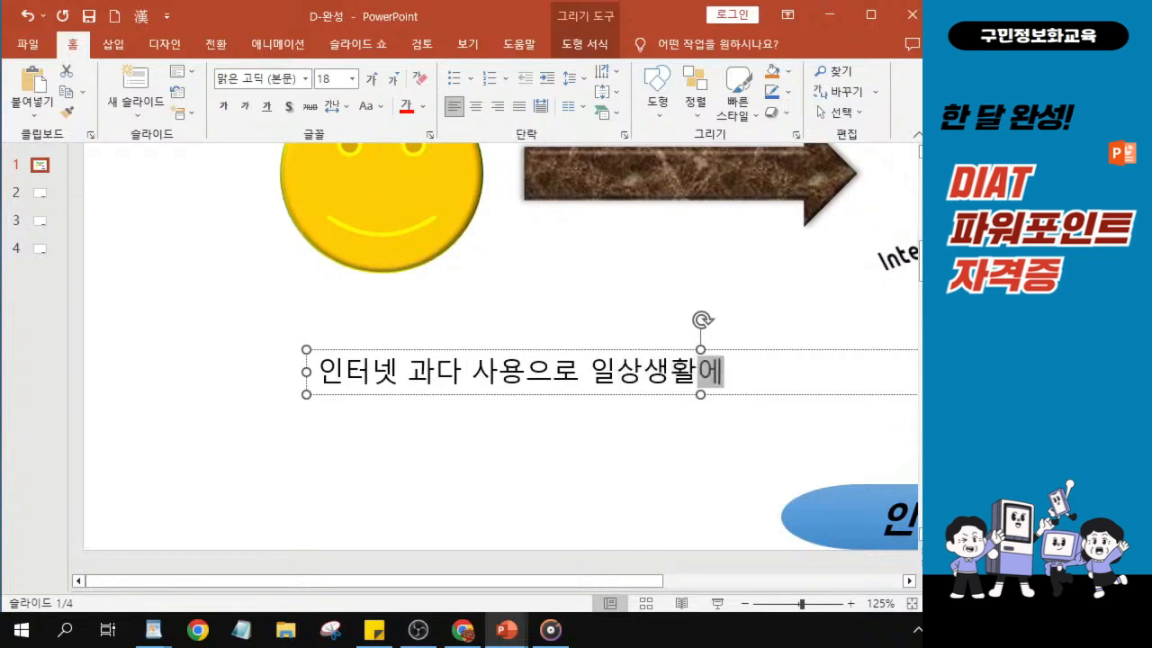
{"action": "type", "text": " 문제가 "}
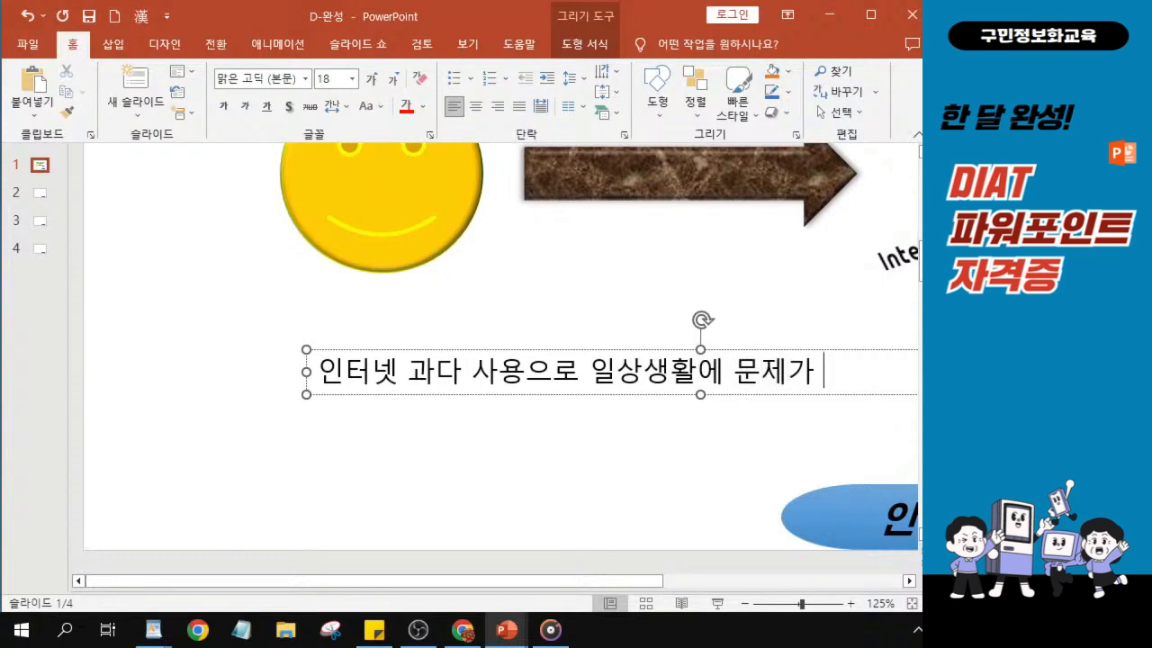
{"action": "type", "text": "발생한"}
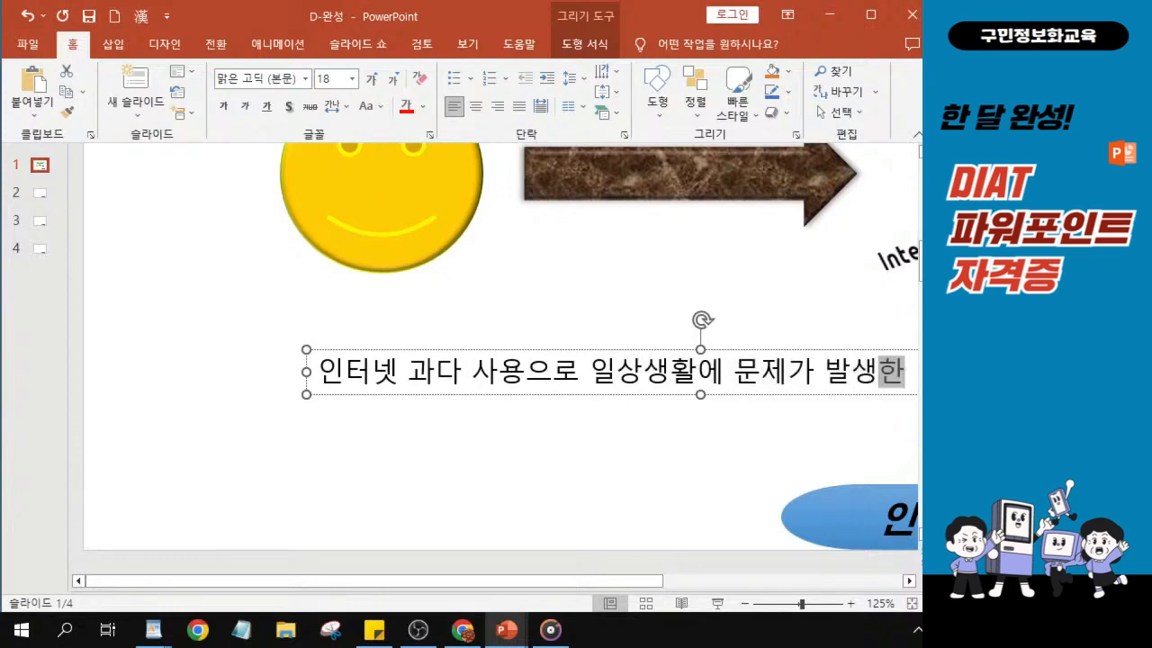
{"action": "type", "text": "ㅡㄴ 상"}
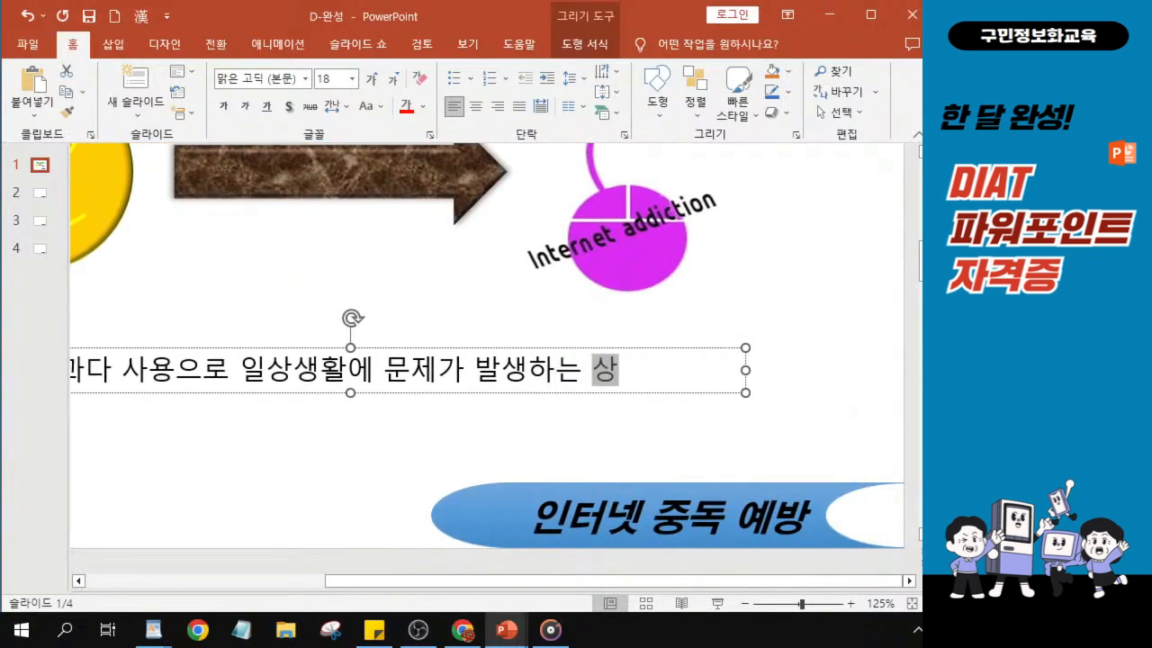
{"action": "type", "text": "태"}
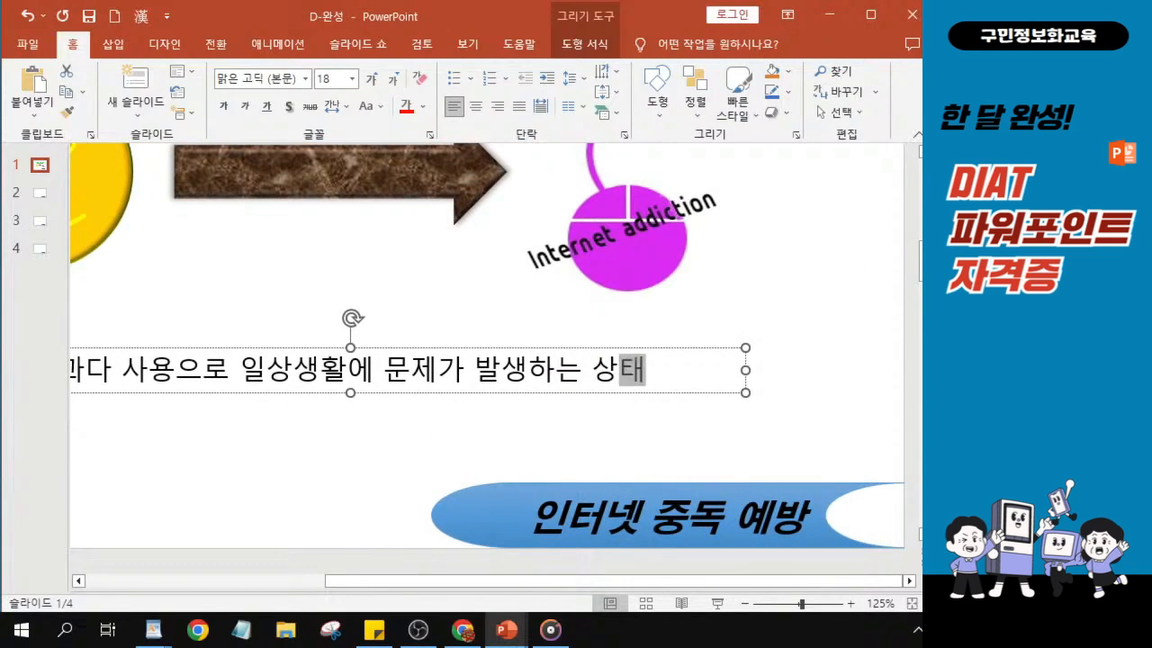
- Check the text box sentence up close, highlighting "인터넷 과다 사용으로 일상생활에" and "문제가 발생하는 상태" separately
{"action": "scroll", "coordinate": [324, 447], "scroll_direction": "up", "scroll_amount": 7}
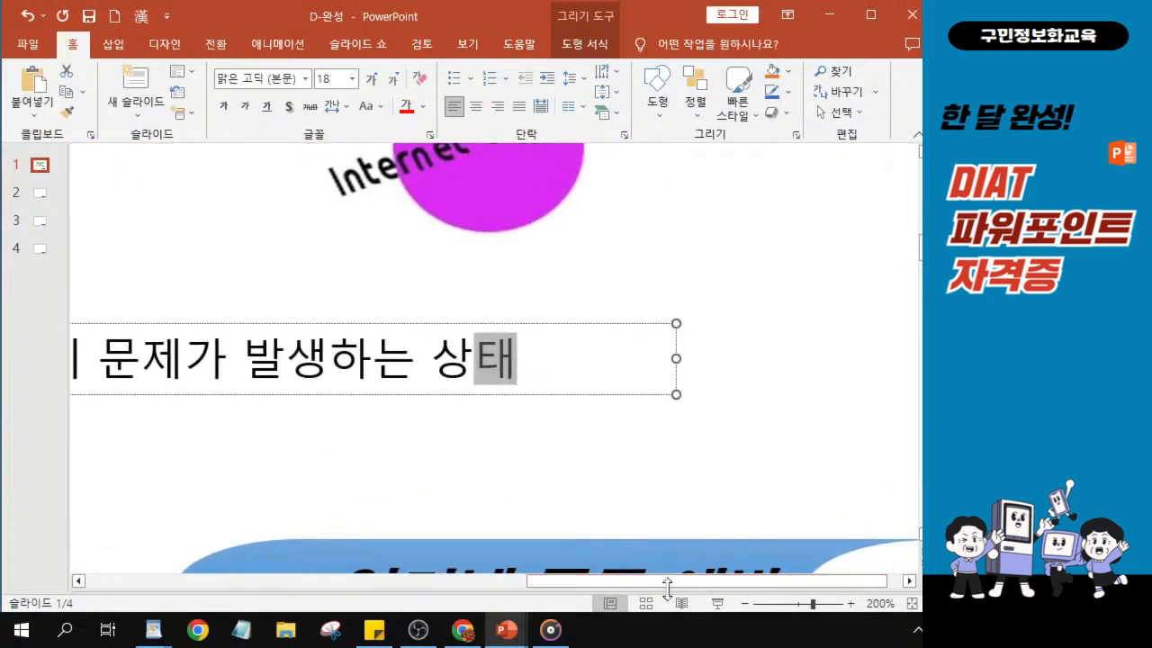
{"action": "left_click_drag", "start_coordinate": [670, 583], "coordinate": [375, 588]}
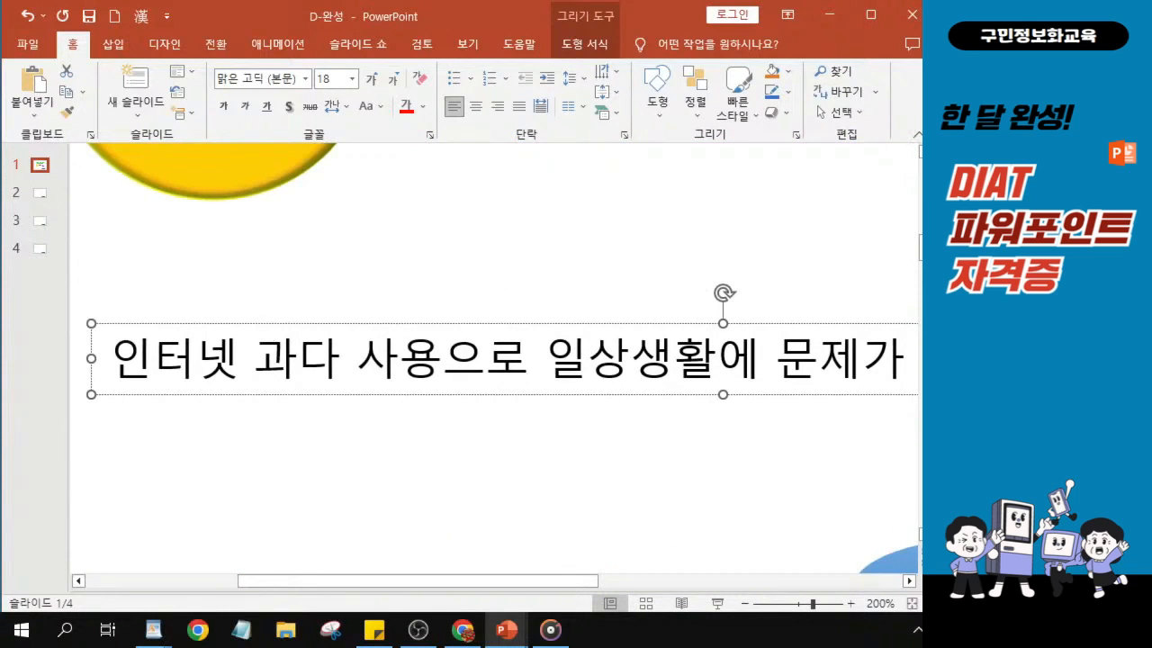
{"action": "left_click_drag", "start_coordinate": [110, 358], "coordinate": [772, 358]}
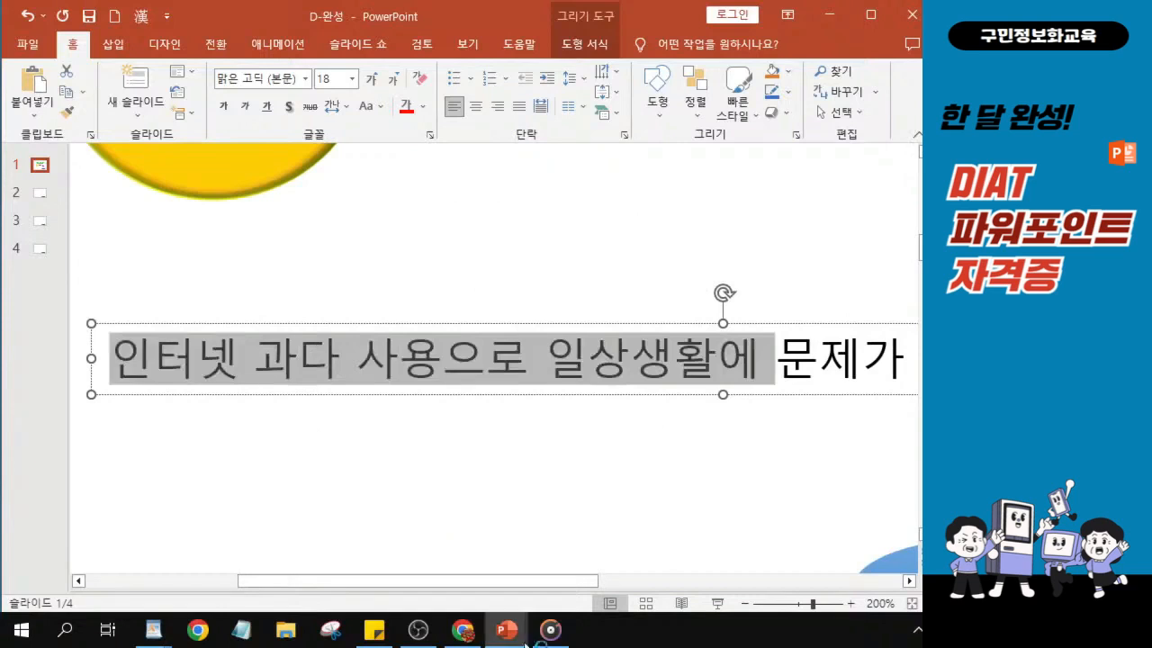
{"action": "left_click_drag", "start_coordinate": [567, 581], "coordinate": [622, 581]}
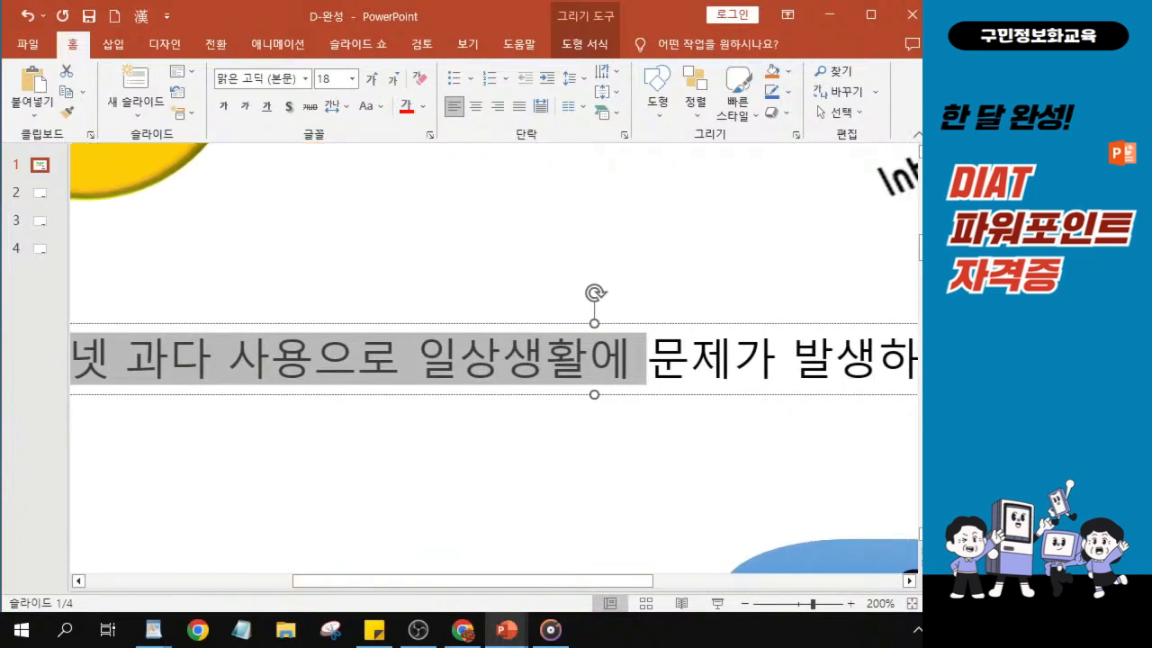
{"action": "left_click_drag", "start_coordinate": [645, 359], "coordinate": [577, 388]}
{"action": "key", "text": "ctrl"}
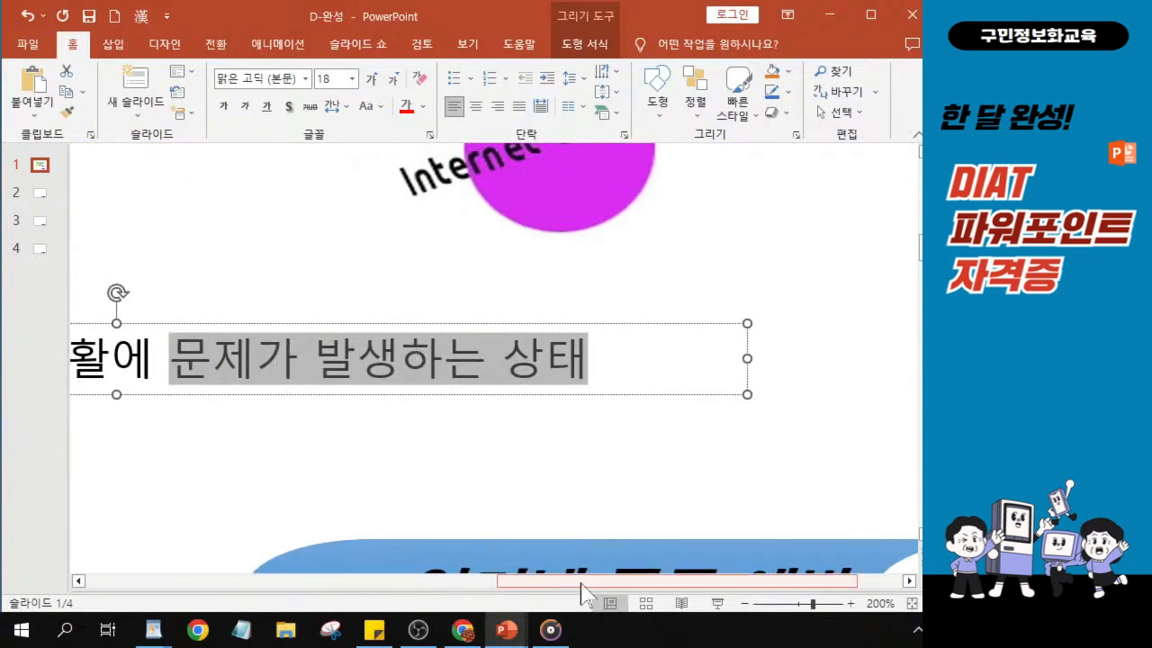
{"action": "left_click_drag", "start_coordinate": [567, 594], "coordinate": [482, 595]}
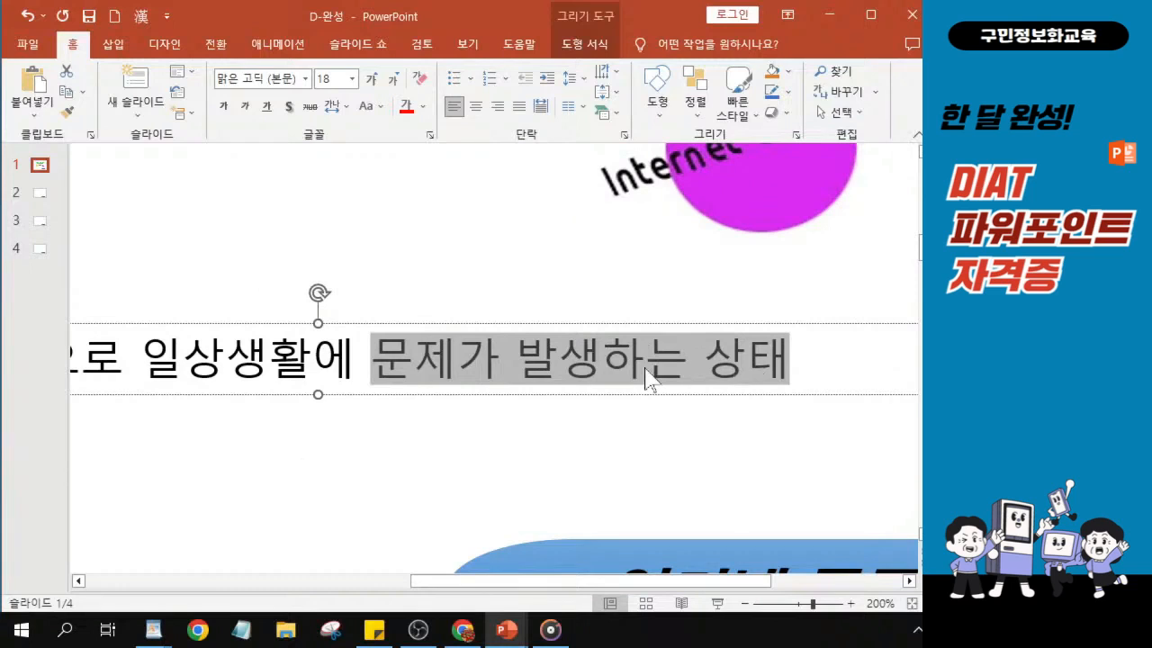
- Leave text editing and select the whole text box as an object
{"action": "key", "text": "Escape"}
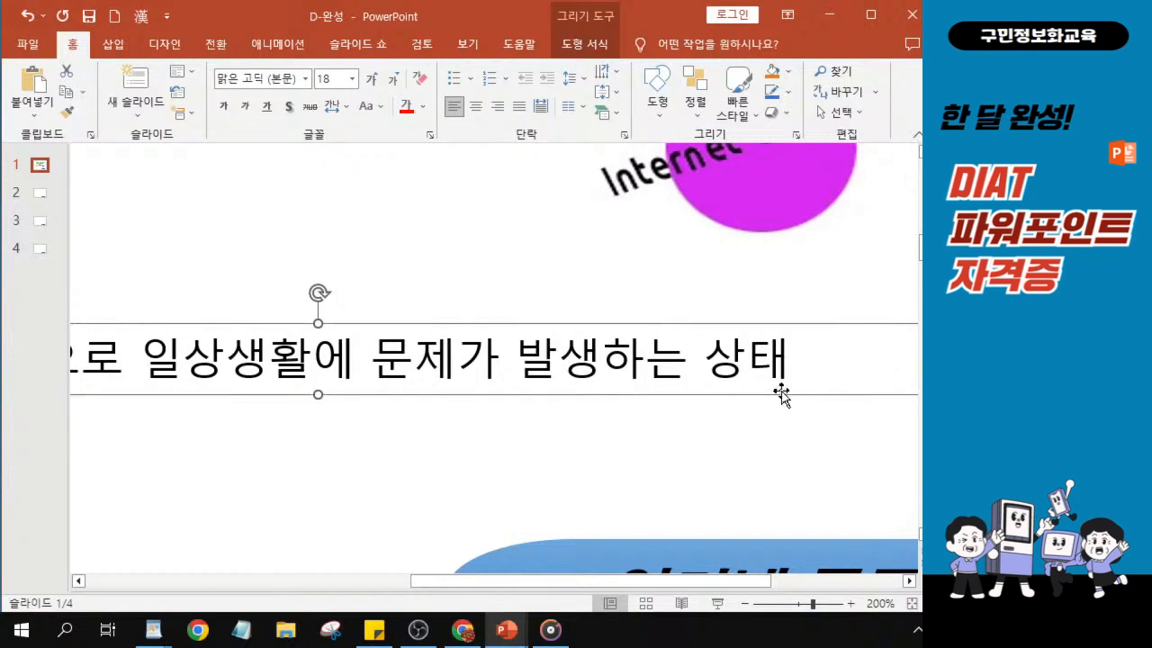
{"action": "left_click", "coordinate": [789, 364]}
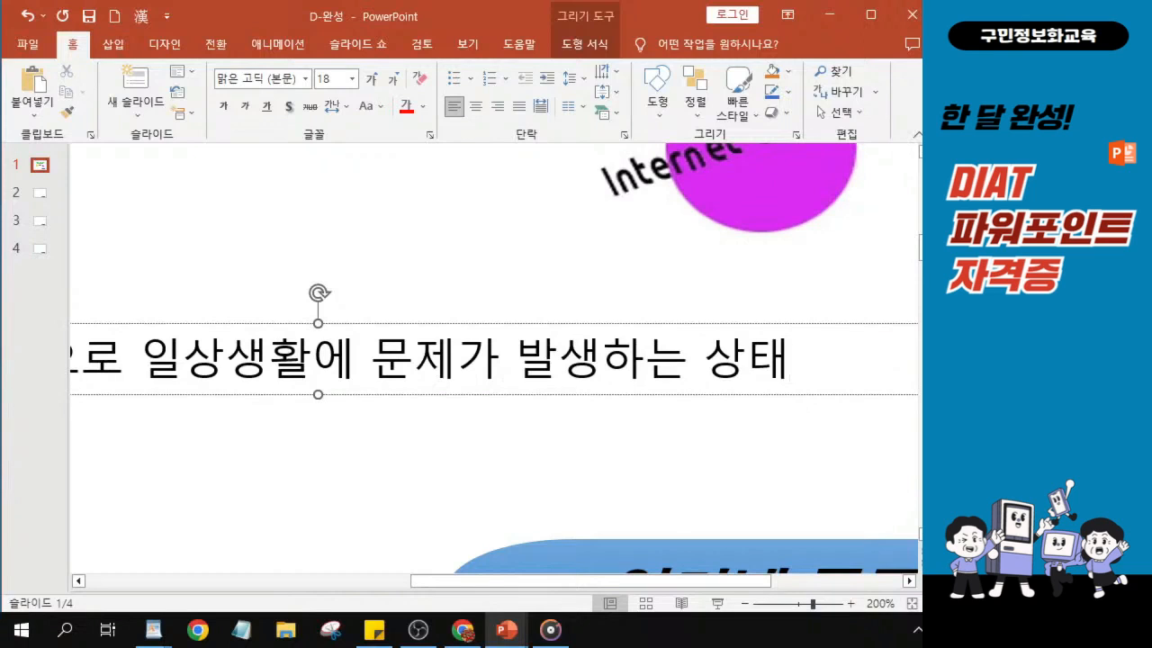
{"action": "left_click", "coordinate": [682, 326]}
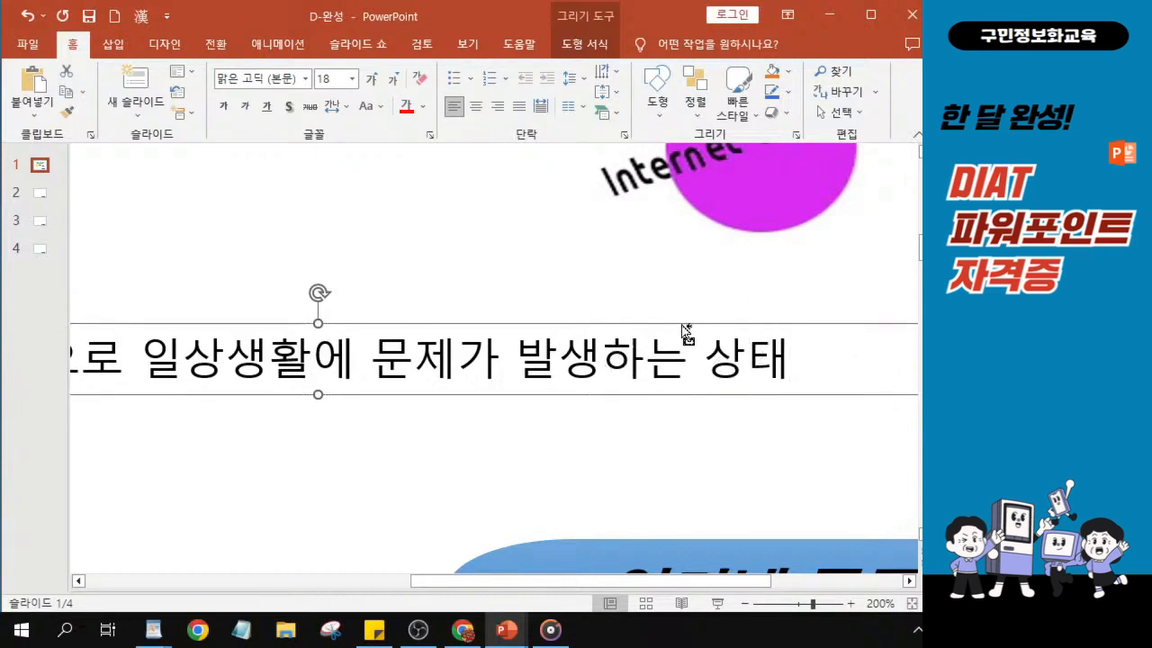
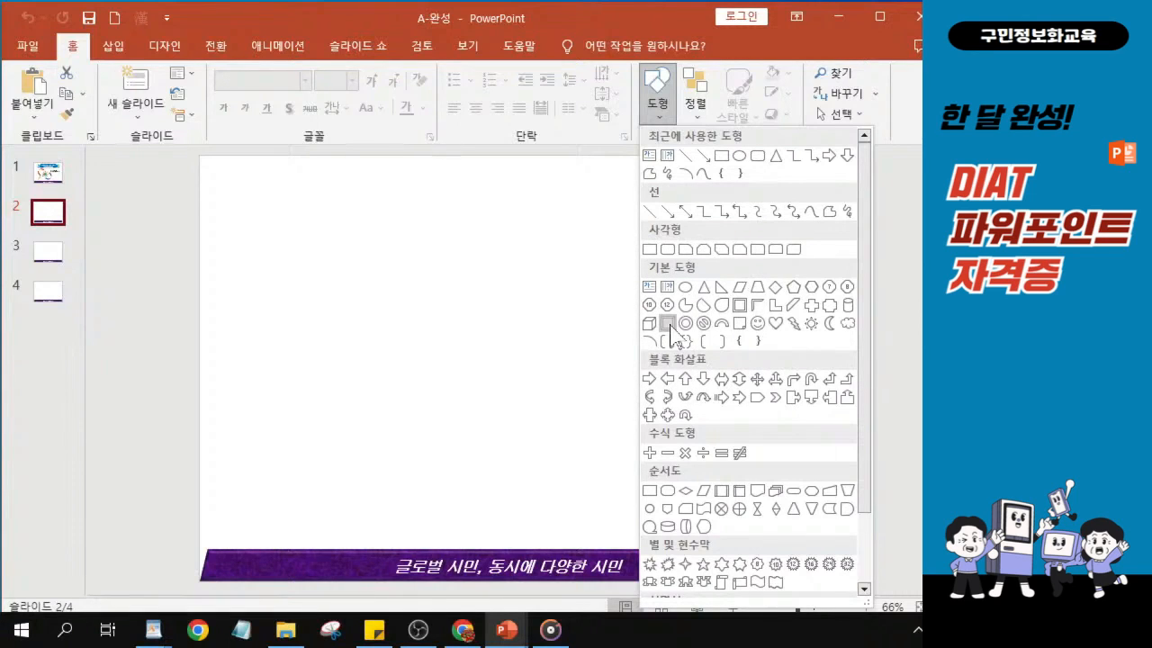
- Draw a bevel shape about 25.9 cm wide and 3 cm high across the top of slide 2 and nudge it into place
{"action": "left_click", "coordinate": [668, 323]}
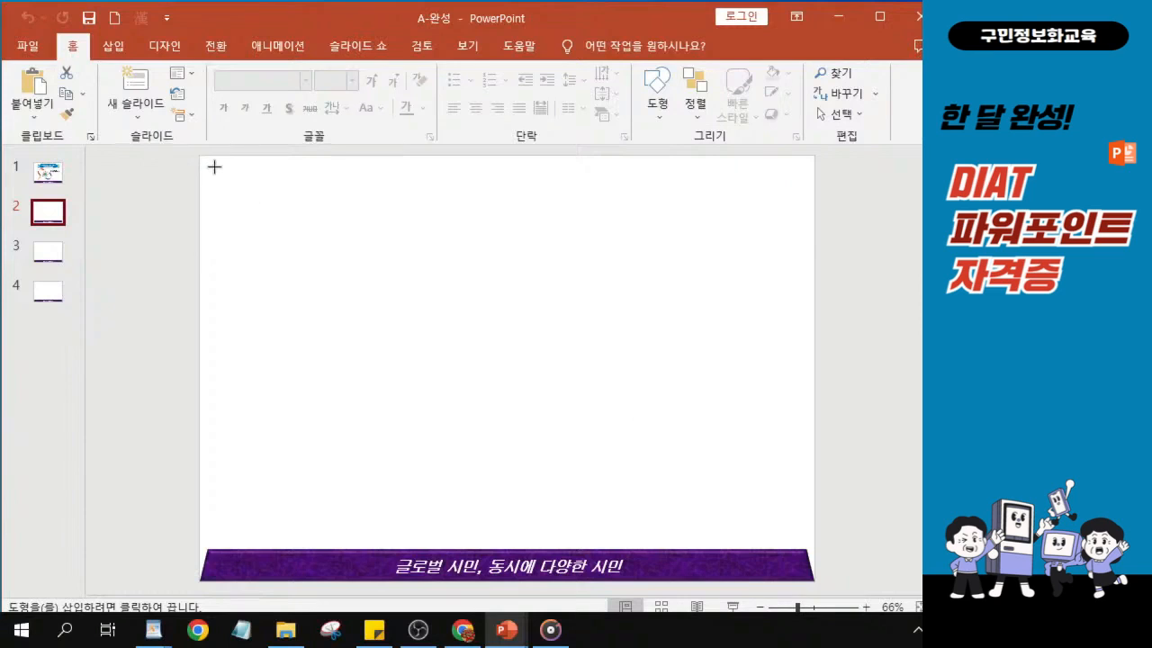
{"action": "left_click_drag", "start_coordinate": [216, 167], "coordinate": [792, 234]}
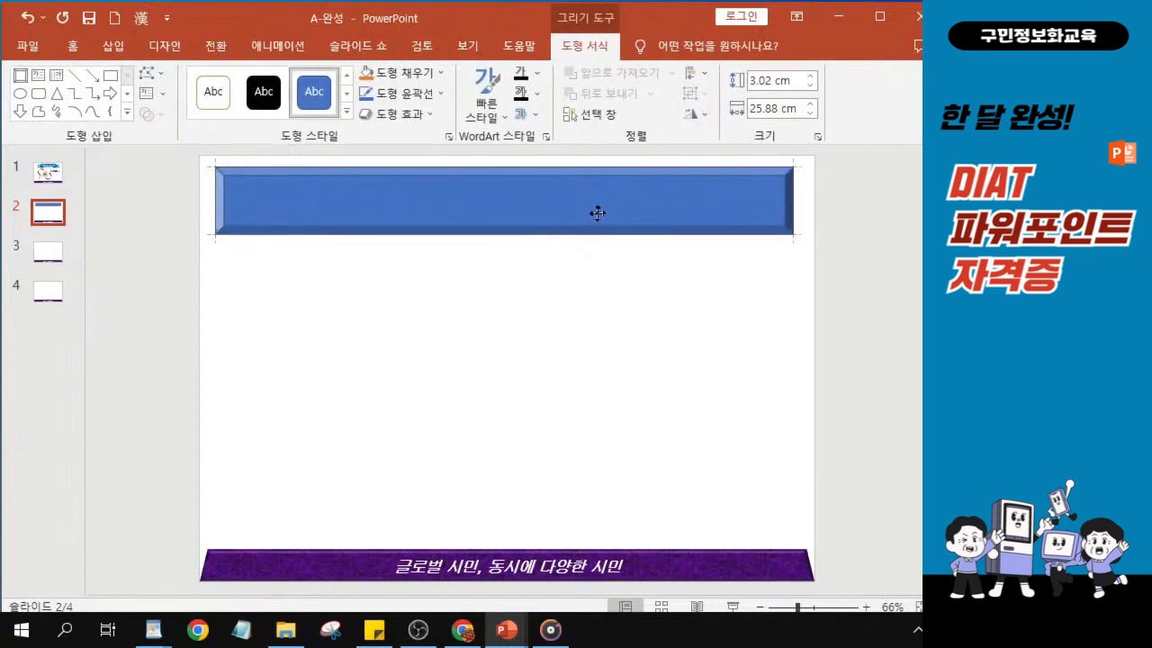
{"action": "left_click_drag", "start_coordinate": [603, 212], "coordinate": [604, 215]}
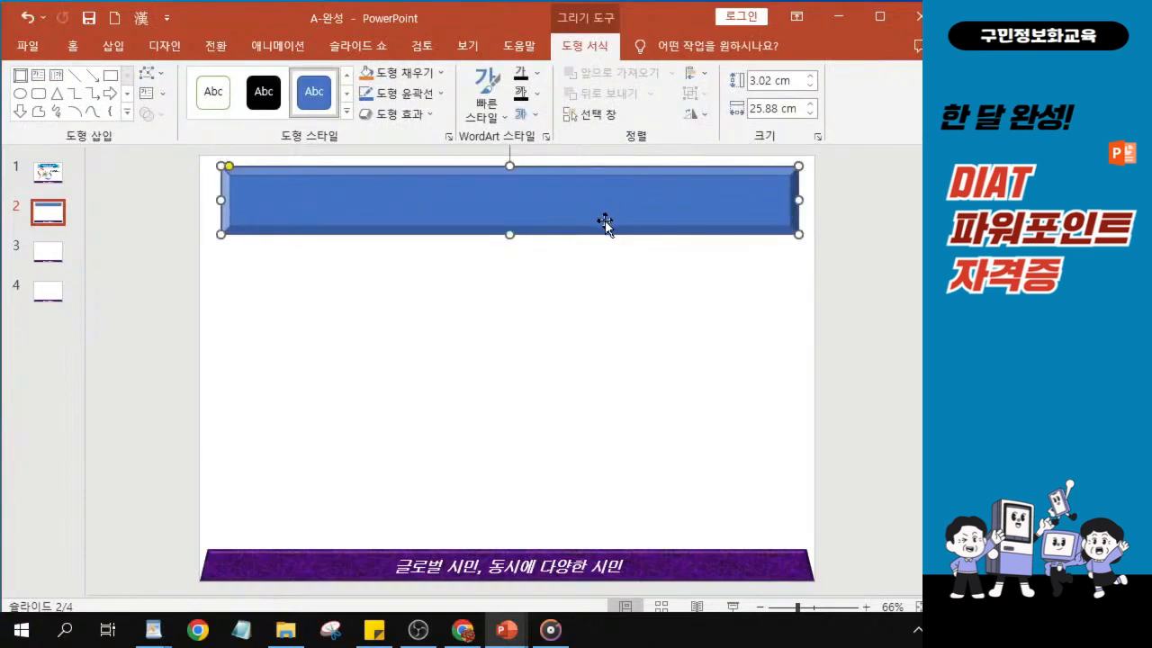
{"action": "key", "text": "ctrl+z"}
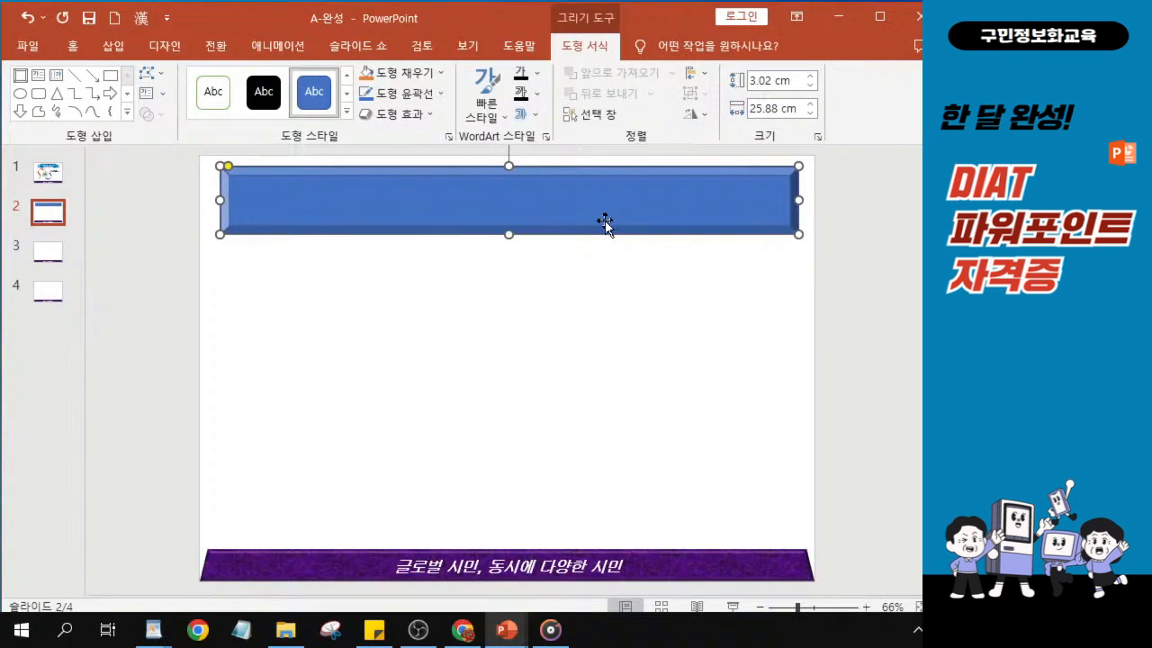
{"action": "key", "text": "Down"}
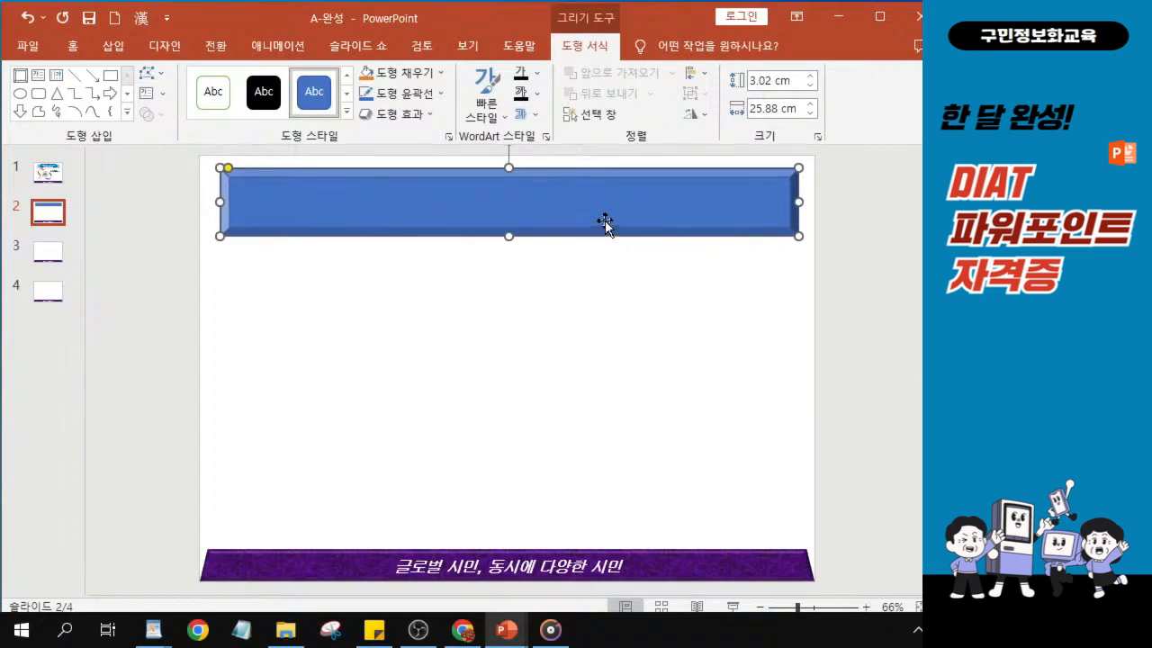
{"action": "key", "text": "Down"}
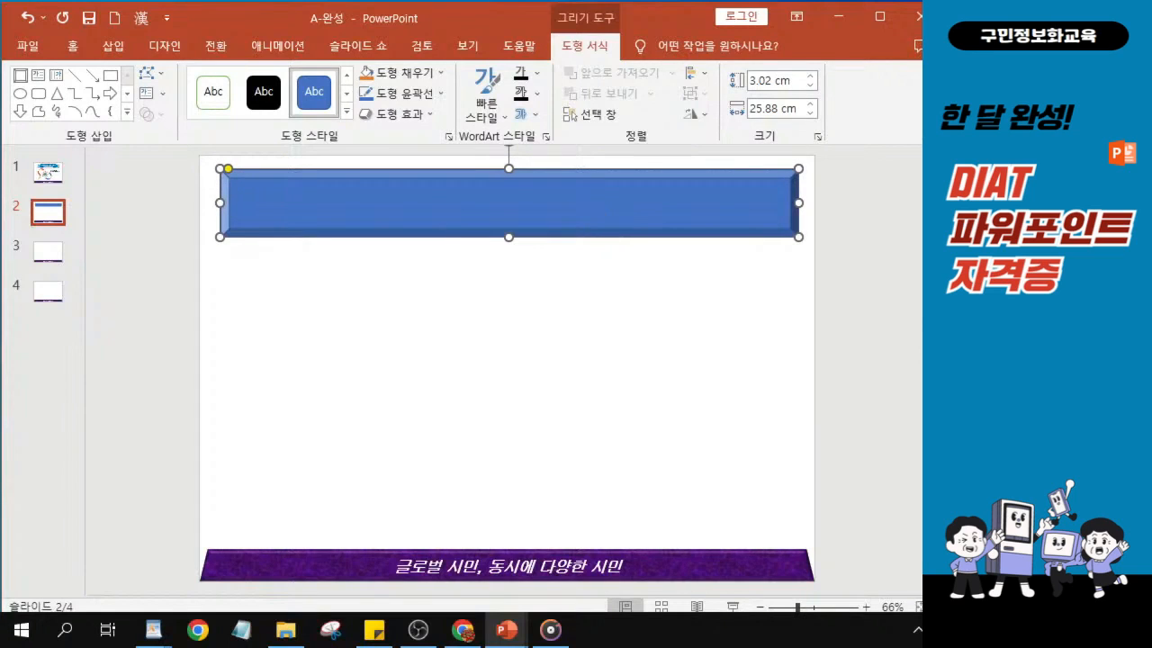
{"action": "key", "text": "alt+Tab"}
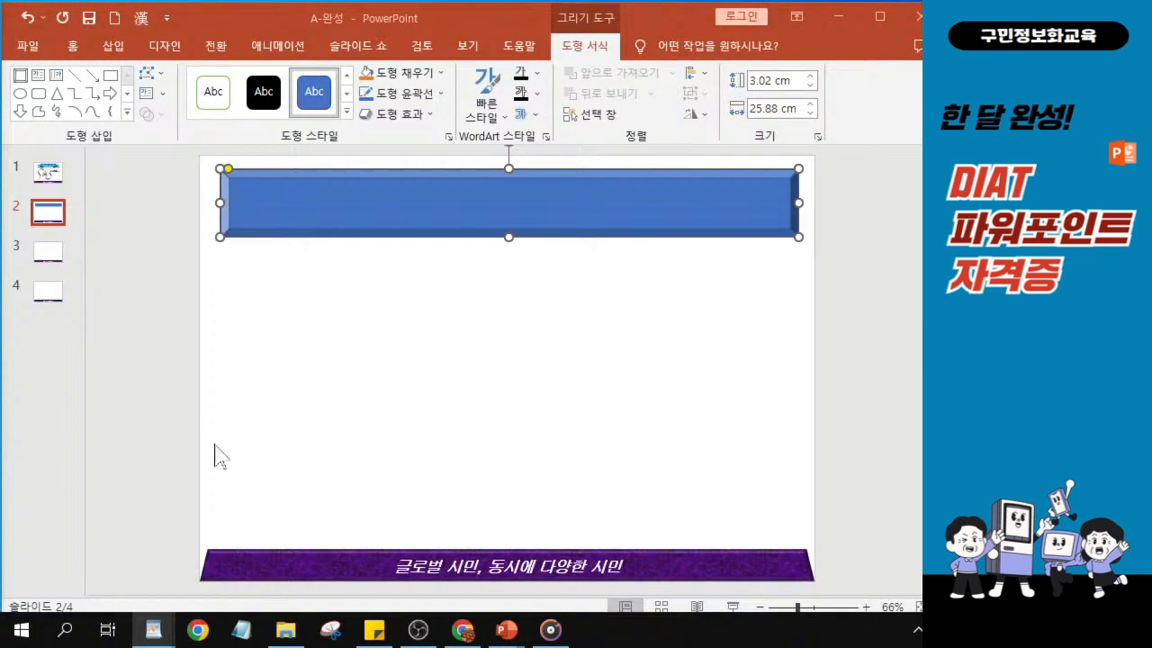
{"action": "left_click", "coordinate": [424, 218]}
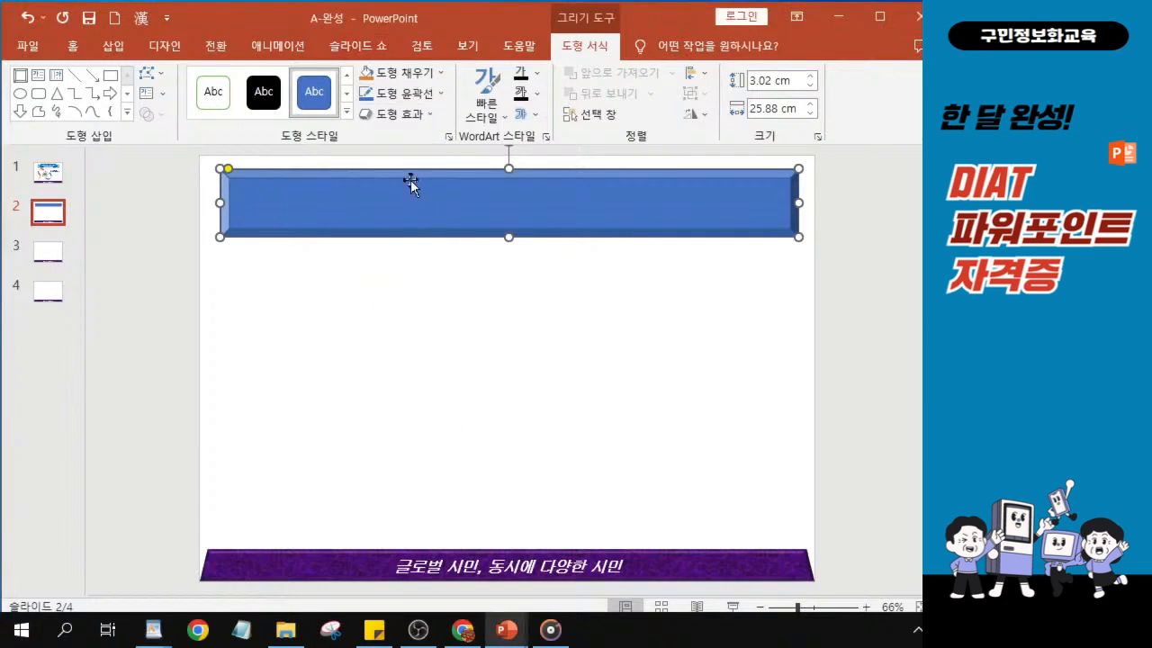
{"action": "key", "text": "ctrl"}
{"action": "key", "text": "ctrl"}
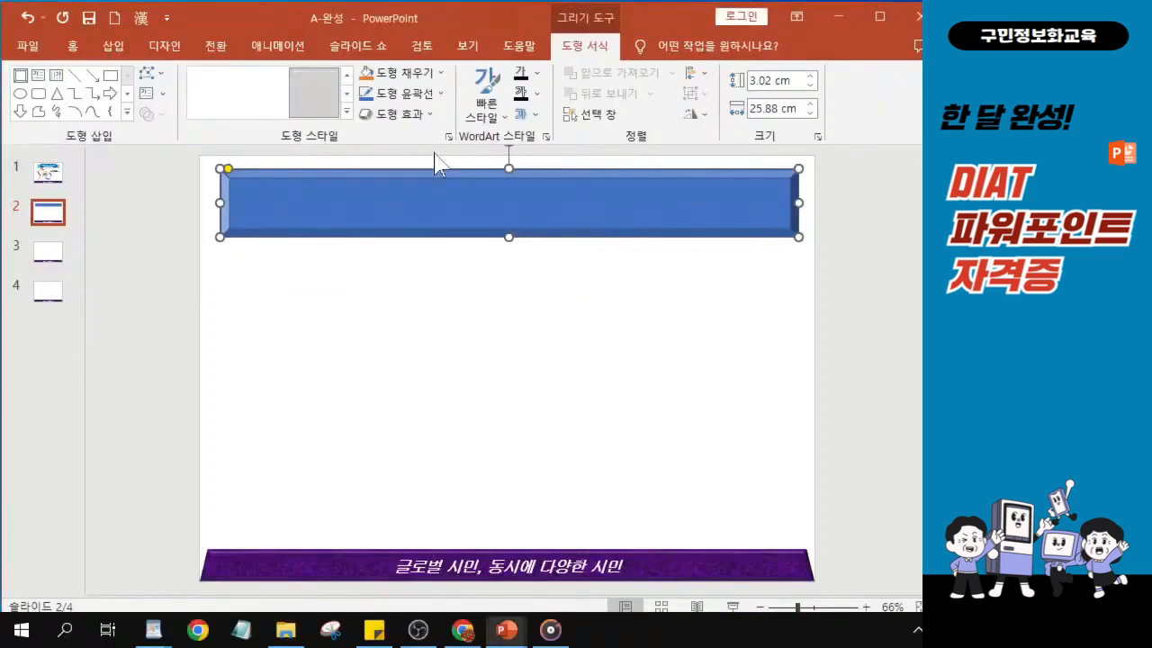
- Open the bevel shape's formatting options and change its fill to a gradient fill (그라데이션 채우기)
{"action": "right_click", "coordinate": [434, 266]}
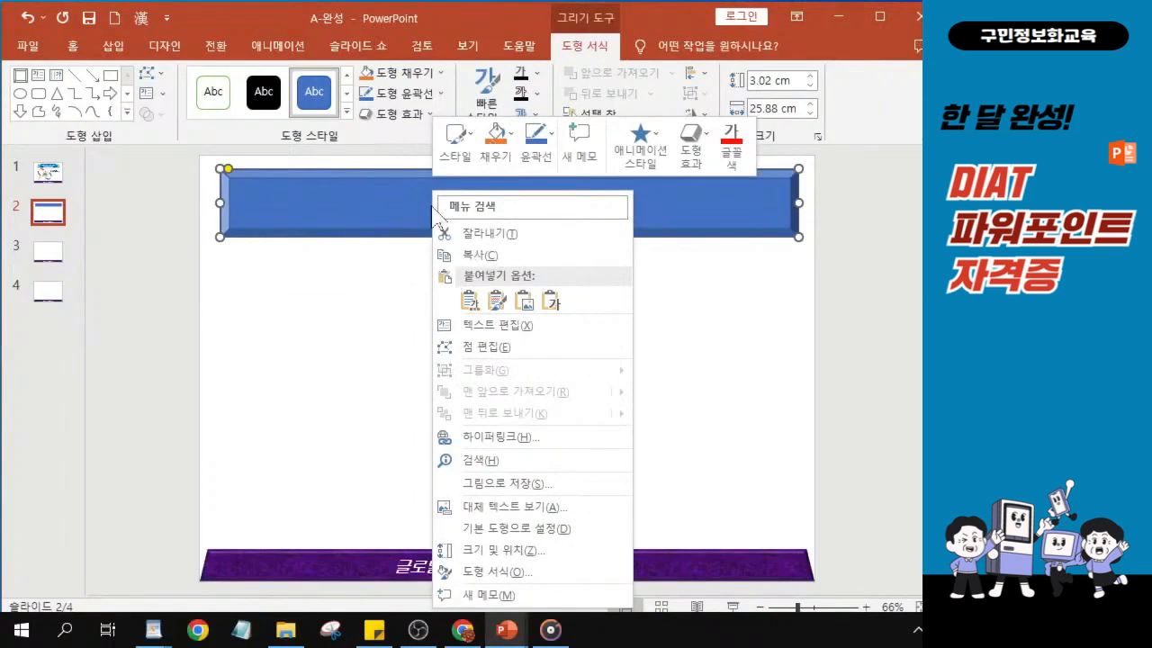
{"action": "left_click", "coordinate": [488, 575]}
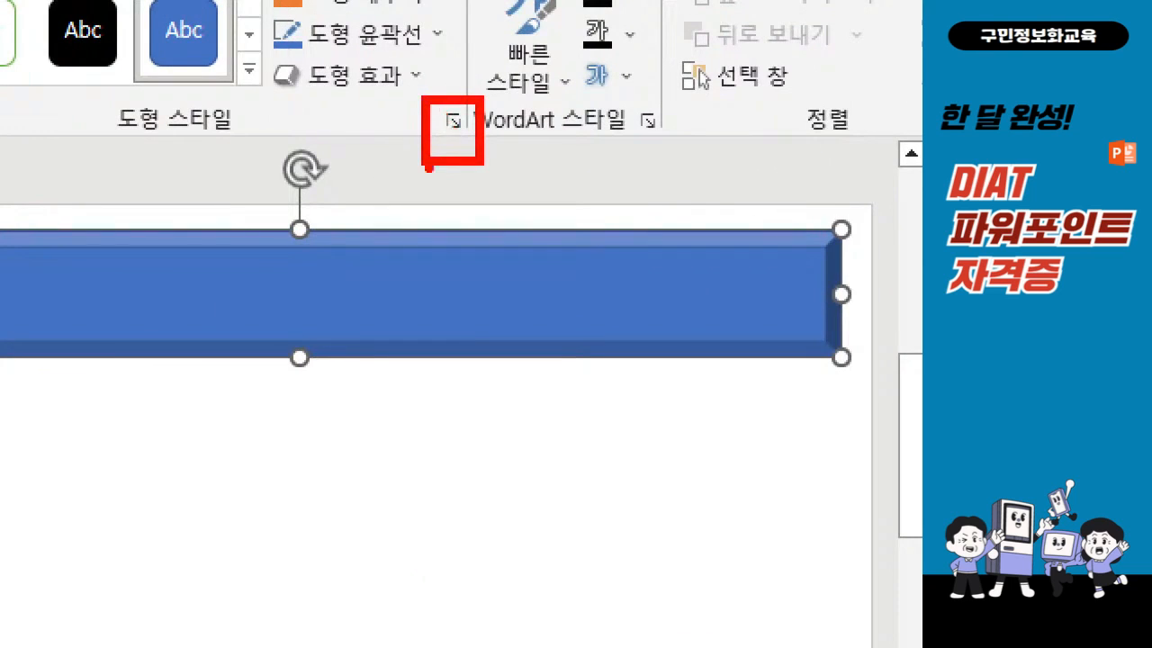
{"action": "left_click", "coordinate": [451, 118]}
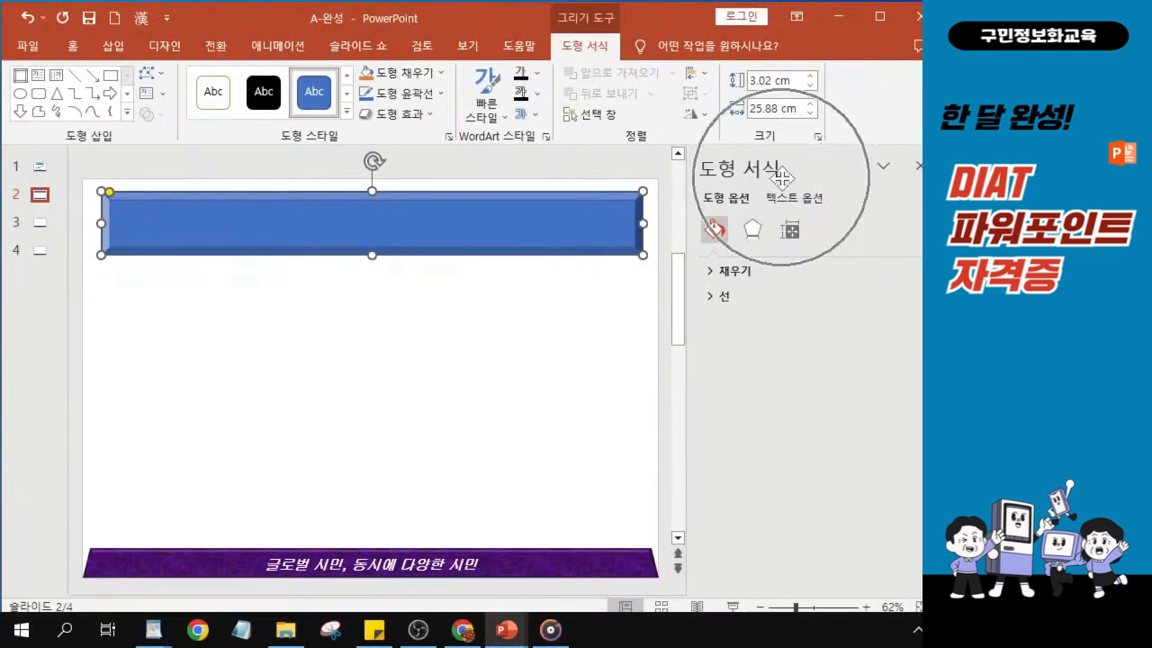
{"action": "left_click", "coordinate": [710, 280]}
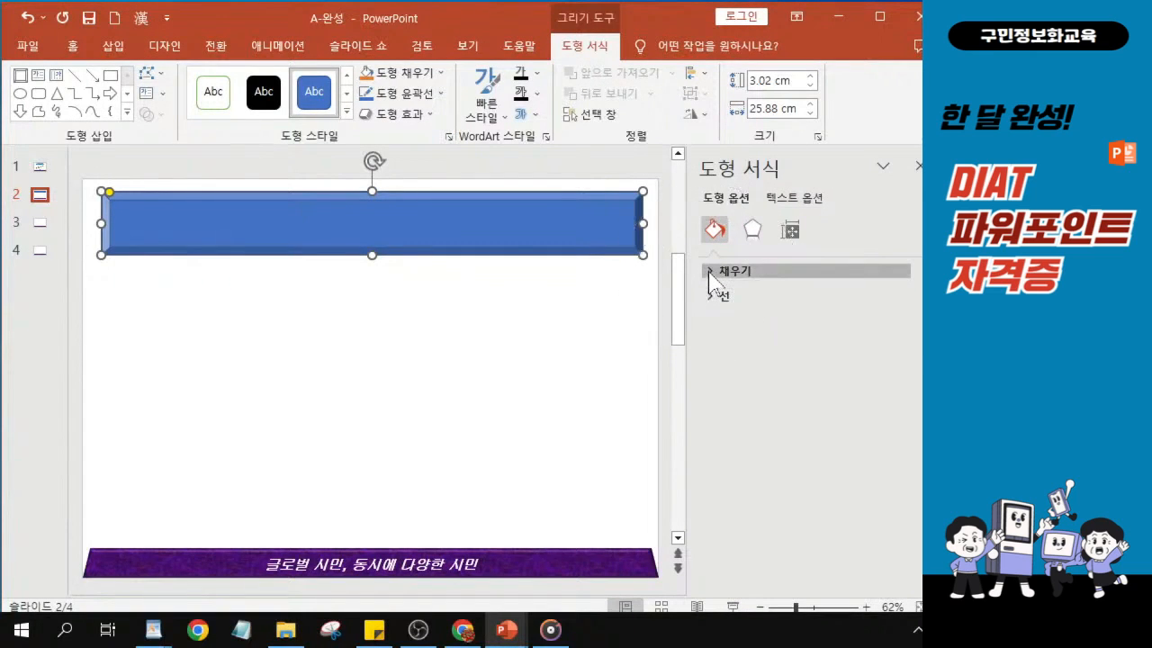
{"action": "left_click", "coordinate": [710, 280]}
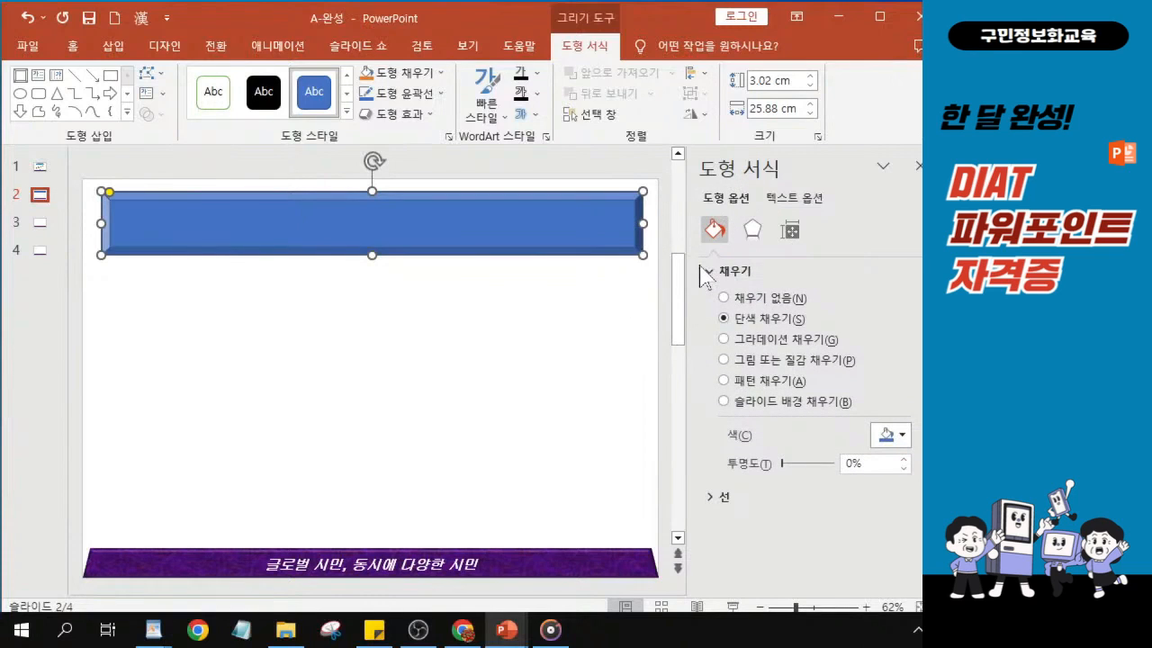
{"action": "left_click", "coordinate": [725, 339]}
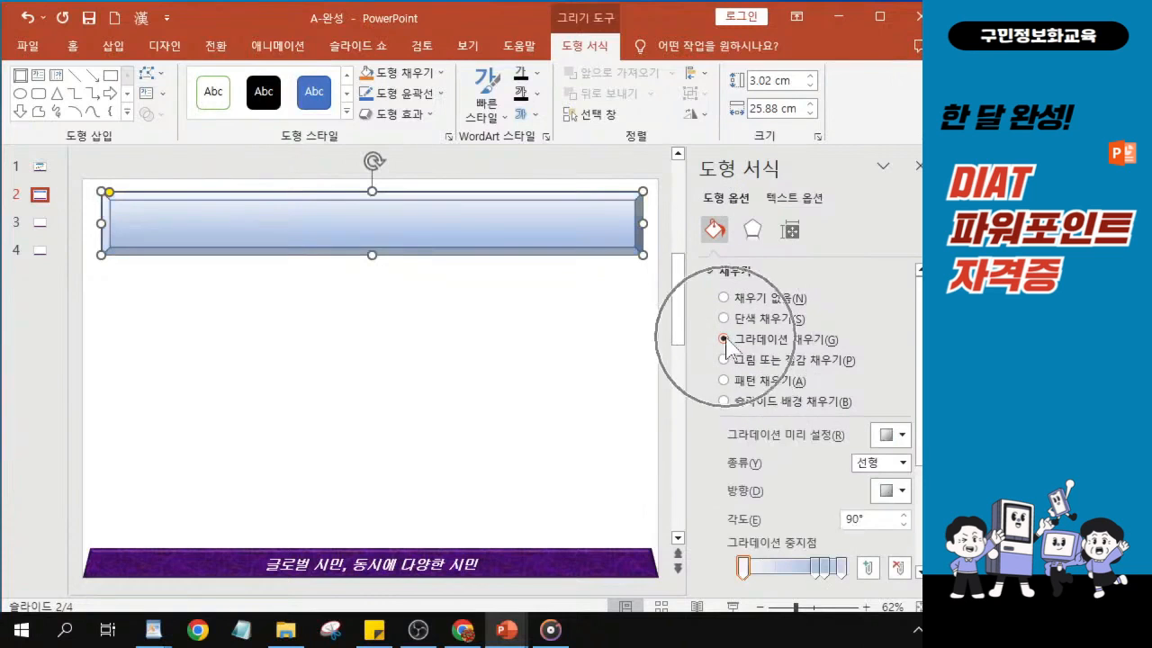
- Move the window so the full preset gallery fits and apply the gradient preset "가운데 그라데이션 - 강조 5" to the bevel
{"action": "left_click_drag", "start_coordinate": [329, 15], "coordinate": [103, 10]}
{"action": "left_click_drag", "start_coordinate": [712, 18], "coordinate": [339, 26]}
{"action": "key", "text": "ctrl"}
{"action": "key", "text": "ctrl"}
{"action": "key", "text": "ctrl"}
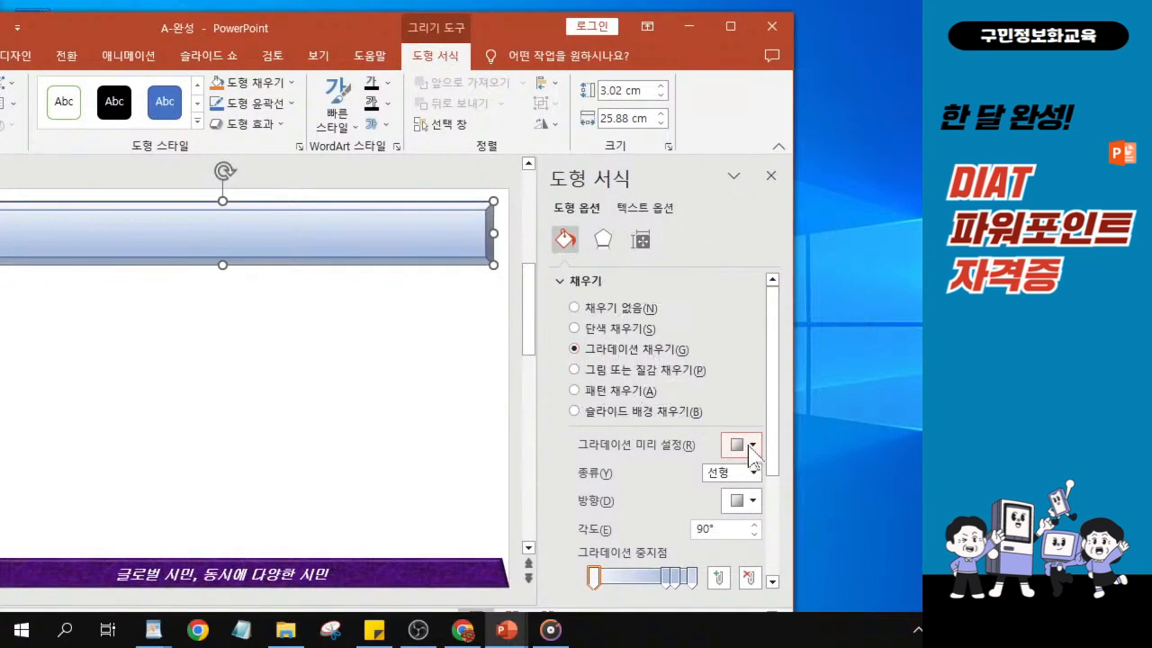
{"action": "key", "text": "ctrl"}
{"action": "key", "text": "ctrl"}
{"action": "key", "text": "ctrl"}
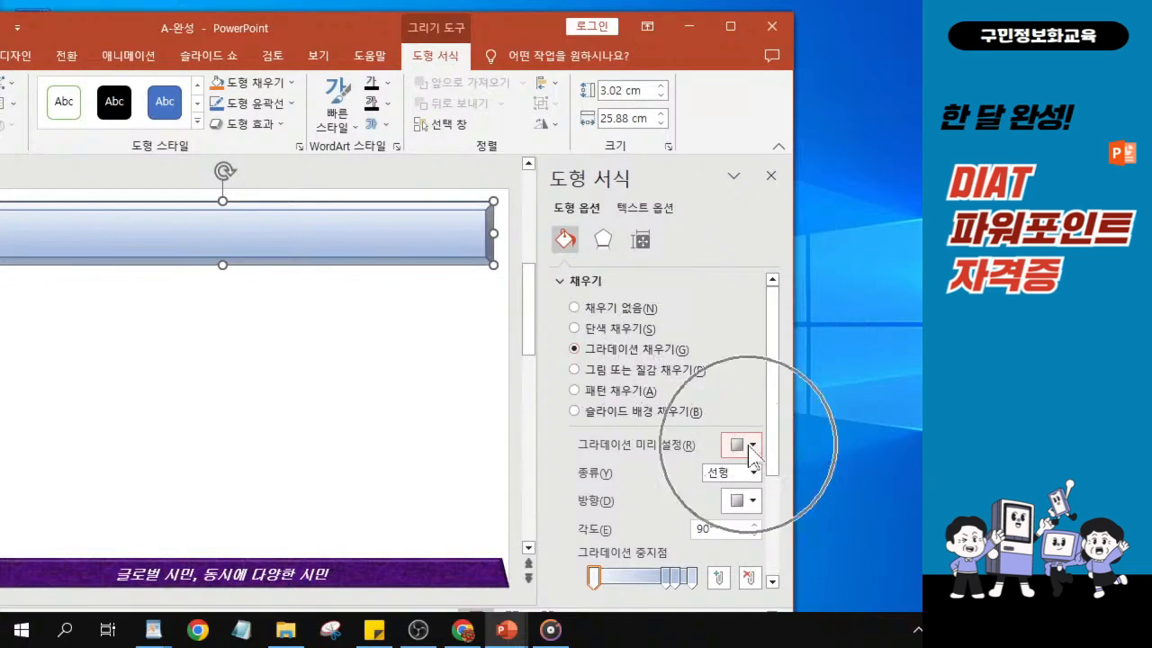
{"action": "left_click", "coordinate": [750, 445]}
{"action": "left_click", "coordinate": [751, 445]}
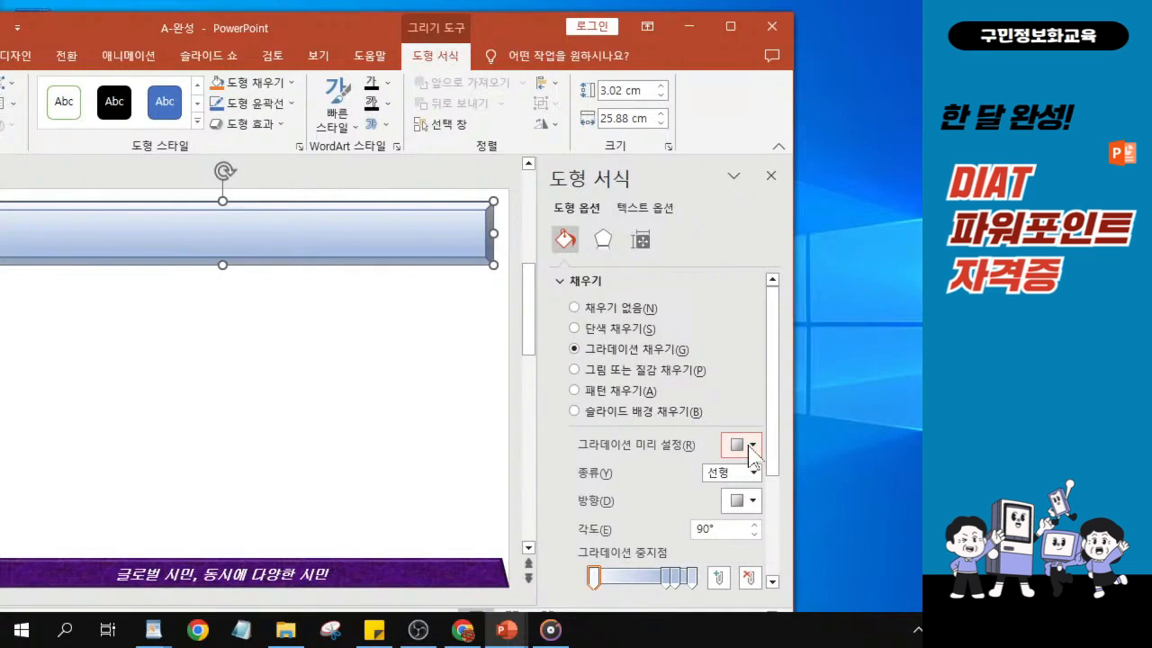
{"action": "left_click", "coordinate": [750, 446]}
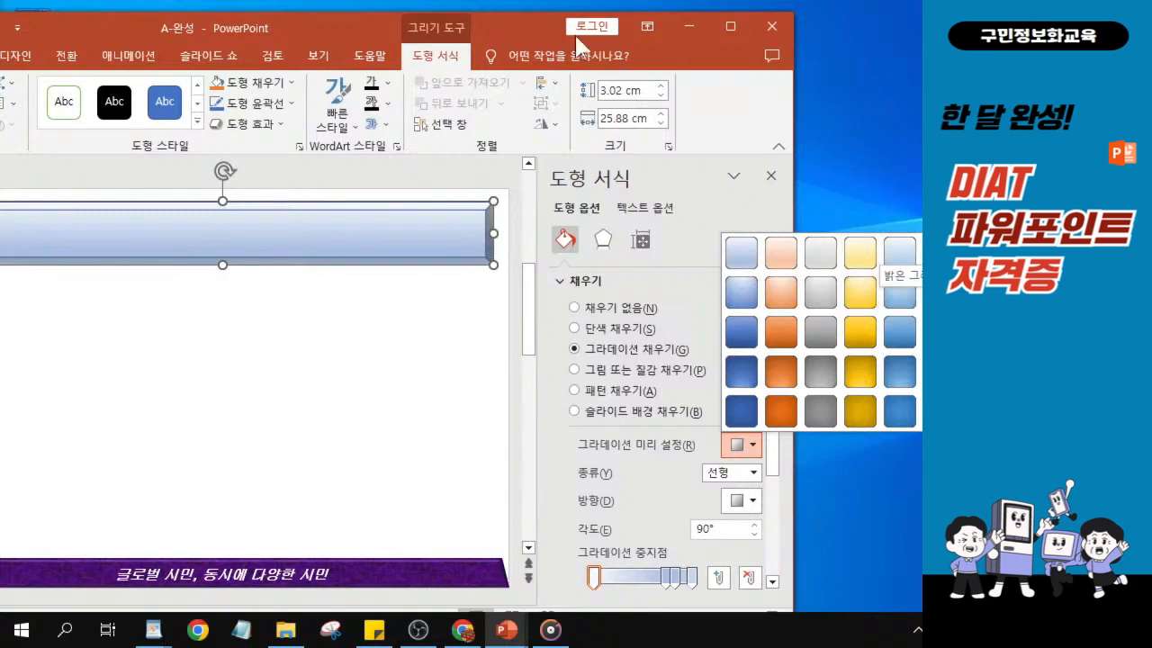
{"action": "left_click_drag", "start_coordinate": [508, 41], "coordinate": [333, 43]}
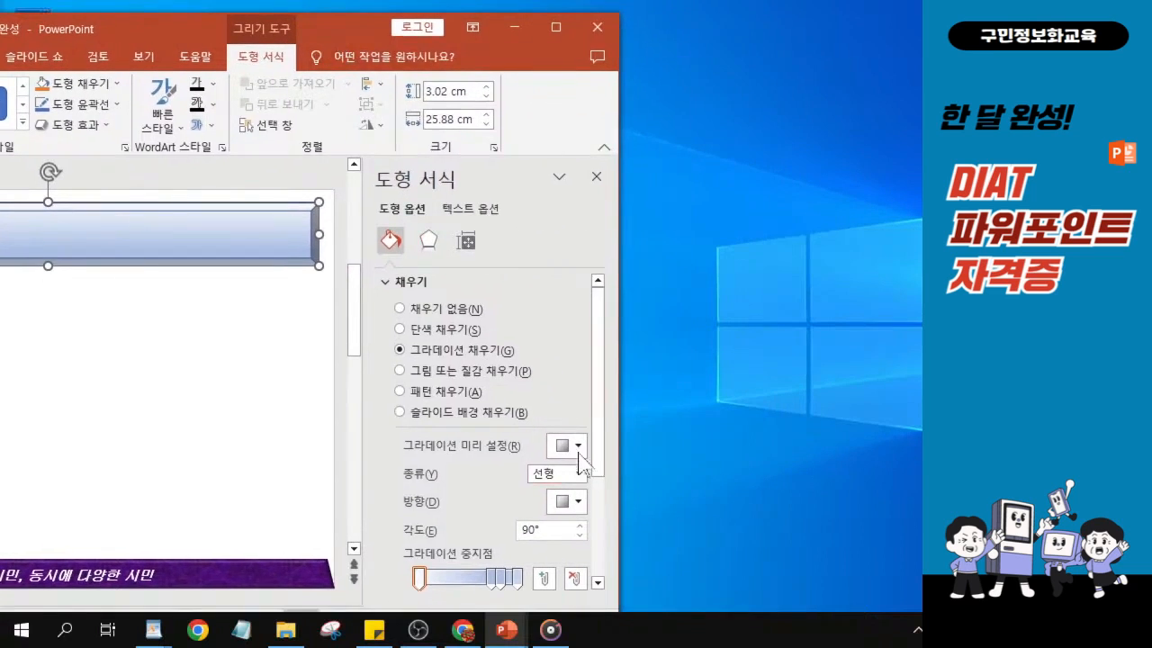
{"action": "left_click", "coordinate": [570, 445]}
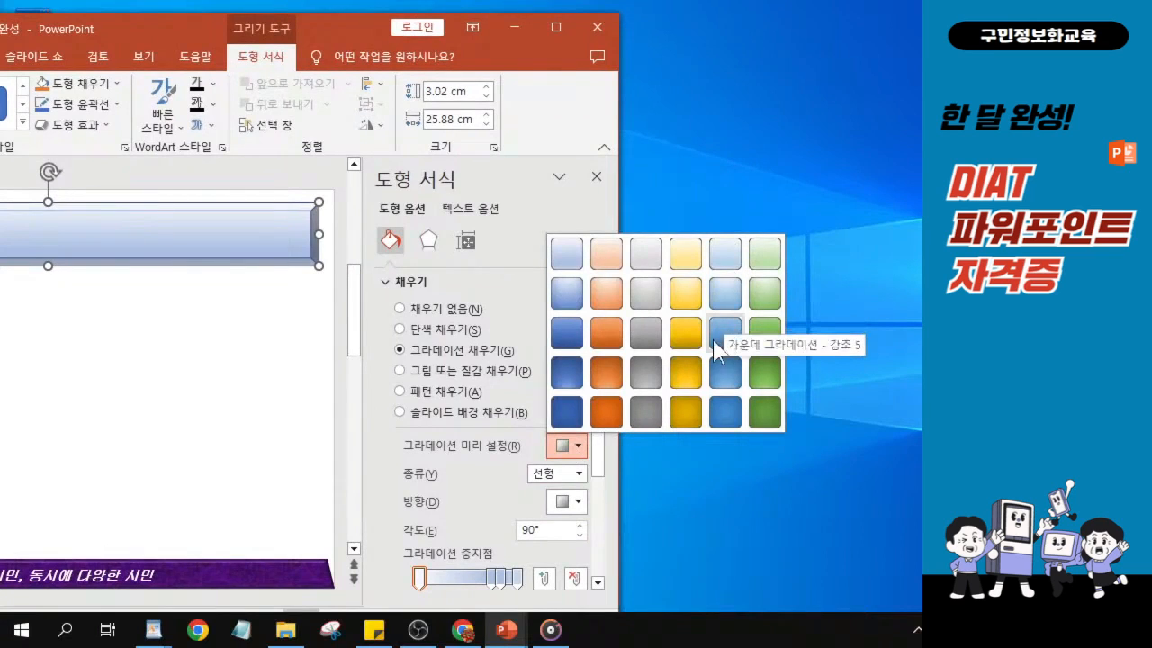
{"action": "left_click", "coordinate": [718, 339]}
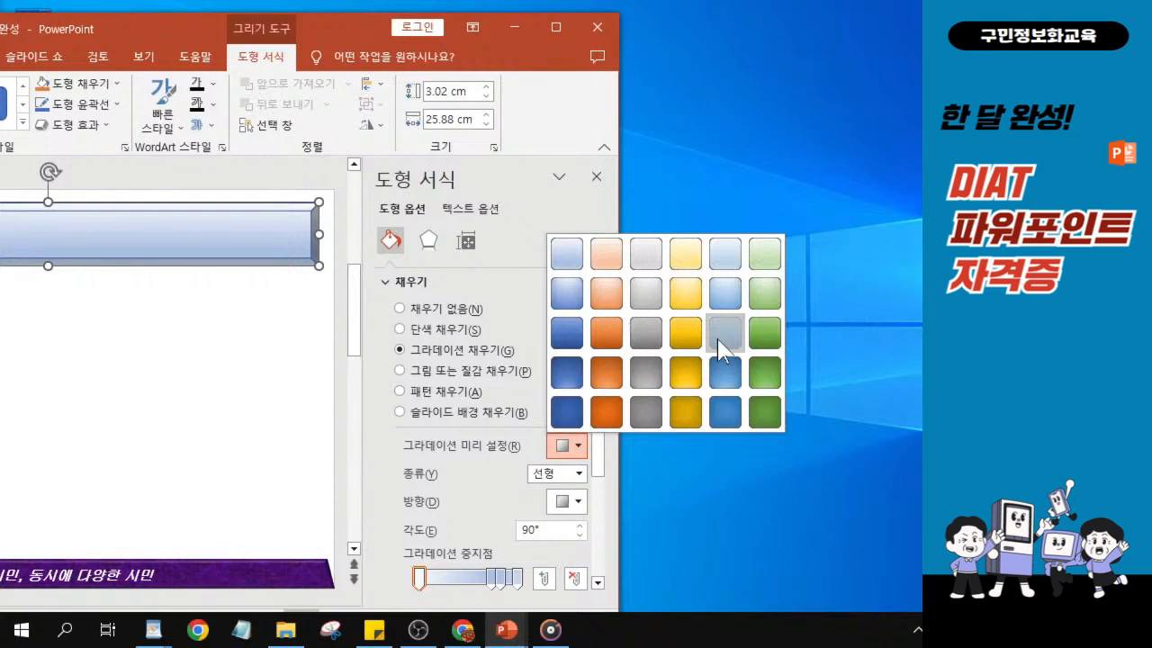
{"action": "left_click", "coordinate": [718, 340]}
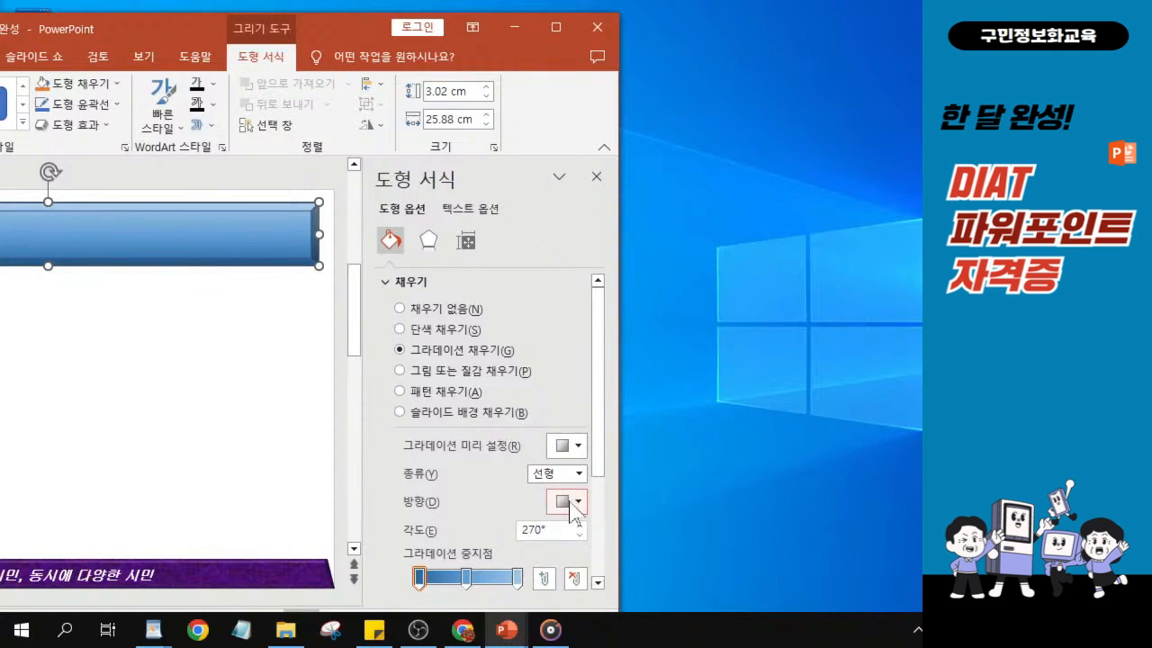
- Set the bevel's gradient direction to "선형 아래쪽" and restore the window to full size
{"action": "left_click", "coordinate": [567, 501]}
{"action": "left_click", "coordinate": [567, 501]}
{"action": "left_click", "coordinate": [567, 501]}
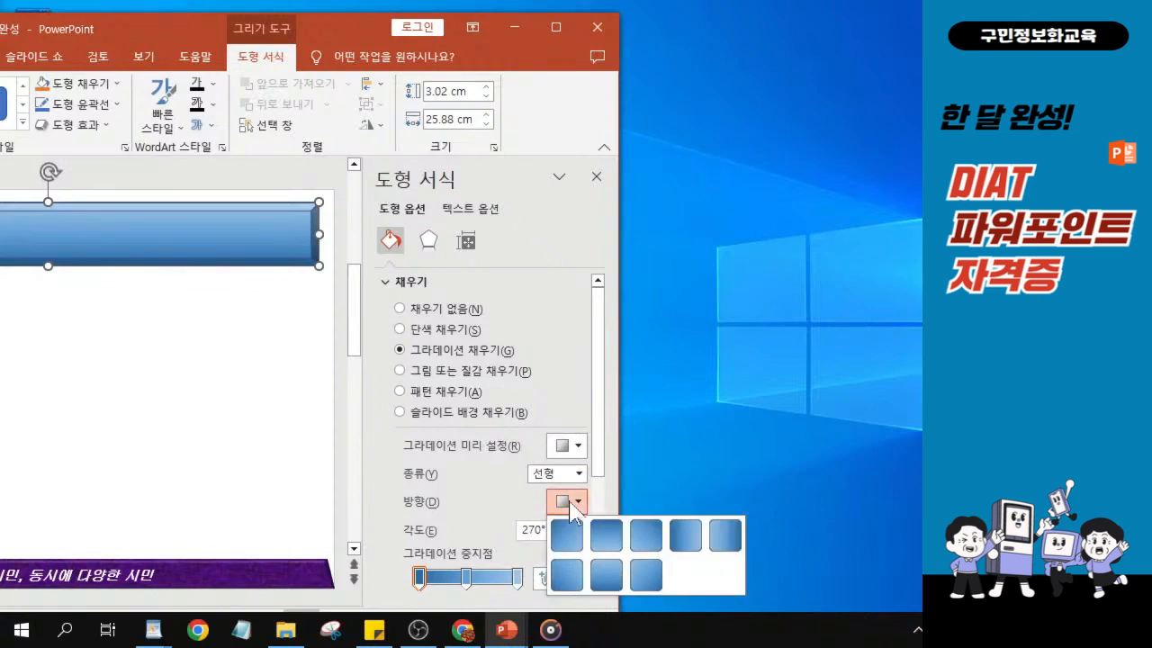
{"action": "left_click", "coordinate": [570, 503]}
{"action": "left_click", "coordinate": [570, 504]}
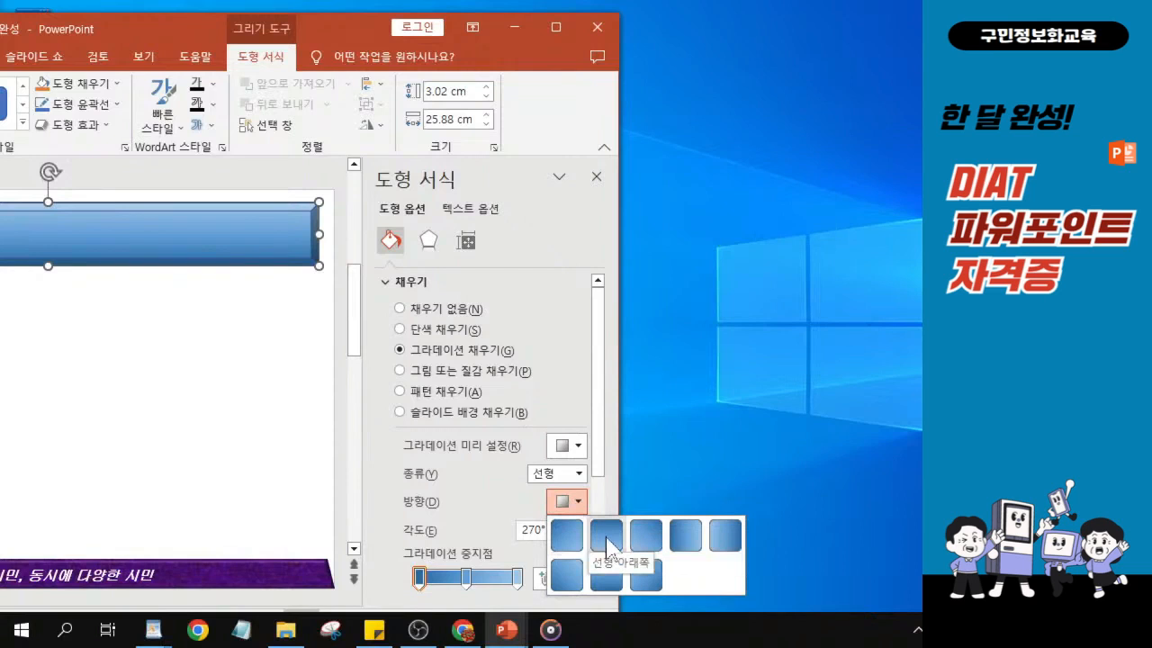
{"action": "left_click", "coordinate": [608, 540]}
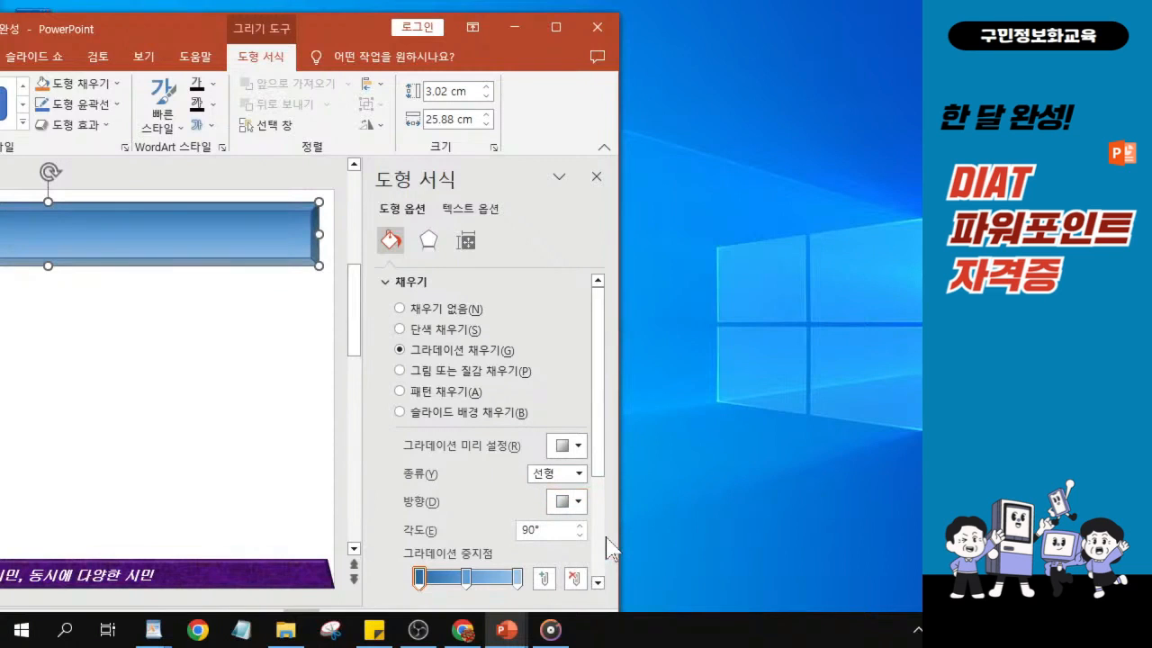
{"action": "left_click_drag", "start_coordinate": [352, 33], "coordinate": [462, 34]}
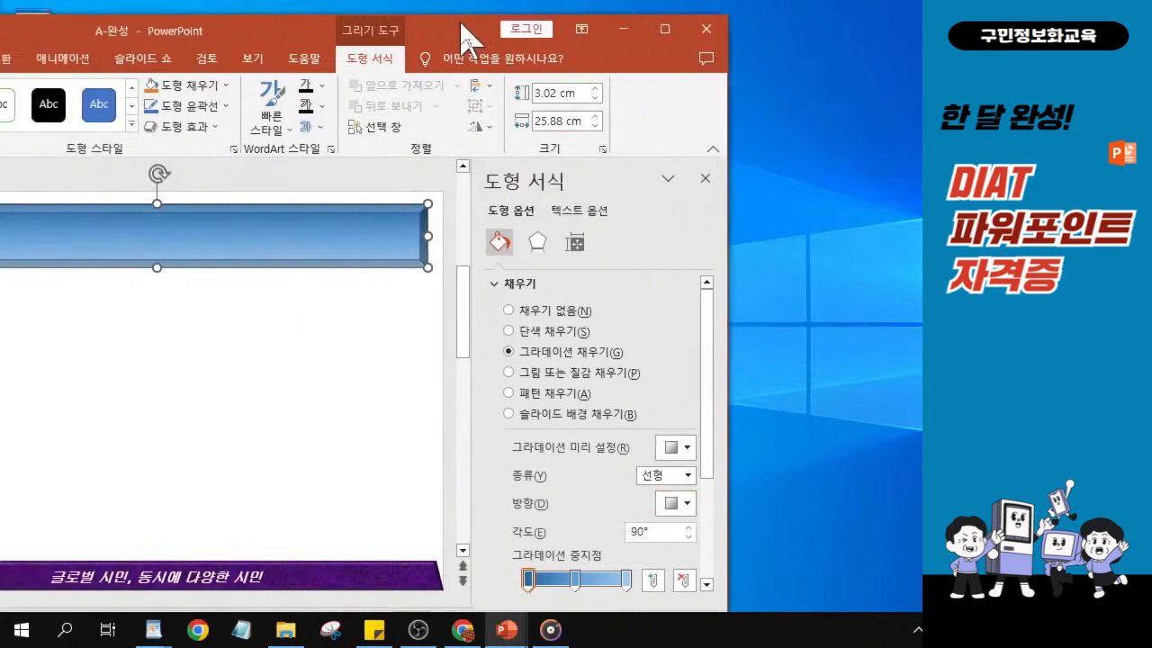
{"action": "left_click", "coordinate": [665, 29]}
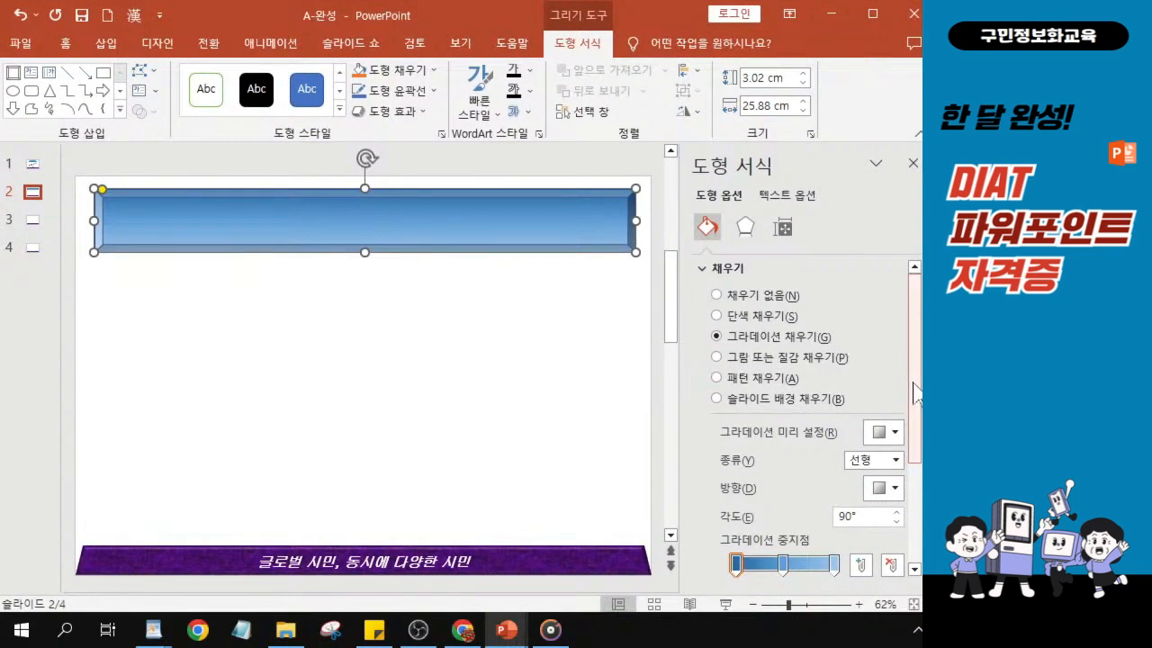
- Remove the bevel shape's outline by setting its line to "선 없음"
{"action": "left_click_drag", "start_coordinate": [914, 392], "coordinate": [915, 533]}
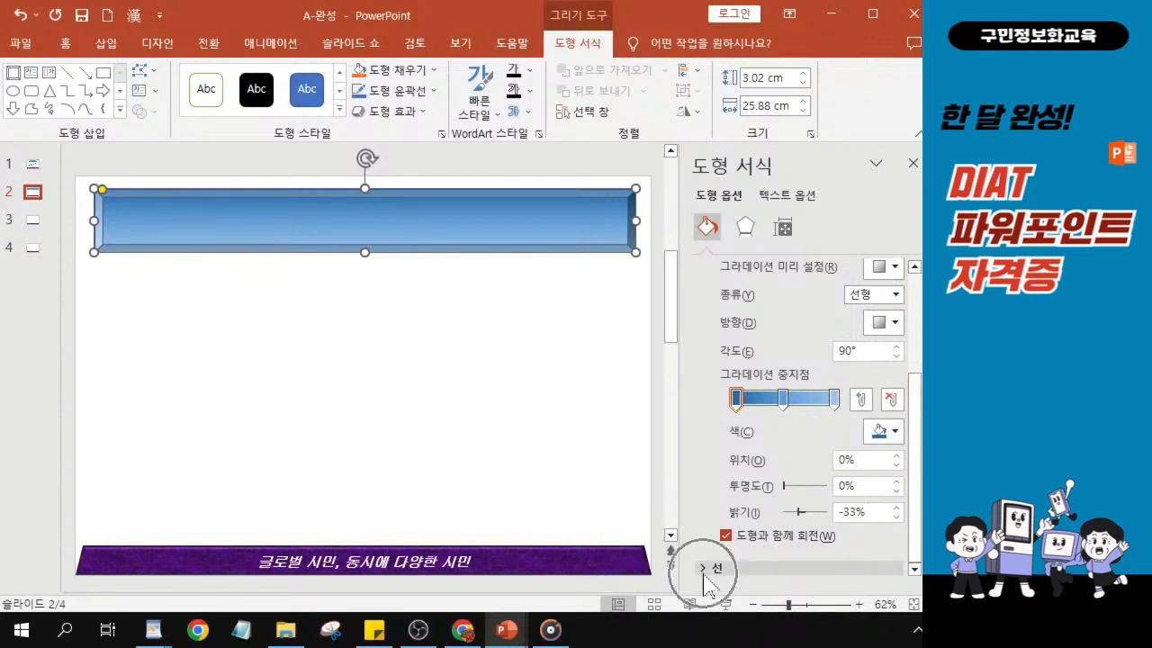
{"action": "mouse_move", "coordinate": [910, 514]}
{"action": "left_mouse_down"}
{"action": "mouse_move", "coordinate": [910, 421]}
{"action": "mouse_move", "coordinate": [911, 512]}
{"action": "left_mouse_up"}
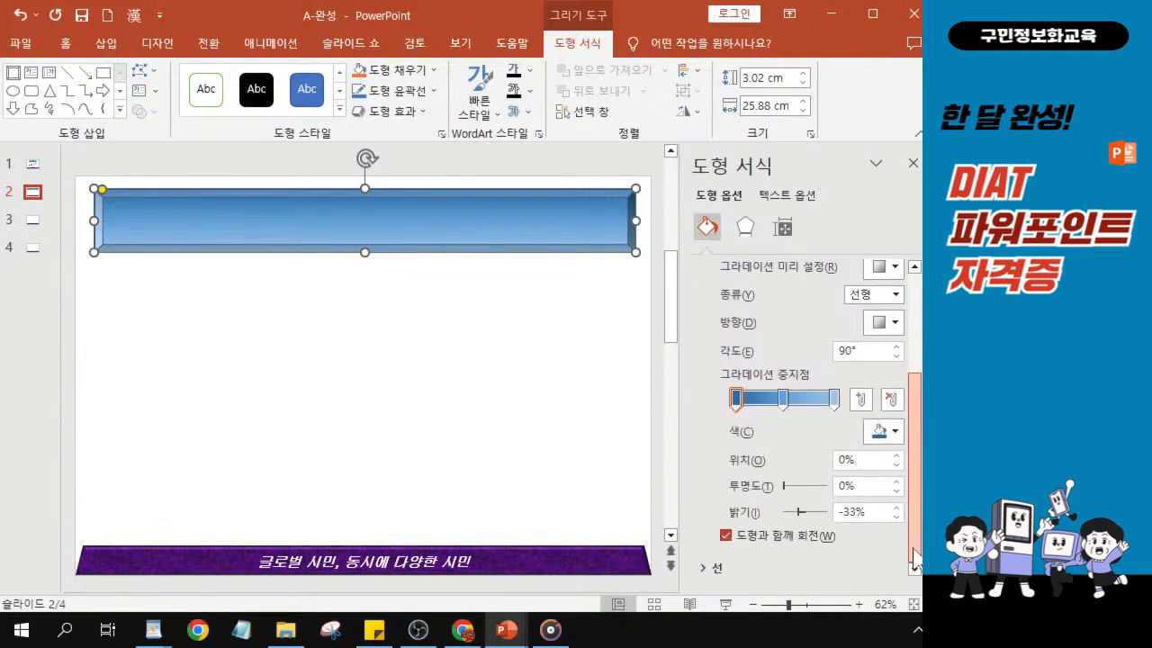
{"action": "left_click", "coordinate": [707, 569]}
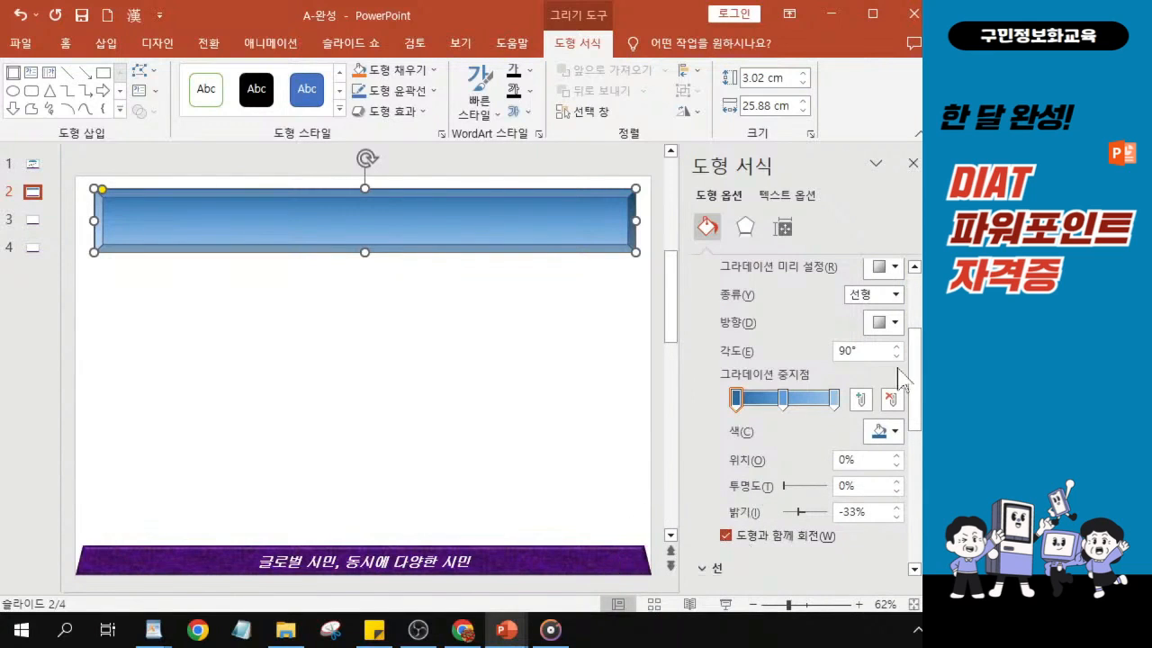
{"action": "left_click_drag", "start_coordinate": [914, 398], "coordinate": [918, 489]}
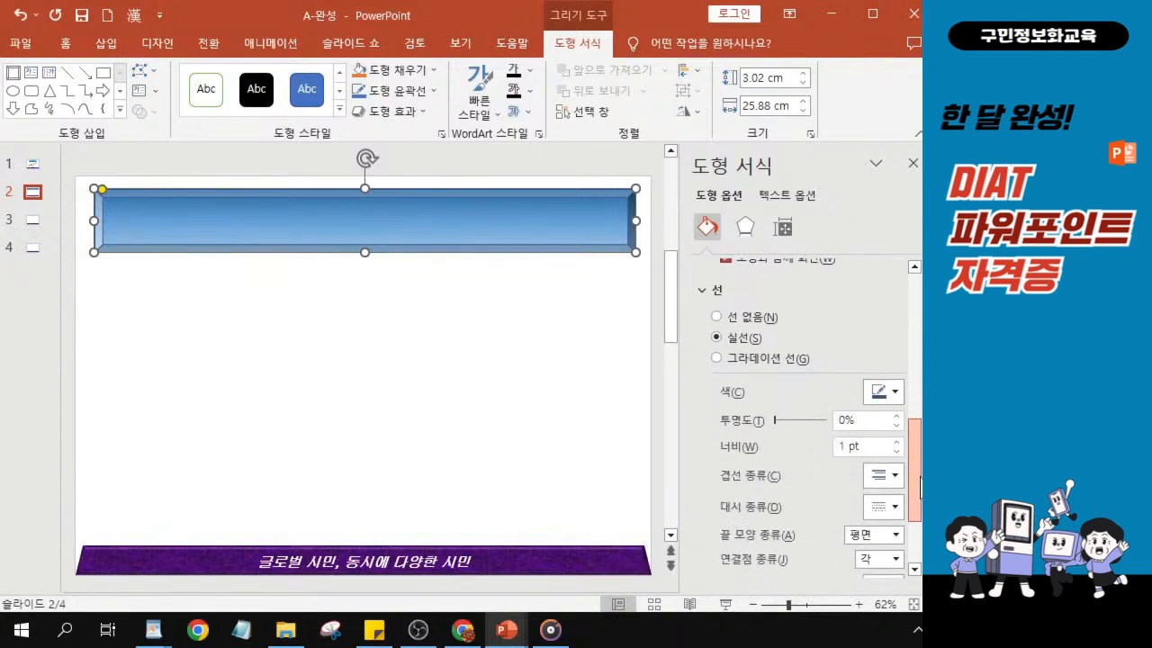
{"action": "left_click", "coordinate": [716, 318]}
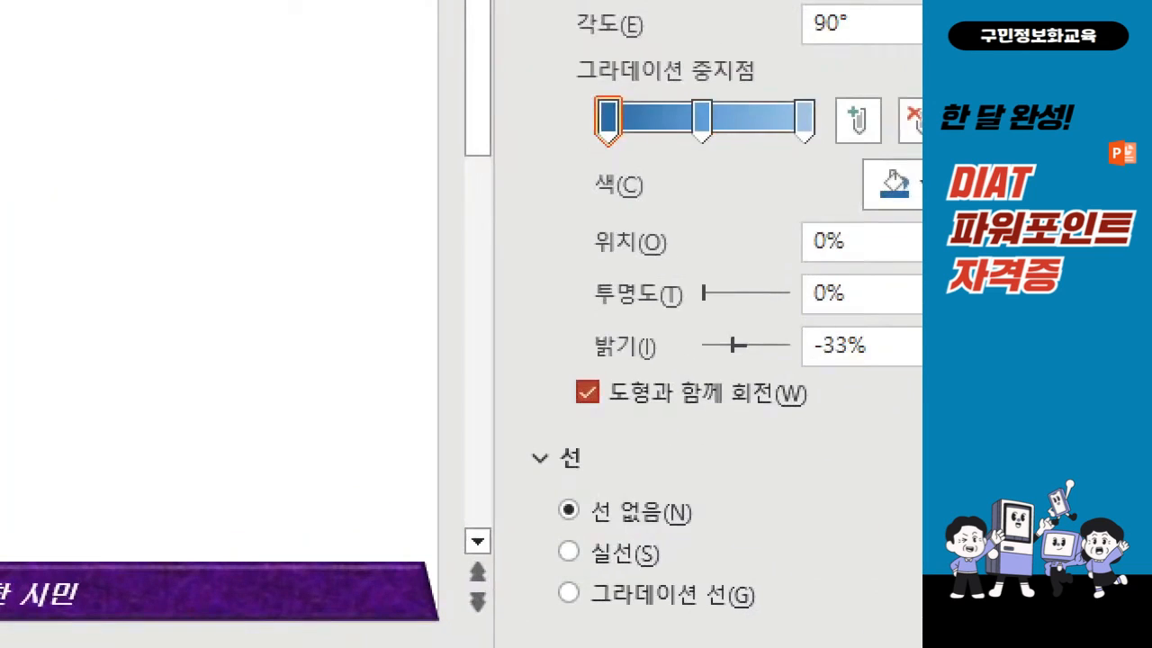
{"action": "left_click_drag", "start_coordinate": [888, 368], "coordinate": [870, 522]}
{"action": "mouse_move", "coordinate": [830, 468]}
{"action": "left_mouse_down"}
{"action": "mouse_move", "coordinate": [857, 542]}
{"action": "mouse_move", "coordinate": [922, 482]}
{"action": "left_mouse_up"}
{"action": "mouse_move", "coordinate": [728, 523]}
{"action": "left_mouse_down"}
{"action": "mouse_move", "coordinate": [540, 470]}
{"action": "mouse_move", "coordinate": [720, 538]}
{"action": "left_mouse_up"}
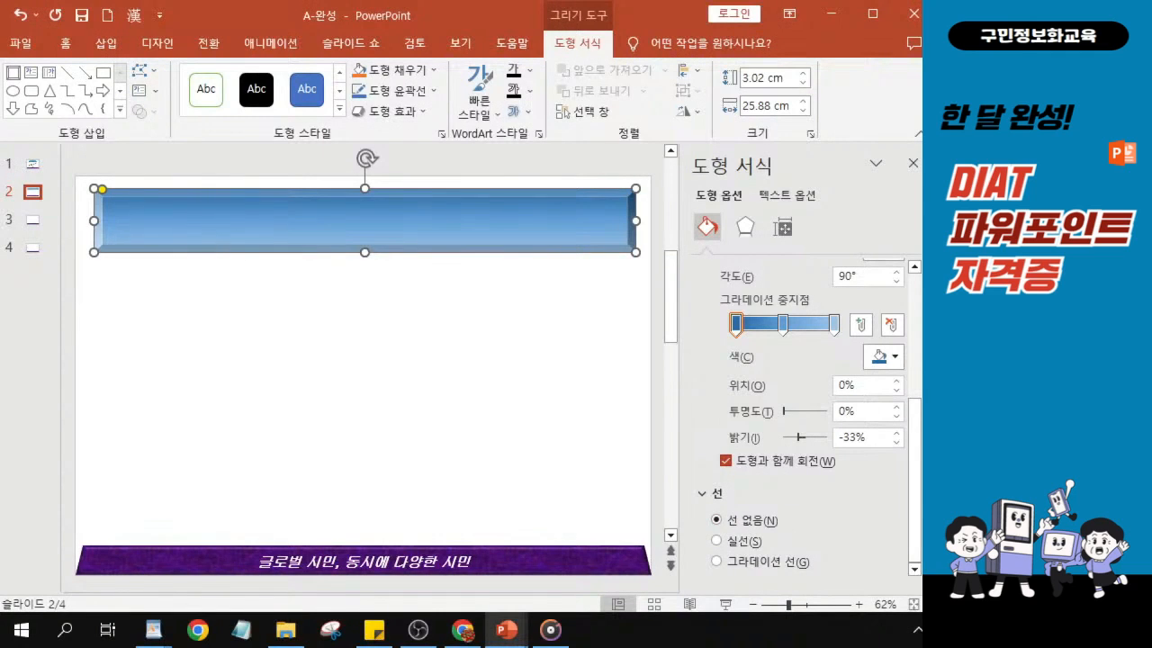
{"action": "key", "text": "alt+Tab"}
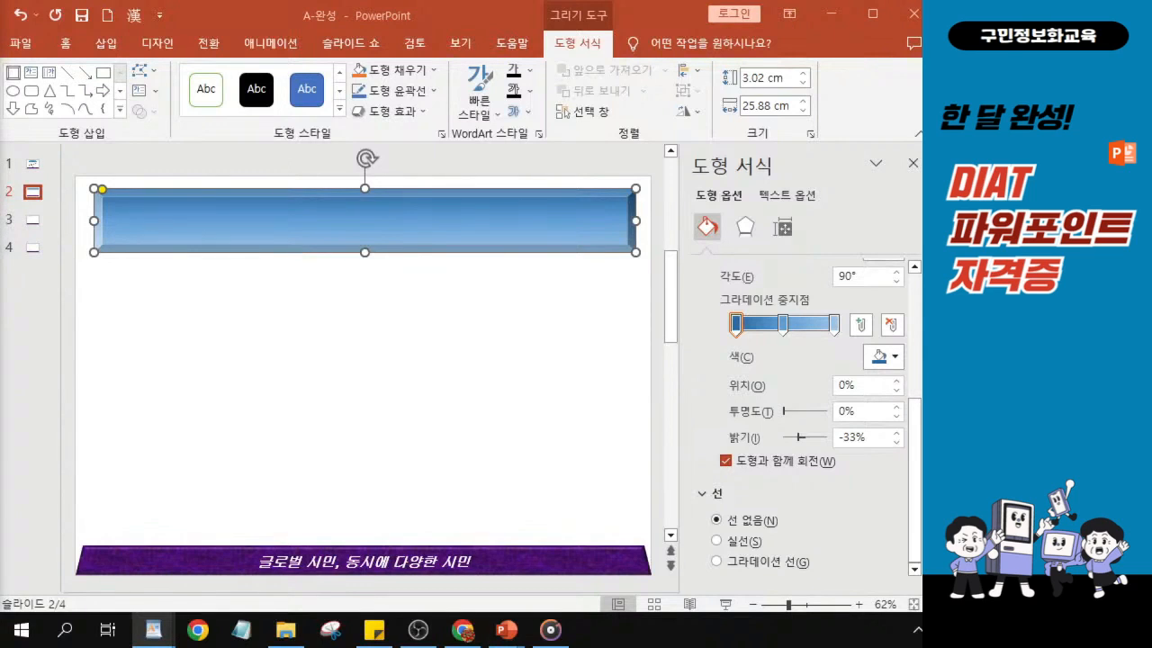
- Apply the centre preset of the outer shadows (바깥쪽) to the bevel shape, moving the window so the full shadow gallery fits
{"action": "key", "text": "ctrl"}
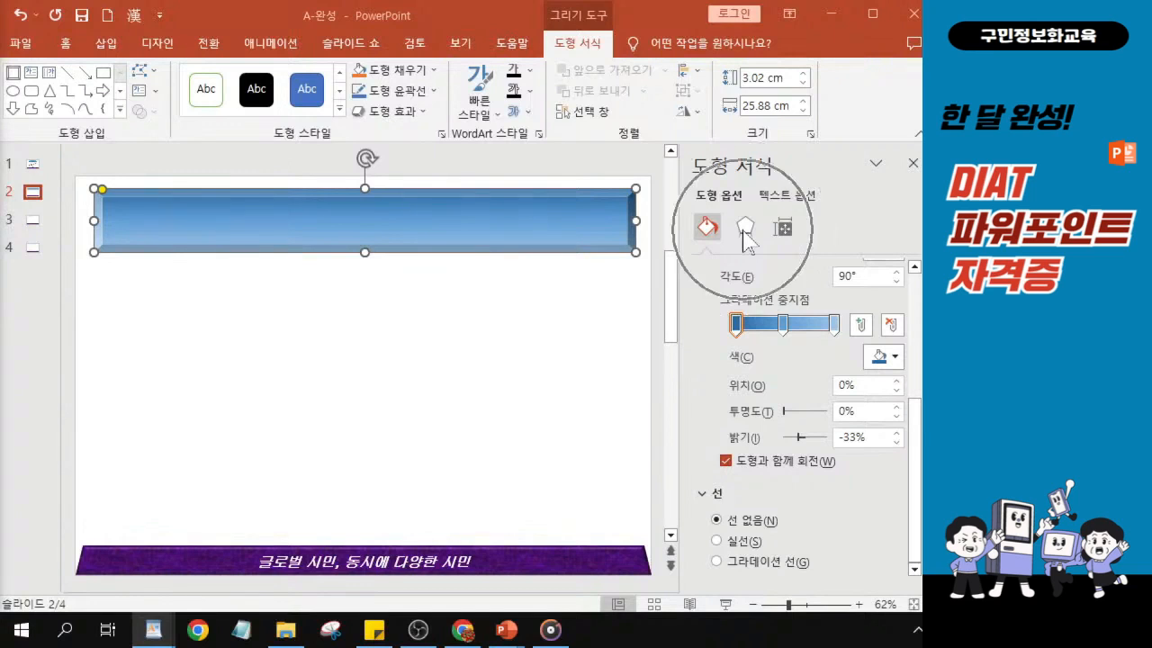
{"action": "left_click", "coordinate": [743, 232]}
{"action": "left_click", "coordinate": [744, 233]}
{"action": "key", "text": "ctrl"}
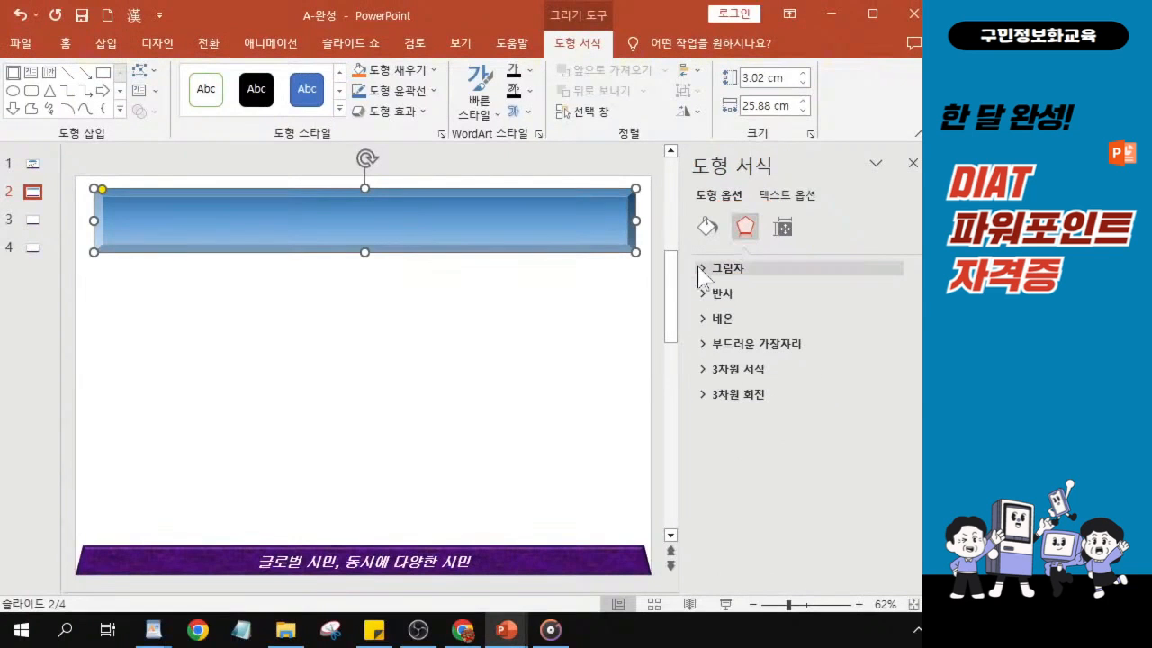
{"action": "left_click", "coordinate": [700, 270]}
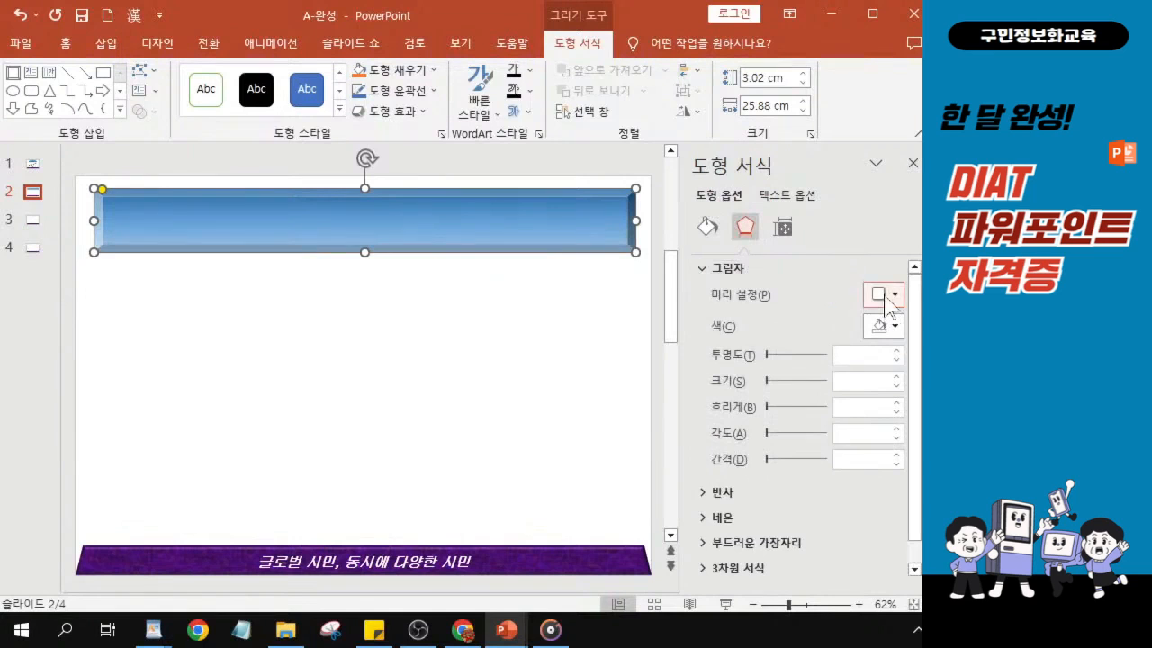
{"action": "key", "text": "ctrl"}
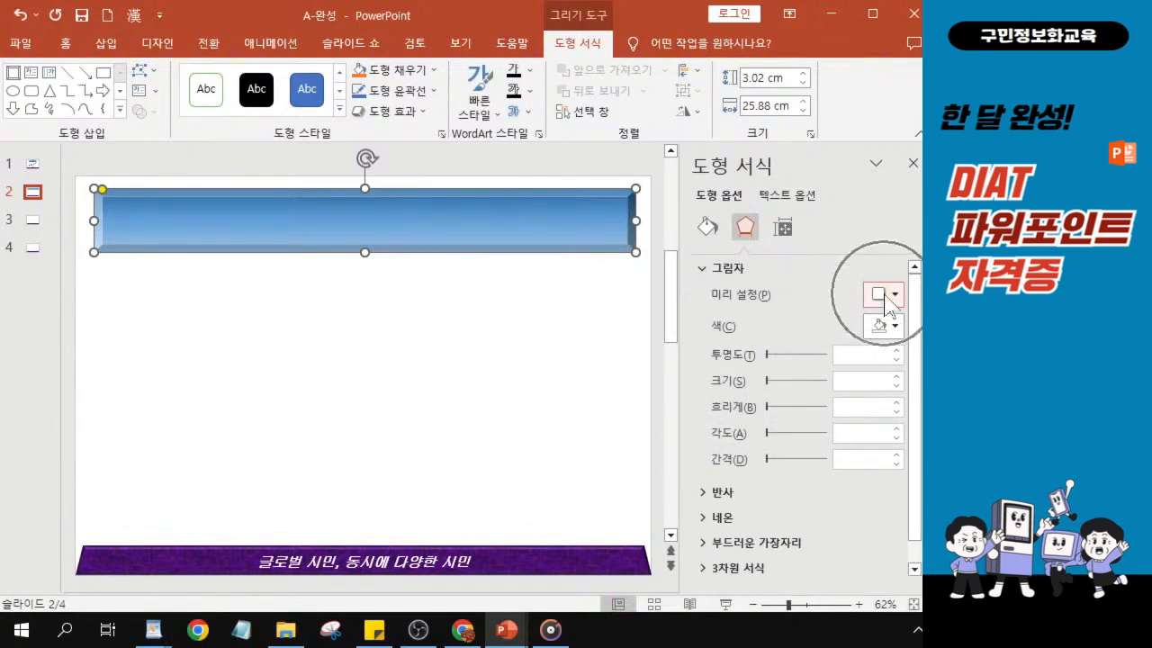
{"action": "left_click_drag", "start_coordinate": [447, 11], "coordinate": [230, 52]}
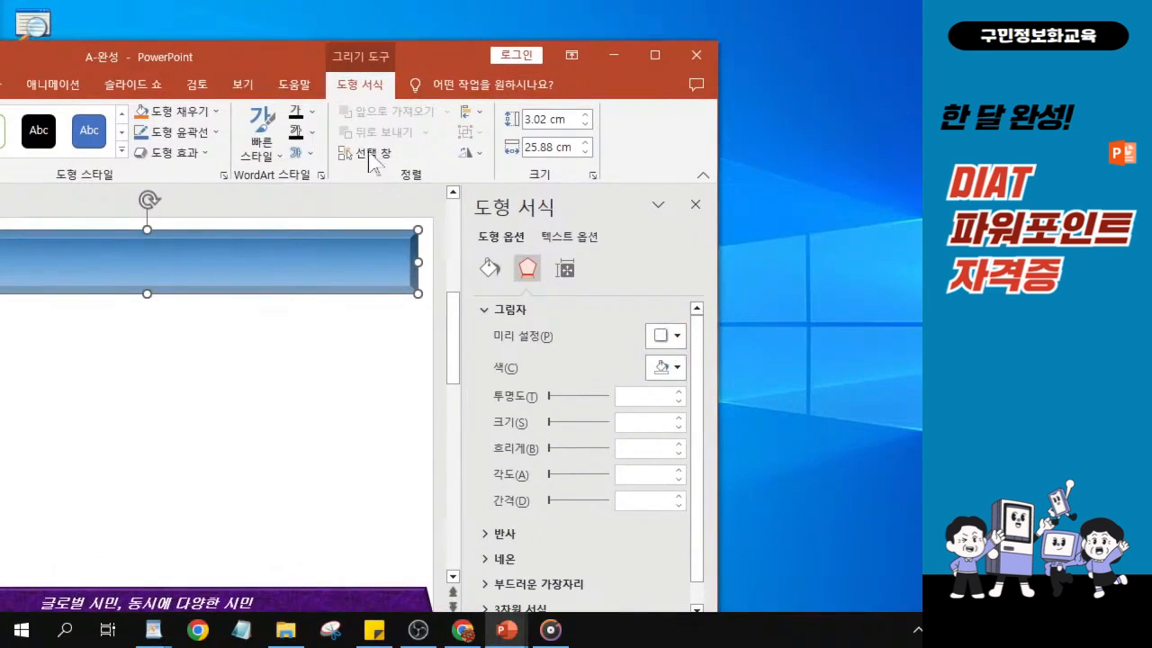
{"action": "left_click", "coordinate": [679, 338]}
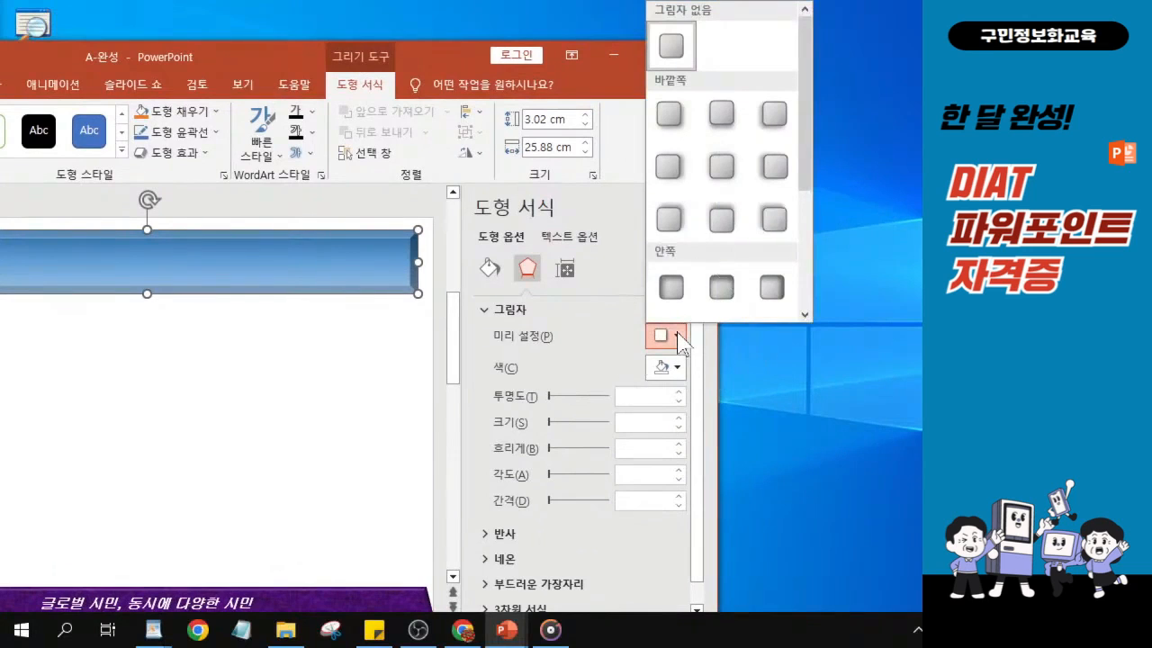
{"action": "left_click", "coordinate": [720, 169]}
{"action": "left_click", "coordinate": [720, 171]}
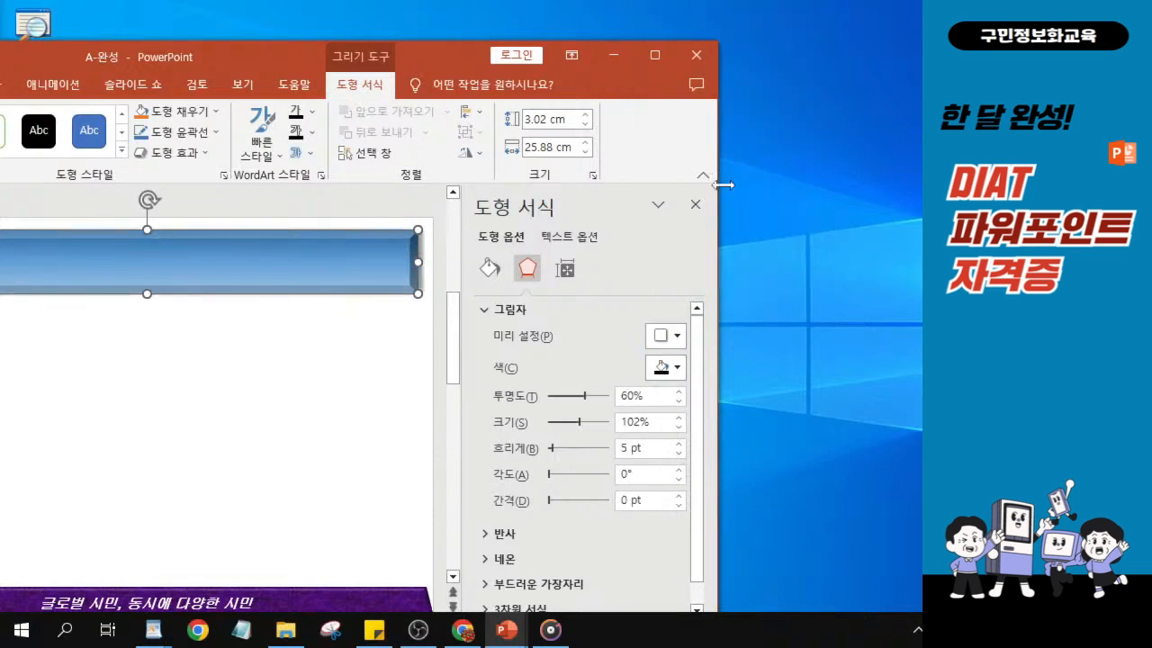
- Move the window back to its original place and close the shape formatting pane (도형 서식)
{"action": "left_click_drag", "start_coordinate": [281, 58], "coordinate": [508, 18]}
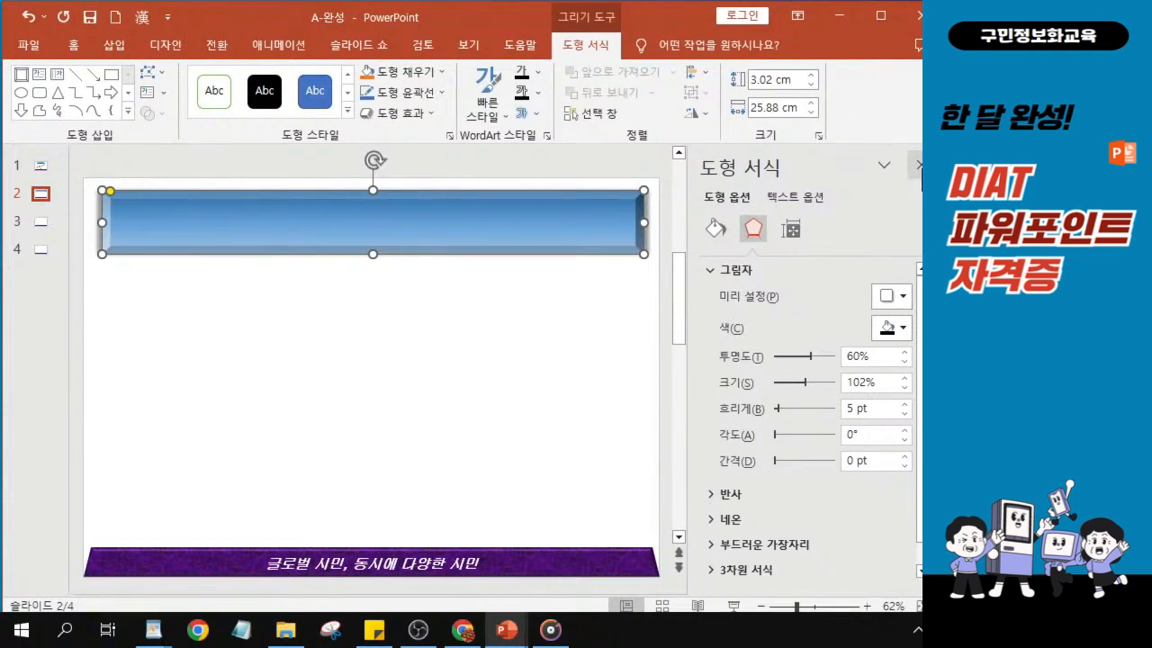
{"action": "left_click", "coordinate": [918, 168]}
{"action": "left_click", "coordinate": [919, 168]}
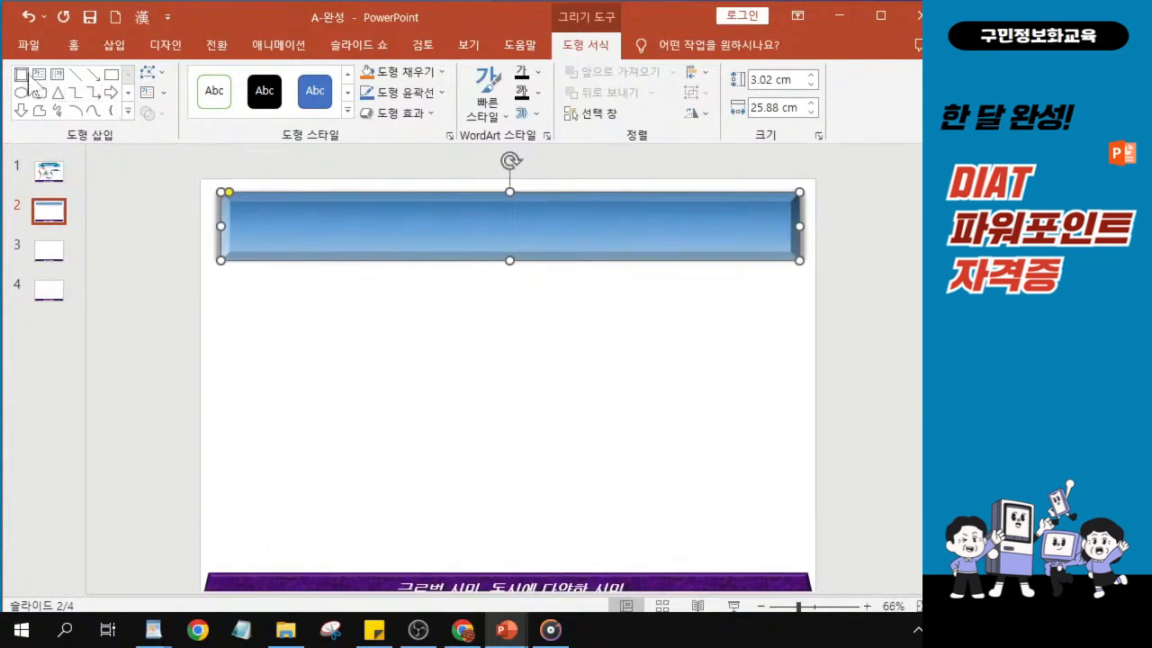
- Set the font of the bevel shape's text to HY헤드라인M
{"action": "left_click", "coordinate": [76, 50]}
{"action": "key", "text": "ctrl"}
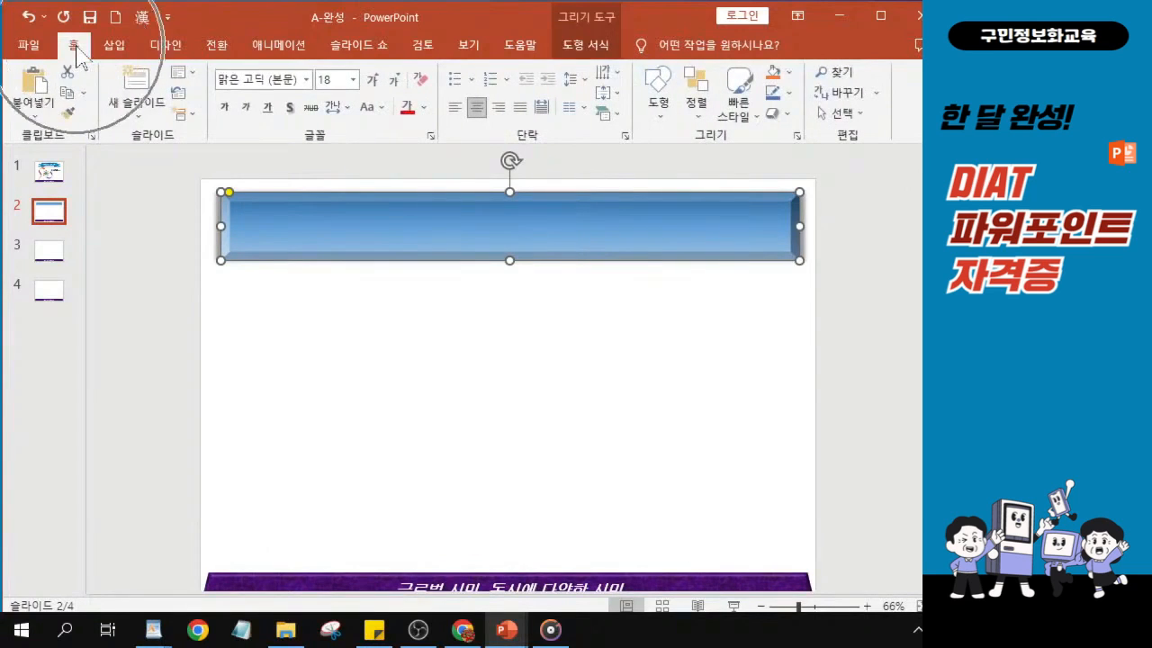
{"action": "key", "text": "ctrl"}
{"action": "key", "text": "ctrl"}
{"action": "key", "text": "ctrl"}
{"action": "key", "text": "ctrl"}
{"action": "key", "text": "ctrl"}
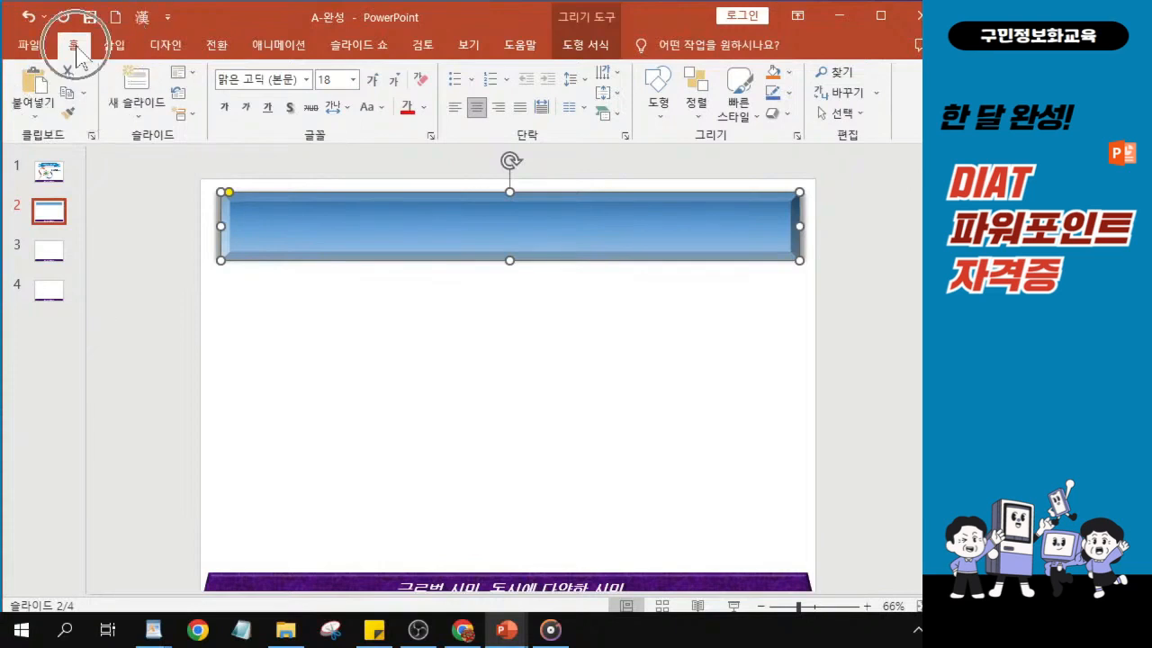
{"action": "key", "text": "ctrl"}
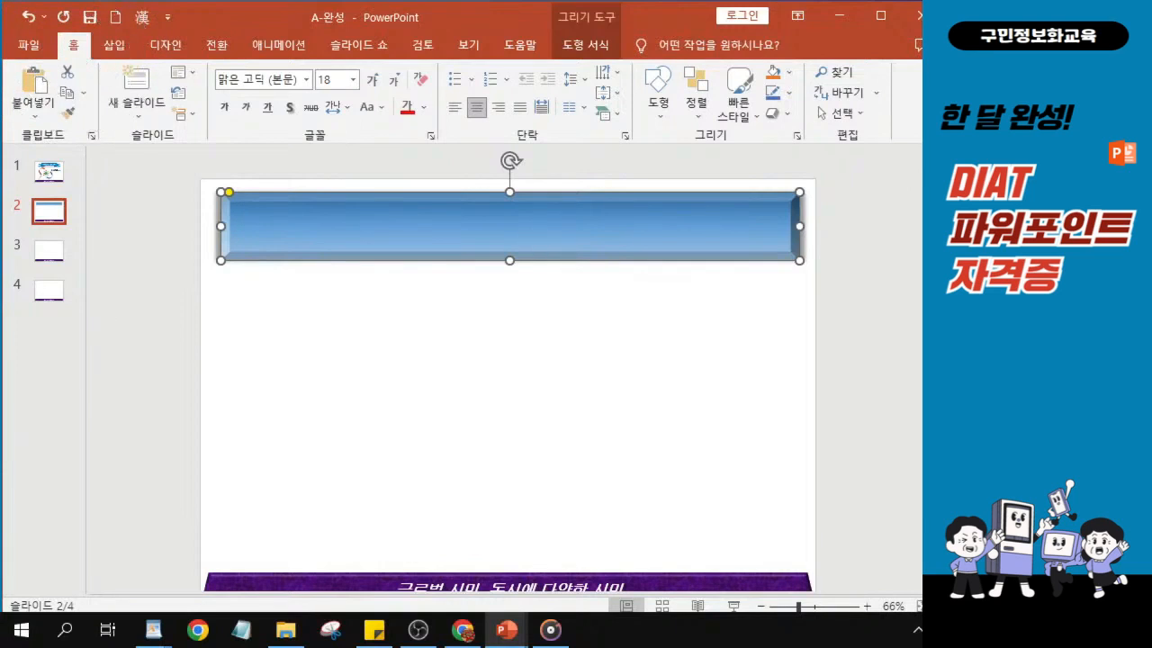
{"action": "key", "text": "alt+Tab"}
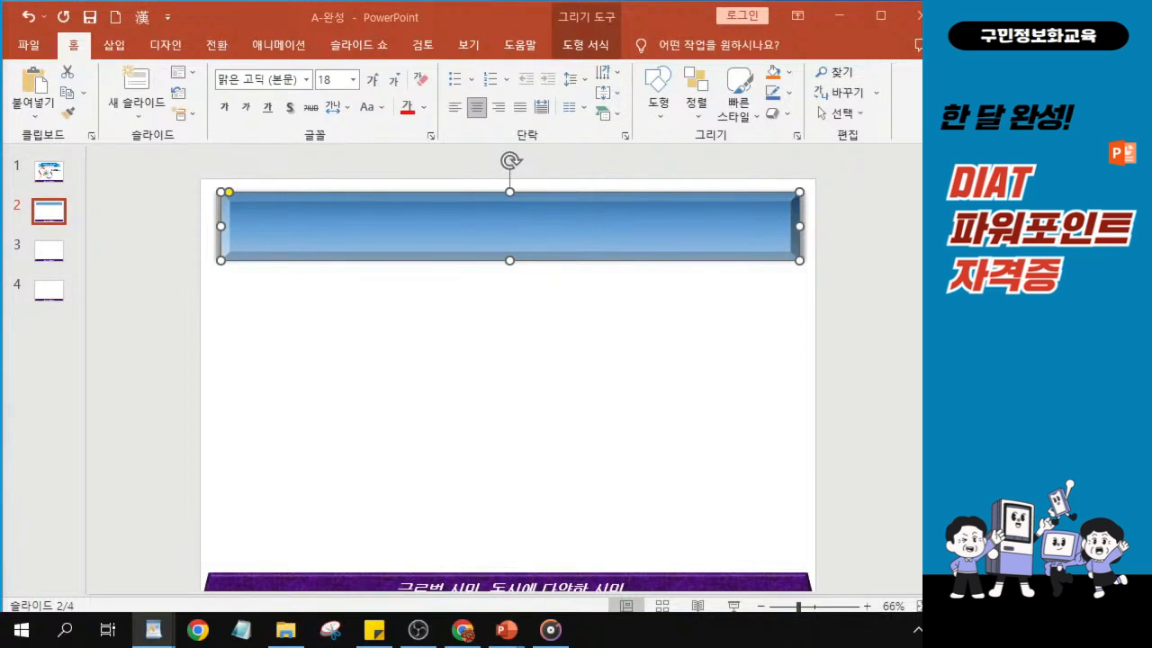
{"action": "left_click", "coordinate": [306, 80]}
{"action": "left_click", "coordinate": [306, 80]}
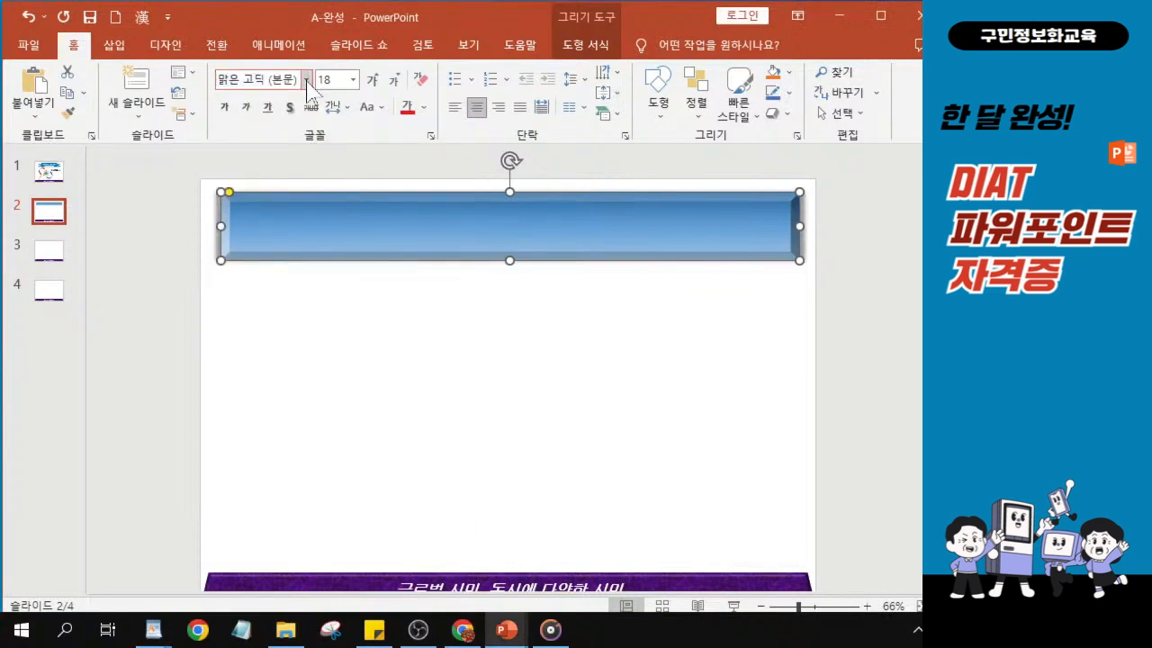
{"action": "left_click", "coordinate": [306, 81]}
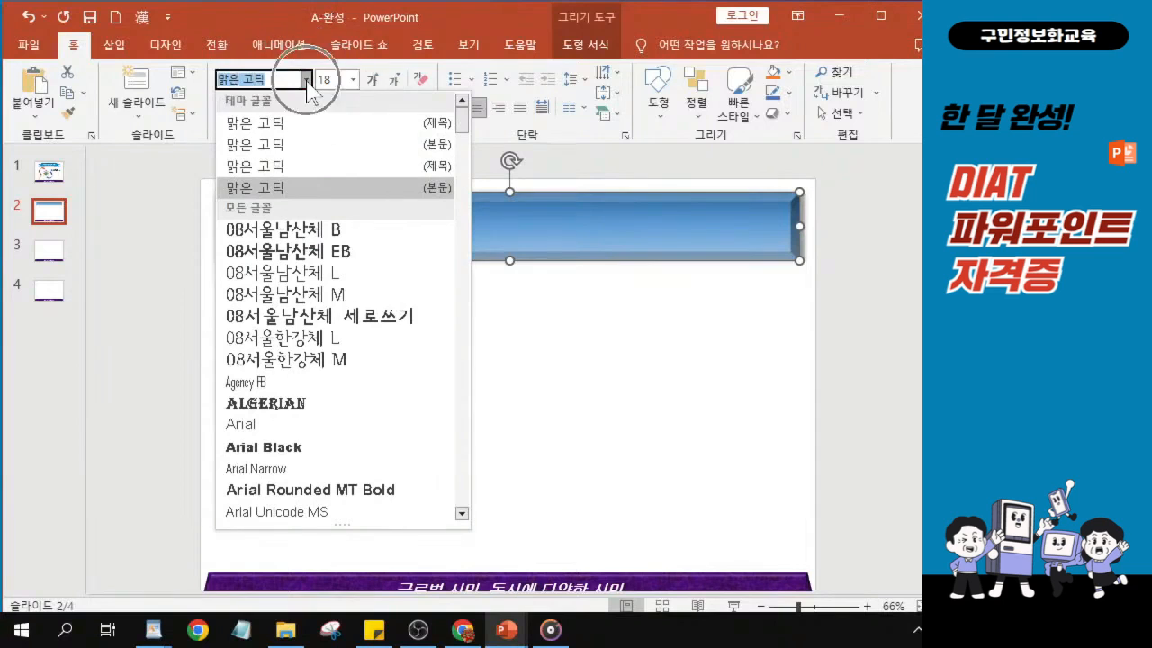
{"action": "scroll", "coordinate": [320, 279], "scroll_direction": "down", "scroll_amount": 10}
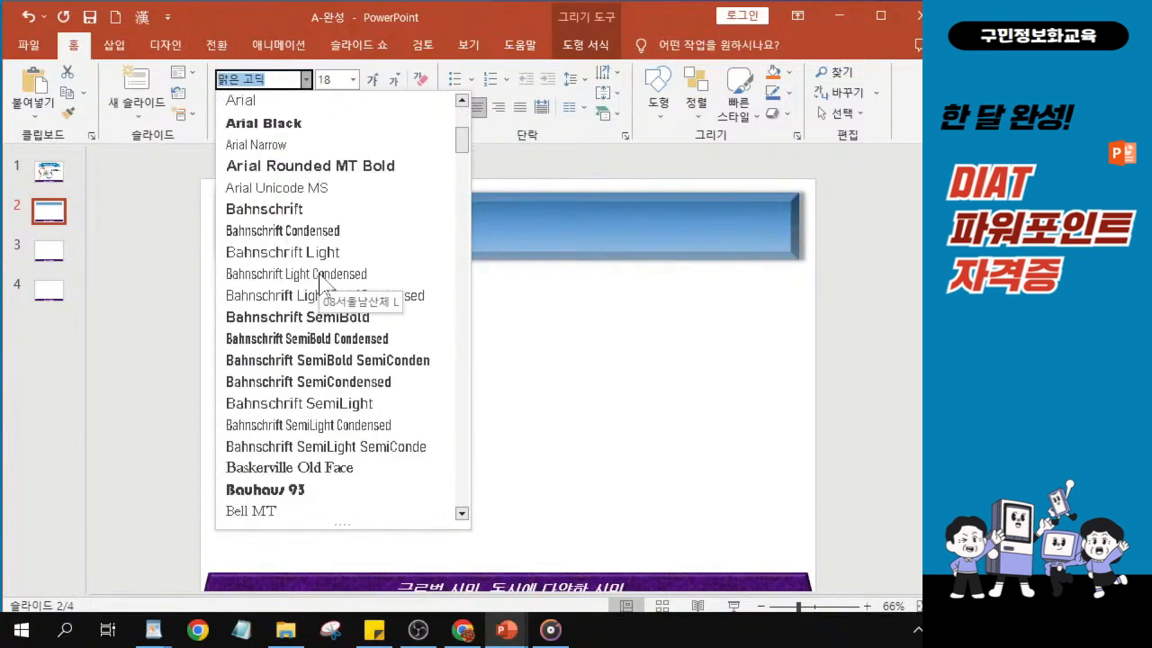
{"action": "scroll", "coordinate": [319, 279], "scroll_direction": "down", "scroll_amount": 13}
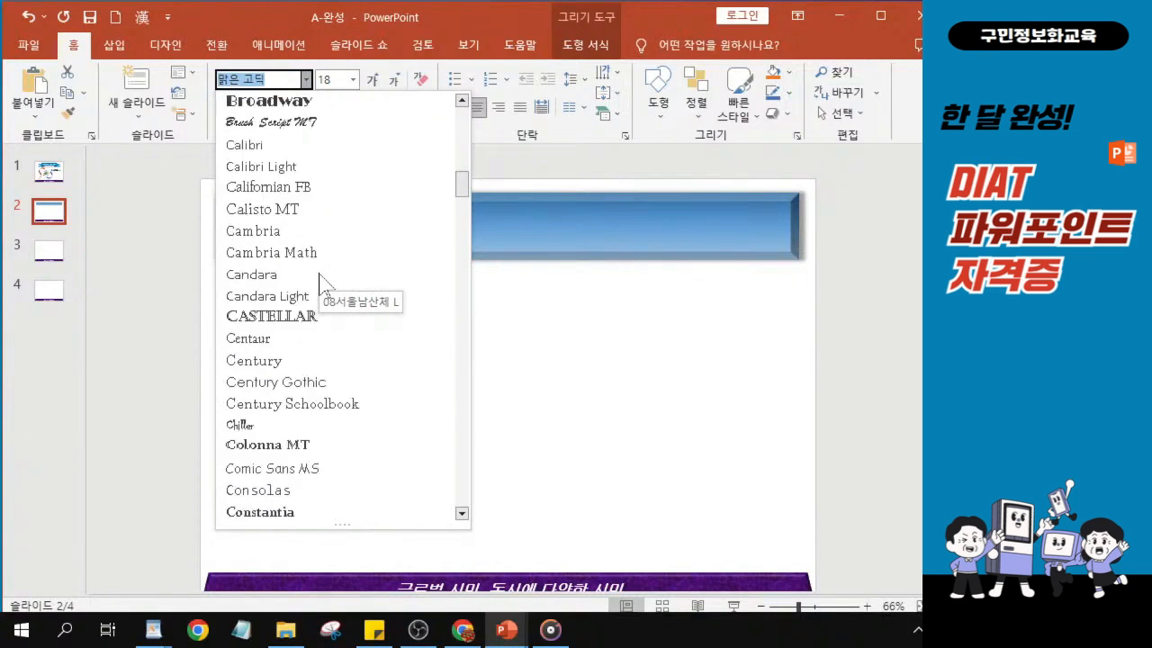
{"action": "scroll", "coordinate": [320, 279], "scroll_direction": "down", "scroll_amount": 11}
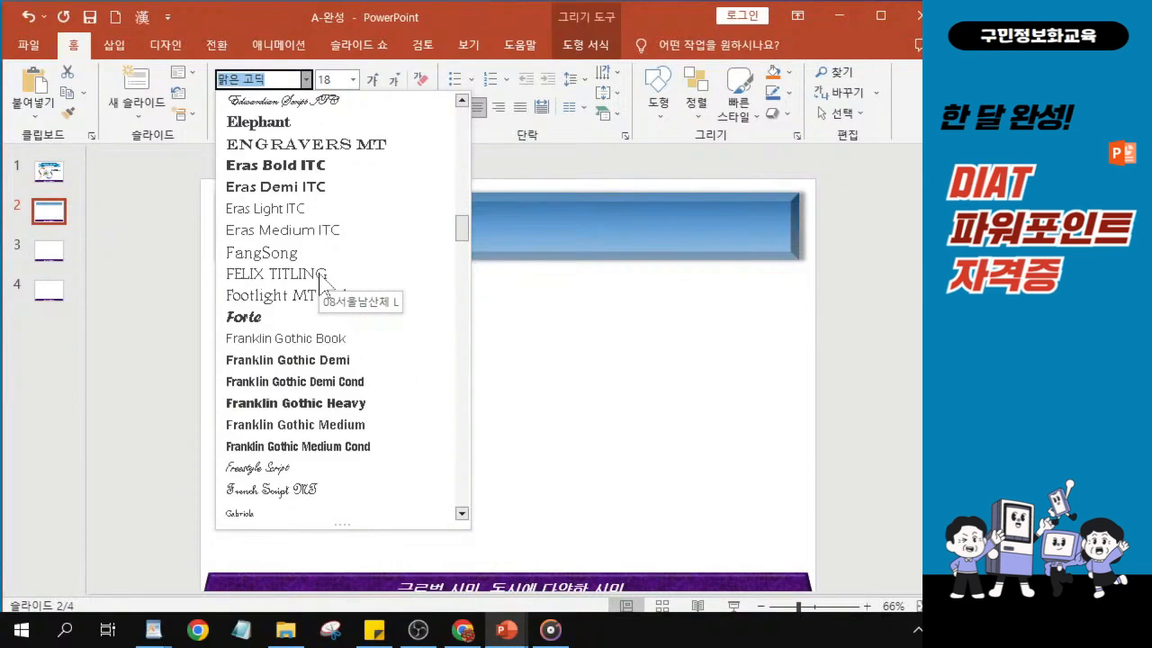
{"action": "scroll", "coordinate": [319, 279], "scroll_direction": "down", "scroll_amount": 4}
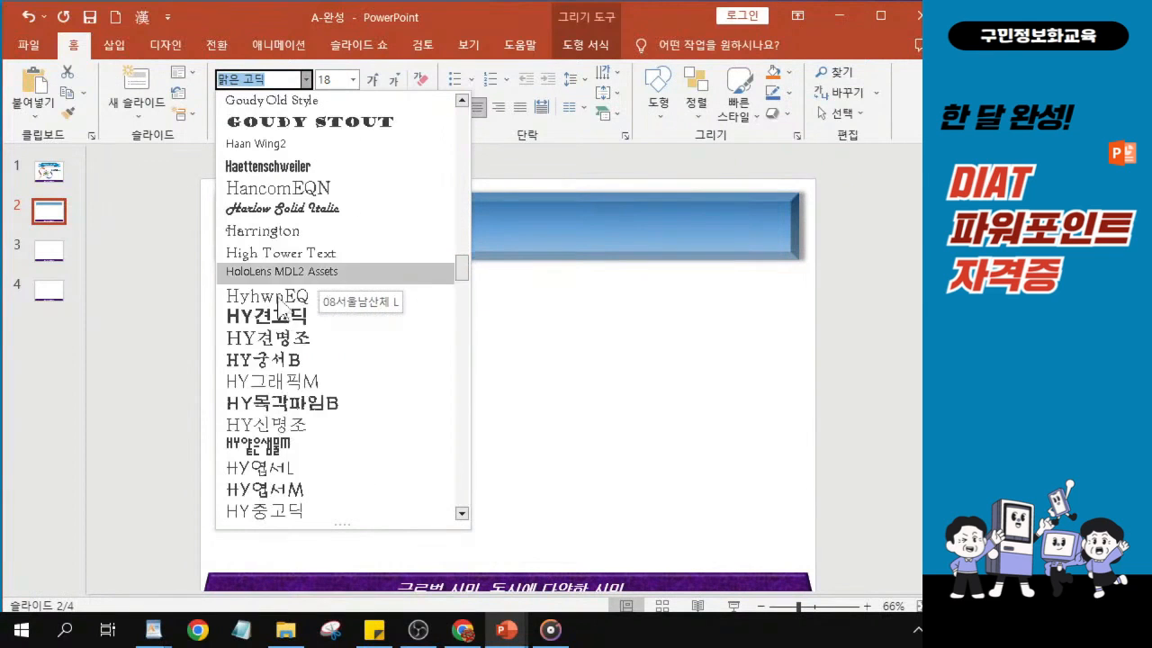
{"action": "scroll", "coordinate": [252, 396], "scroll_direction": "down", "scroll_amount": 2}
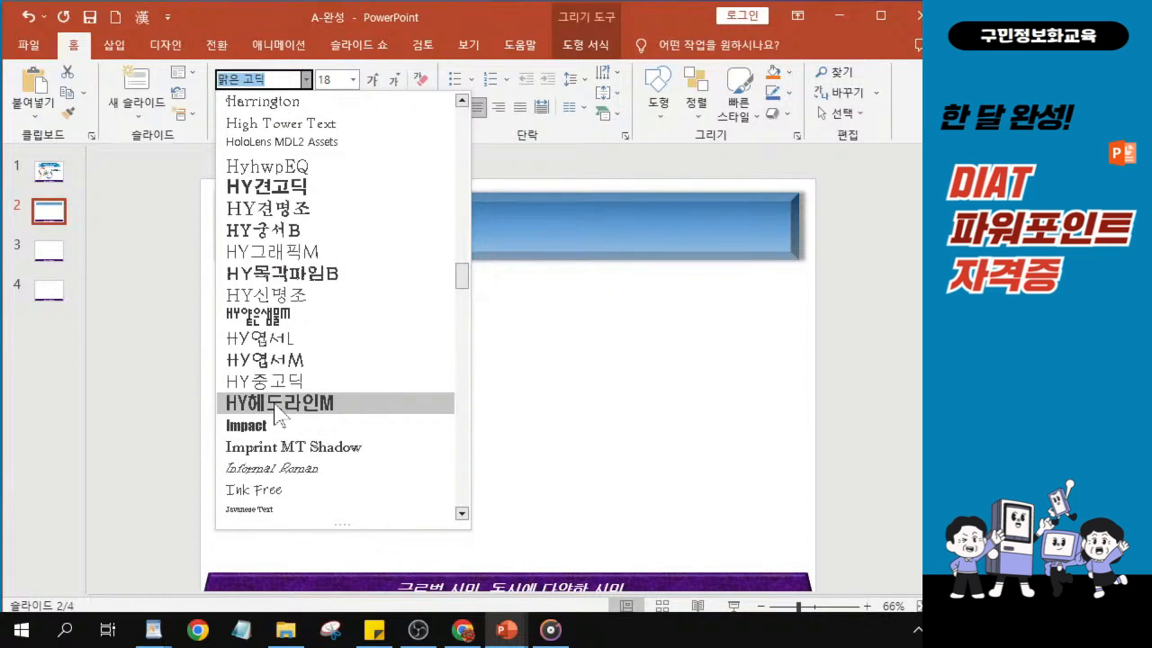
{"action": "left_click", "coordinate": [277, 403]}
- Set the font size of the bevel shape's text to 36
{"action": "left_click", "coordinate": [334, 79]}
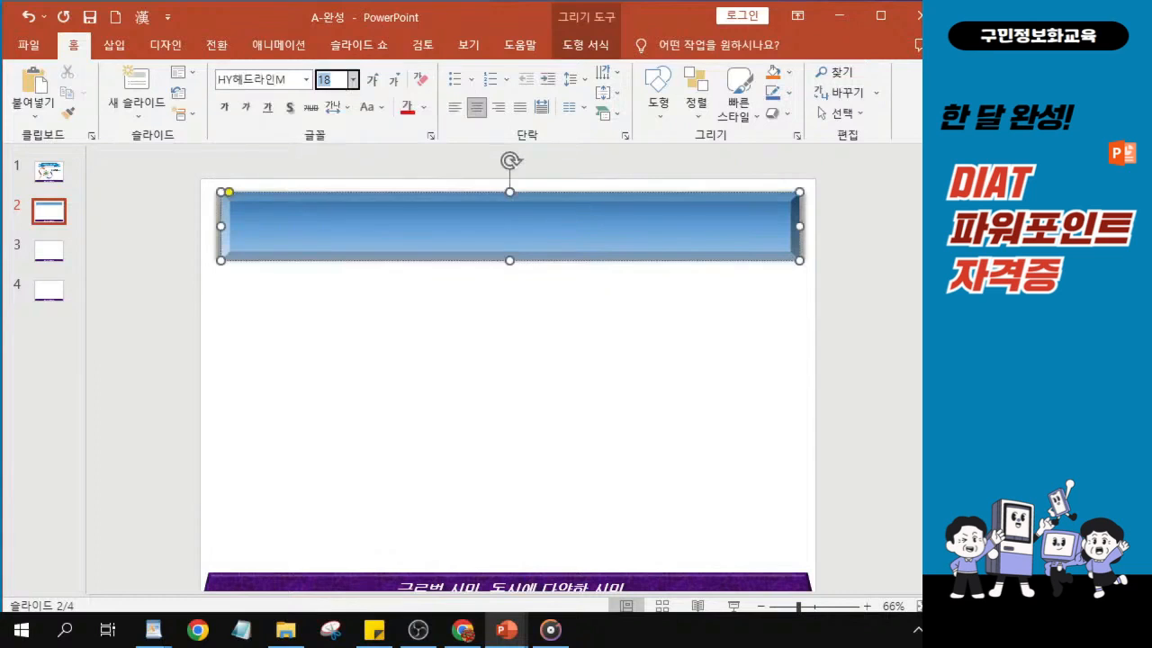
{"action": "type", "text": "36"}
{"action": "key", "text": "Return"}
- Make the bevel shape's text bold and italic, and colour it with the standard dark red
{"action": "left_click", "coordinate": [226, 108]}
{"action": "left_click", "coordinate": [226, 108]}
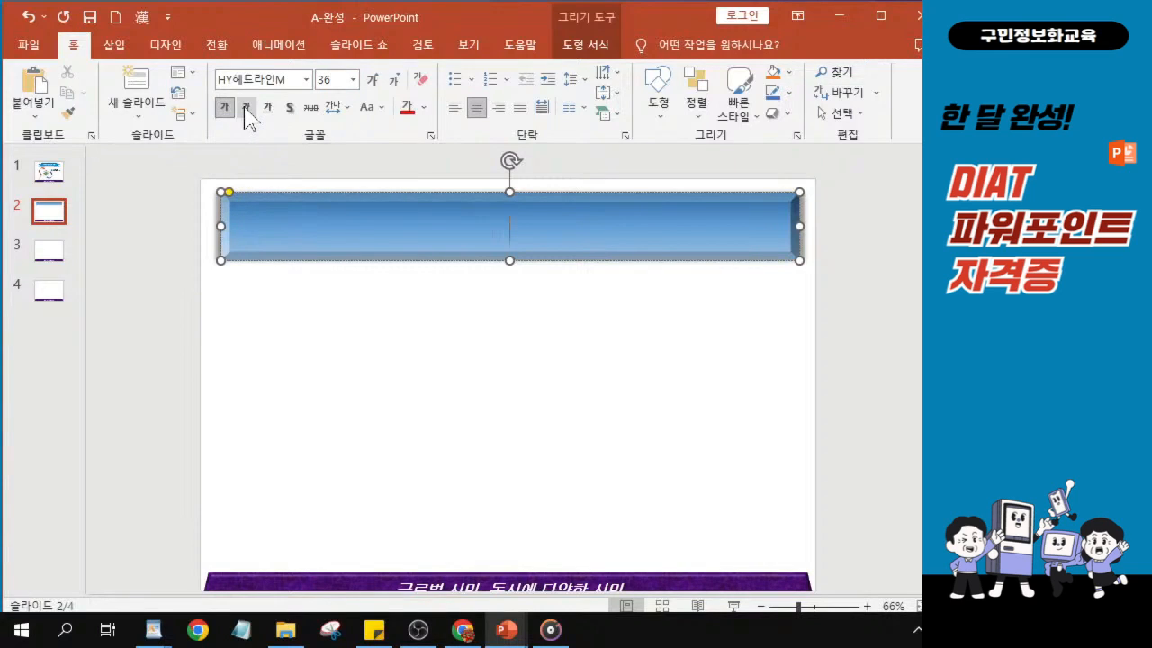
{"action": "left_click", "coordinate": [246, 108]}
{"action": "left_click", "coordinate": [225, 111]}
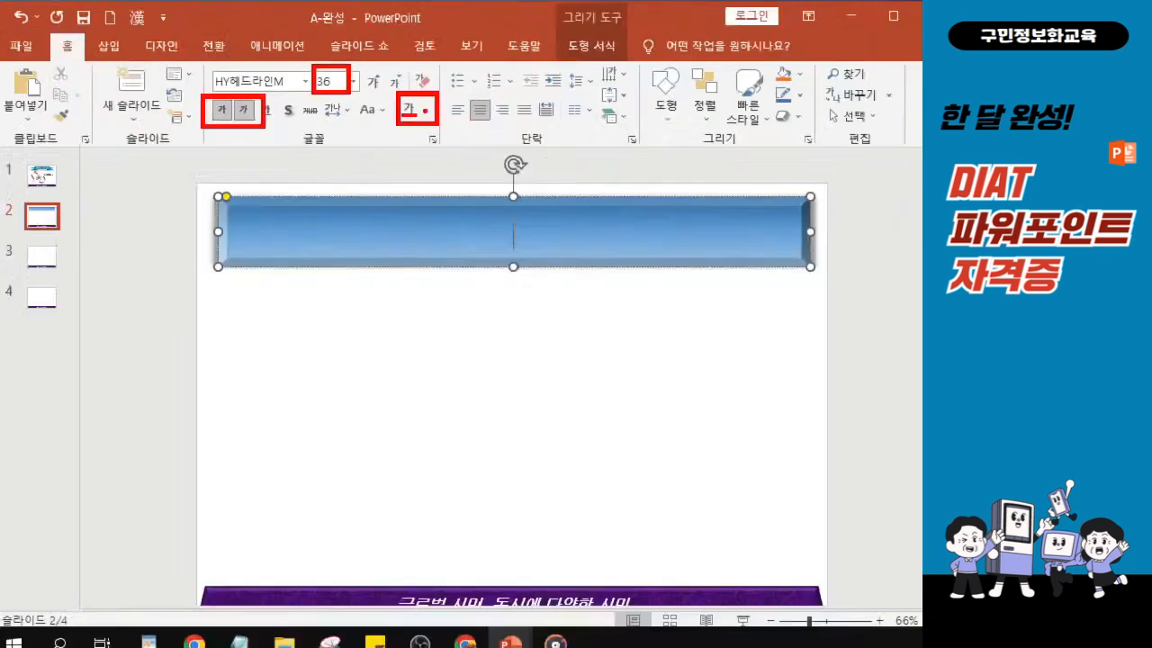
{"action": "left_click", "coordinate": [425, 108]}
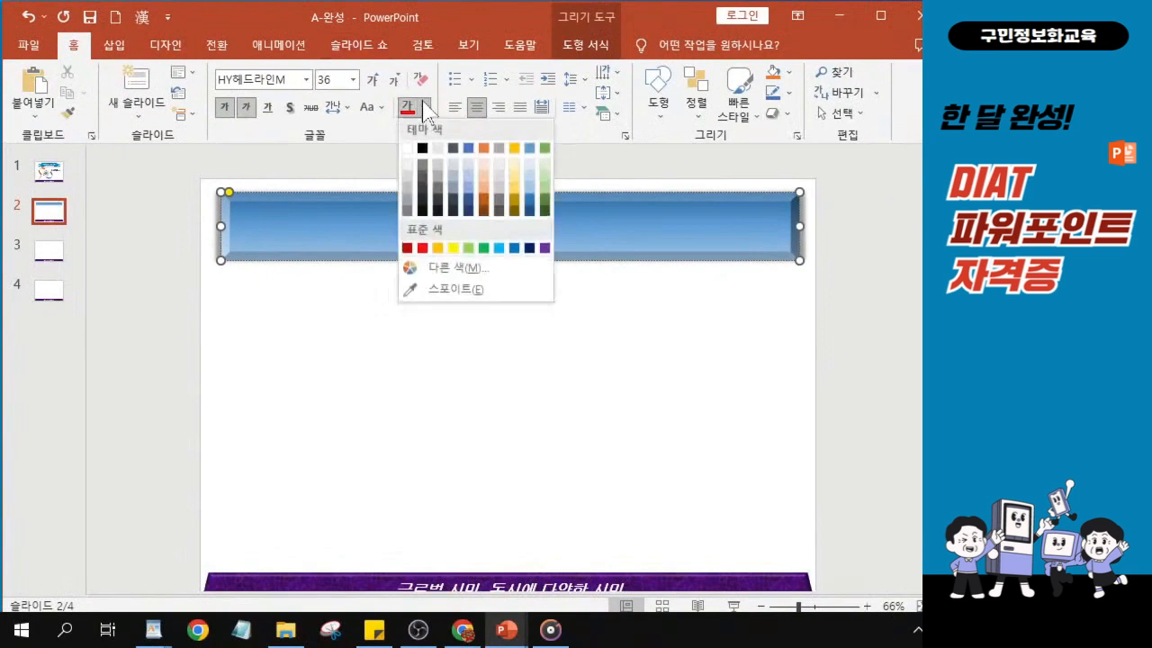
{"action": "left_click", "coordinate": [406, 248]}
- Enter the slide title "함께 살아가는 이주민 유형" in the bevel shape
{"action": "scroll", "coordinate": [519, 296], "scroll_direction": "up", "scroll_amount": 6, "text": "ctrl"}
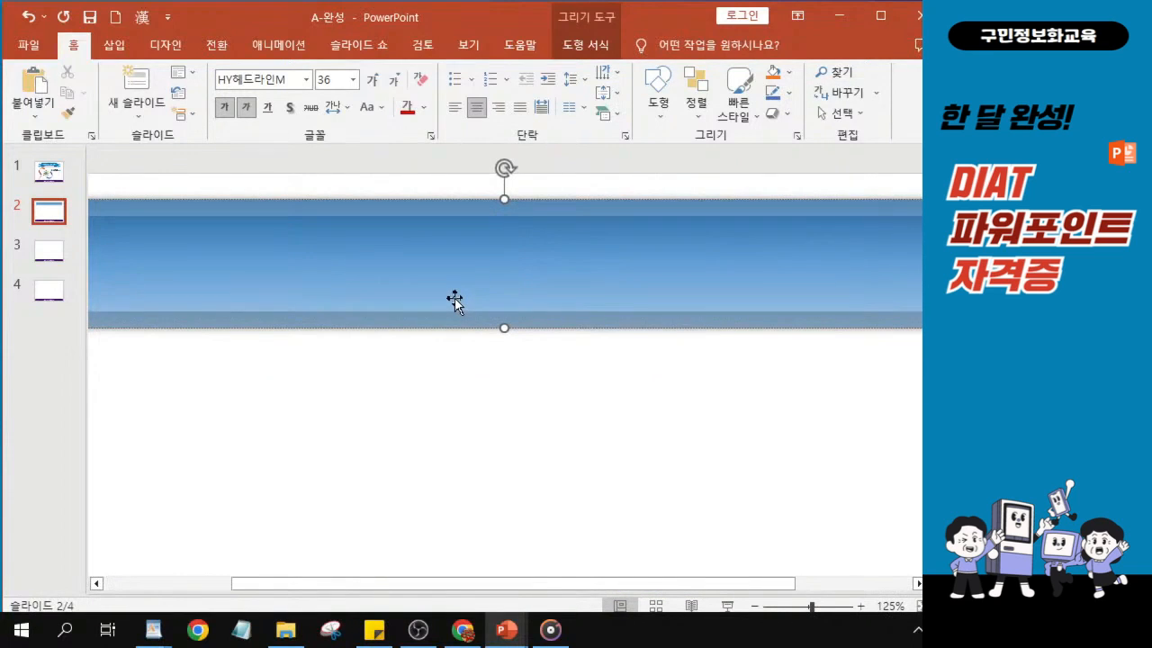
{"action": "type", "text": "한"}
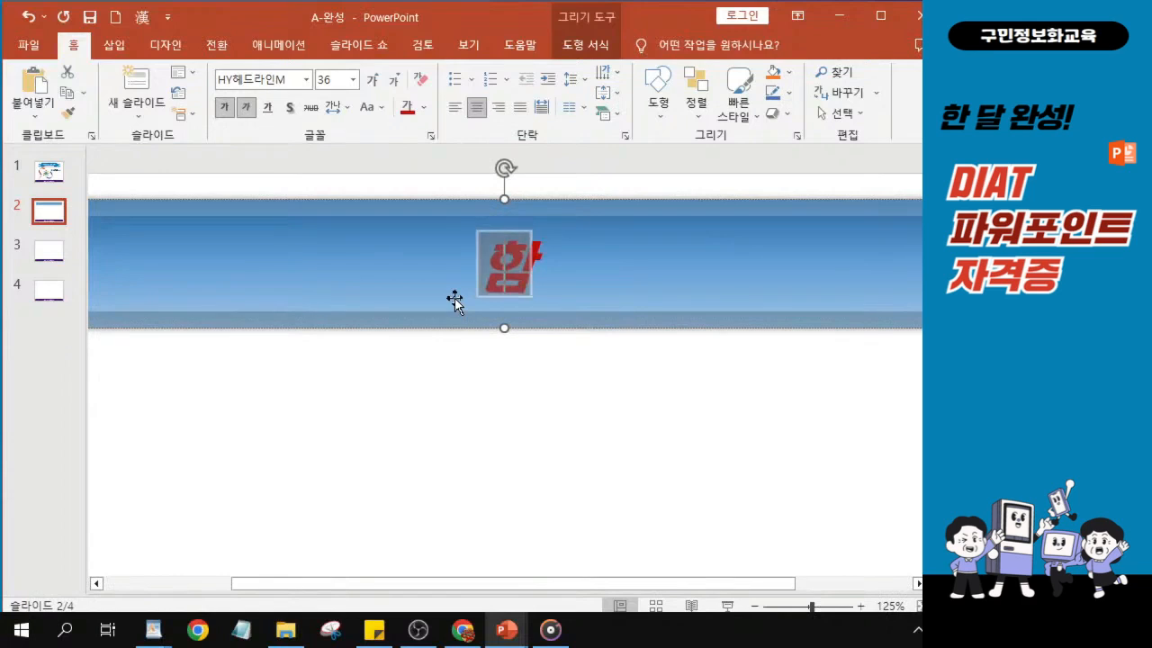
{"action": "type", "text": "께 살아"}
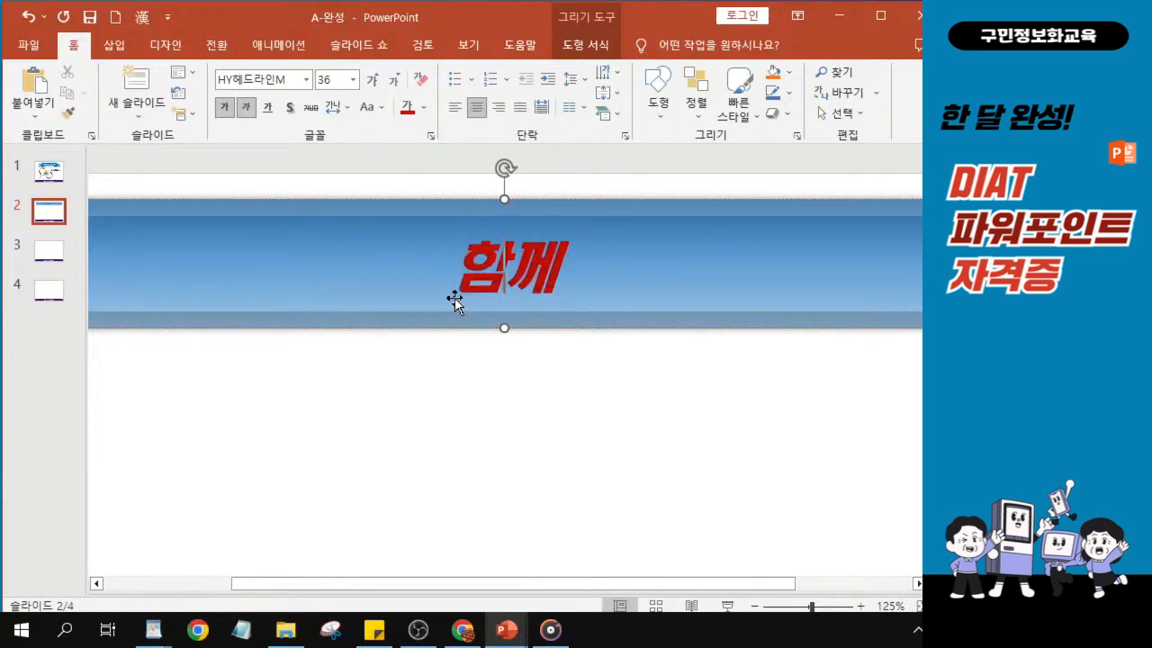
{"action": "type", "text": "가"}
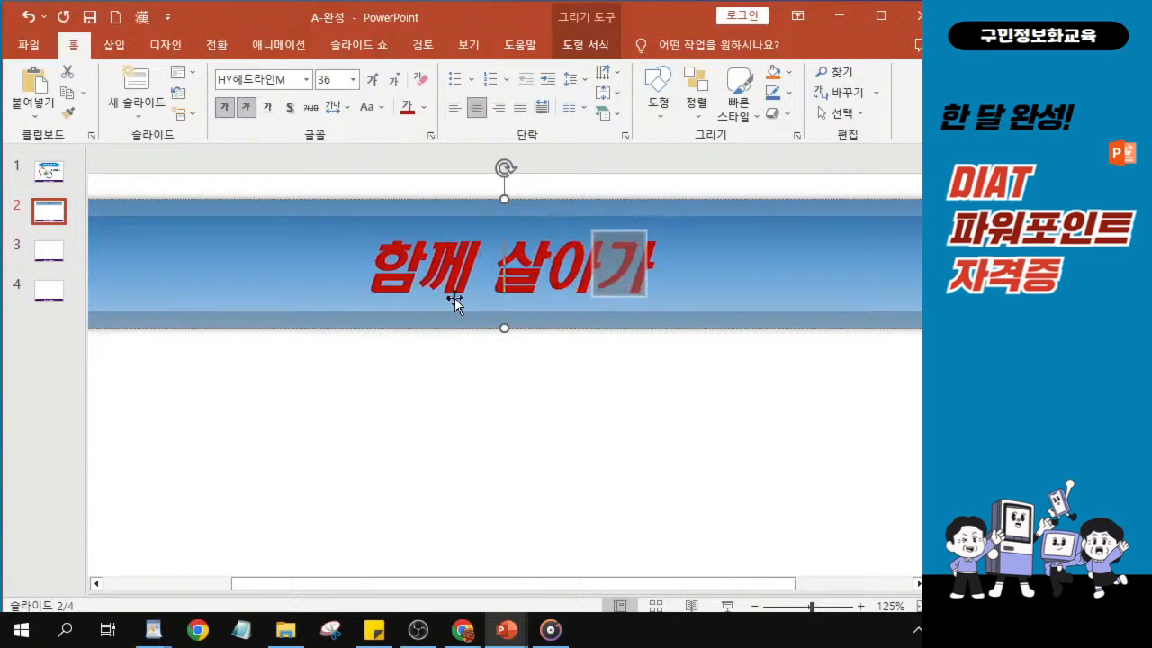
{"action": "type", "text": "는 이"}
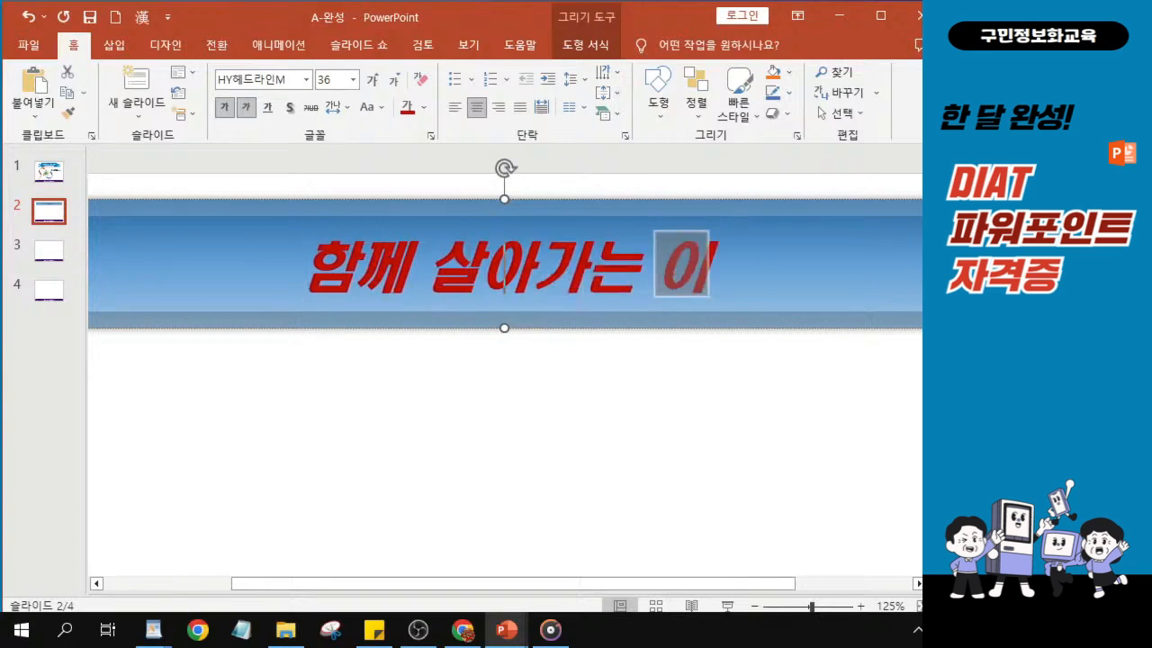
{"action": "type", "text": "주민 ㅇ유형"}
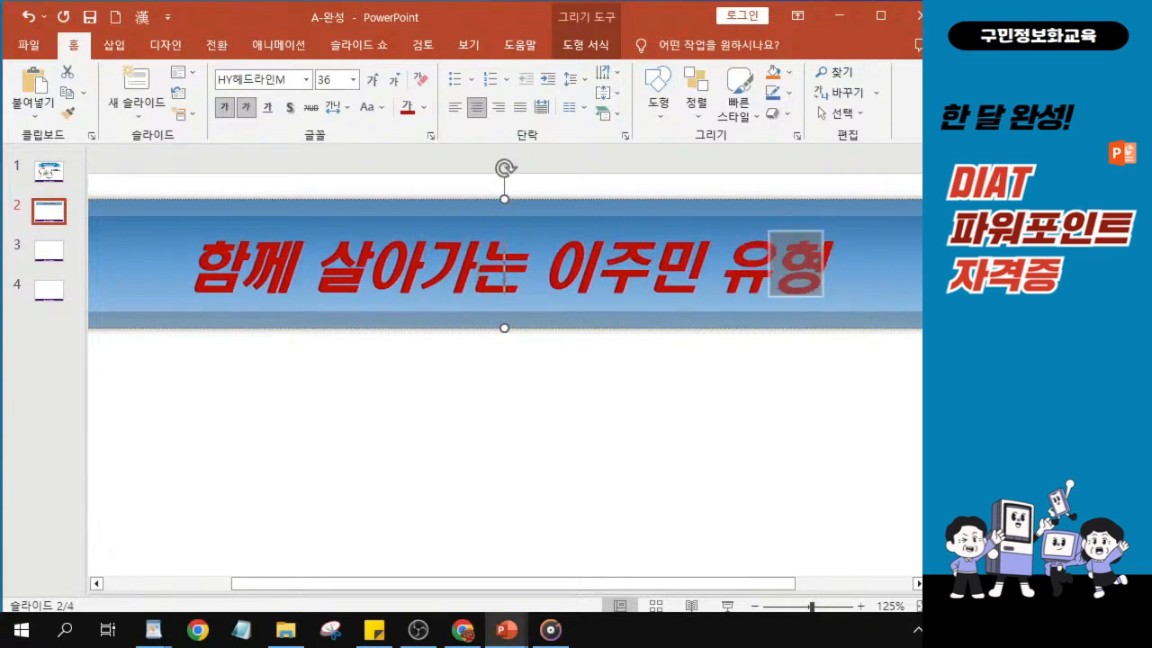
{"action": "key", "text": "alt+Tab"}
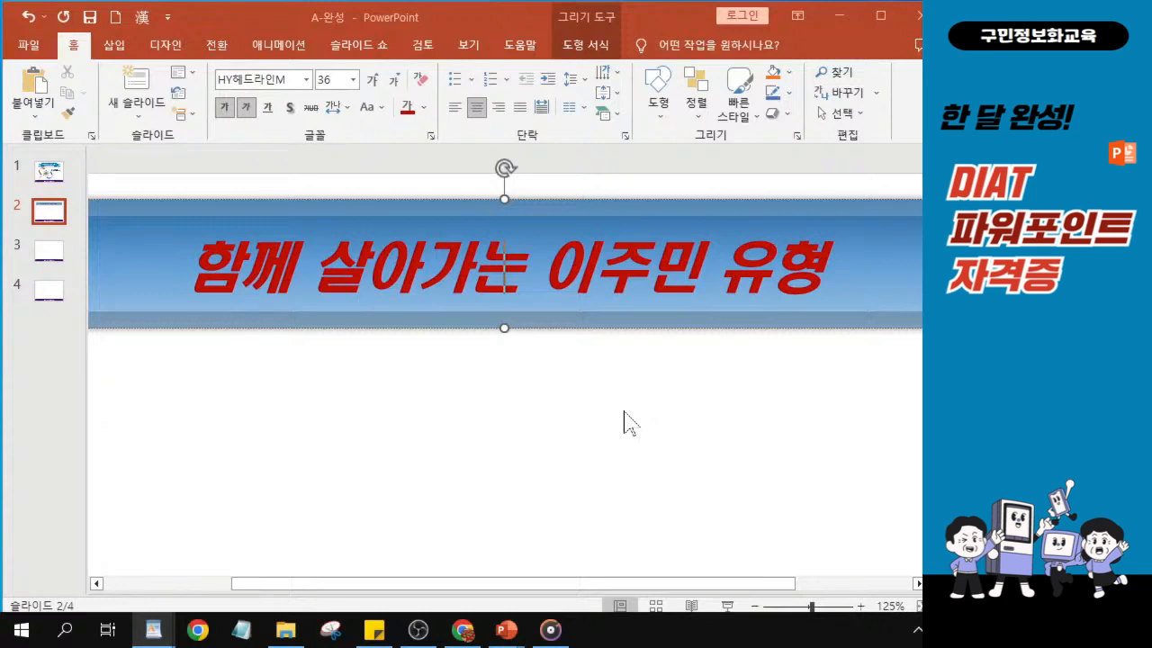
{"action": "scroll", "coordinate": [624, 419], "scroll_direction": "down", "scroll_amount": 6}
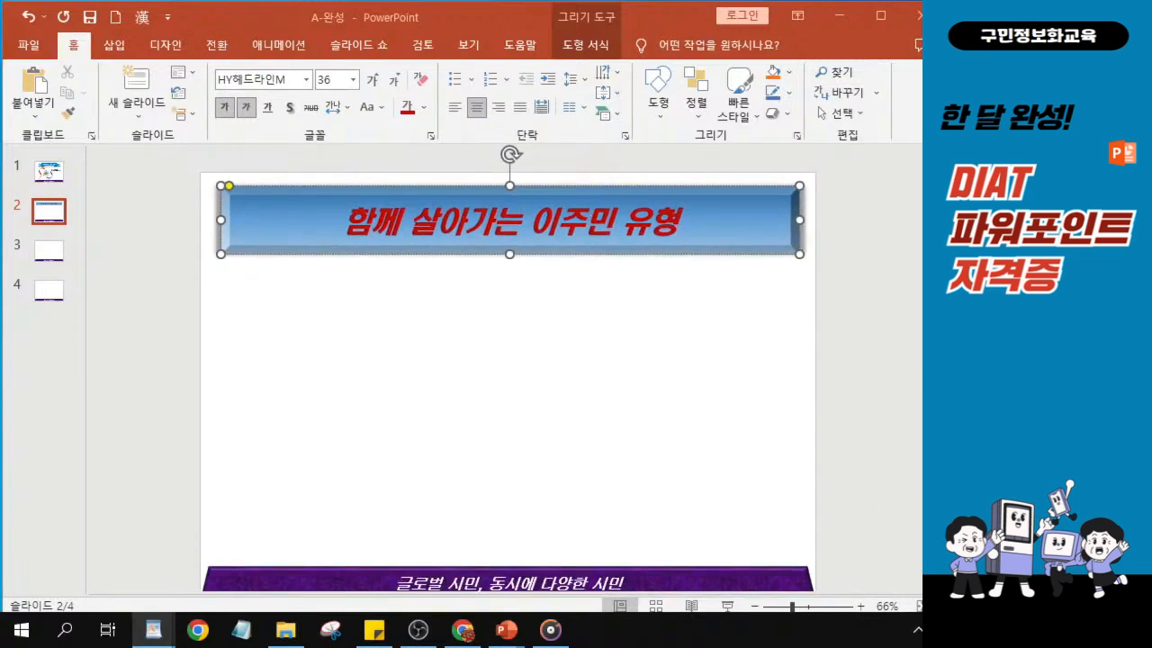
- Draw a chevron block arrow about 13.22 cm wide and 2.82 cm high below the bevel title on slide 2
{"action": "left_click", "coordinate": [431, 248]}
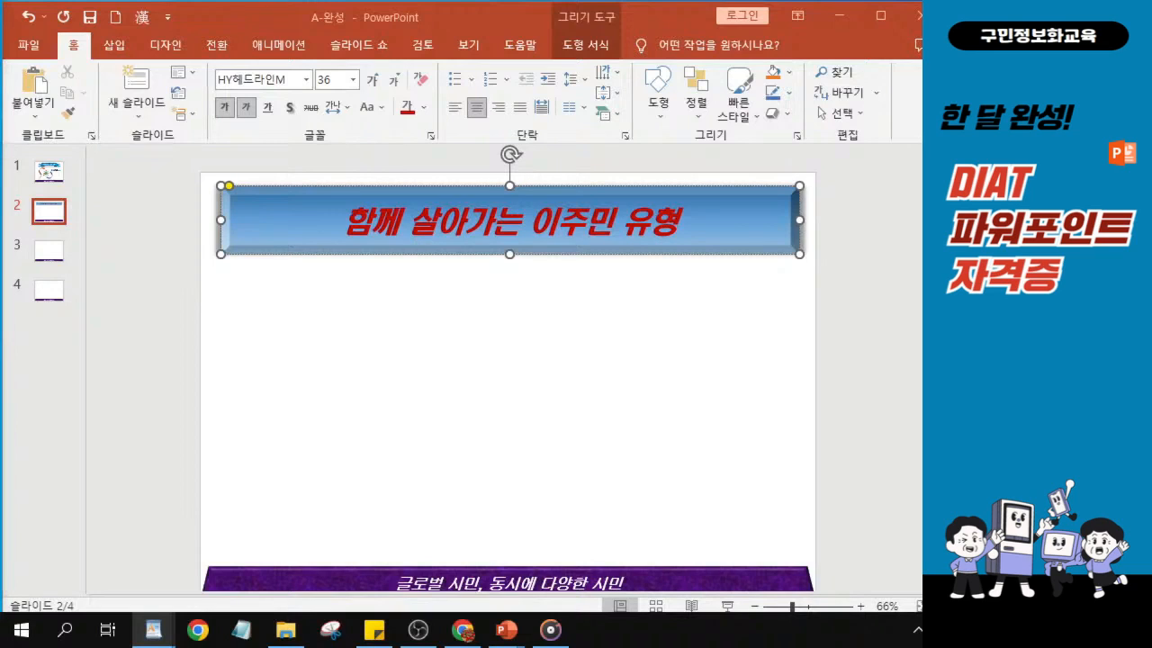
{"action": "left_click", "coordinate": [656, 108]}
{"action": "left_click", "coordinate": [656, 112]}
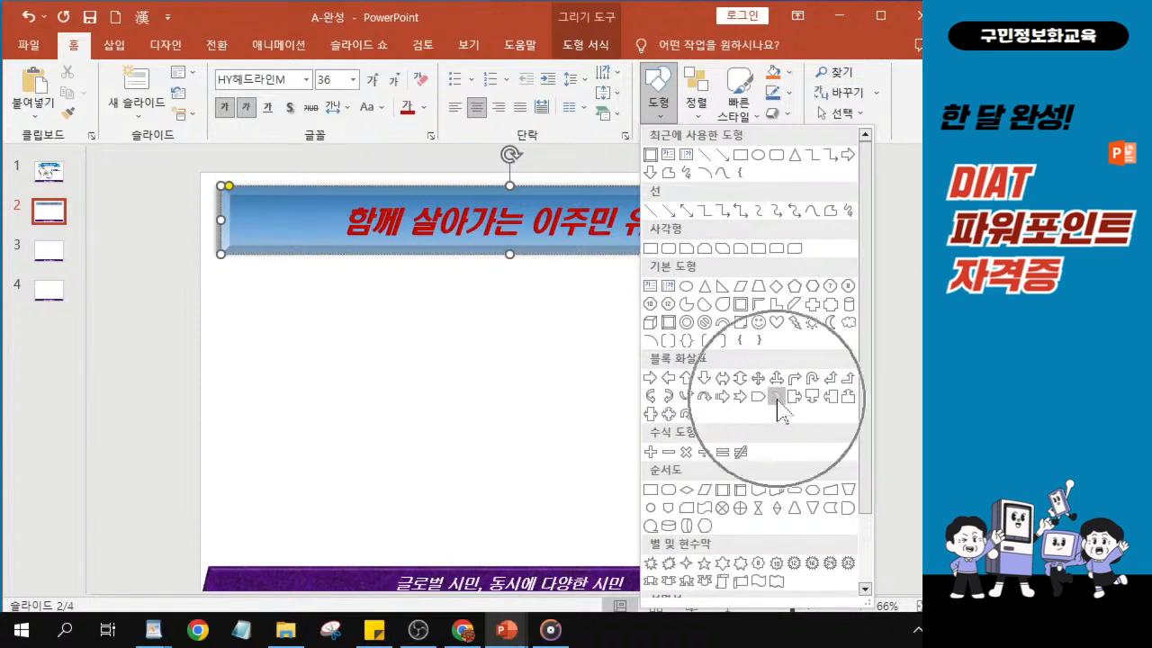
{"action": "left_click", "coordinate": [776, 398]}
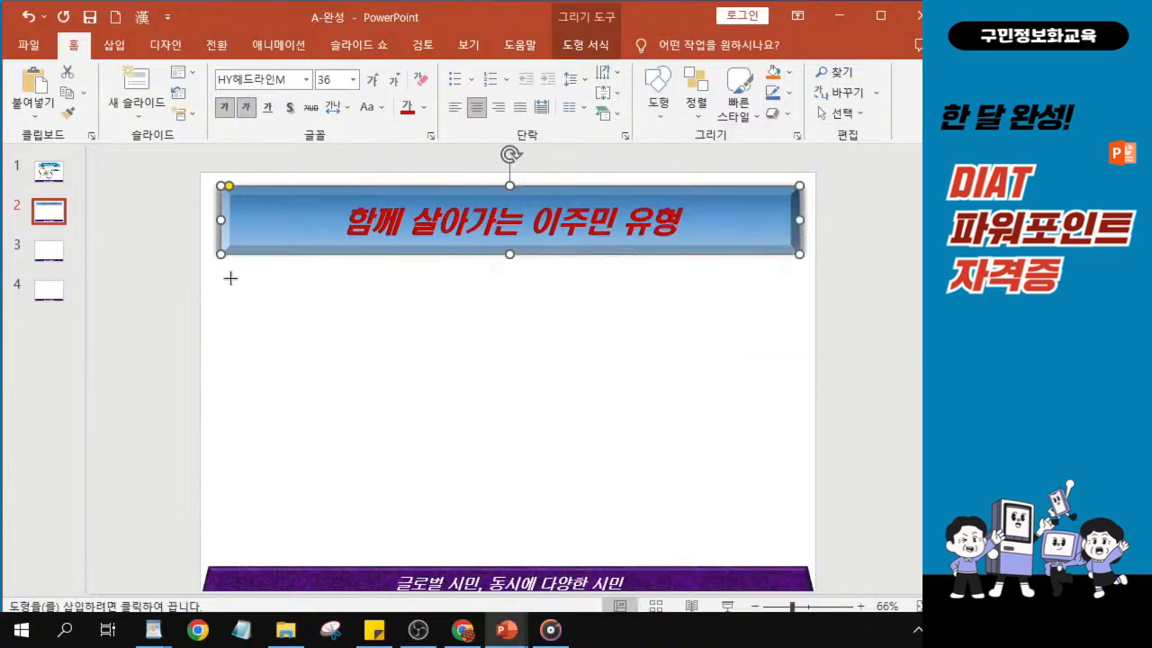
{"action": "left_click_drag", "start_coordinate": [230, 277], "coordinate": [262, 340]}
{"action": "left_click_drag", "start_coordinate": [261, 290], "coordinate": [525, 288]}
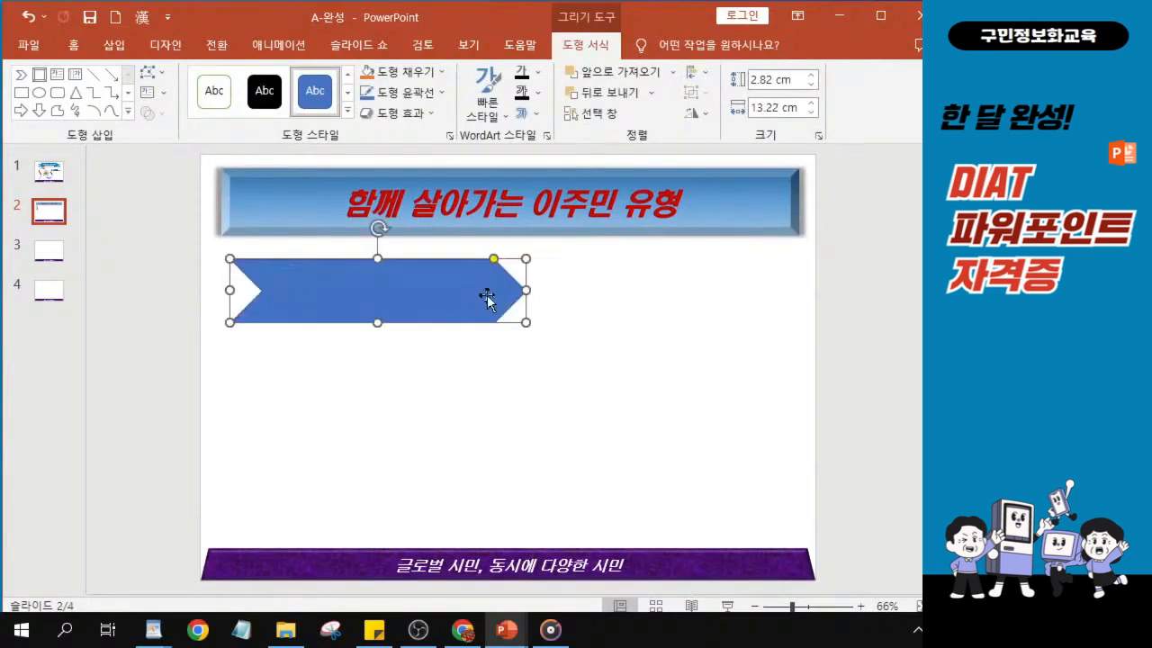
- Resize the chevron to about 1.94 cm high and 11.81 cm wide, shifting it slightly below the title
{"action": "left_click_drag", "start_coordinate": [377, 328], "coordinate": [381, 299]}
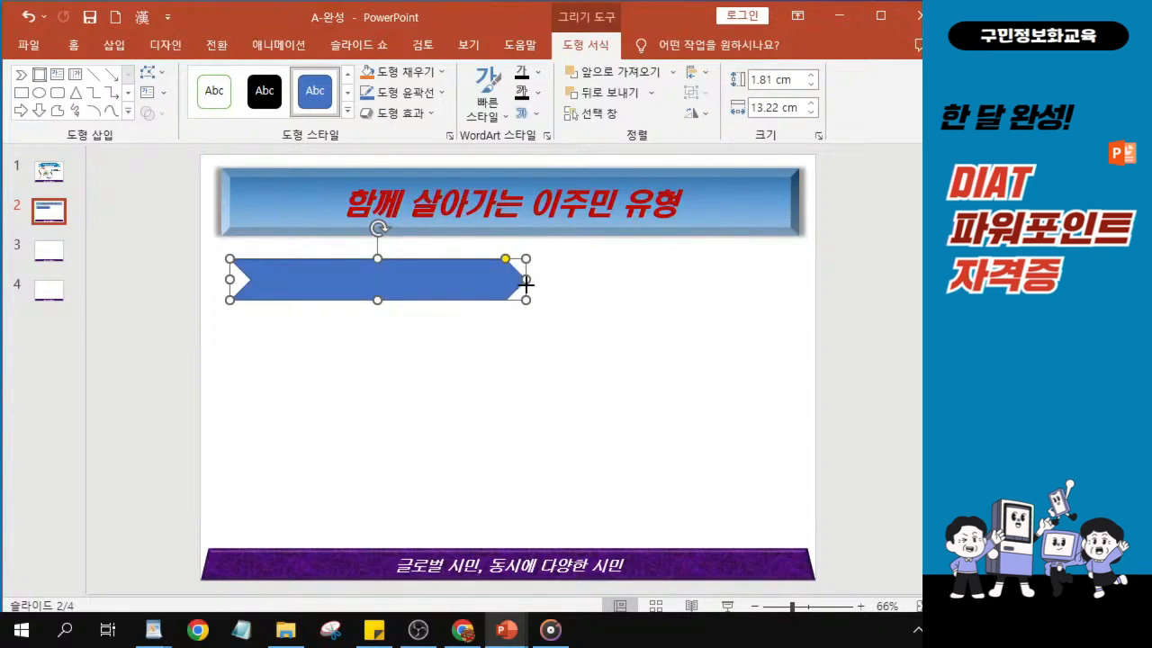
{"action": "left_click_drag", "start_coordinate": [527, 279], "coordinate": [497, 280]}
{"action": "key", "text": "ctrl"}
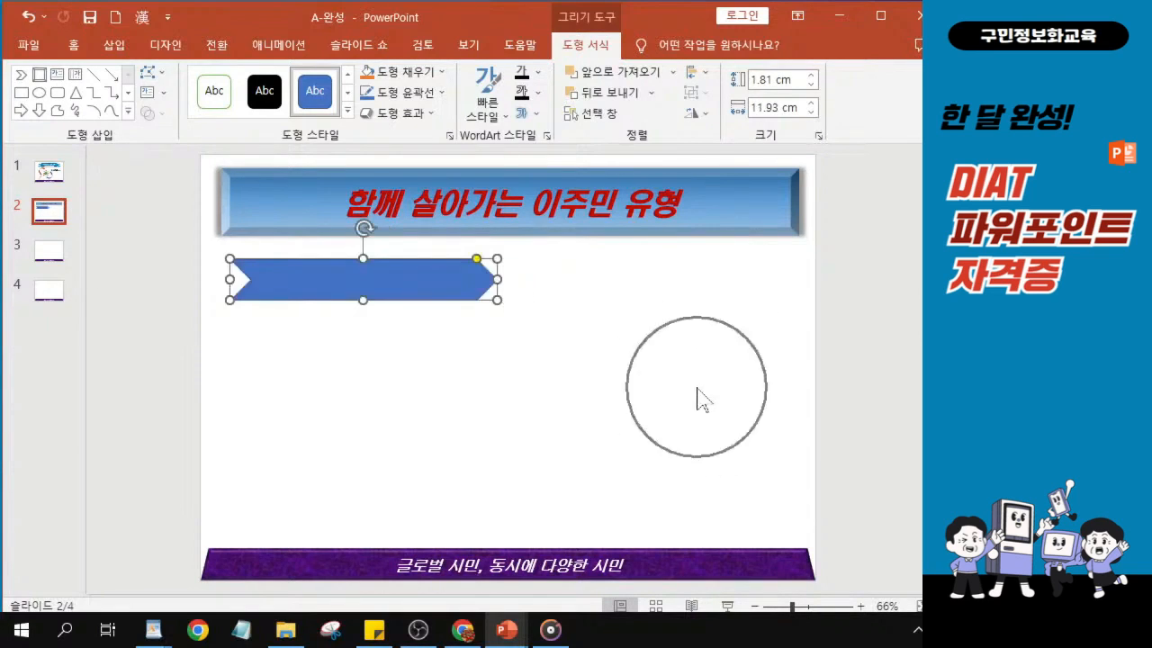
{"action": "left_click_drag", "start_coordinate": [497, 279], "coordinate": [504, 279]}
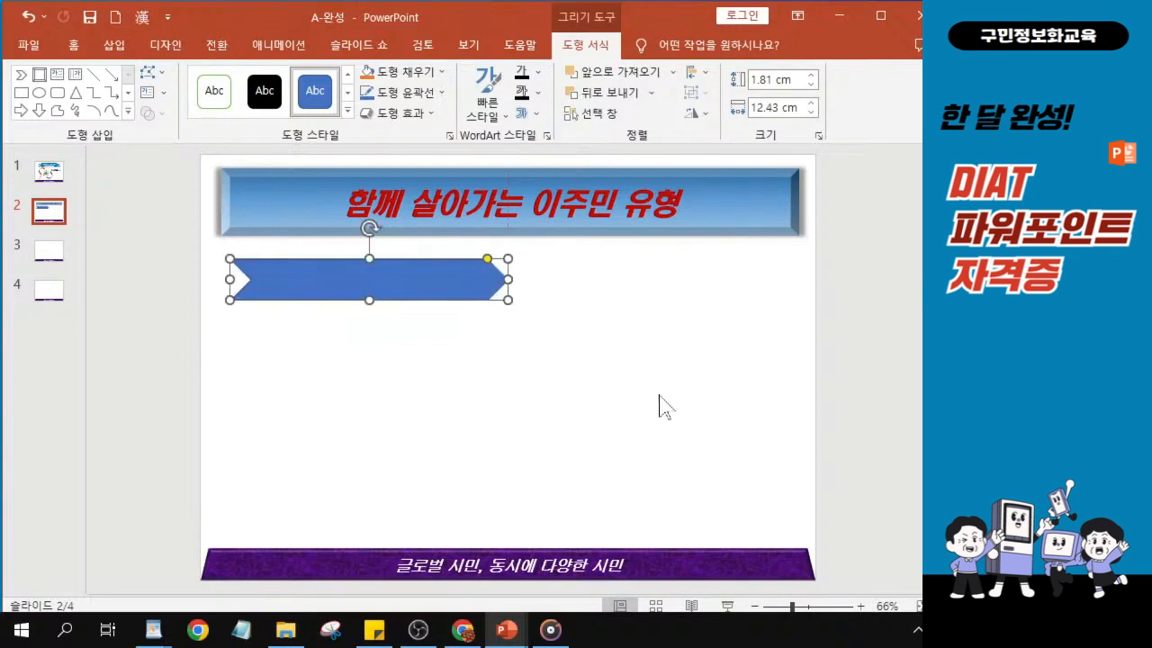
{"action": "left_click_drag", "start_coordinate": [309, 275], "coordinate": [300, 279]}
{"action": "left_click", "coordinate": [299, 279]}
{"action": "left_click_drag", "start_coordinate": [507, 280], "coordinate": [495, 282]}
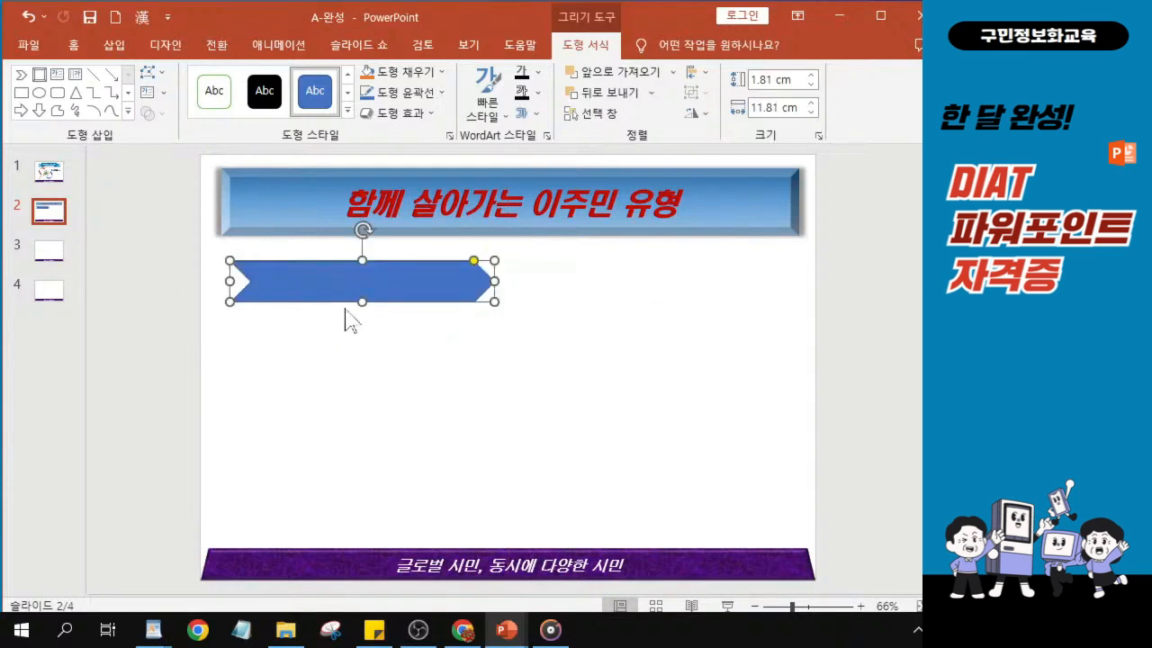
{"action": "left_click_drag", "start_coordinate": [361, 302], "coordinate": [362, 305]}
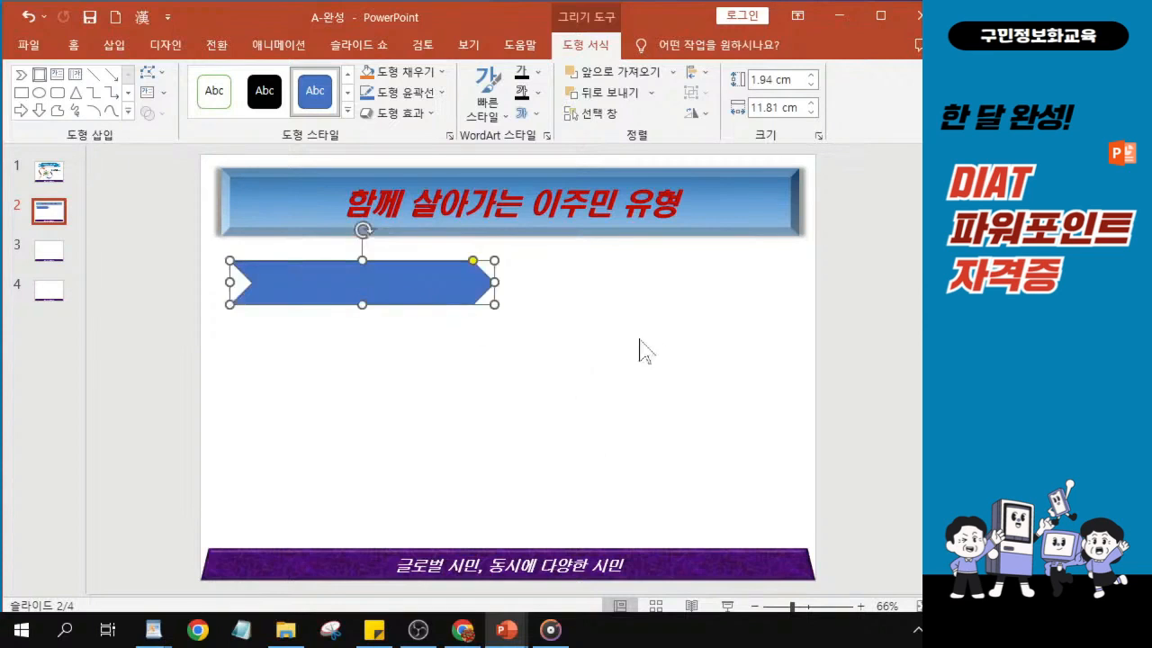
{"action": "scroll", "coordinate": [520, 340], "scroll_direction": "up", "scroll_amount": 1, "text": "ctrl"}
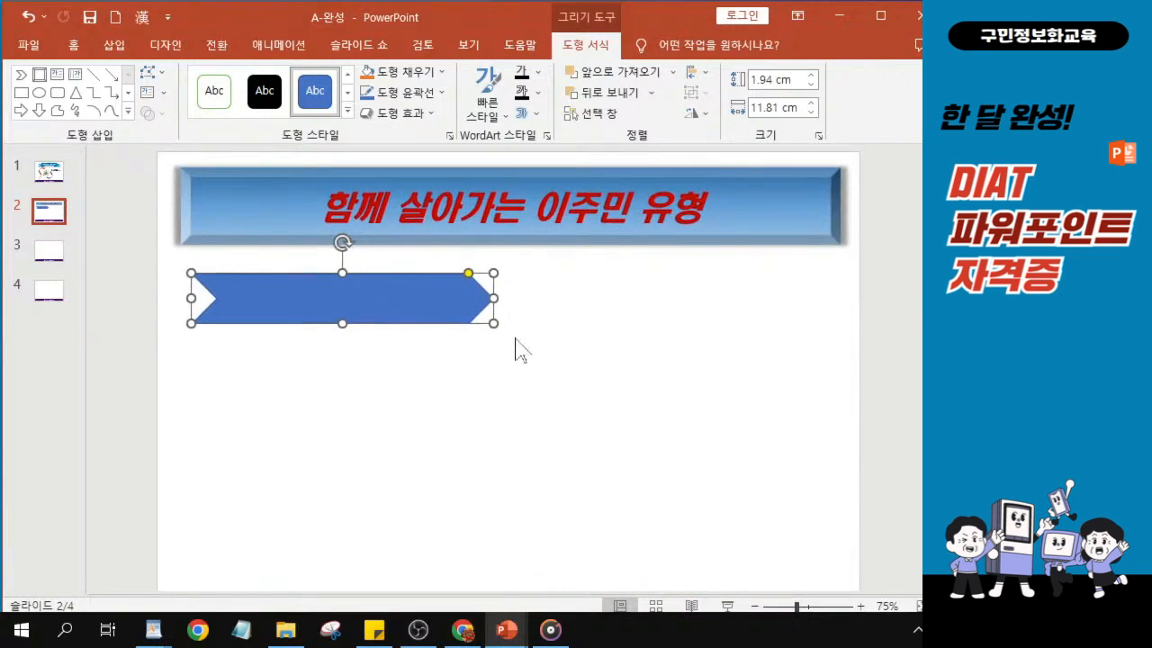
- Fill the chevron with the standard blue and apply the light radial gradient spreading from the centre
{"action": "key", "text": "alt+Tab"}
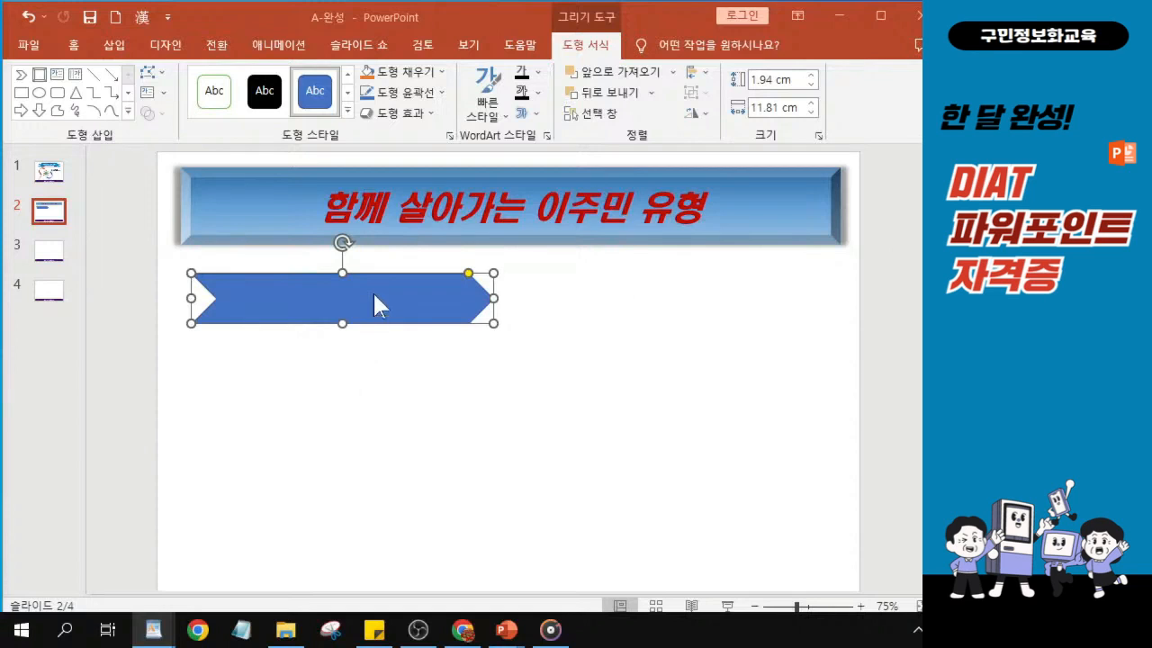
{"action": "left_click", "coordinate": [424, 78]}
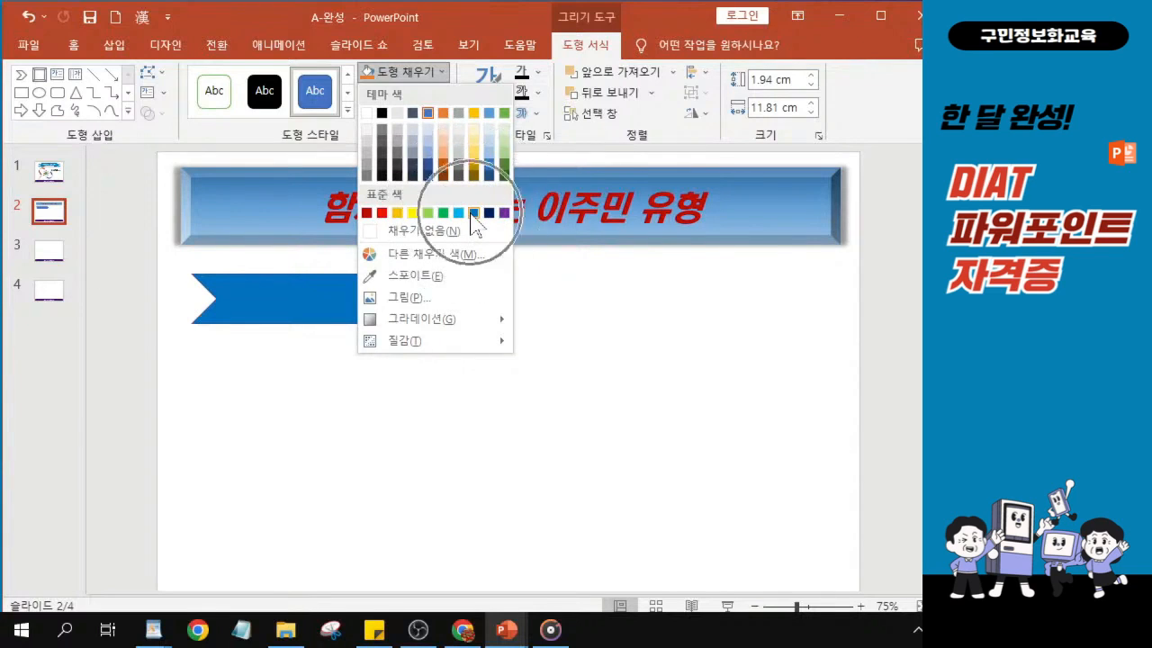
{"action": "left_click", "coordinate": [473, 213]}
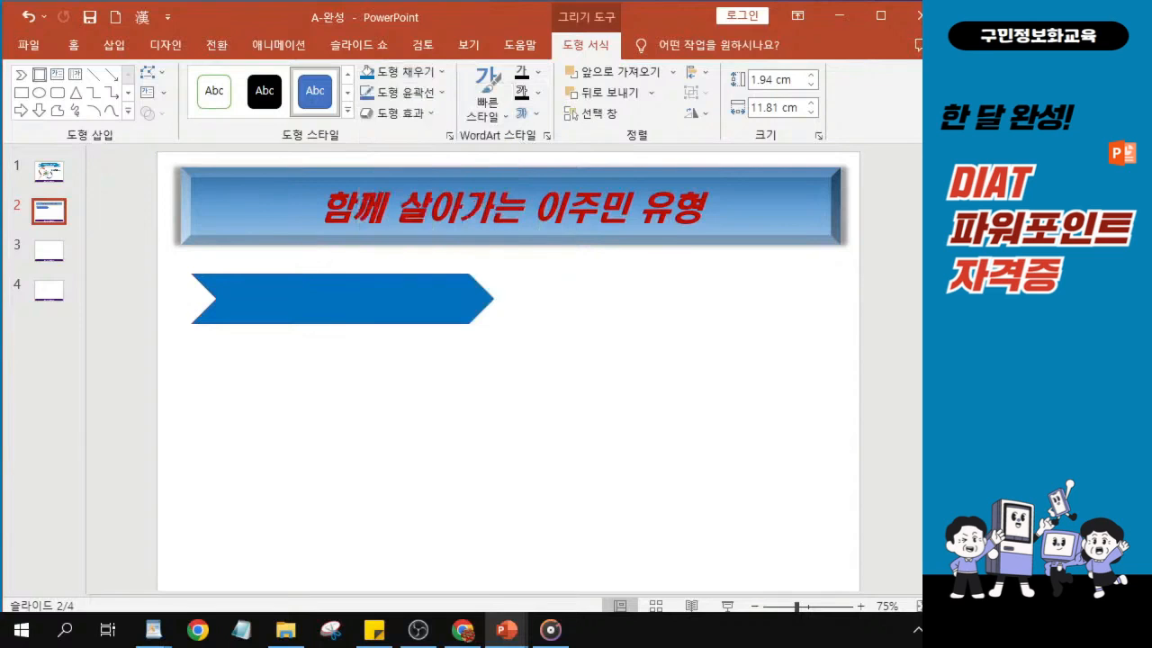
{"action": "left_click", "coordinate": [416, 76]}
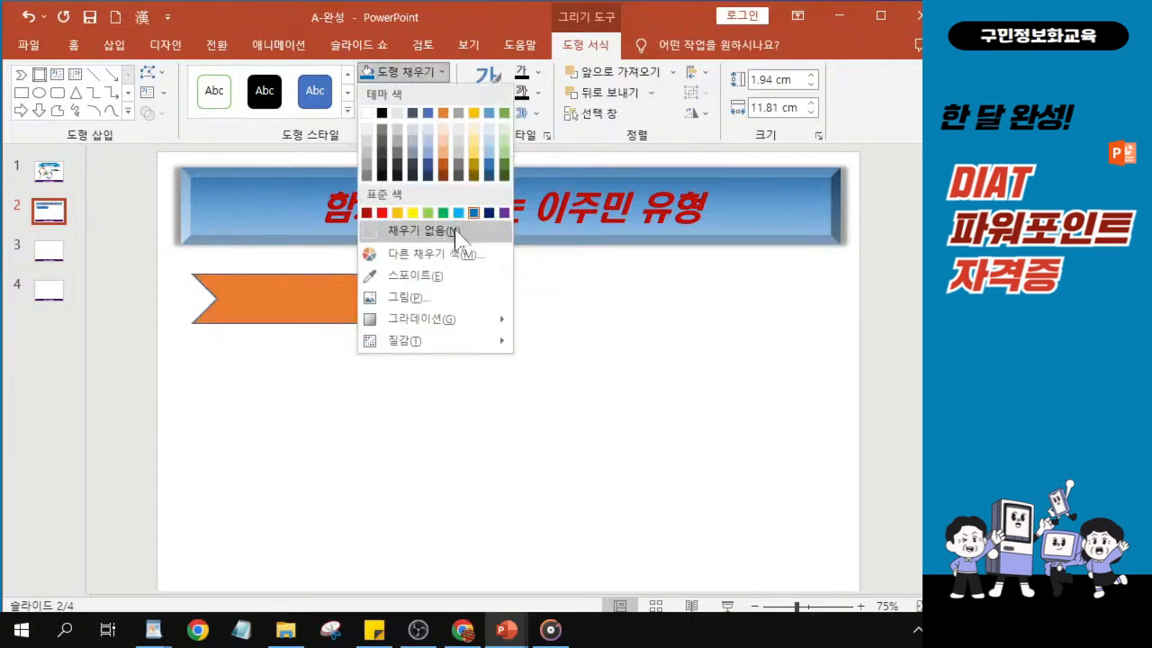
{"action": "mouse_move", "coordinate": [430, 325]}
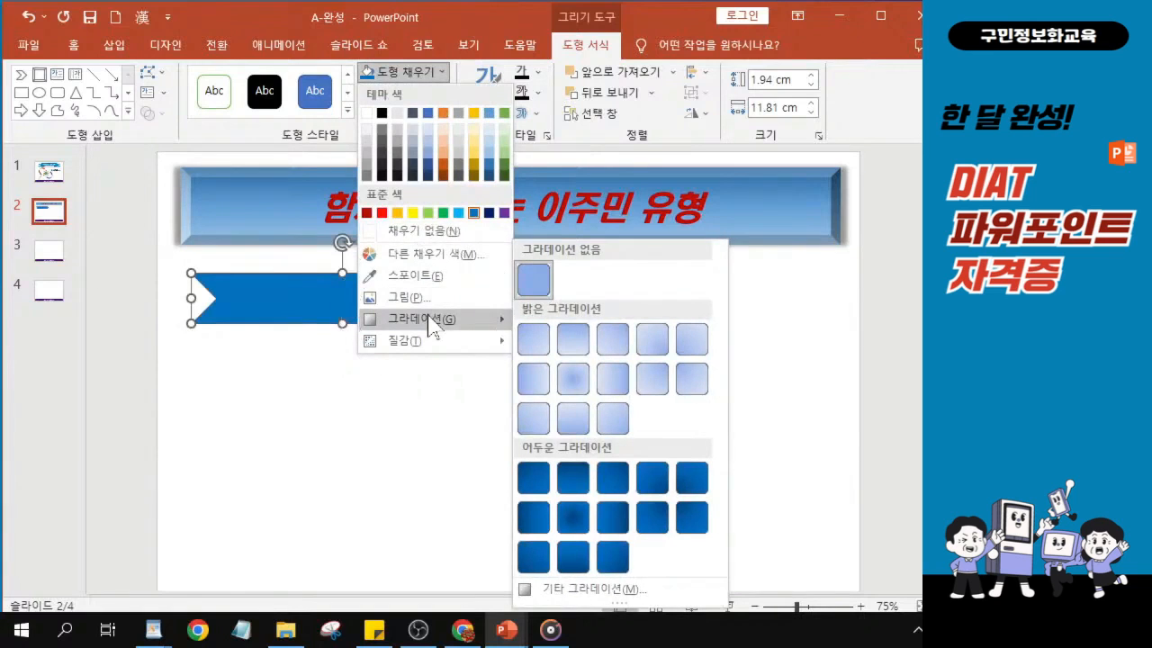
{"action": "left_click", "coordinate": [429, 317]}
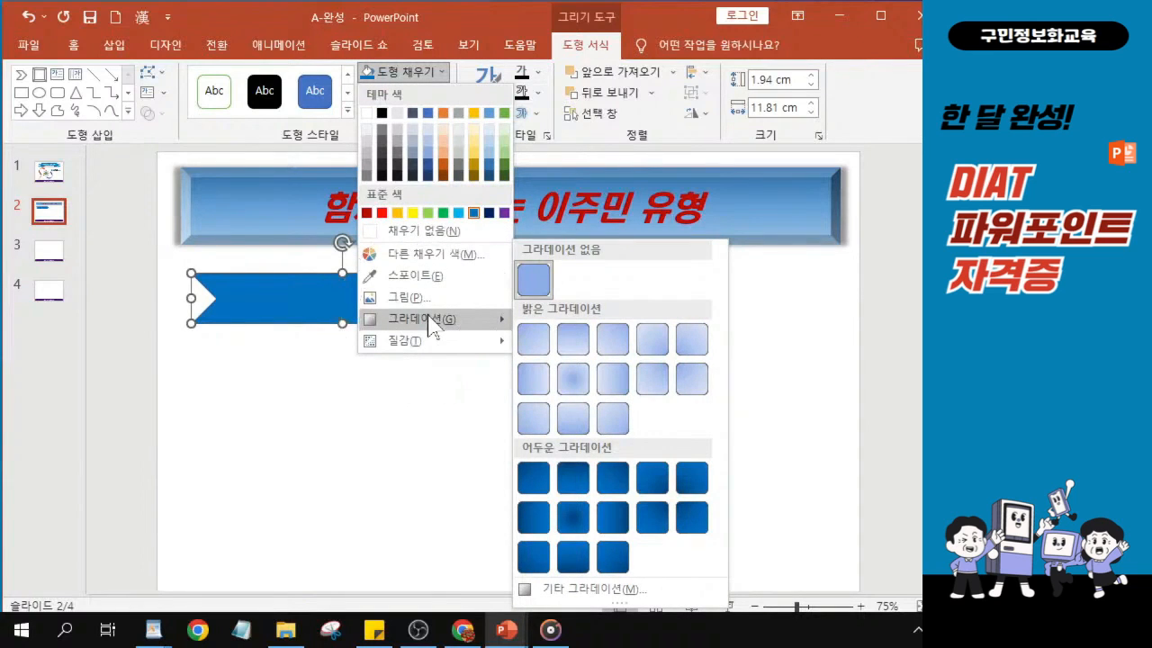
{"action": "left_click", "coordinate": [567, 389]}
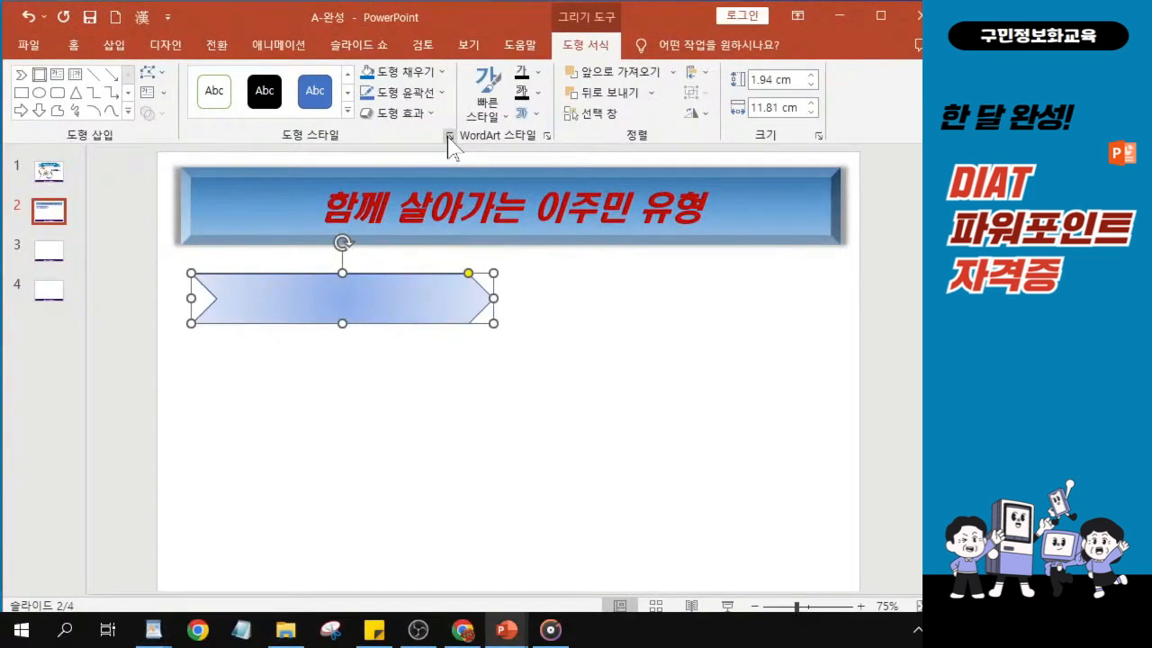
- Give the chevron a solid outline in the standard blue
{"action": "left_click", "coordinate": [448, 136]}
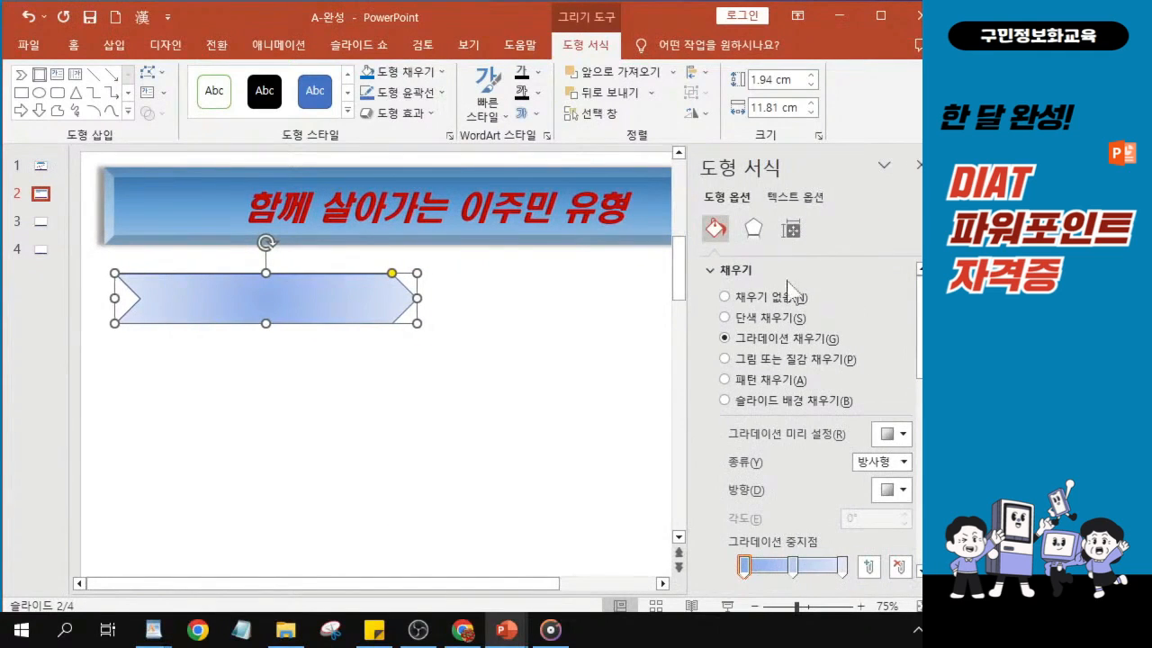
{"action": "left_click", "coordinate": [708, 274]}
{"action": "left_click", "coordinate": [709, 274]}
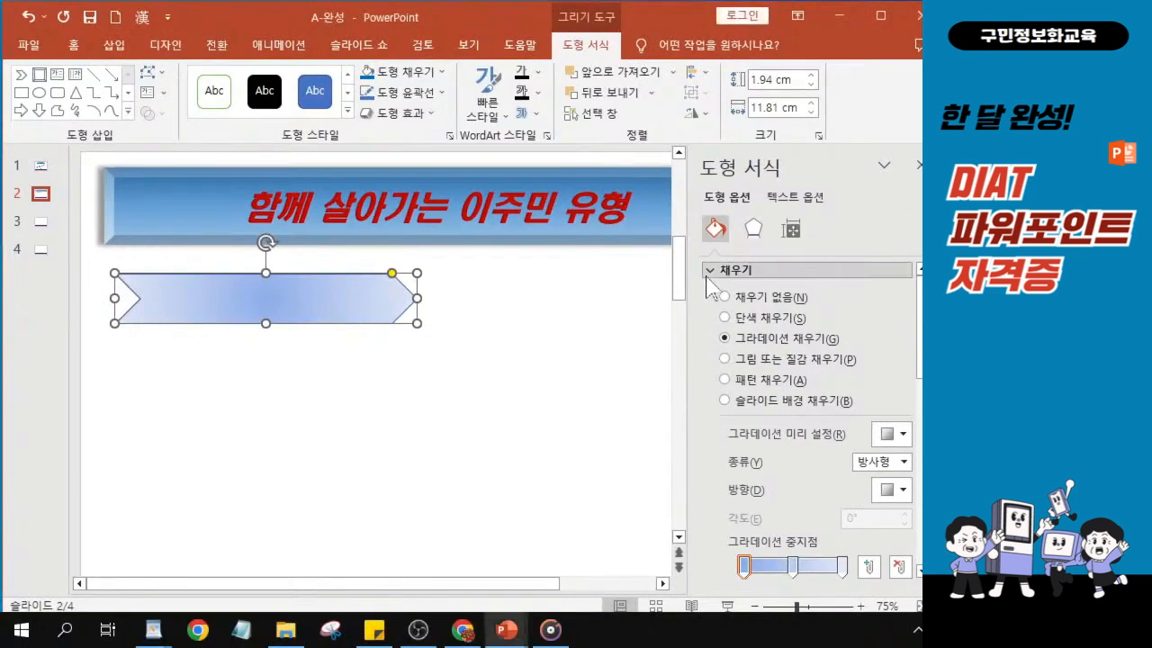
{"action": "left_click", "coordinate": [711, 270]}
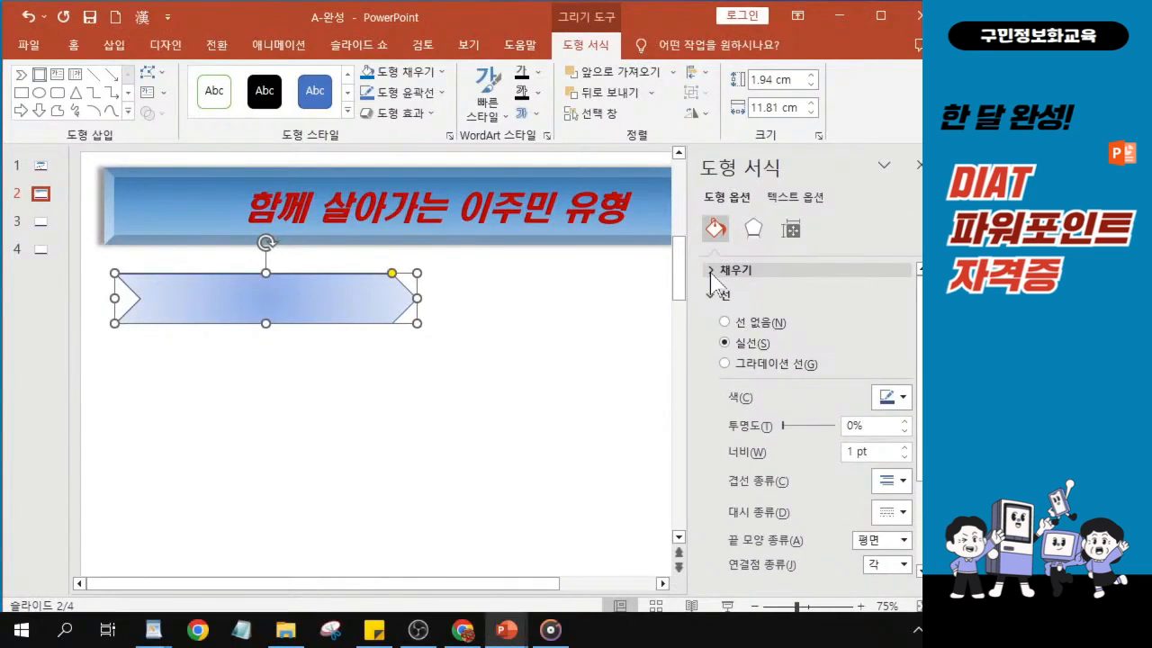
{"action": "left_click", "coordinate": [732, 351]}
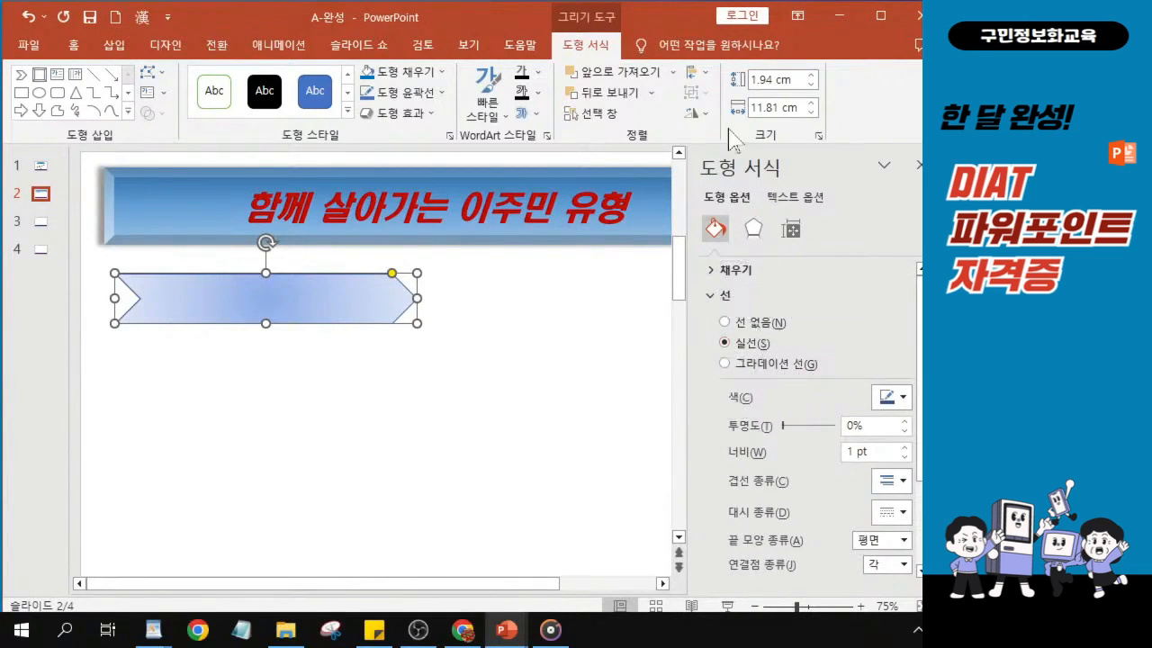
{"action": "left_click", "coordinate": [886, 398]}
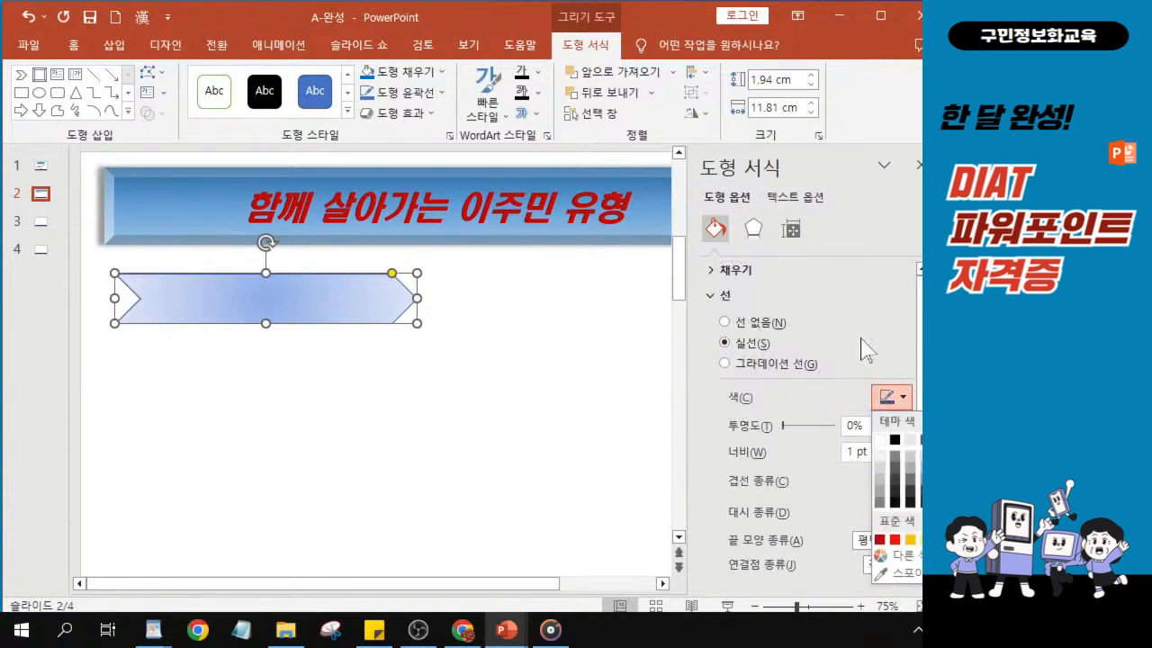
{"action": "left_click_drag", "start_coordinate": [448, 19], "coordinate": [252, 11]}
{"action": "left_click", "coordinate": [696, 390]}
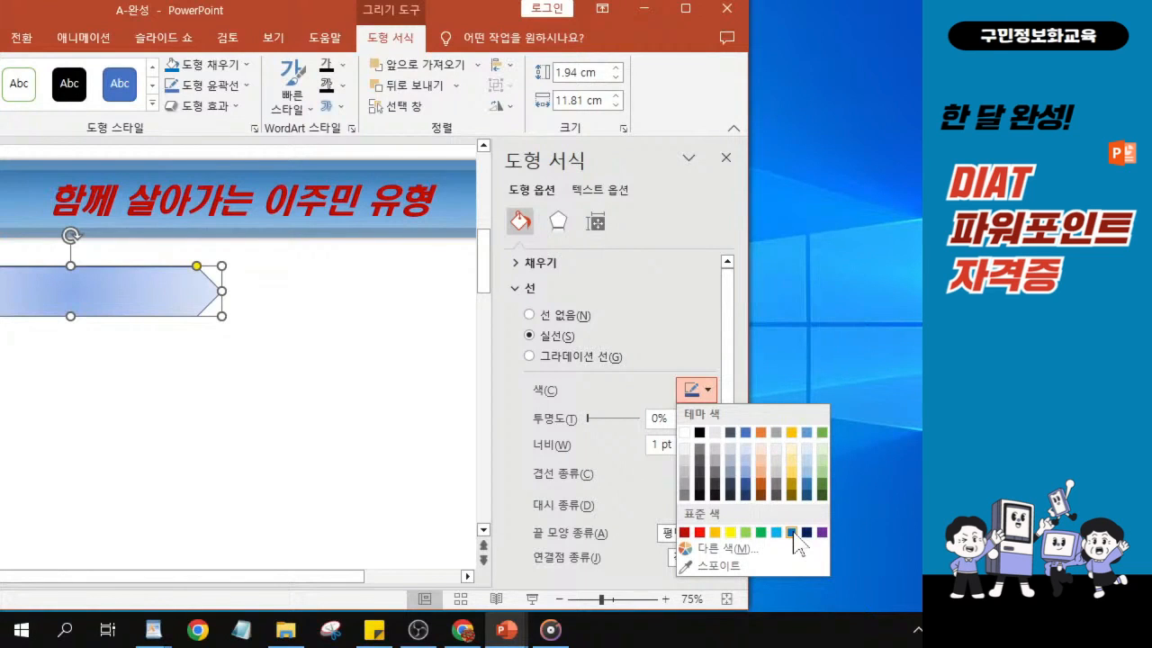
{"action": "left_click", "coordinate": [791, 533]}
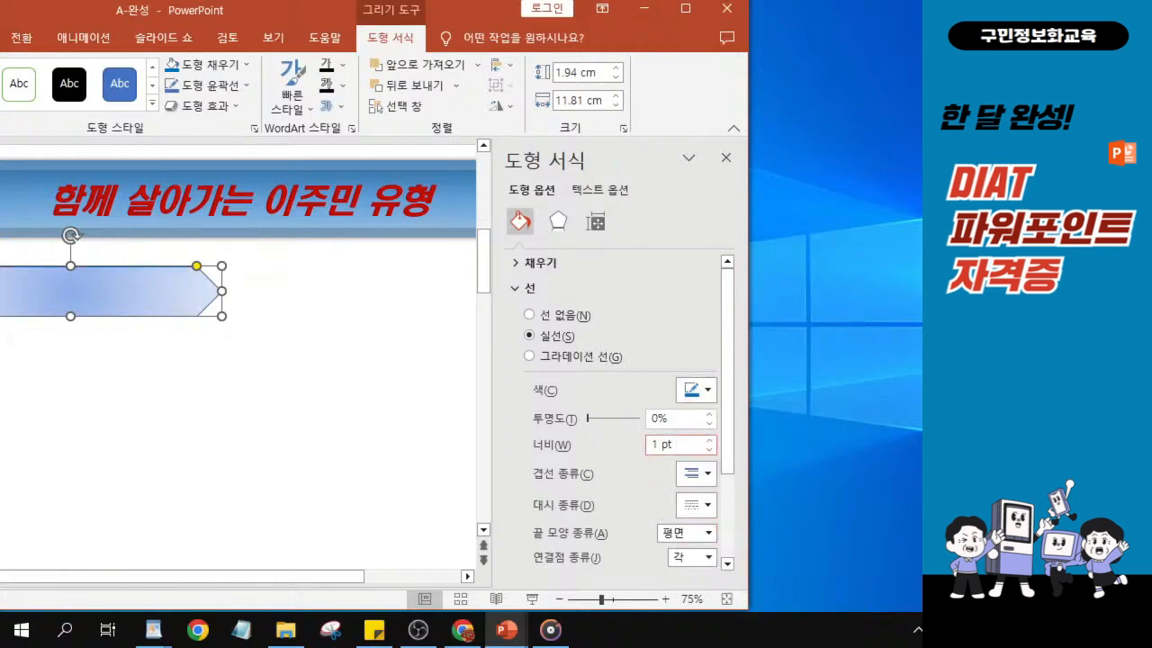
- Set the chevron's outline width to 5 pt and its compound type to the double line
{"action": "left_click_drag", "start_coordinate": [660, 444], "coordinate": [648, 445]}
{"action": "type", "text": "5"}
{"action": "key", "text": "Return"}
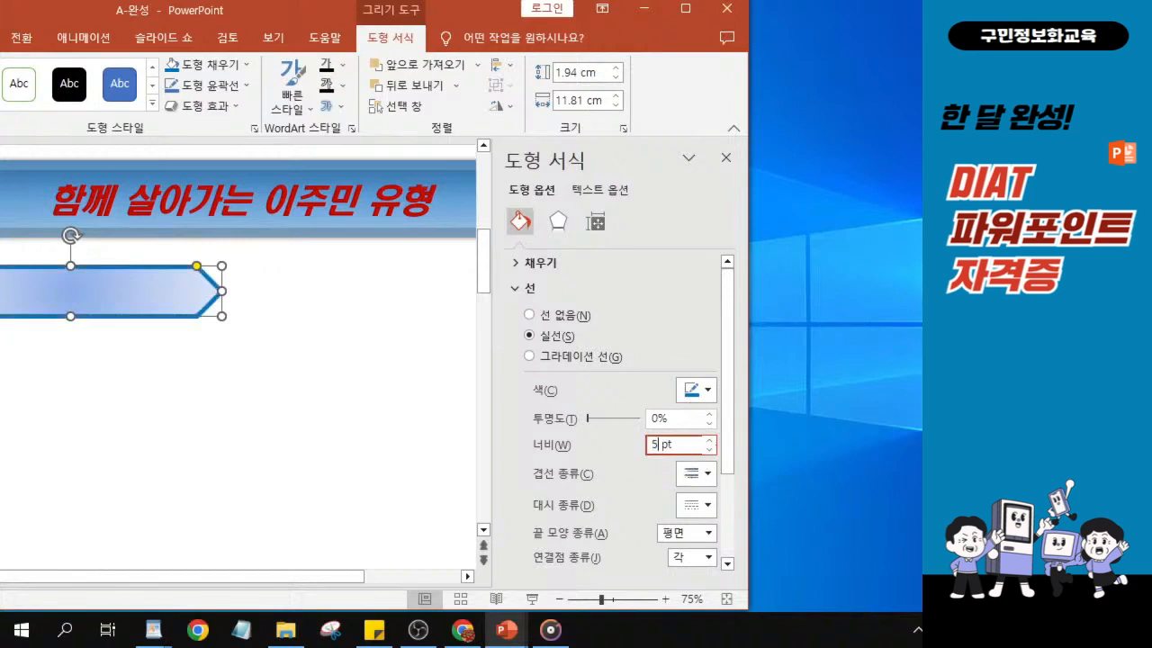
{"action": "left_click", "coordinate": [695, 474]}
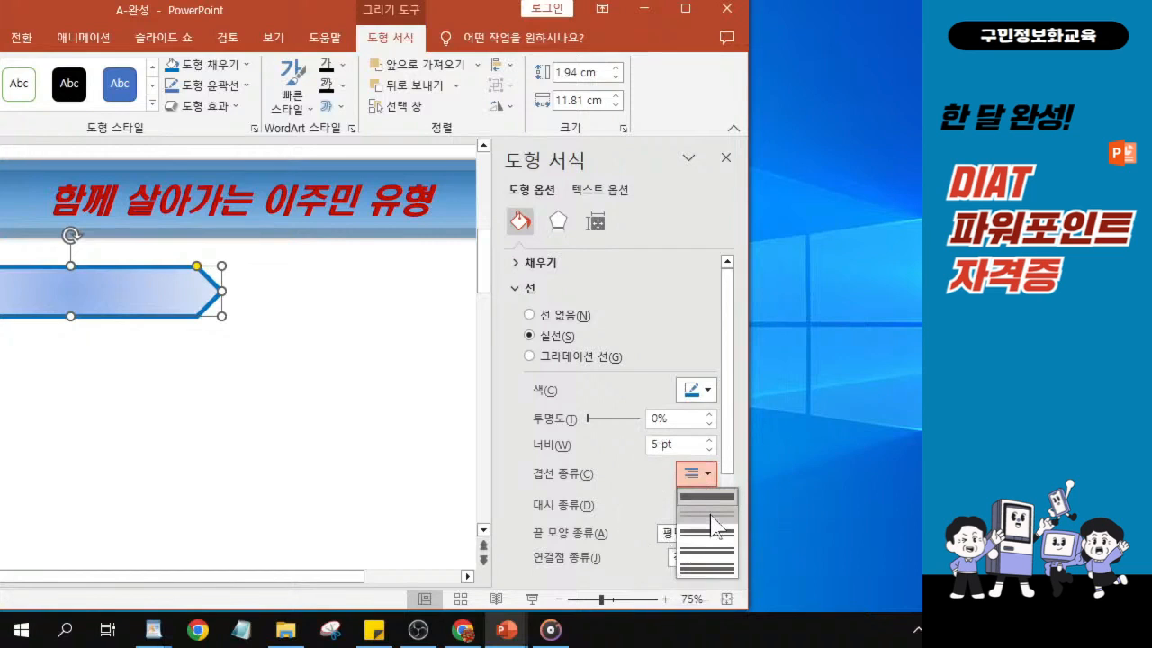
{"action": "left_click", "coordinate": [711, 513]}
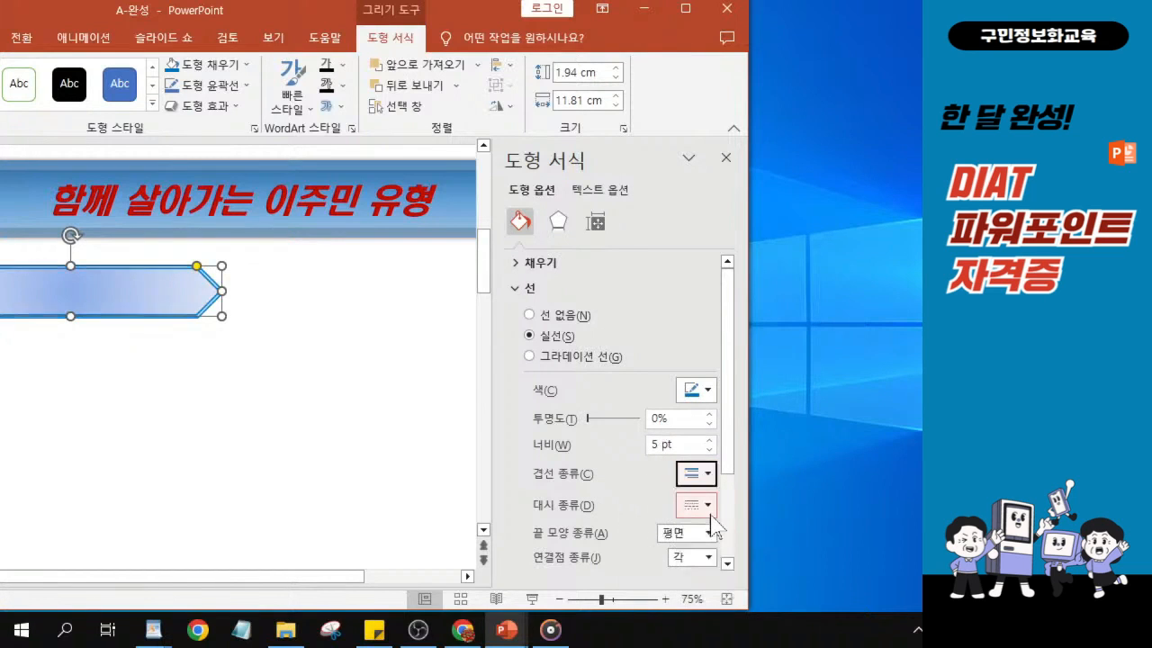
{"action": "left_click", "coordinate": [698, 476]}
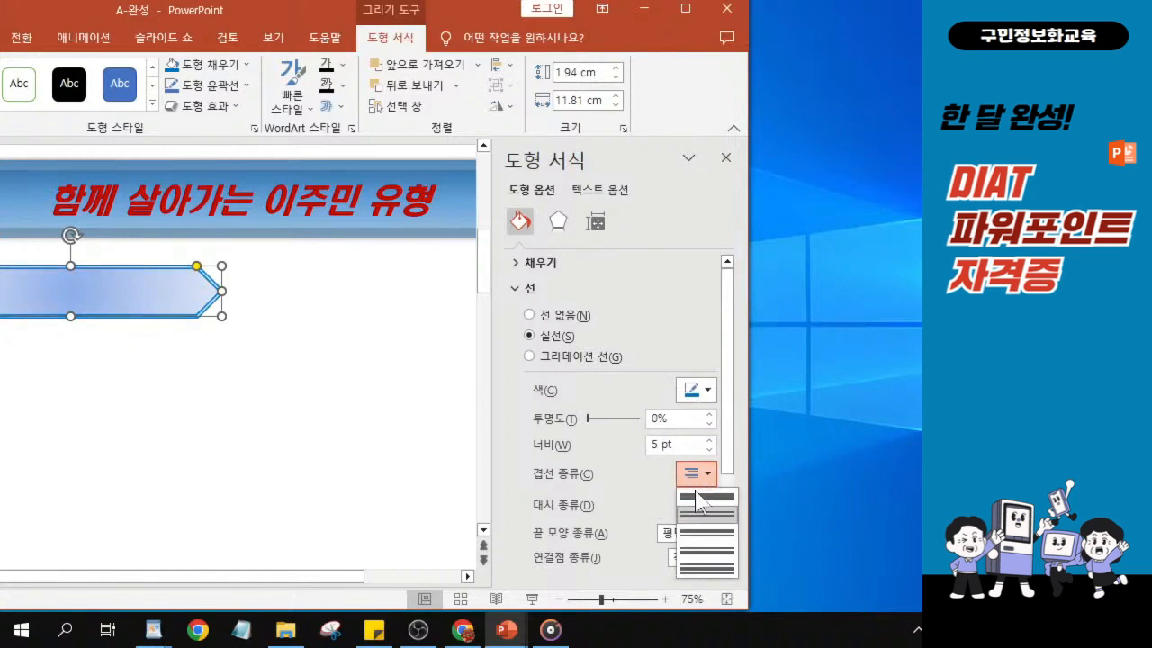
{"action": "left_click", "coordinate": [701, 521]}
{"action": "left_click", "coordinate": [699, 516]}
{"action": "left_click", "coordinate": [701, 523]}
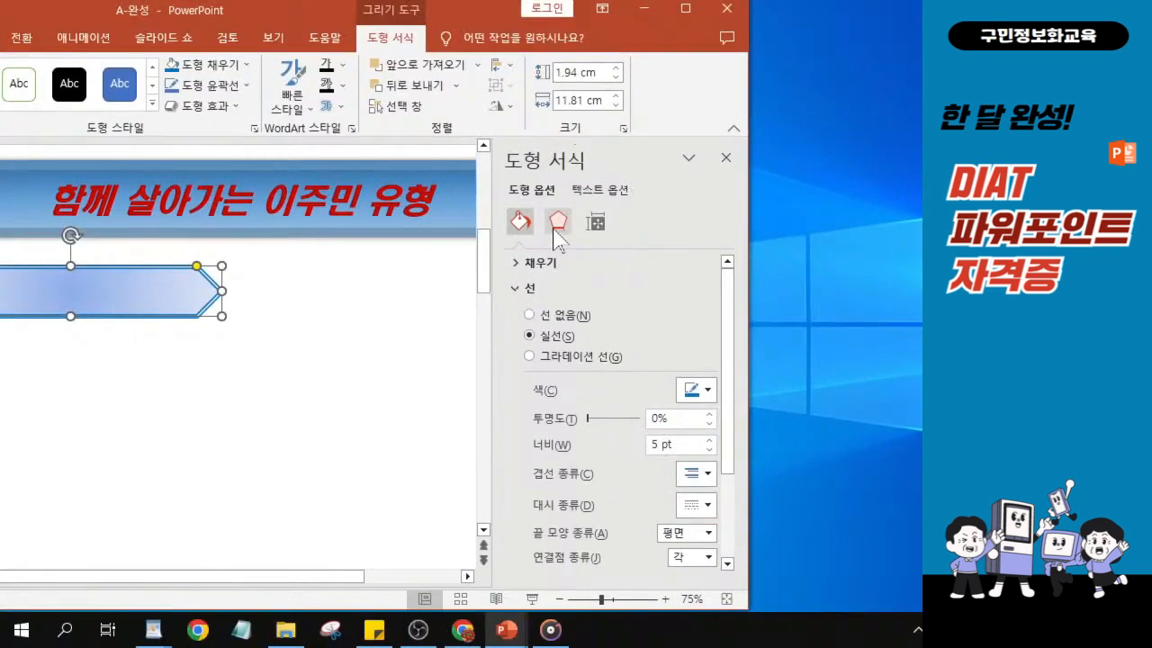
- Apply the perspective upper-left shadow preset (원근감: 왼쪽 위) to the chevron
{"action": "left_click", "coordinate": [557, 229]}
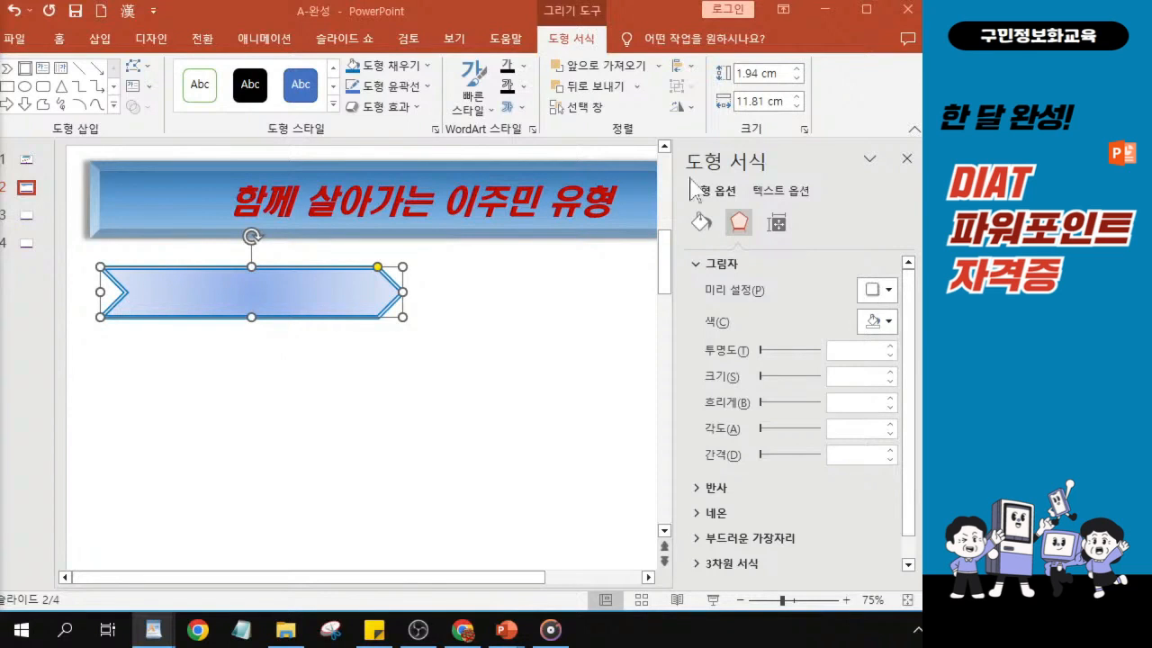
{"action": "left_click_drag", "start_coordinate": [415, 6], "coordinate": [254, 27]}
{"action": "left_click", "coordinate": [713, 309]}
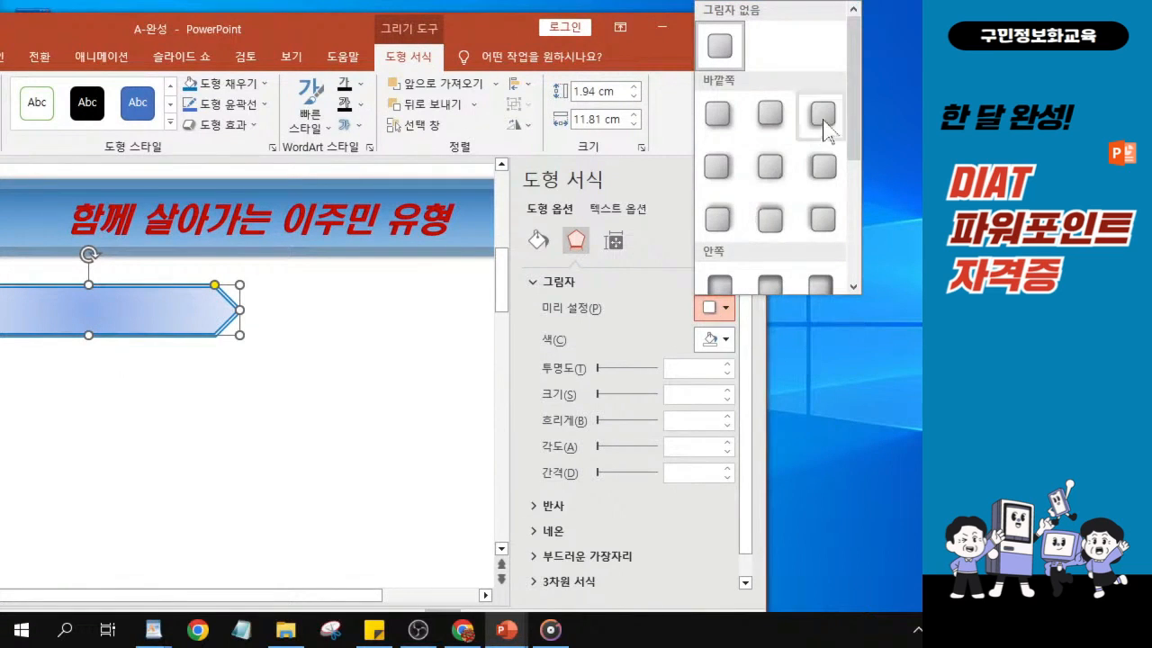
{"action": "left_click", "coordinate": [732, 115]}
{"action": "scroll", "coordinate": [771, 189], "scroll_direction": "down", "scroll_amount": 3}
{"action": "scroll", "coordinate": [771, 189], "scroll_direction": "up", "scroll_amount": 3}
{"action": "left_click_drag", "start_coordinate": [850, 123], "coordinate": [851, 242]}
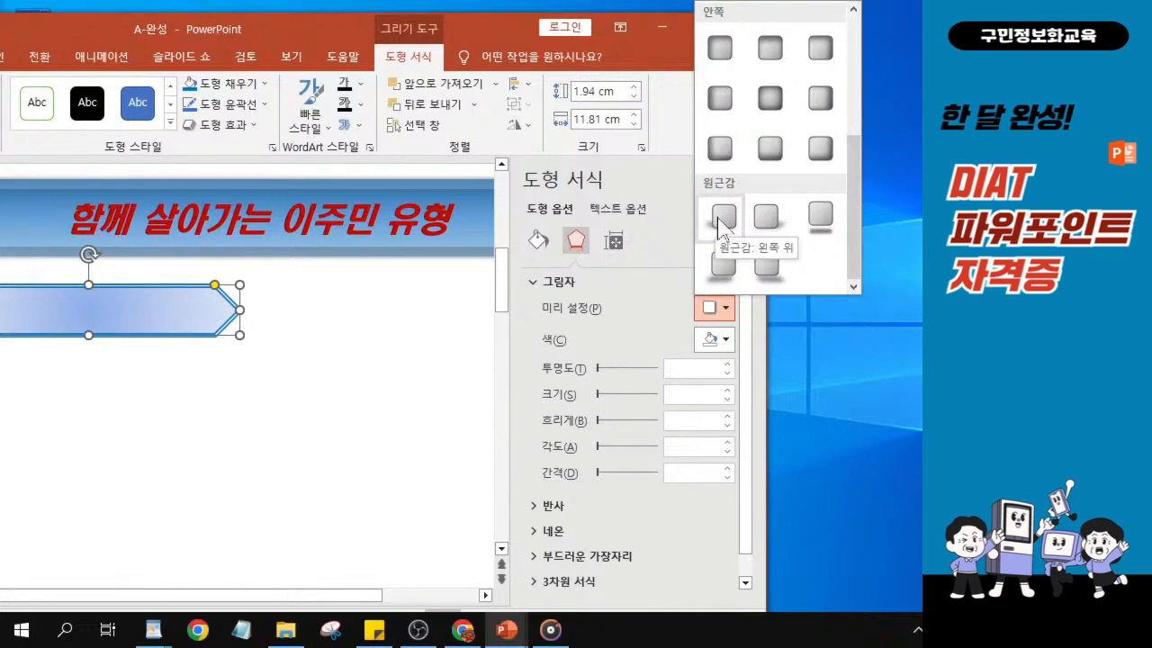
{"action": "left_click", "coordinate": [720, 221]}
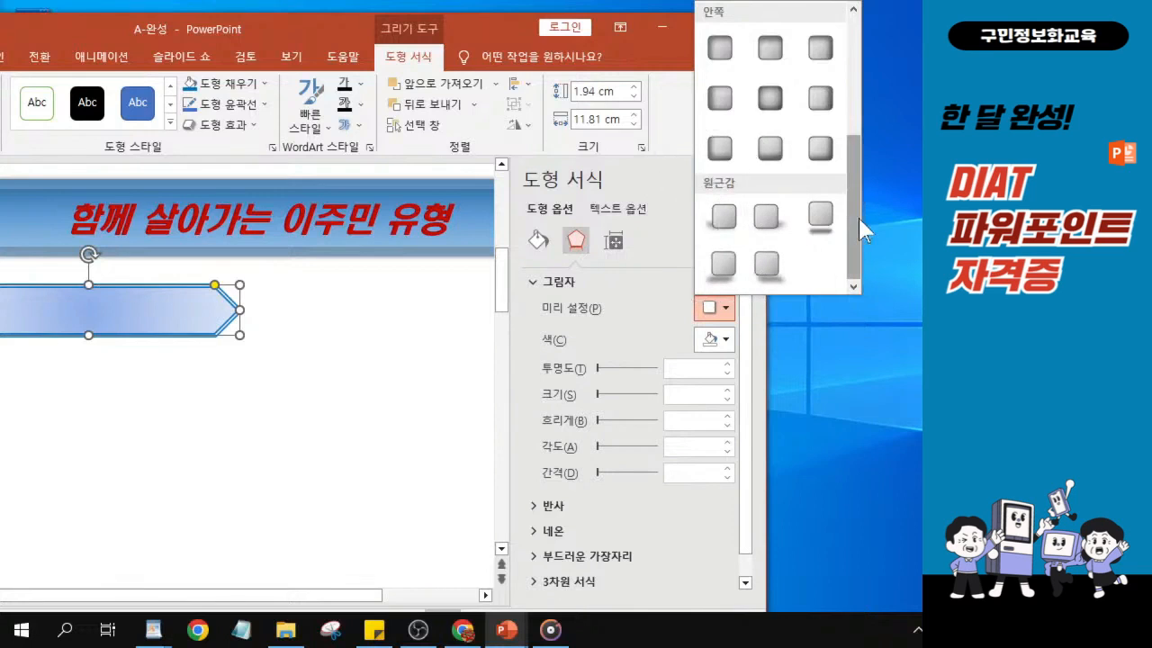
{"action": "left_click_drag", "start_coordinate": [857, 217], "coordinate": [861, 247]}
{"action": "key", "text": "ctrl"}
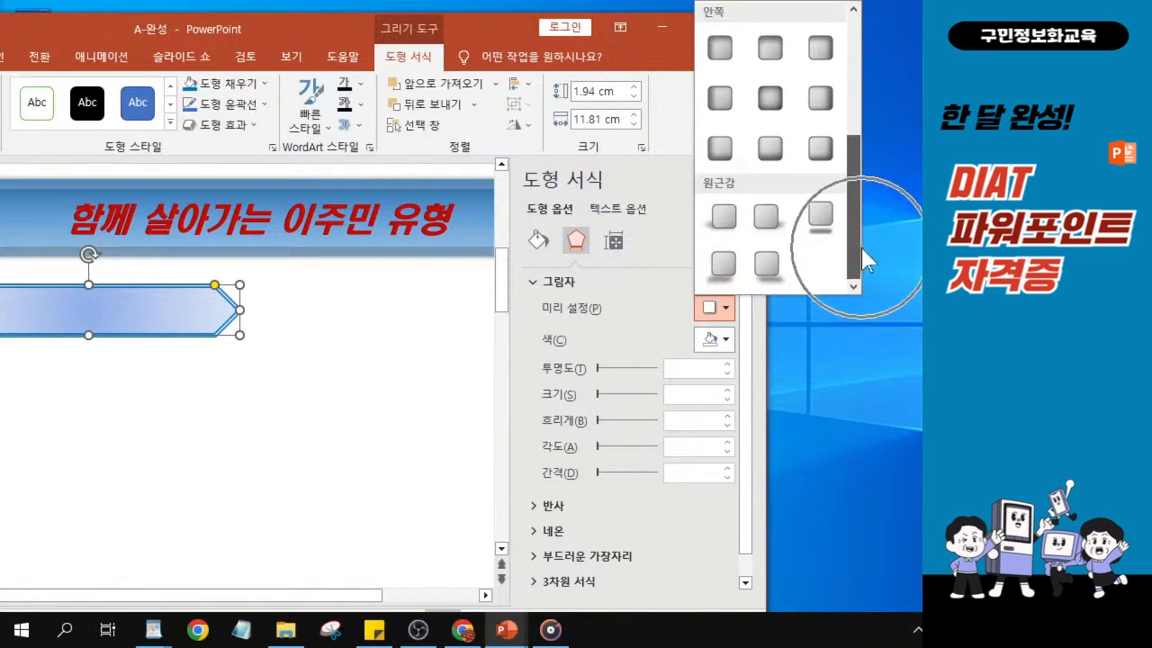
{"action": "key", "text": "ctrl"}
{"action": "key", "text": "ctrl"}
{"action": "key", "text": "ctrl"}
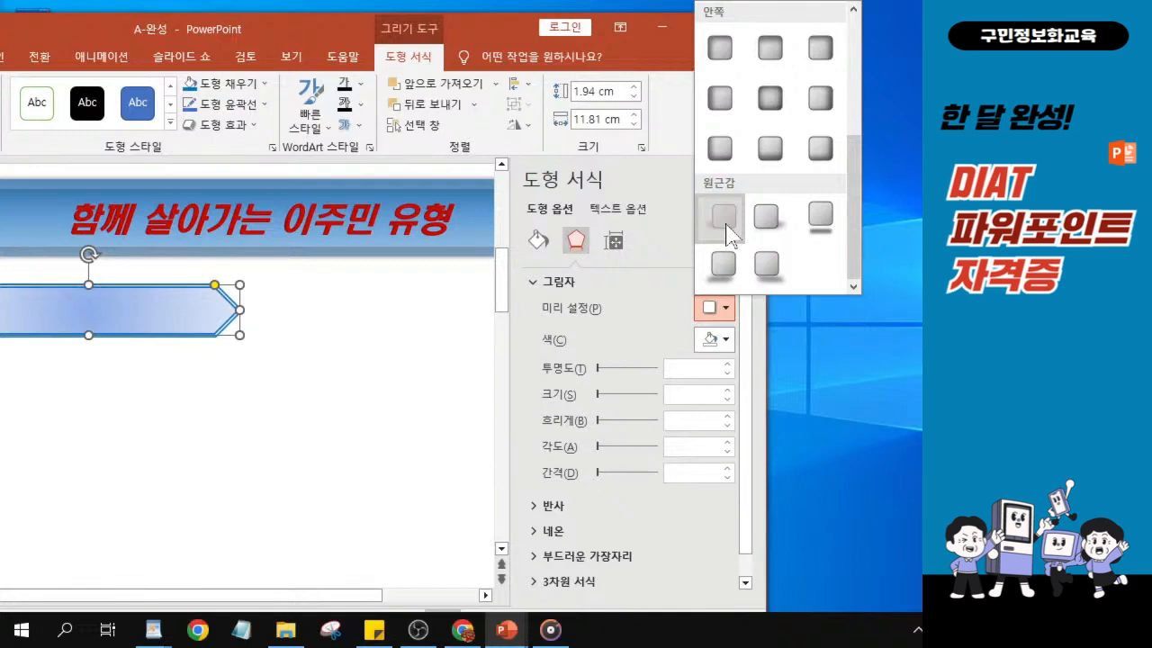
{"action": "key", "text": "ctrl"}
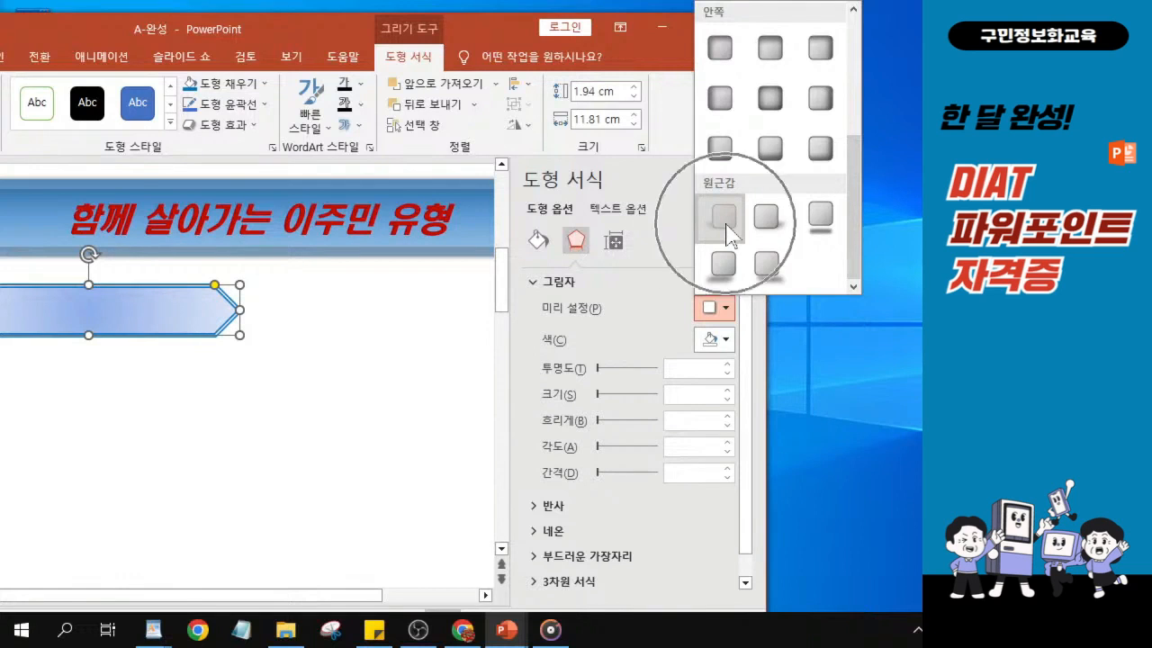
{"action": "left_click", "coordinate": [726, 225]}
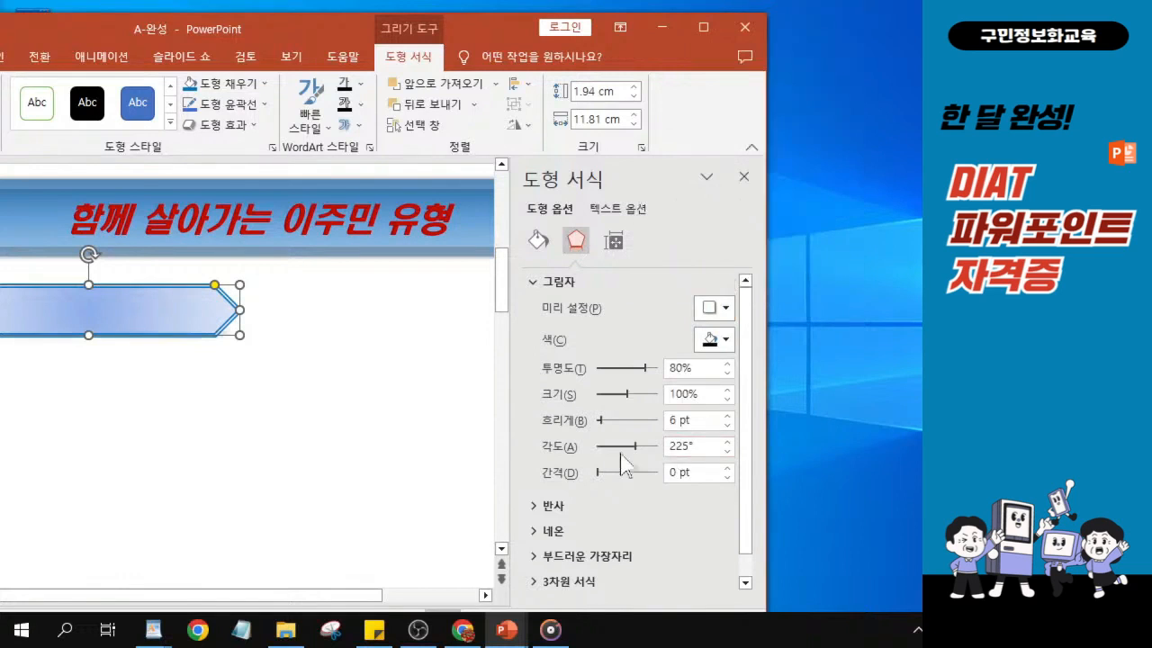
- Apply the perspective 3-D rotation preset with 20° X rotation and 45° perspective to the chevron, and close its format settings
{"action": "key", "text": "ctrl"}
{"action": "left_click", "coordinate": [530, 289]}
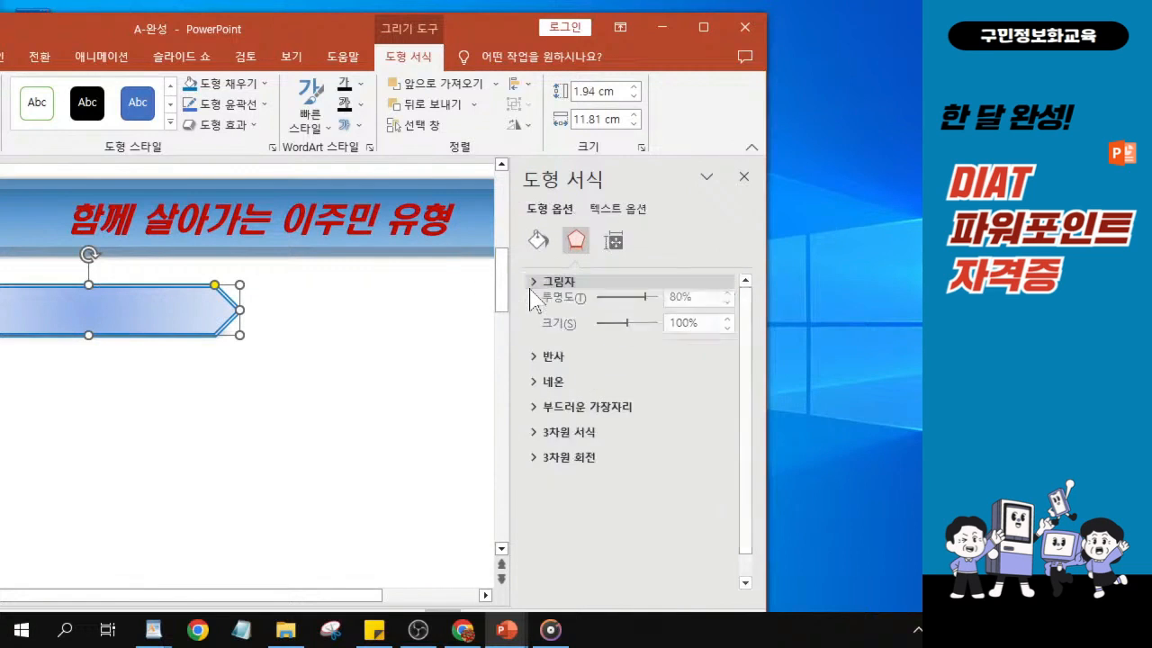
{"action": "key", "text": "ctrl"}
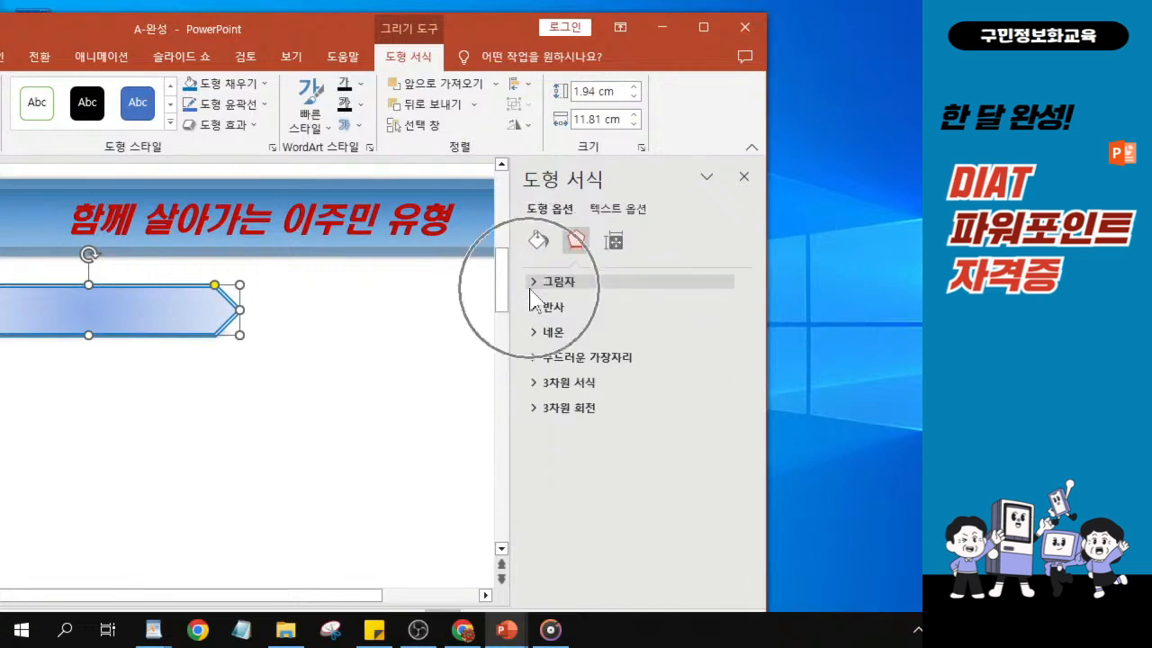
{"action": "key", "text": "alt+Tab"}
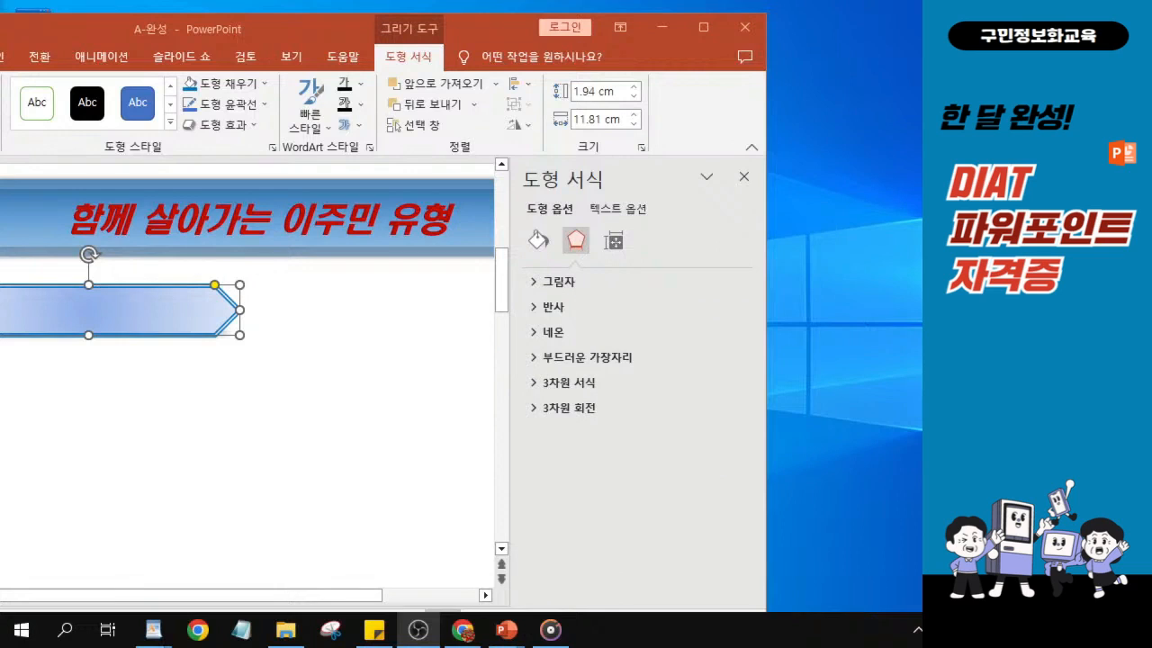
{"action": "key", "text": "alt+Tab"}
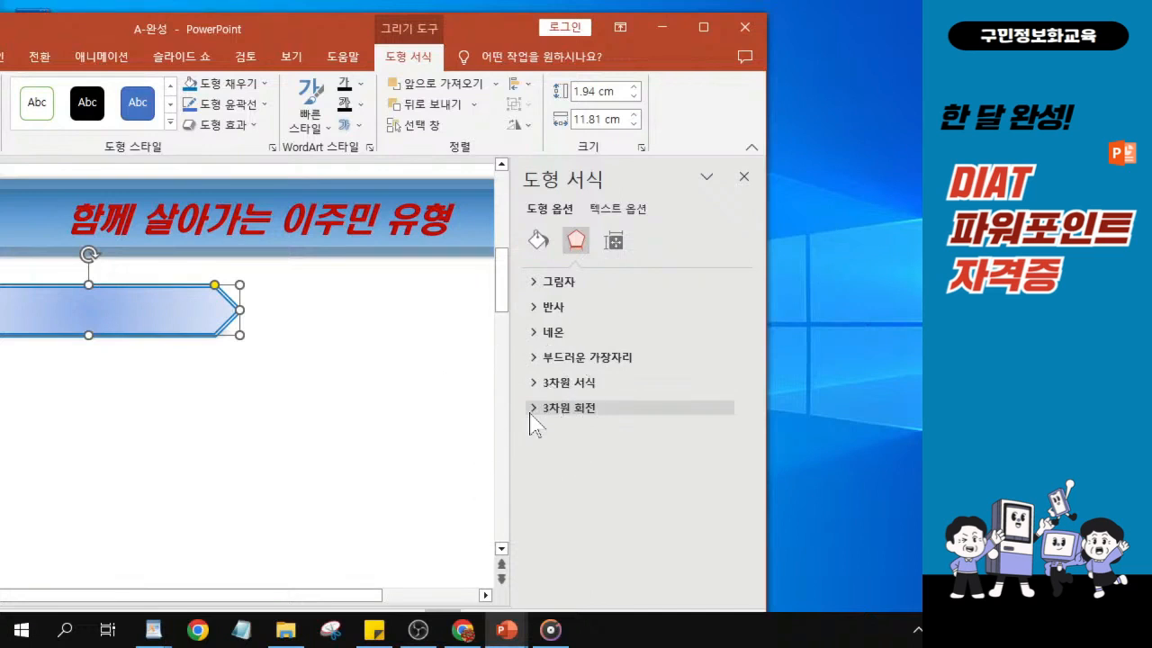
{"action": "left_click", "coordinate": [530, 412]}
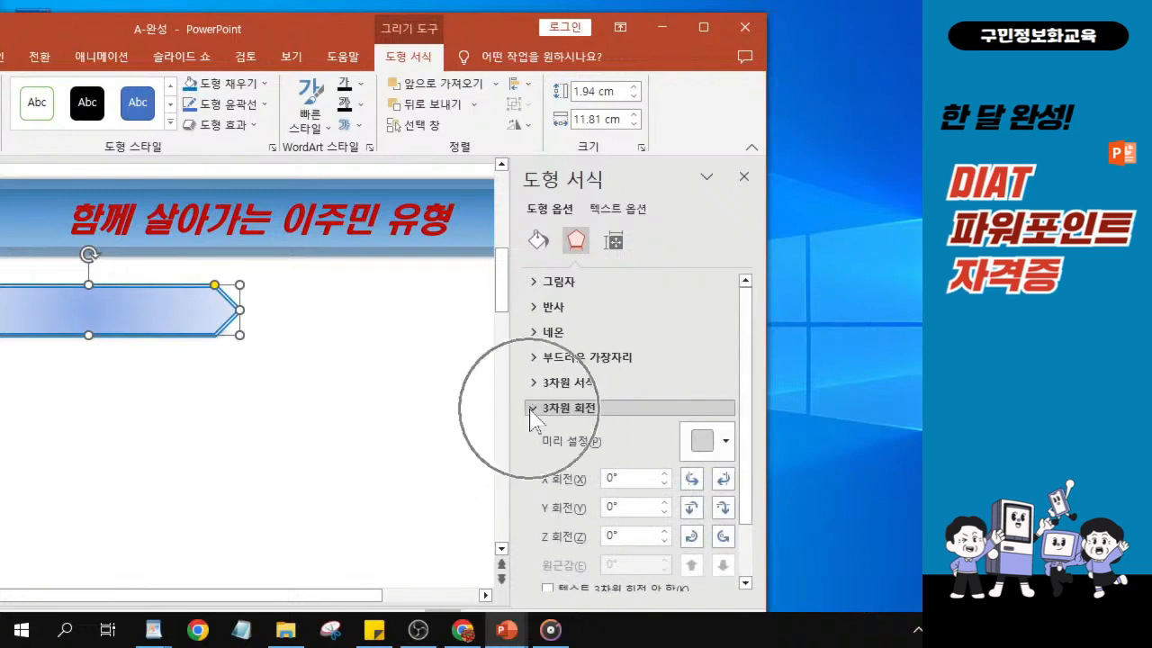
{"action": "left_click", "coordinate": [710, 449]}
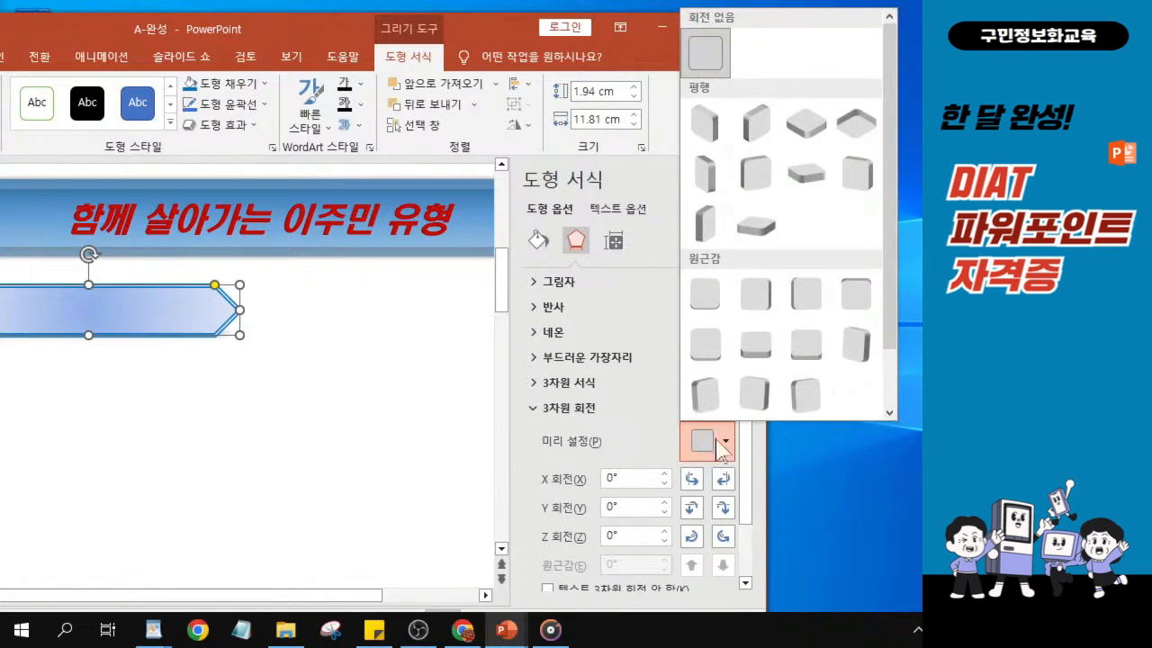
{"action": "left_click", "coordinate": [713, 282]}
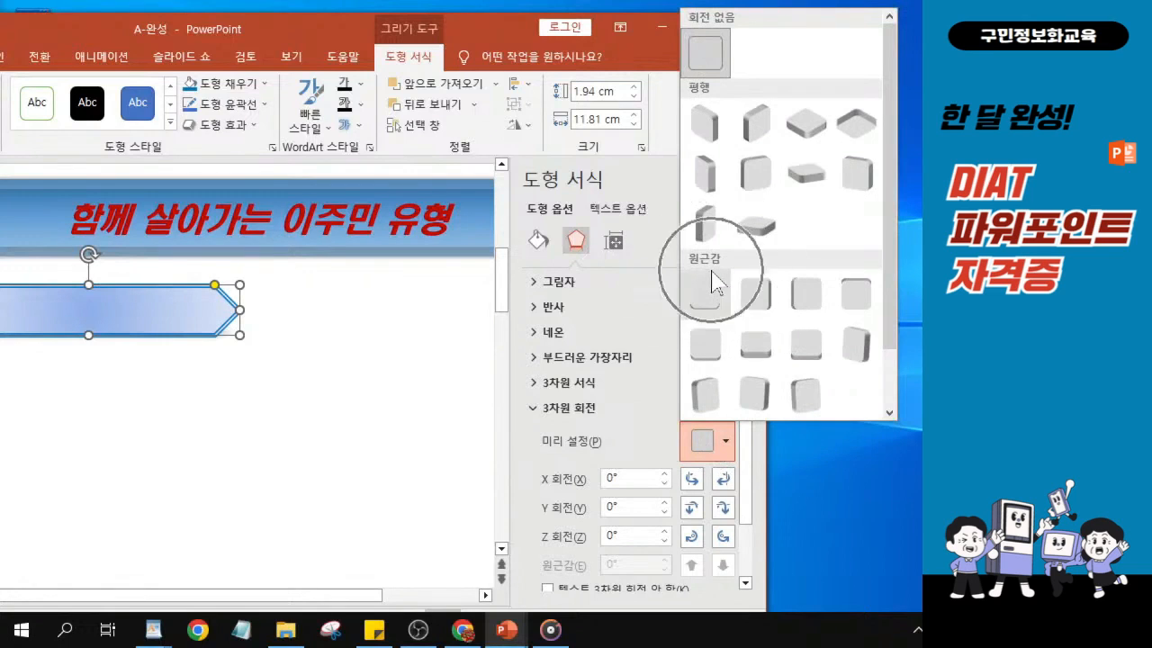
{"action": "left_click", "coordinate": [696, 293]}
{"action": "key", "text": "ctrl"}
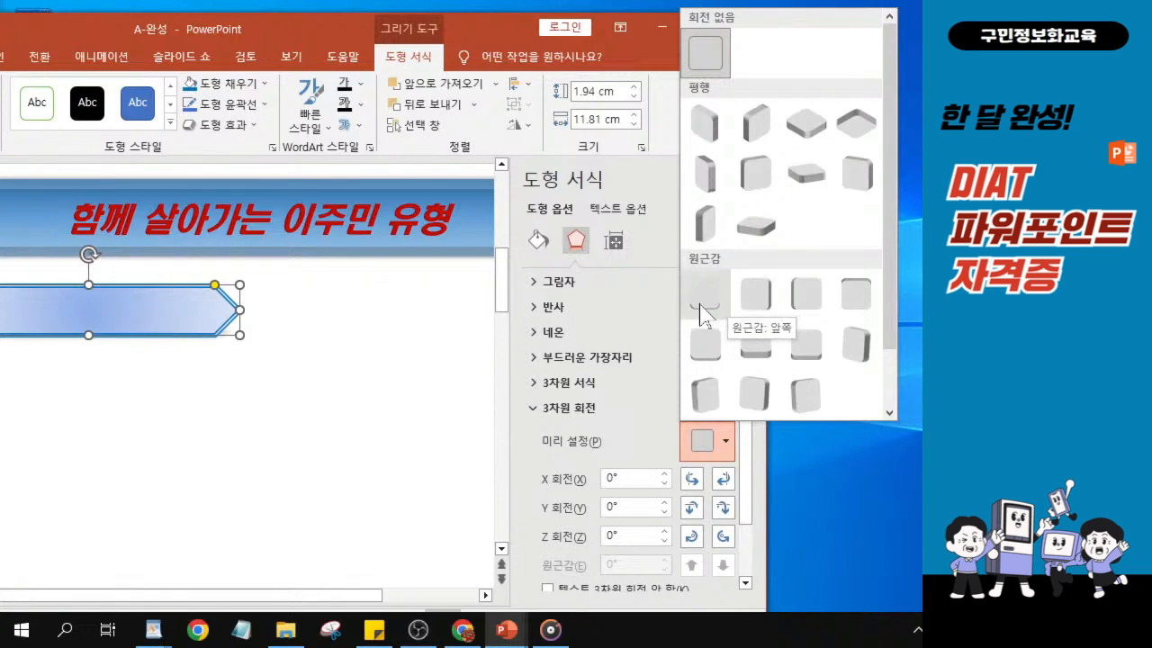
{"action": "left_click", "coordinate": [756, 302]}
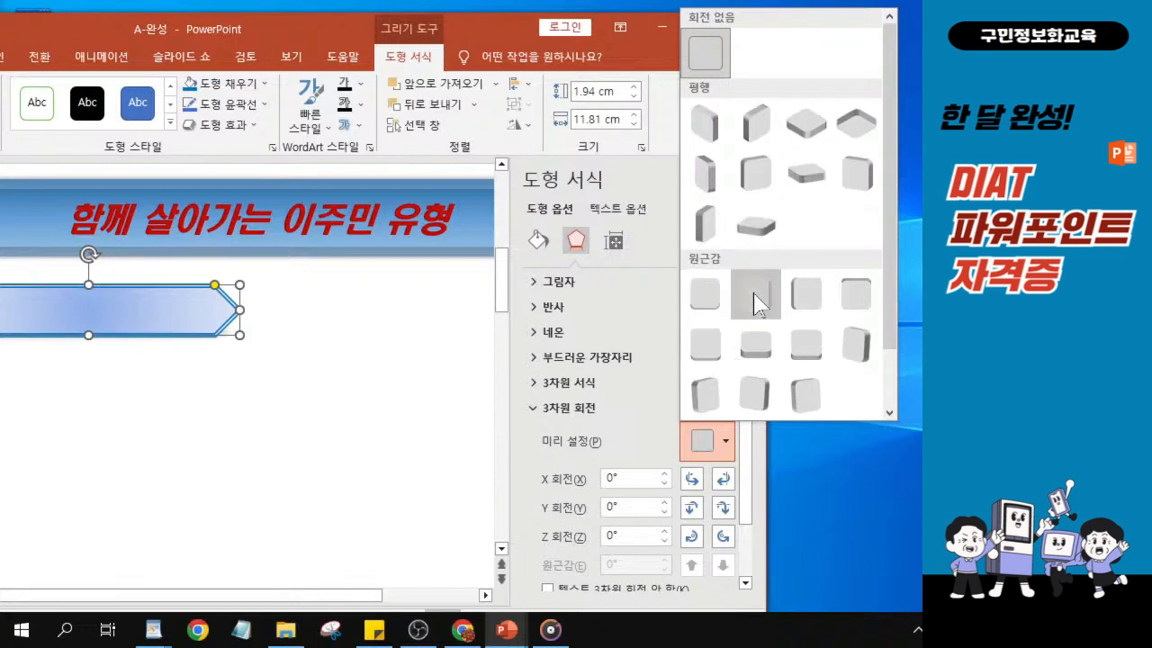
{"action": "key", "text": "ctrl"}
{"action": "key", "text": "ctrl"}
{"action": "left_click", "coordinate": [755, 302]}
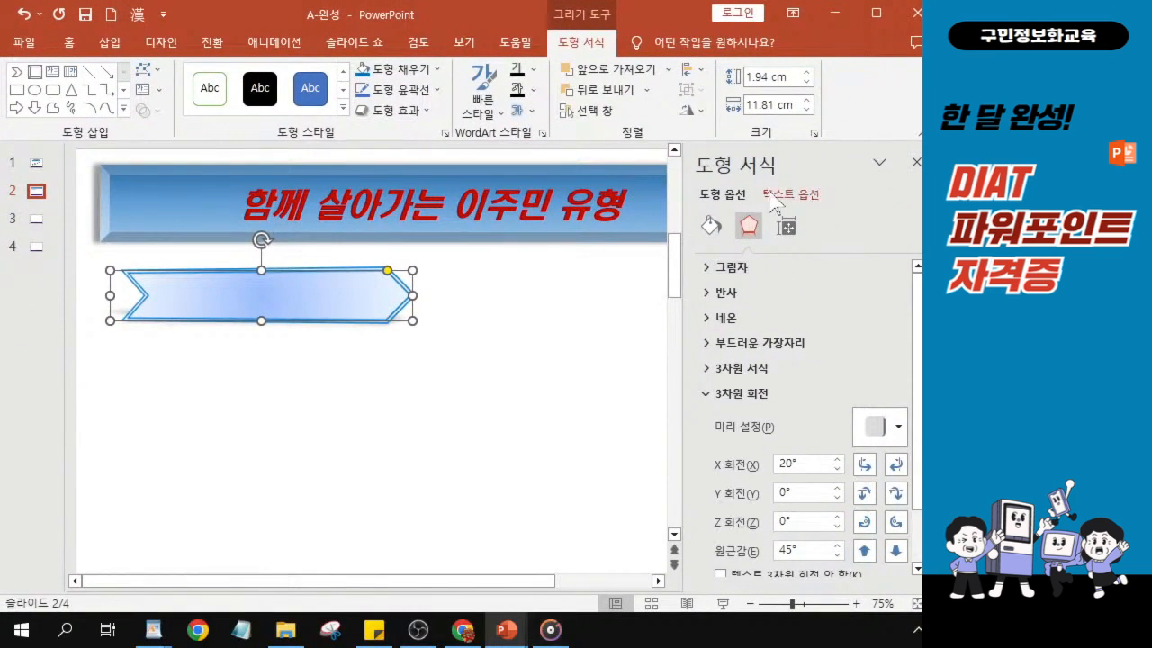
{"action": "left_click", "coordinate": [915, 167]}
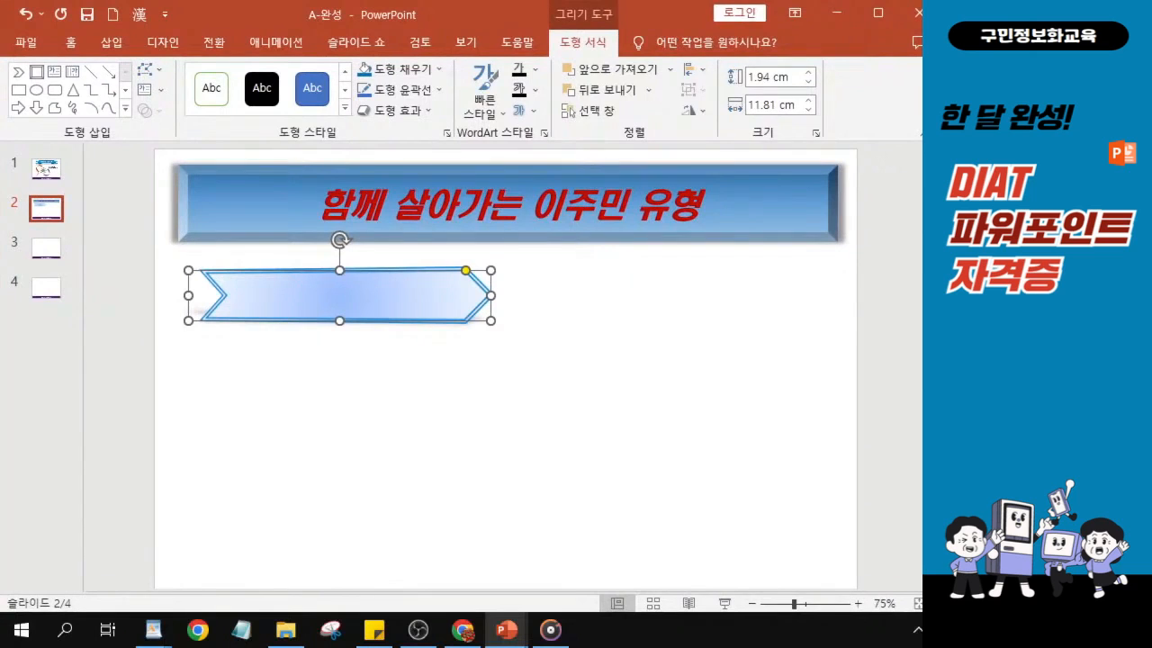
{"action": "left_click_drag", "start_coordinate": [934, 424], "coordinate": [925, 424]}
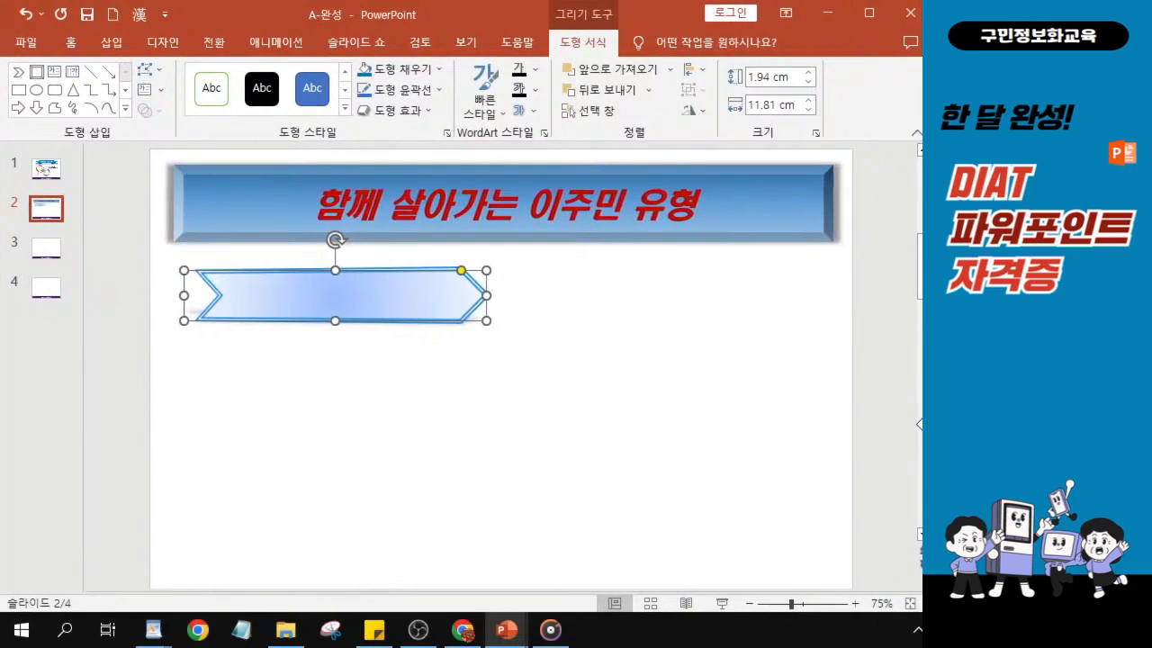
- Set the chevron's text font to HY견고딕
{"action": "left_click", "coordinate": [66, 44]}
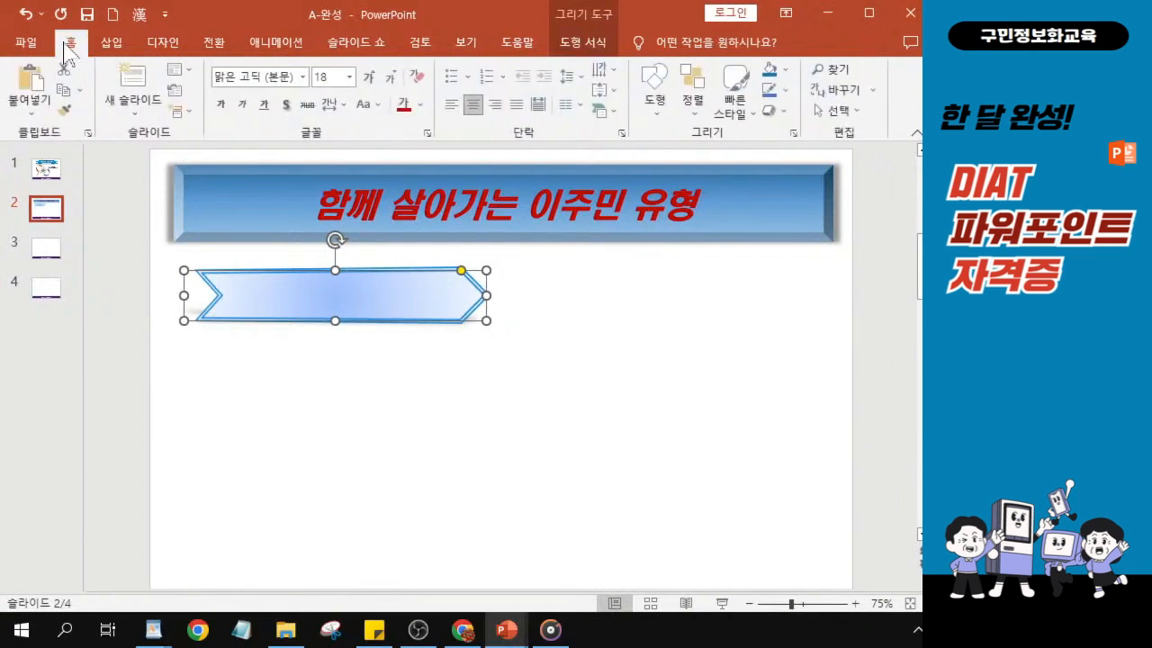
{"action": "key", "text": "ctrl"}
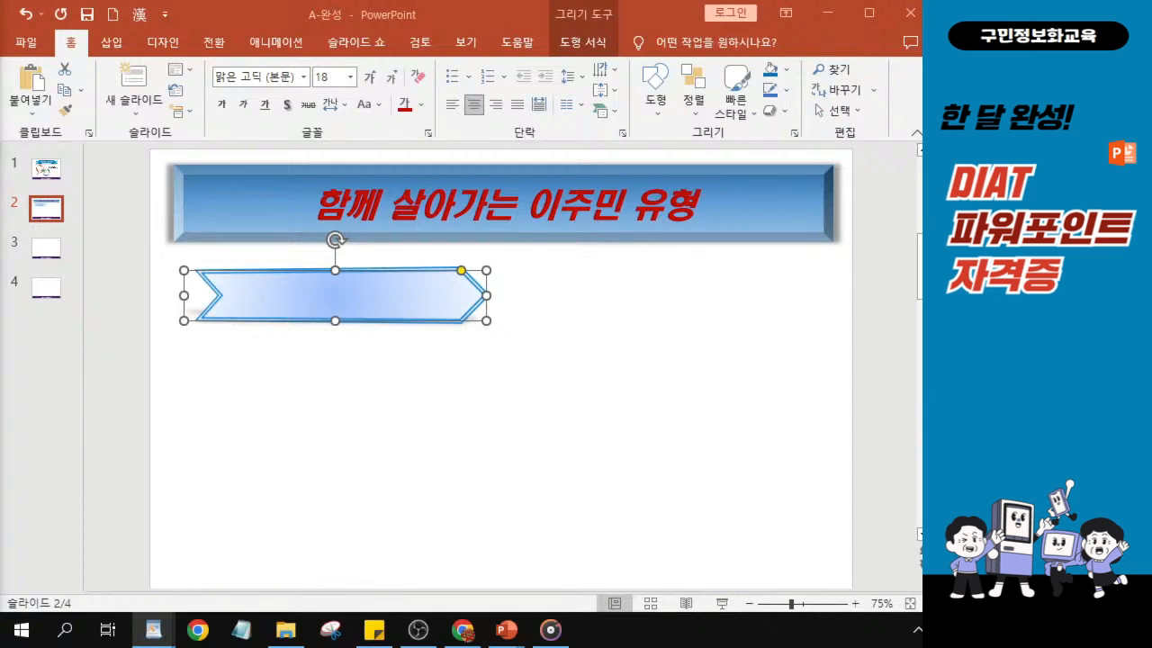
{"action": "left_click", "coordinate": [304, 78]}
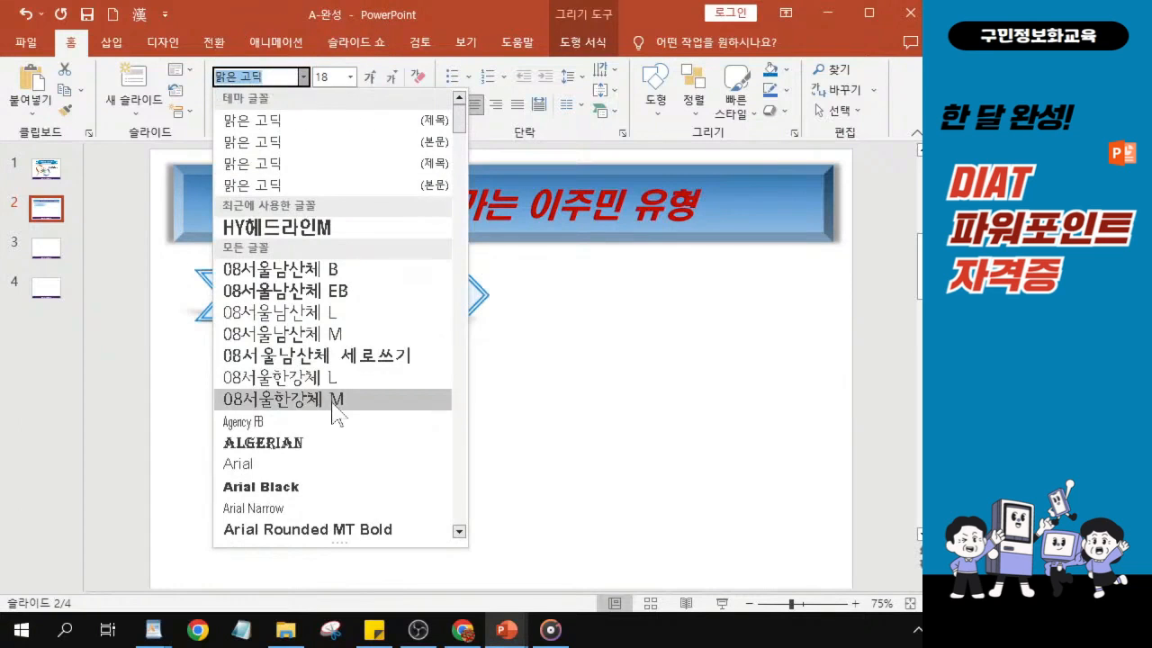
{"action": "scroll", "coordinate": [335, 409], "scroll_direction": "down", "scroll_amount": 2}
{"action": "scroll", "coordinate": [336, 334], "scroll_direction": "down", "scroll_amount": 4}
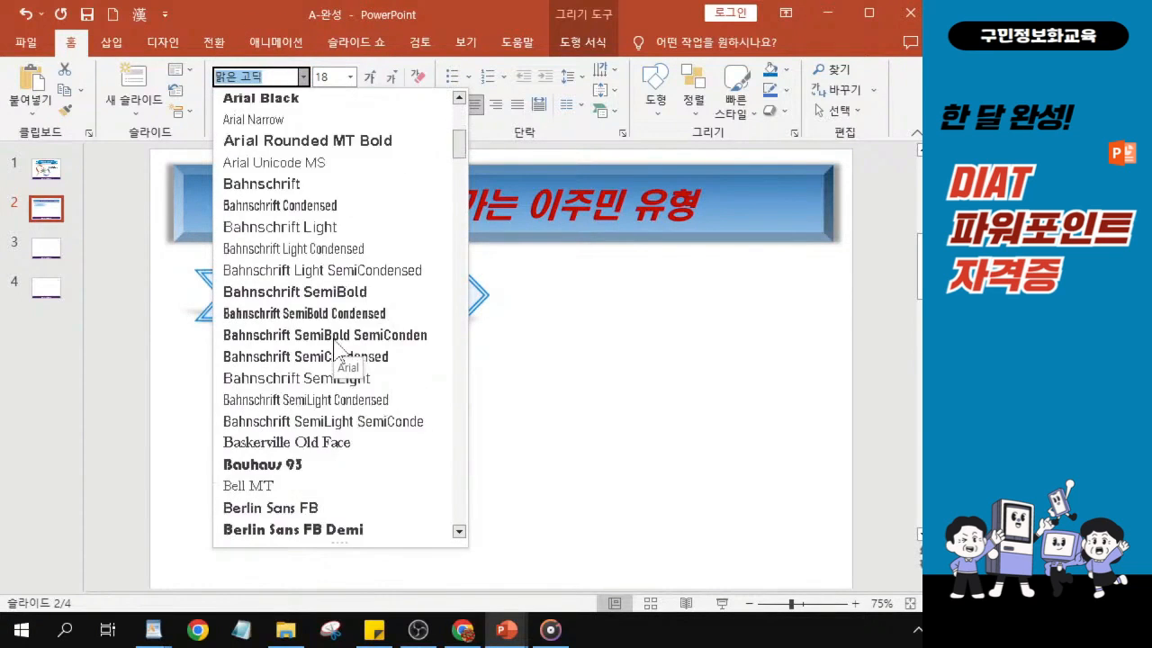
{"action": "scroll", "coordinate": [334, 345], "scroll_direction": "down", "scroll_amount": 9}
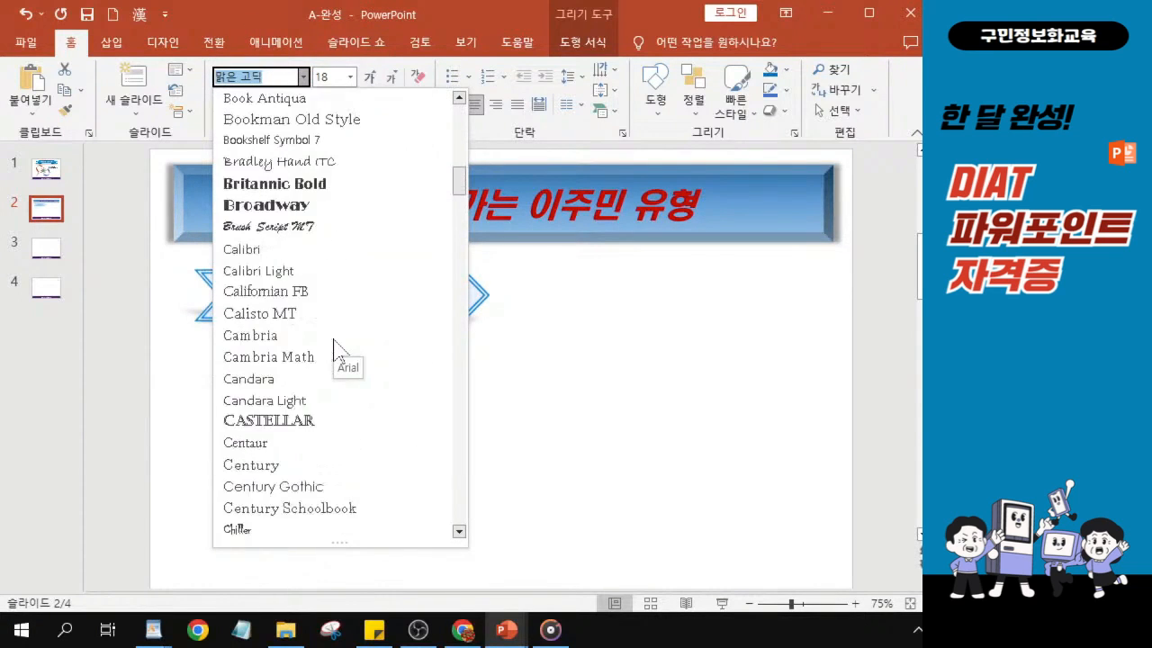
{"action": "scroll", "coordinate": [334, 342], "scroll_direction": "down", "scroll_amount": 9}
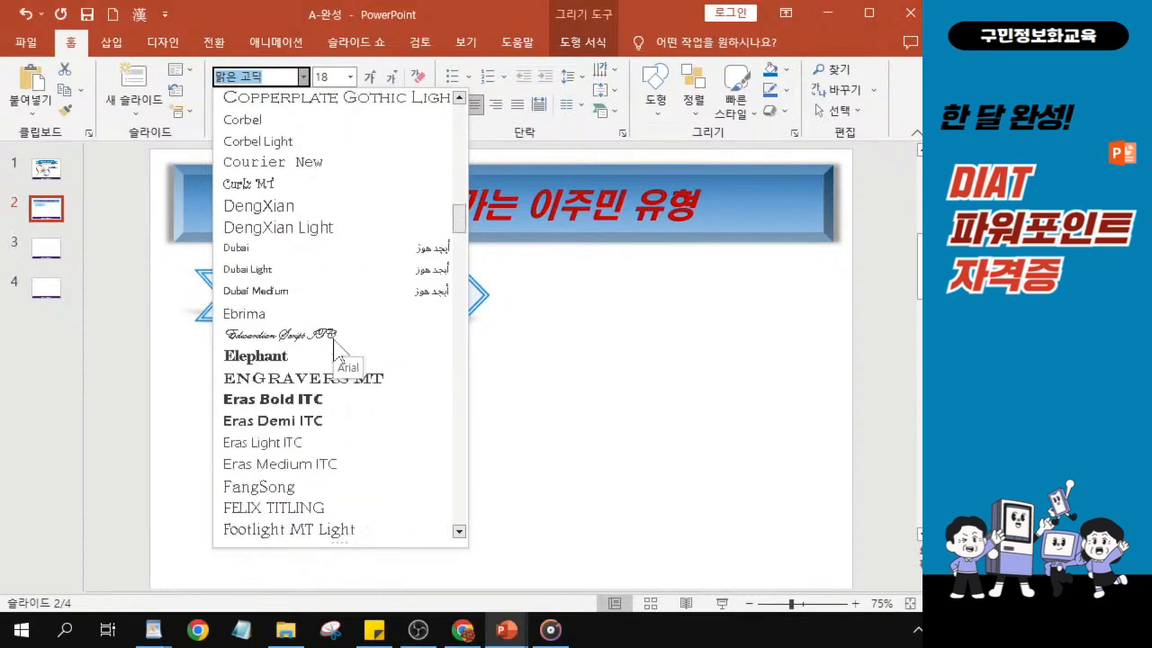
{"action": "scroll", "coordinate": [333, 342], "scroll_direction": "down", "scroll_amount": 9}
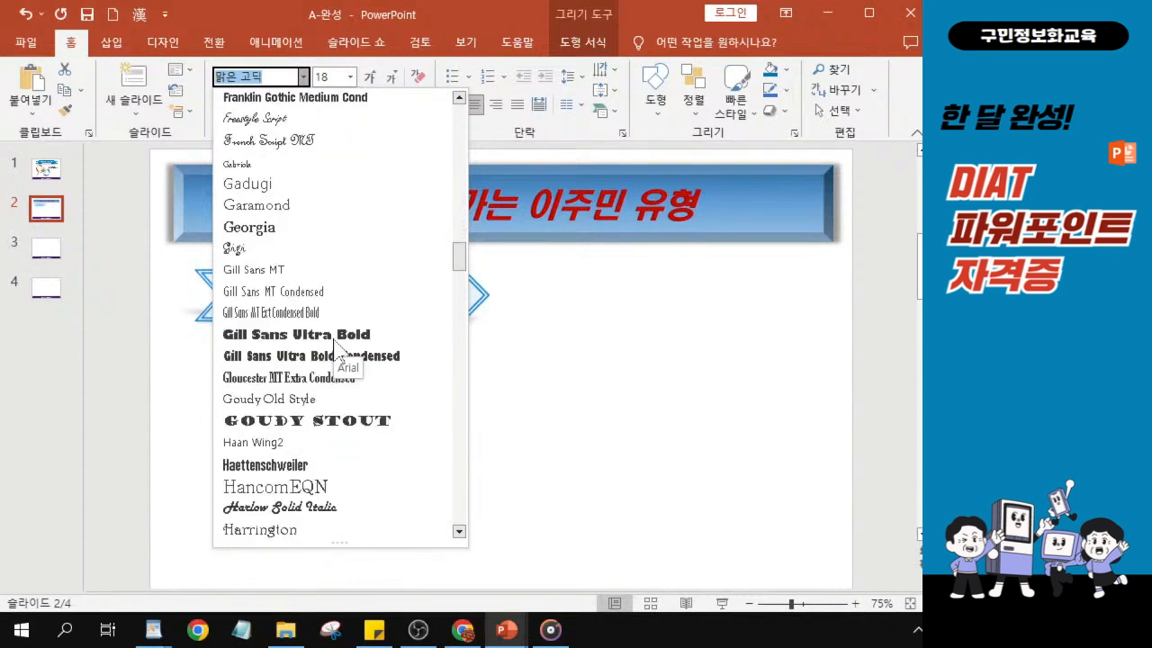
{"action": "scroll", "coordinate": [333, 342], "scroll_direction": "down", "scroll_amount": 5}
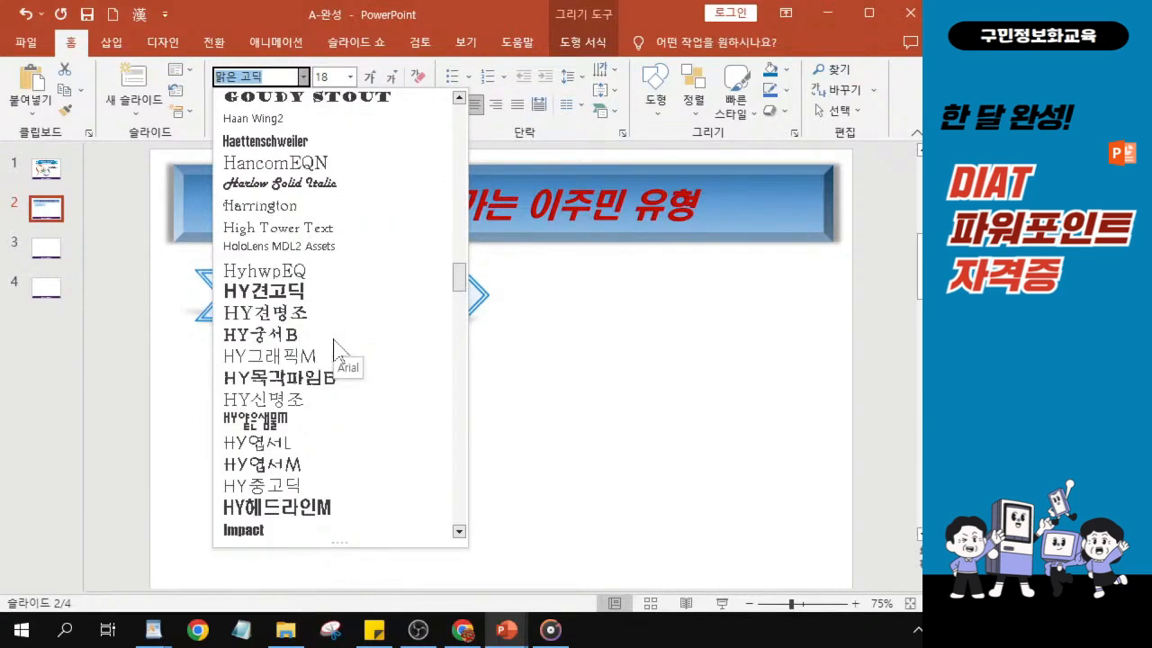
{"action": "left_click", "coordinate": [286, 301]}
{"action": "left_click", "coordinate": [285, 294]}
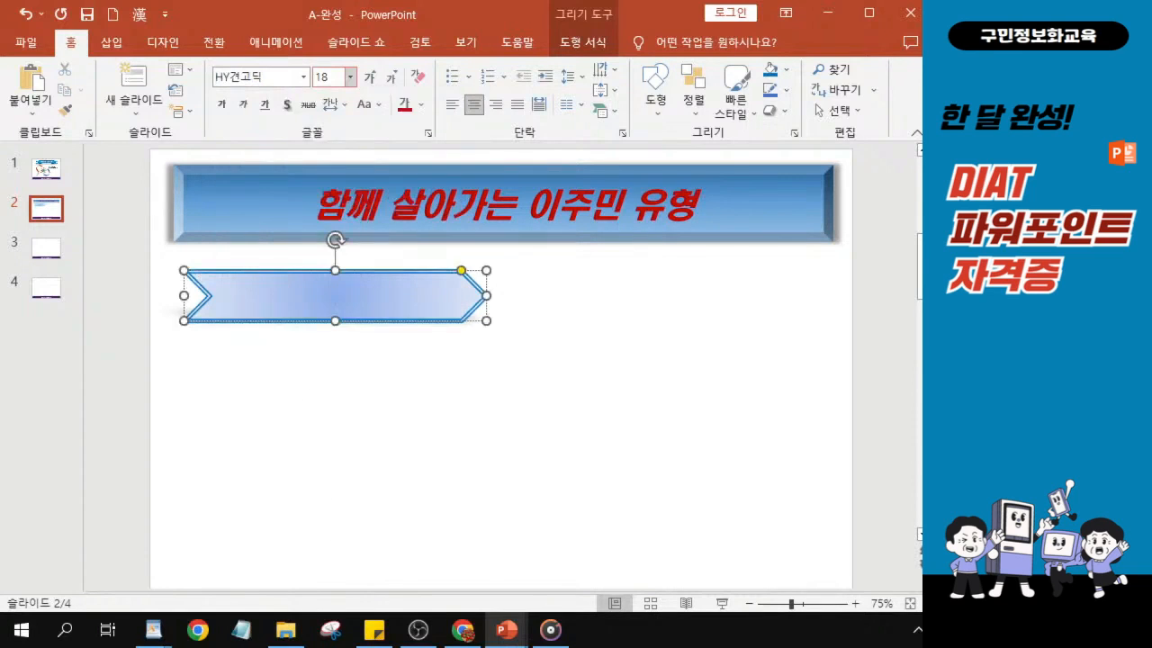
- Set the chevron's text size to 22 pt and make it italic
{"action": "left_click", "coordinate": [329, 78]}
{"action": "type", "text": "22"}
{"action": "key", "text": "Return"}
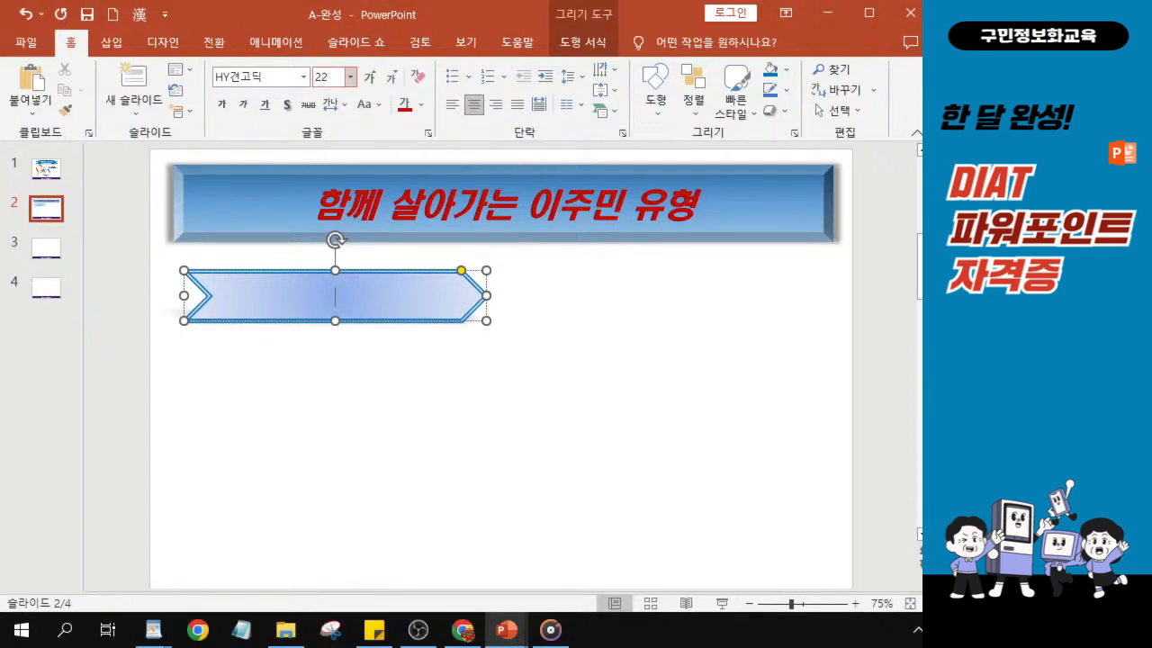
{"action": "left_click", "coordinate": [243, 106]}
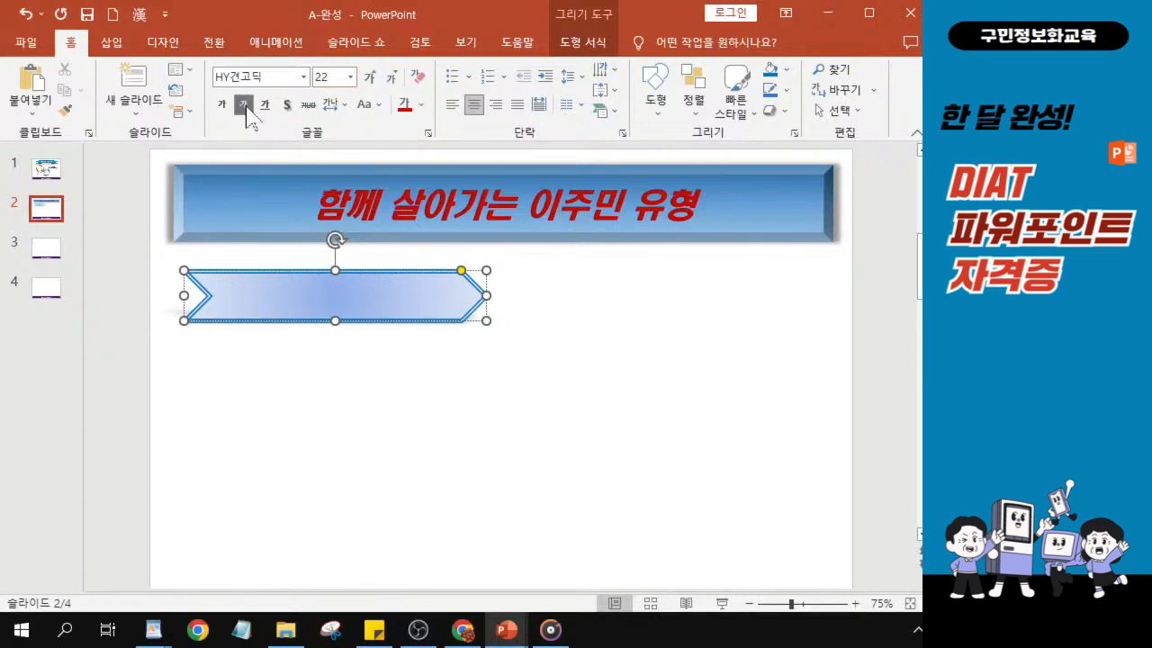
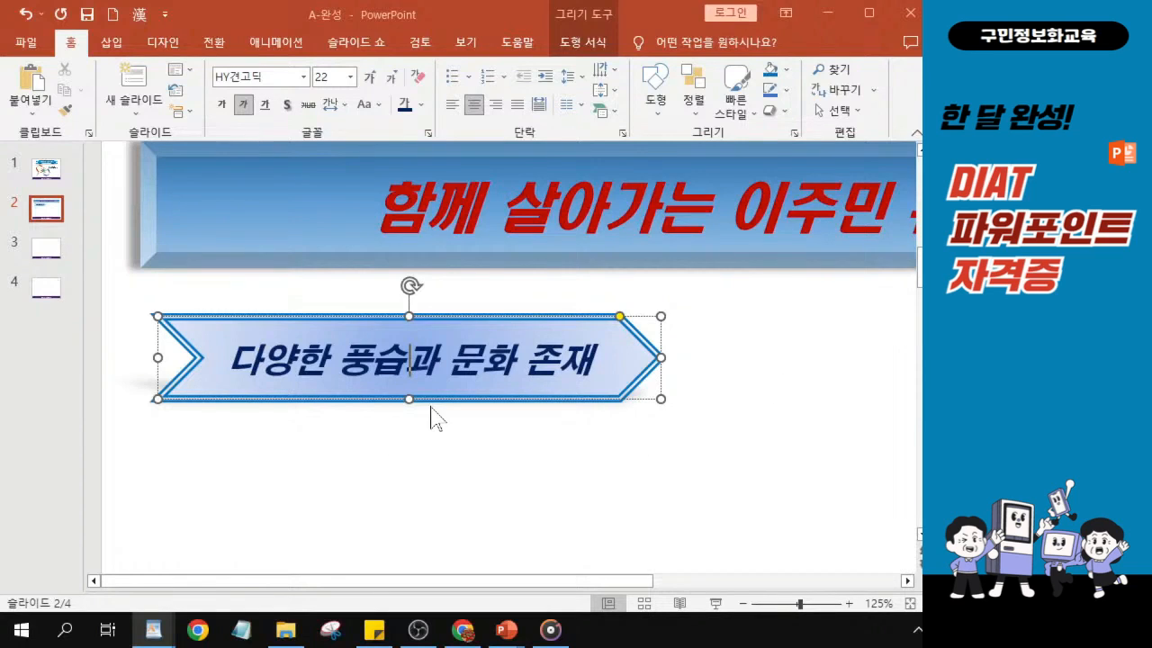
- Reduce the chevron's height to about 1.65 cm and nudge the shape slightly up
{"action": "scroll", "coordinate": [410, 420], "scroll_direction": "down", "scroll_amount": 2}
{"action": "scroll", "coordinate": [409, 420], "scroll_direction": "down", "scroll_amount": 2}
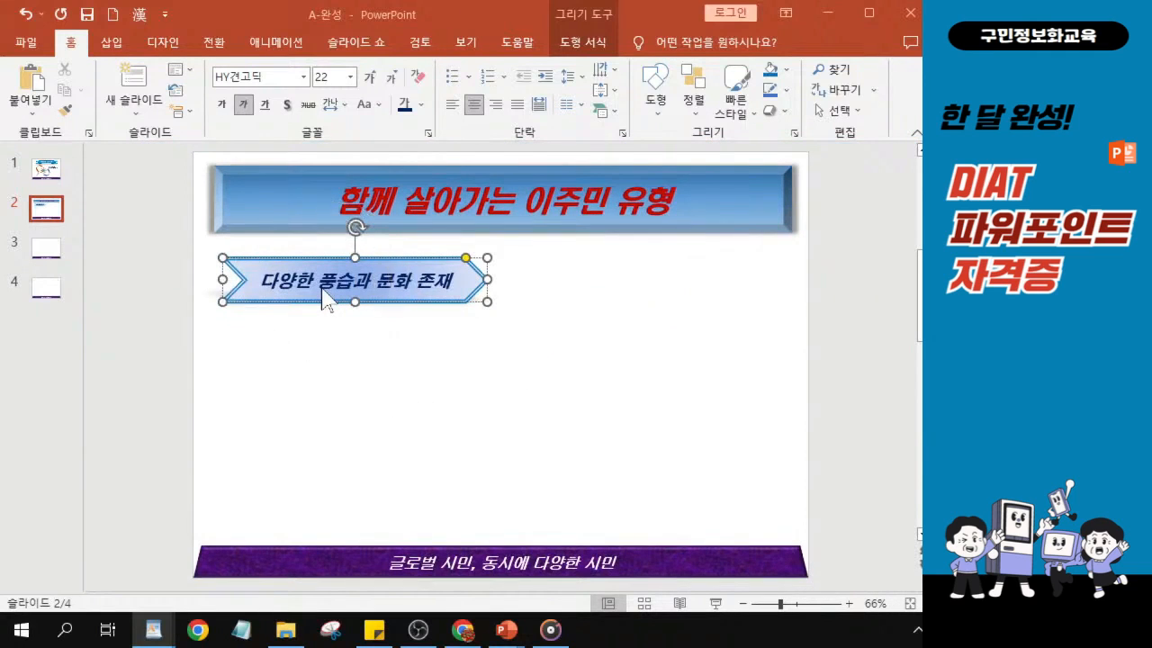
{"action": "left_click", "coordinate": [322, 289]}
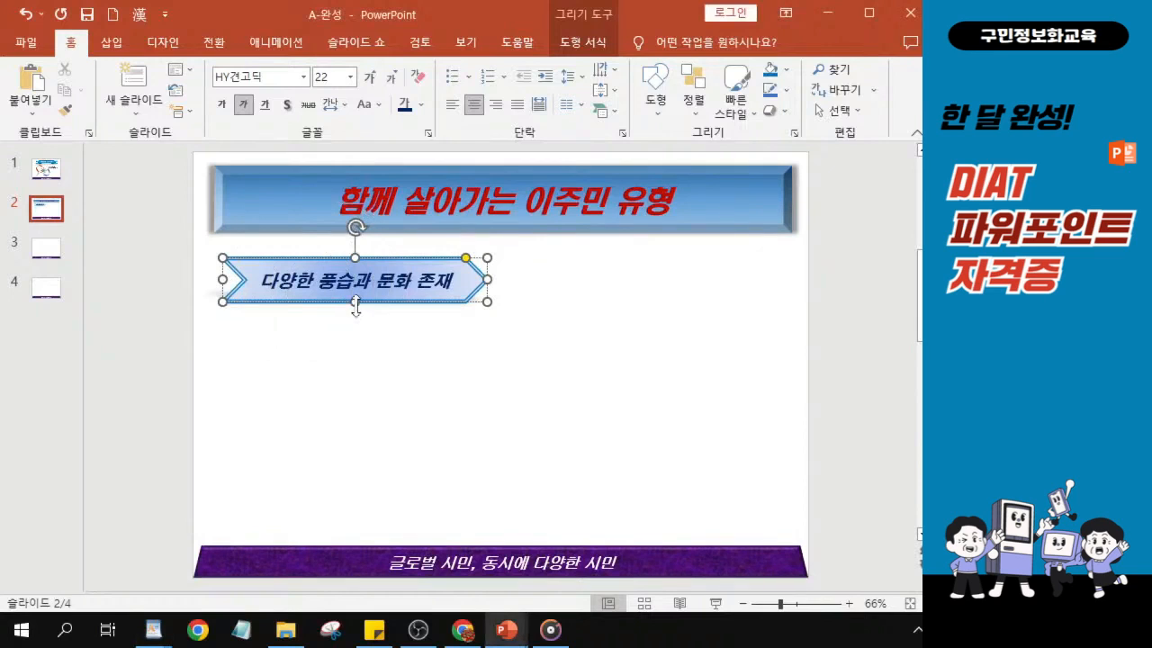
{"action": "left_click_drag", "start_coordinate": [355, 306], "coordinate": [356, 295]}
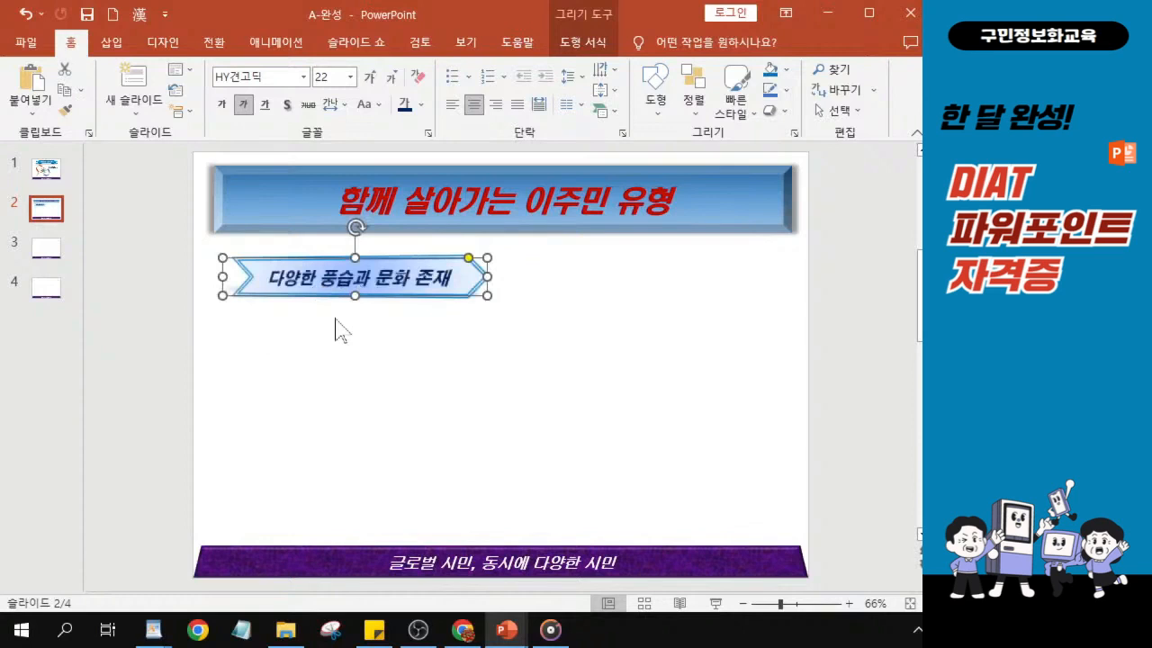
{"action": "key", "text": "ctrl+Up"}
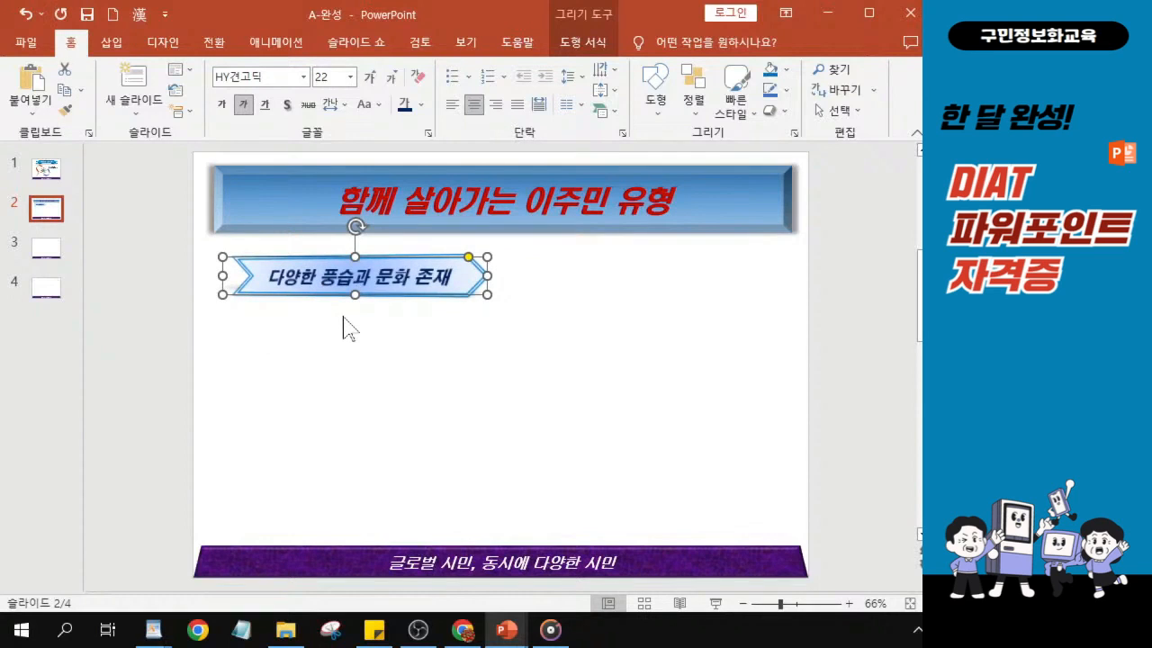
{"action": "key", "text": "alt+Tab"}
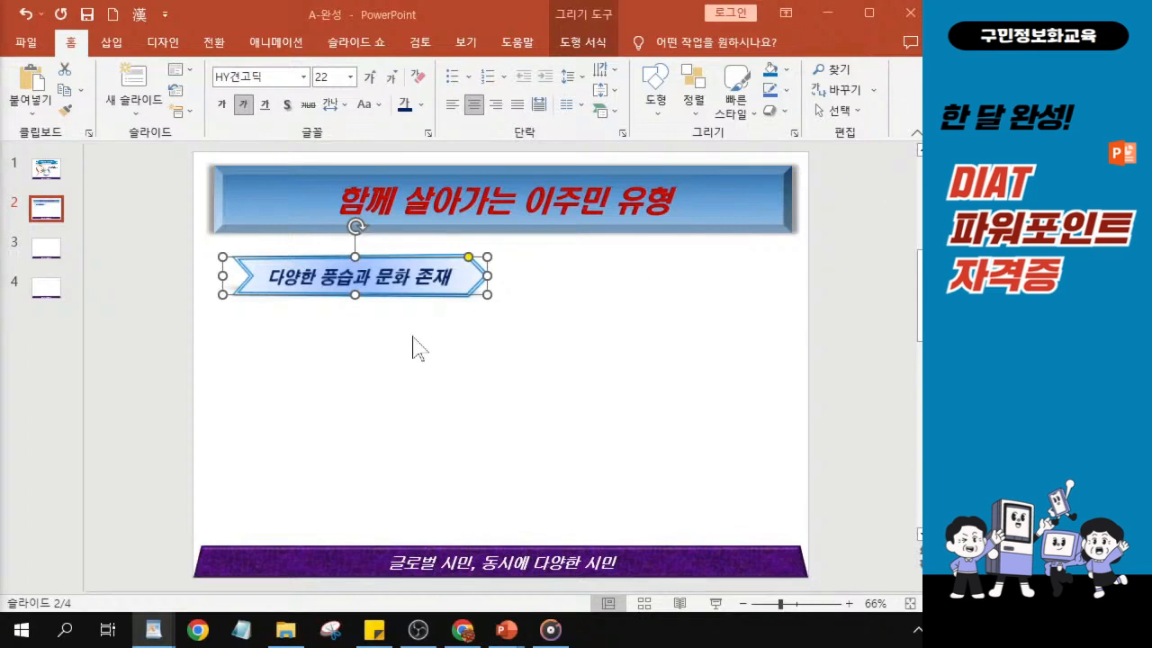
- Draw a plaque shape (배지) about 10.12 cm wide and 1.69 cm high beneath the chevron
{"action": "left_click", "coordinate": [656, 108]}
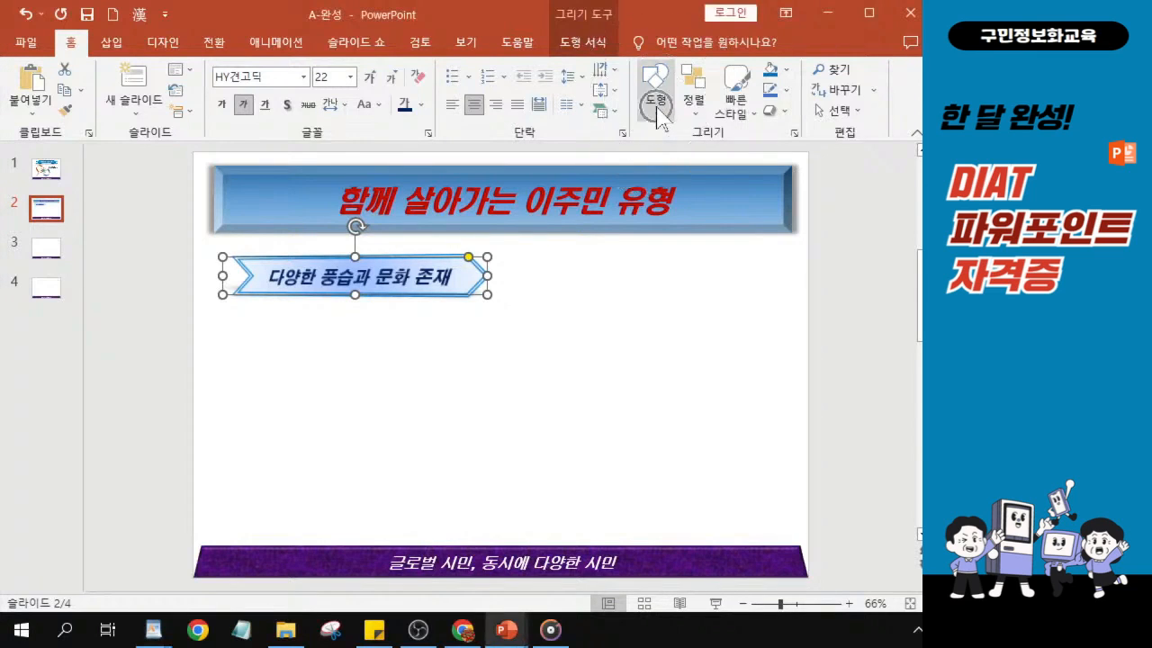
{"action": "left_click", "coordinate": [656, 108]}
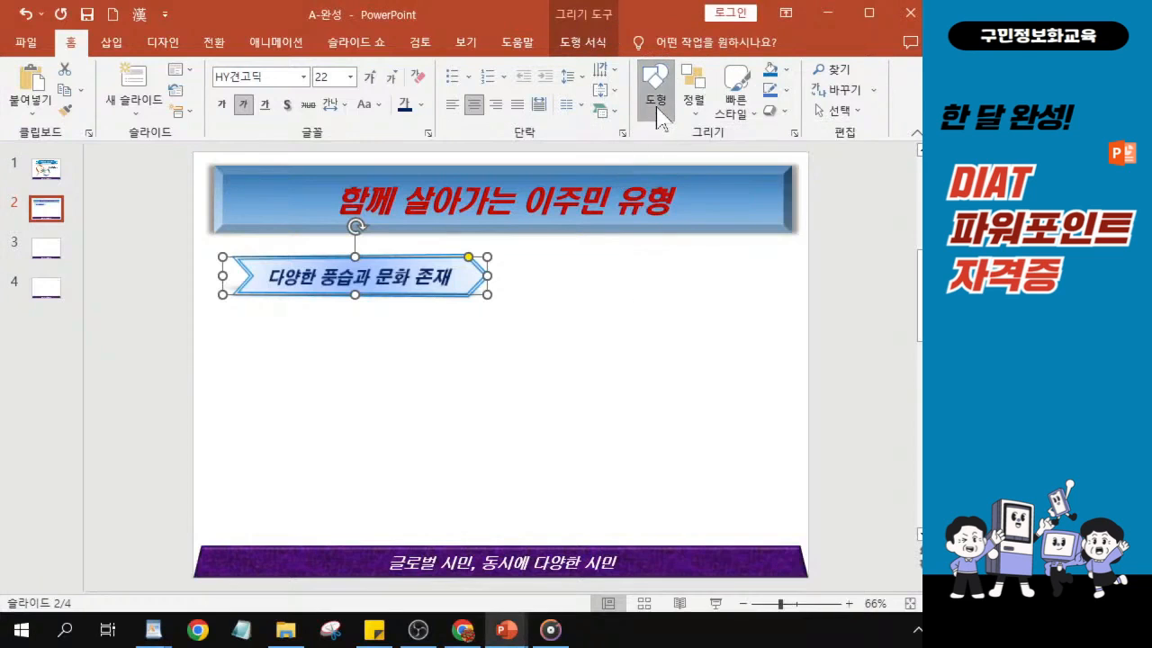
{"action": "left_click", "coordinate": [657, 108]}
{"action": "key", "text": "ctrl"}
{"action": "key", "text": "ctrl"}
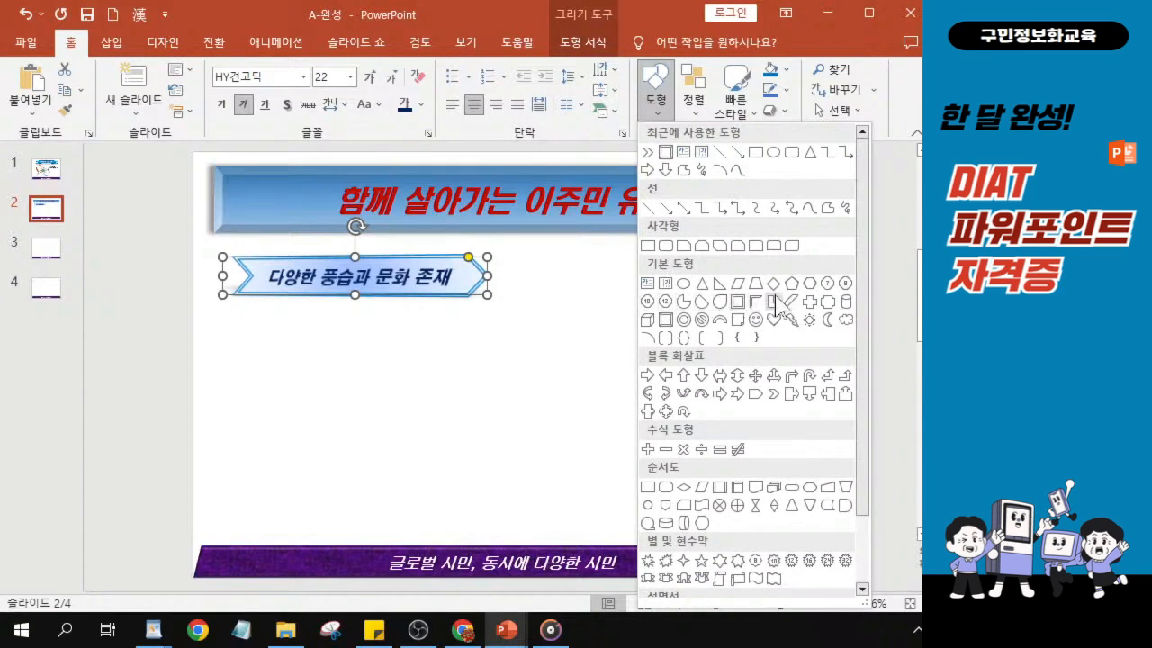
{"action": "key", "text": "ctrl"}
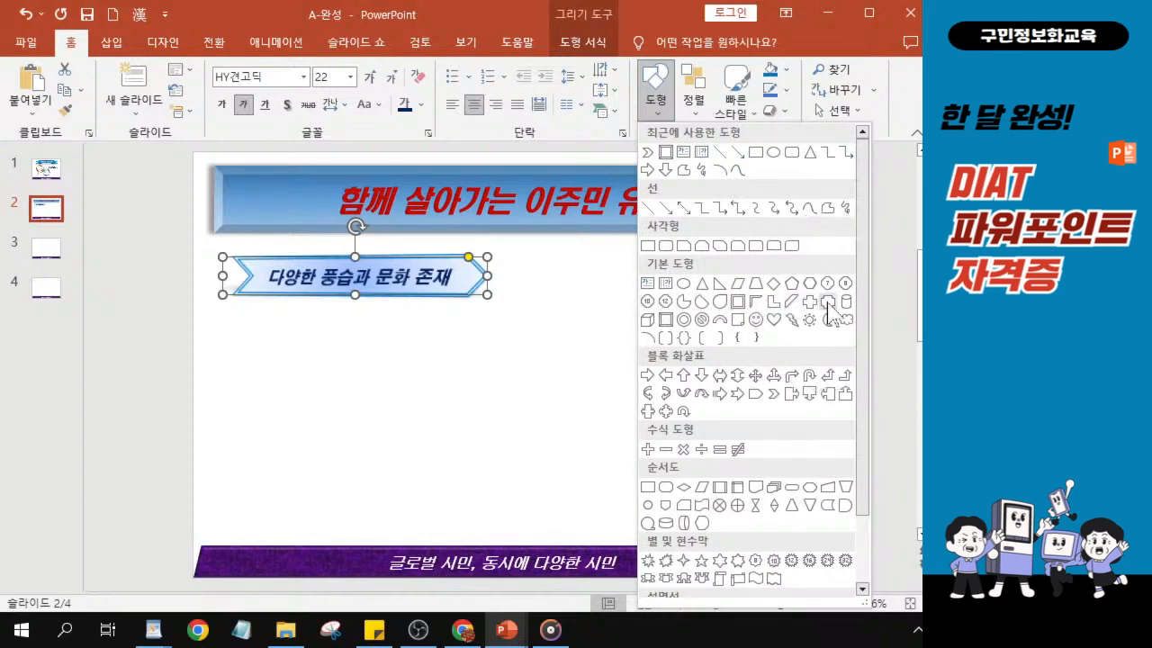
{"action": "key", "text": "ctrl"}
{"action": "key", "text": "ctrl"}
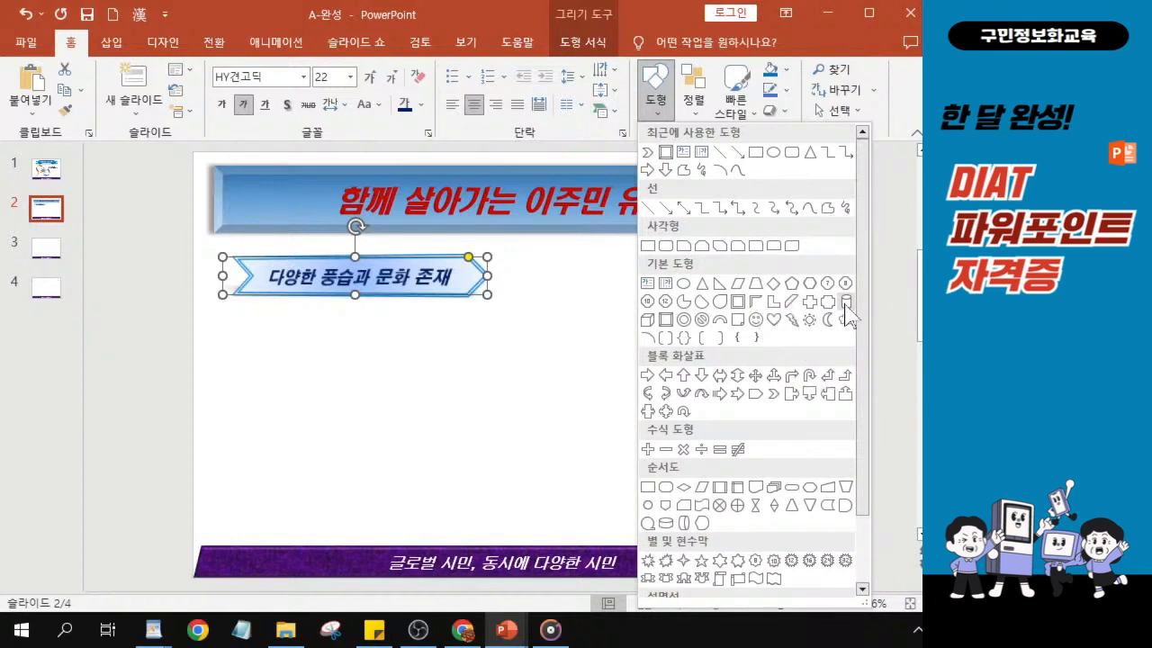
{"action": "key", "text": "ctrl"}
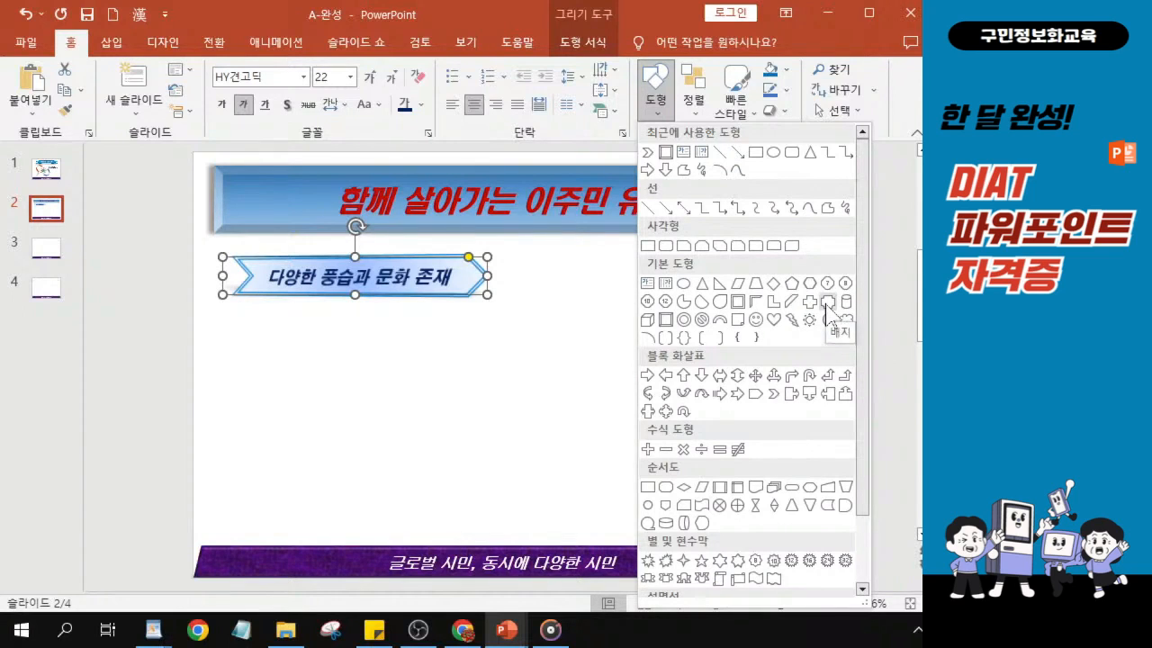
{"action": "left_click", "coordinate": [826, 306]}
{"action": "key", "text": "ctrl"}
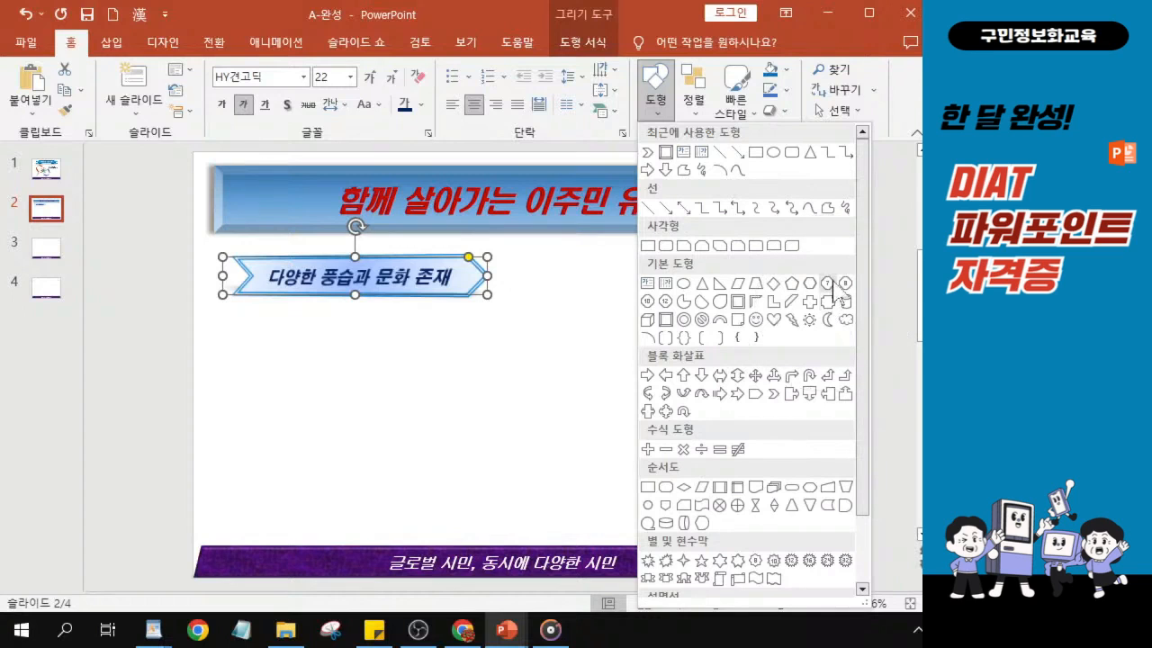
{"action": "key", "text": "ctrl"}
{"action": "key", "text": "ctrl"}
{"action": "key", "text": "ctrl"}
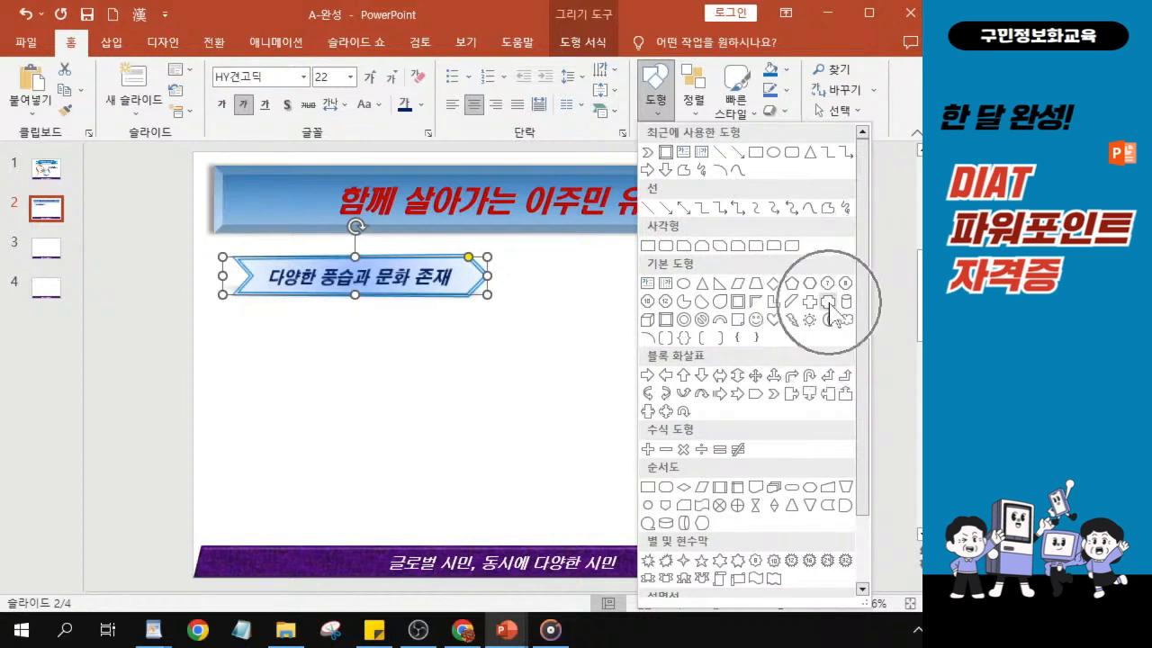
{"action": "key", "text": "ctrl"}
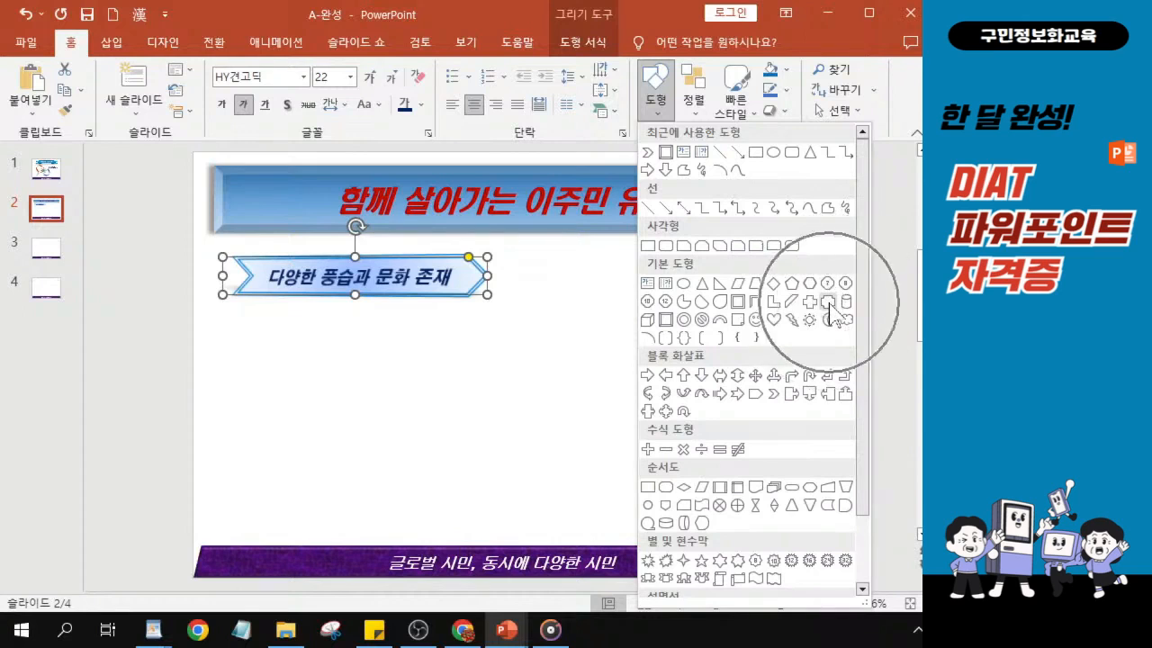
{"action": "key", "text": "ctrl"}
{"action": "key", "text": "ctrl"}
{"action": "key", "text": "ctrl"}
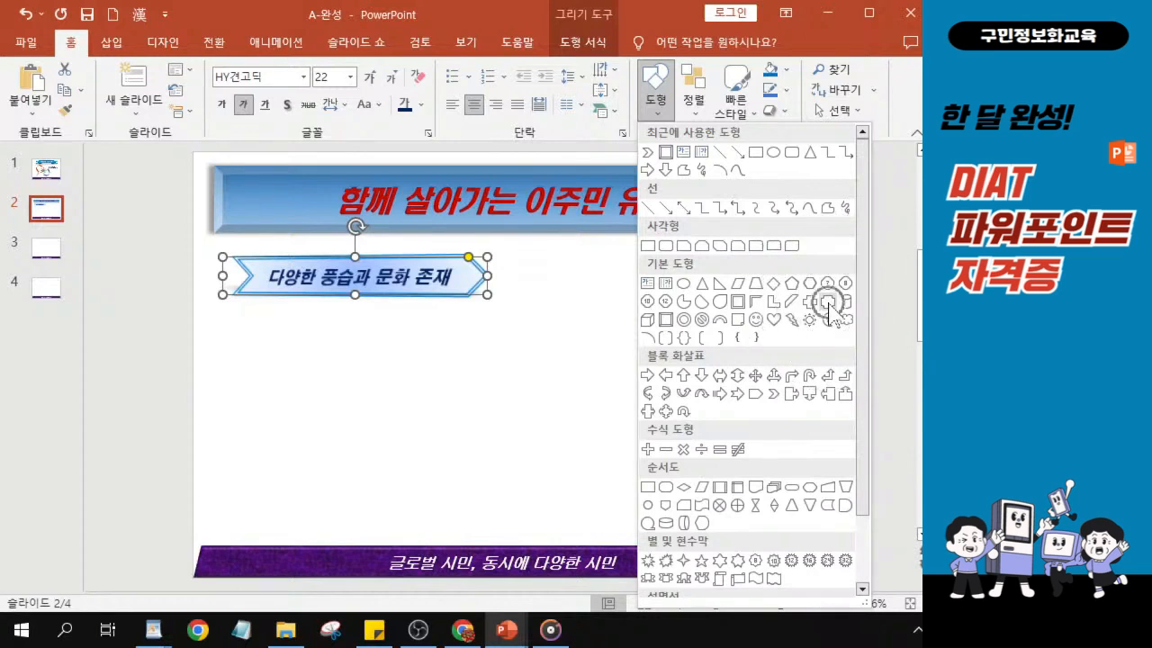
{"action": "key", "text": "ctrl"}
{"action": "key", "text": "ctrl"}
{"action": "key", "text": "ctrl"}
{"action": "left_click", "coordinate": [828, 303]}
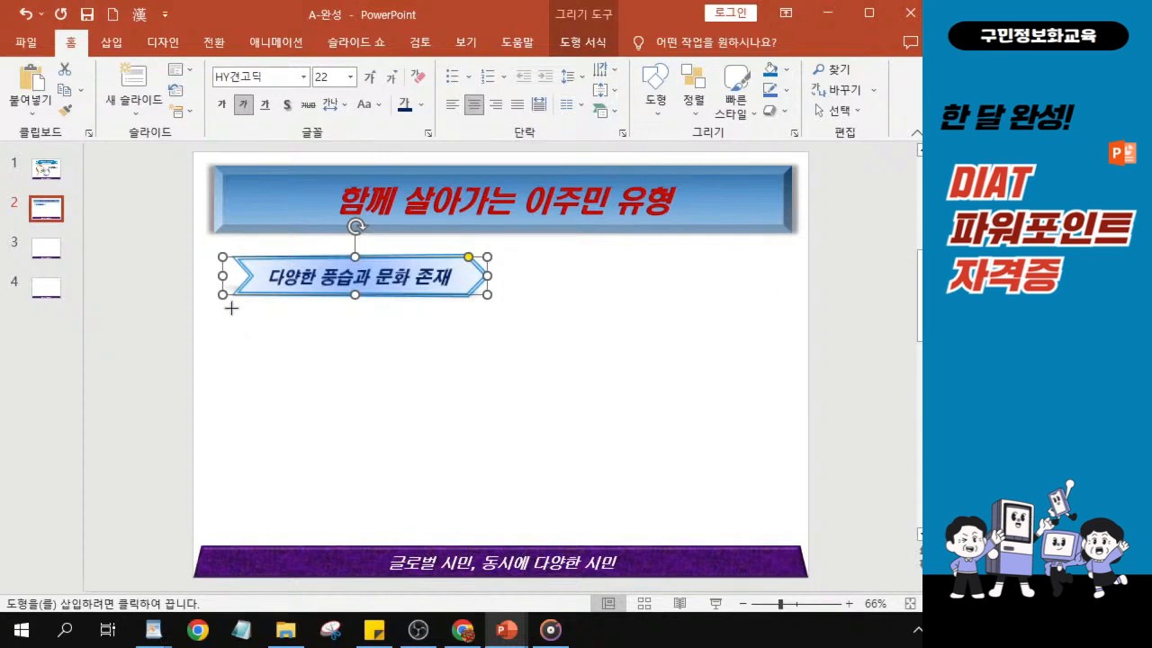
{"action": "left_click_drag", "start_coordinate": [231, 307], "coordinate": [456, 346]}
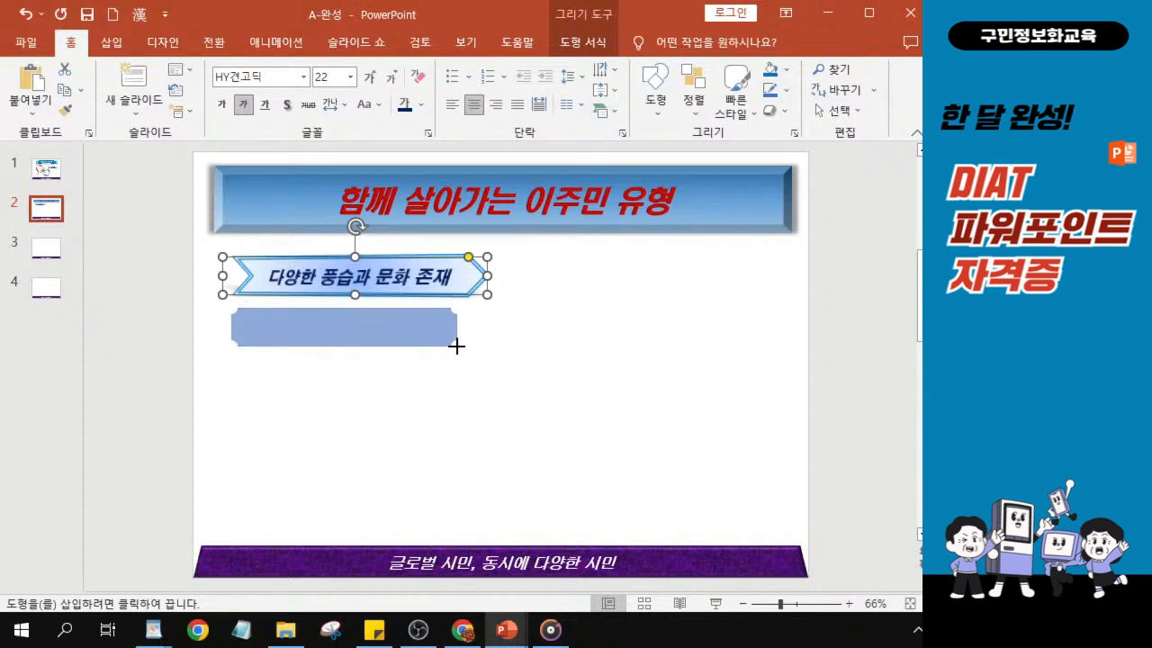
{"action": "left_click_drag", "start_coordinate": [456, 346], "coordinate": [458, 345]}
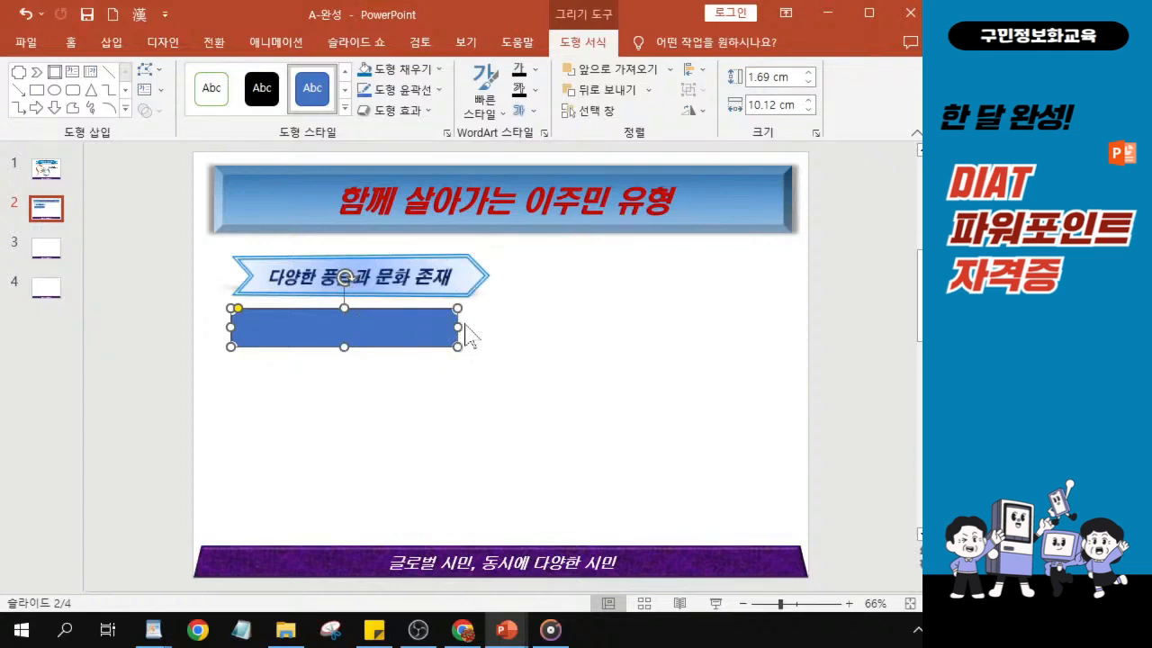
- Widen the plaque to about 10.89 cm and the chevron to about 12.43 cm
{"action": "left_click_drag", "start_coordinate": [458, 327], "coordinate": [475, 327]}
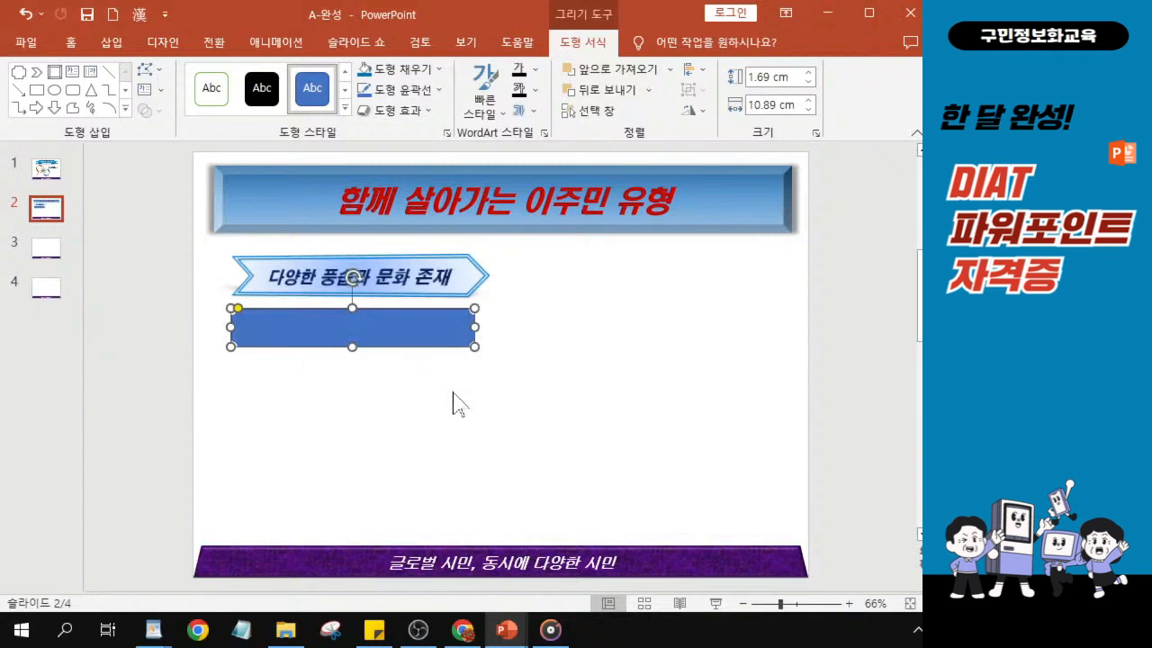
{"action": "left_click", "coordinate": [459, 280]}
{"action": "left_click_drag", "start_coordinate": [491, 277], "coordinate": [501, 275]}
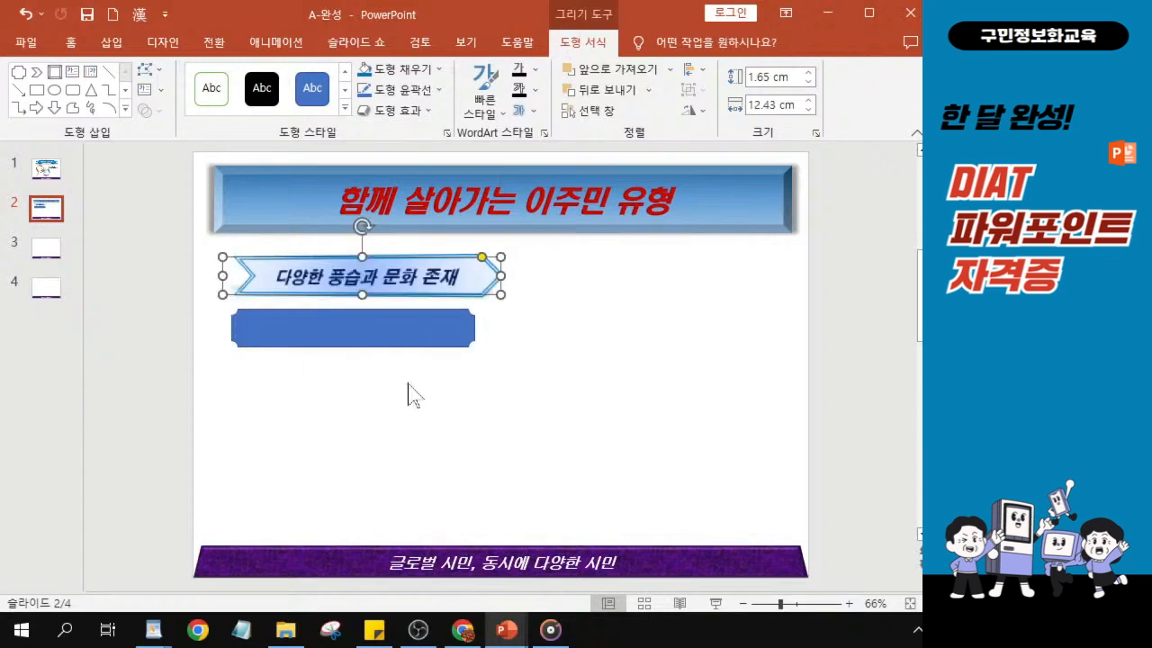
- Move the plaque slightly down and to the left so its frame lines up with the chevron's left edge
{"action": "left_click", "coordinate": [401, 329]}
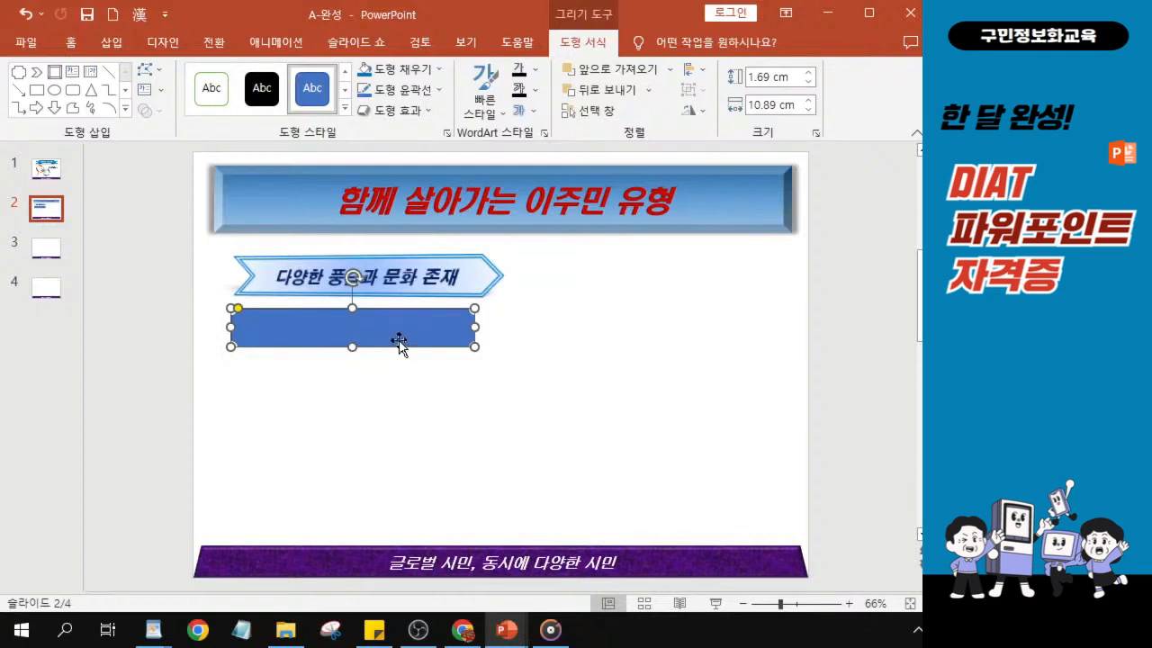
{"action": "left_click_drag", "start_coordinate": [362, 336], "coordinate": [354, 347]}
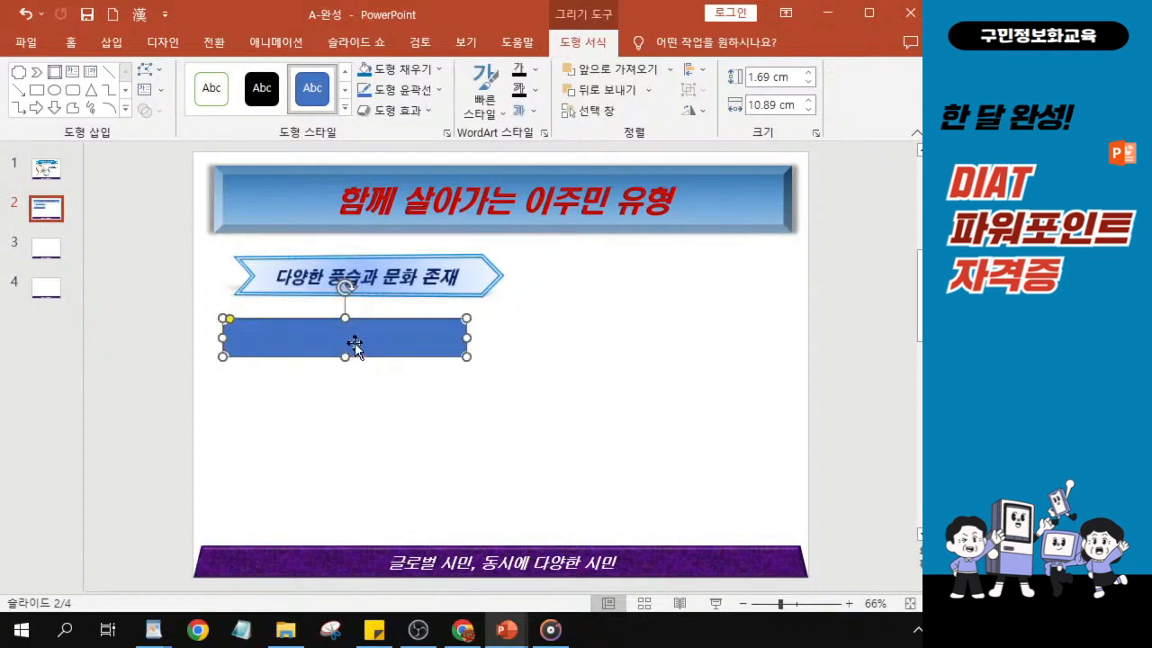
{"action": "left_click", "coordinate": [354, 345]}
{"action": "left_click", "coordinate": [378, 319]}
{"action": "left_click", "coordinate": [386, 331]}
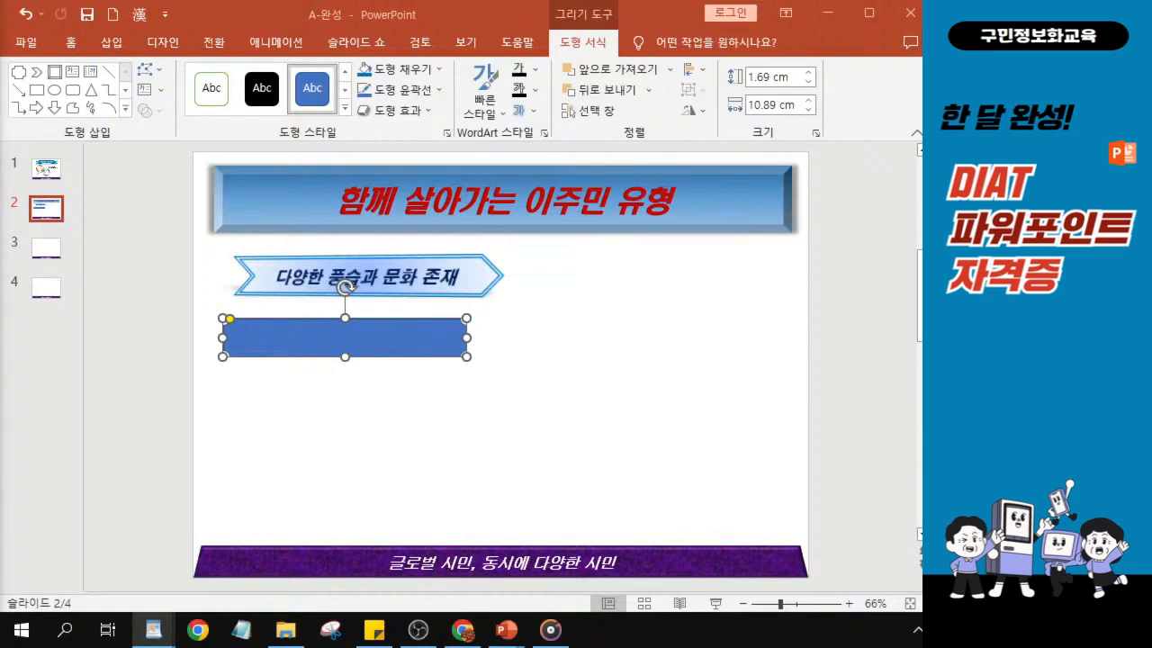
- Fill the plaque beneath the chevron with the blue tissue paper texture (파랑 박엽지)
{"action": "left_click", "coordinate": [318, 338]}
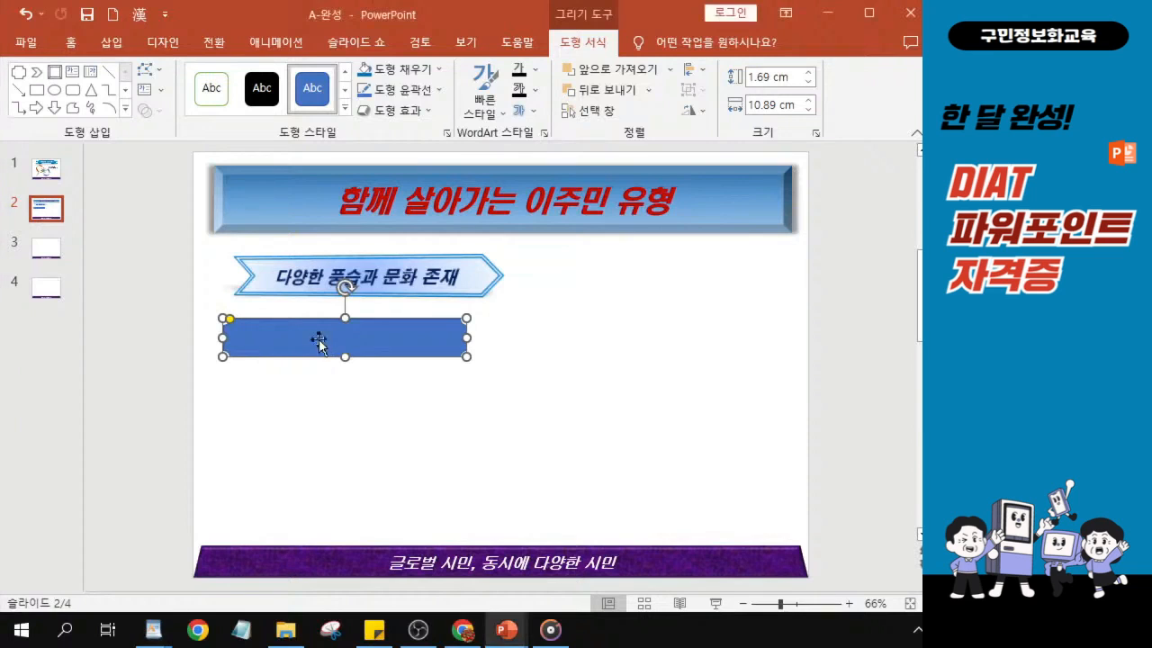
{"action": "left_click", "coordinate": [437, 72]}
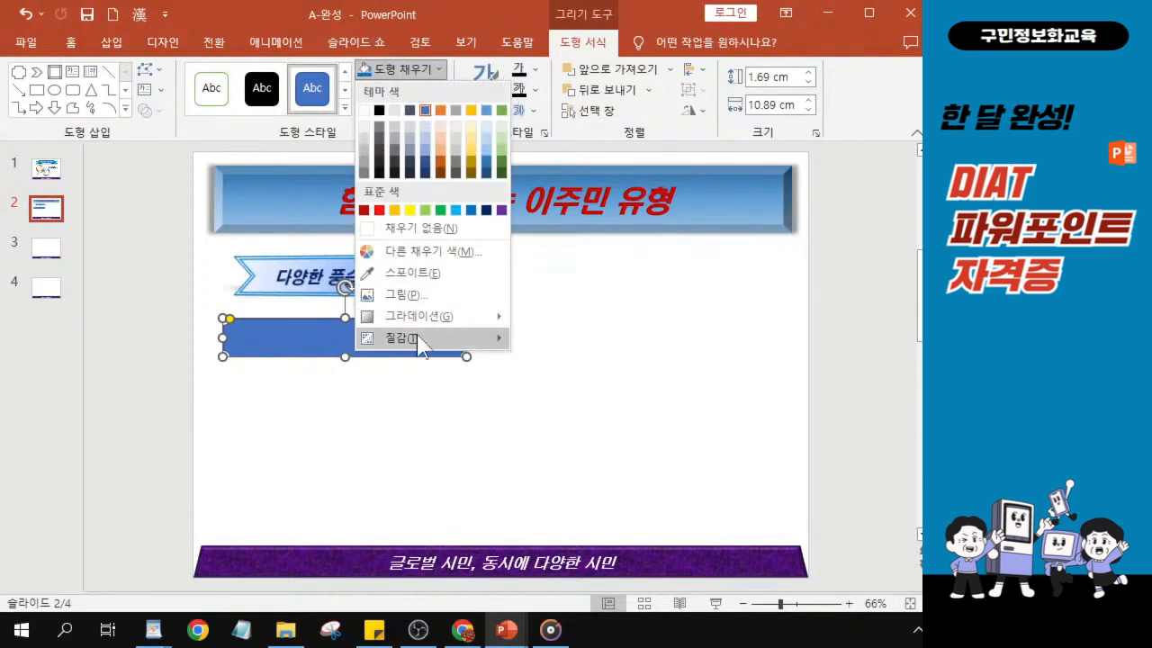
{"action": "mouse_move", "coordinate": [419, 344]}
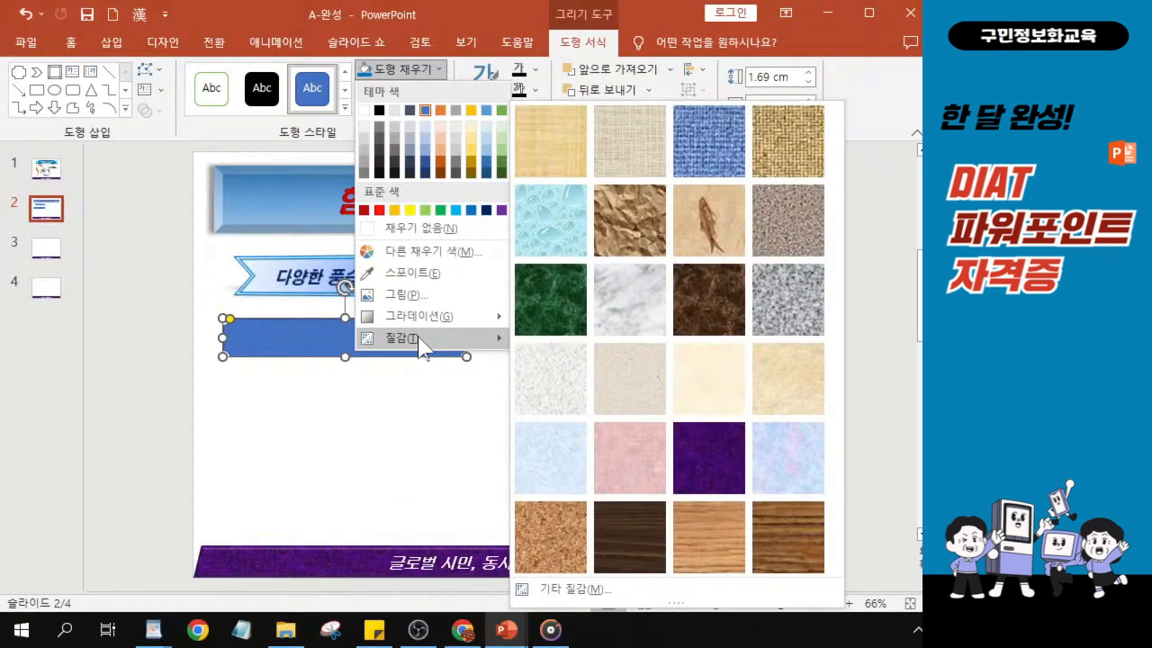
{"action": "left_click", "coordinate": [419, 344]}
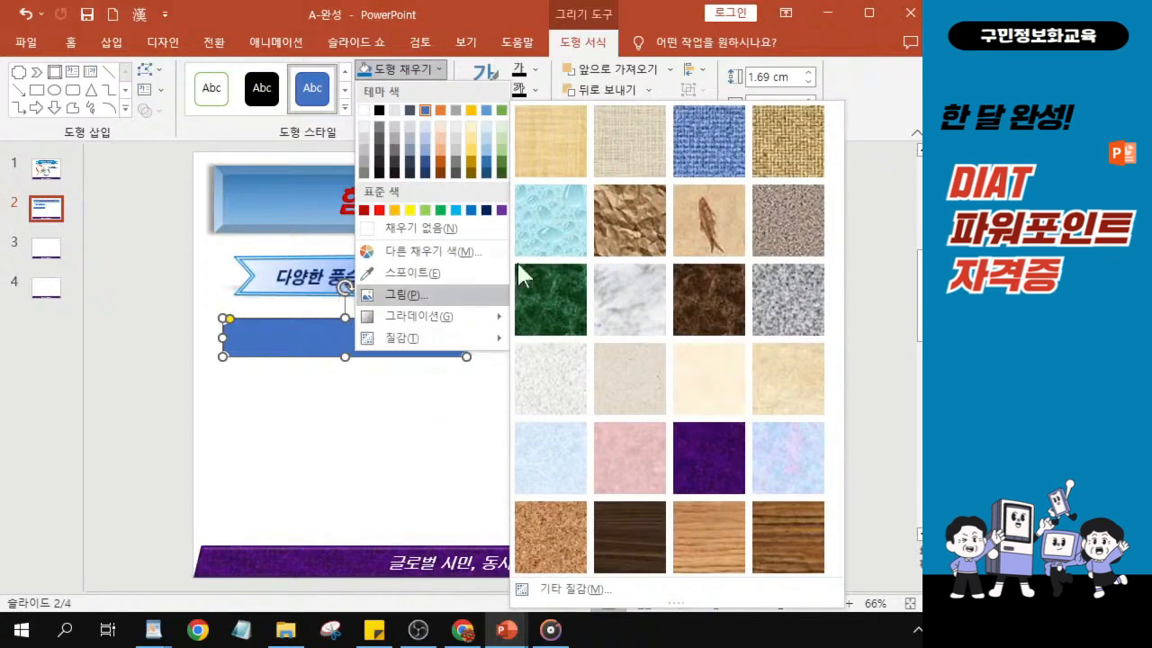
{"action": "left_click", "coordinate": [559, 454]}
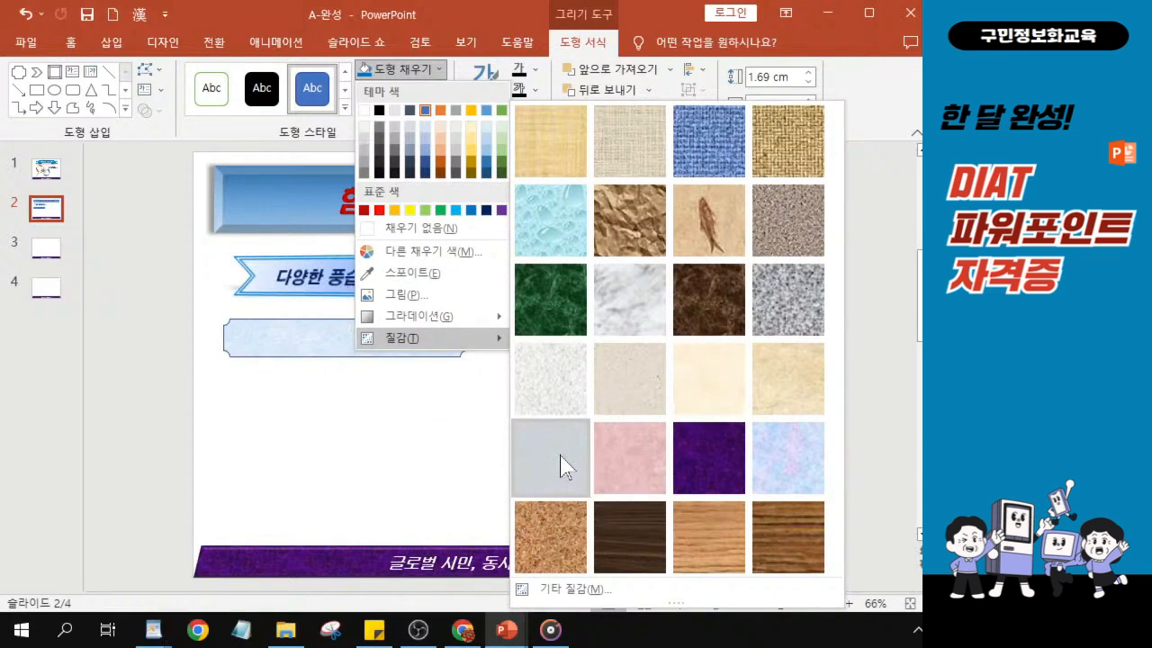
{"action": "left_click", "coordinate": [560, 466]}
{"action": "left_click", "coordinate": [560, 466]}
{"action": "left_click", "coordinate": [560, 466]}
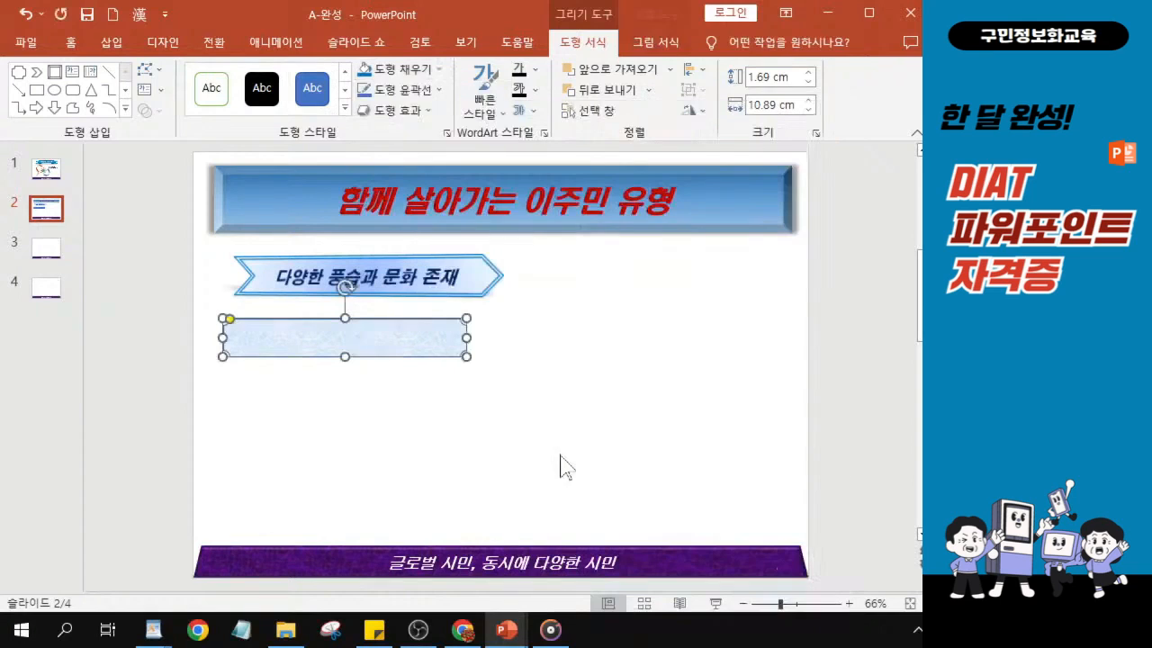
- Remove the plaque's outline and apply the bevel effect that comes first in the second row of bevel presets
{"action": "left_click", "coordinate": [411, 97]}
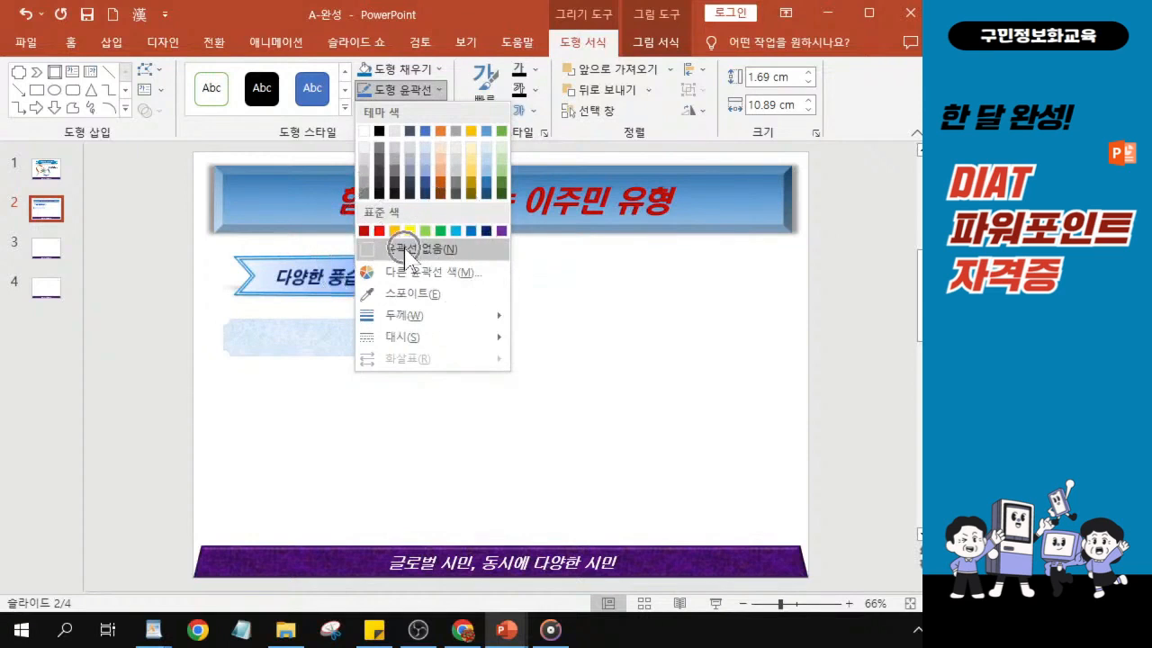
{"action": "left_click", "coordinate": [405, 251]}
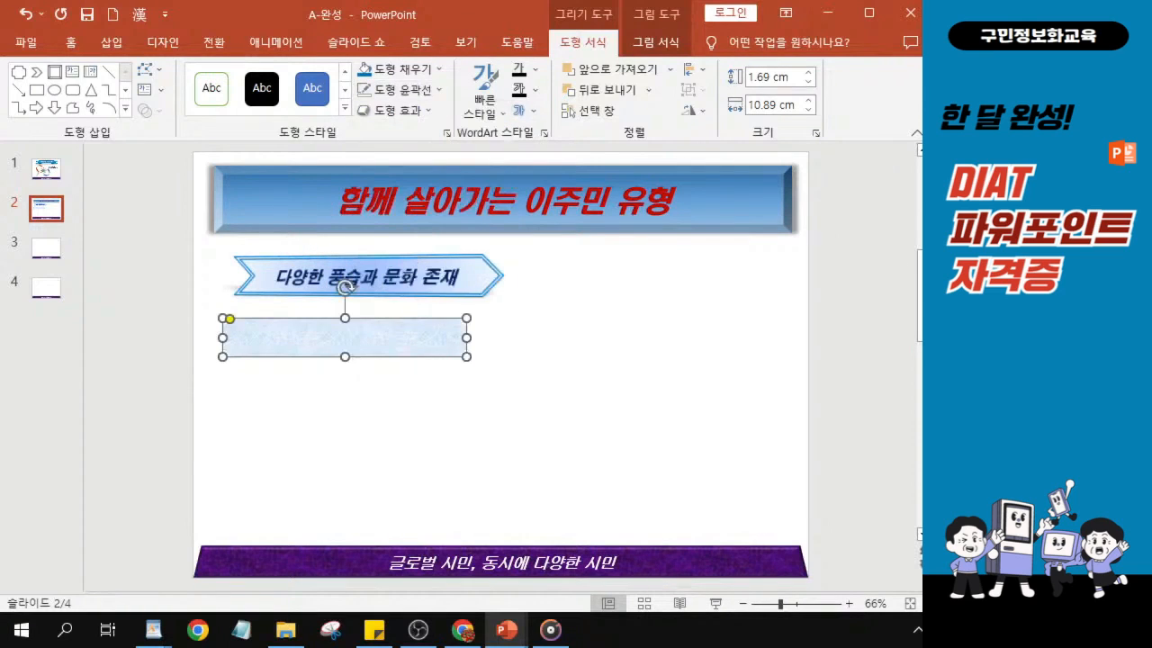
{"action": "left_click", "coordinate": [400, 110]}
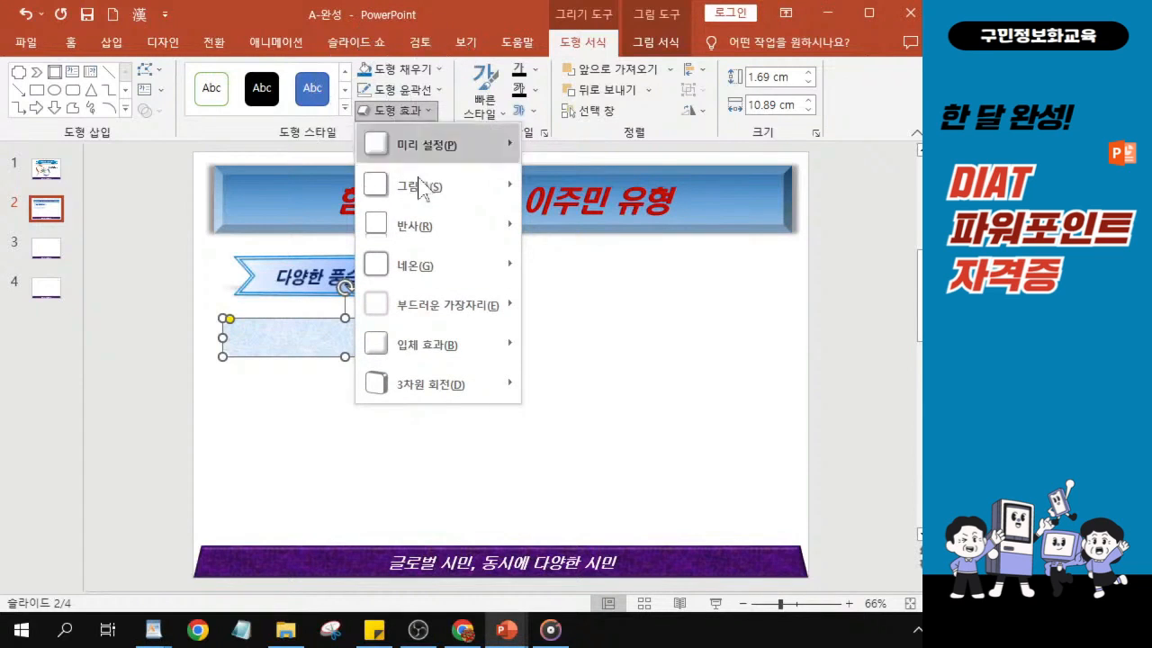
{"action": "mouse_move", "coordinate": [466, 348]}
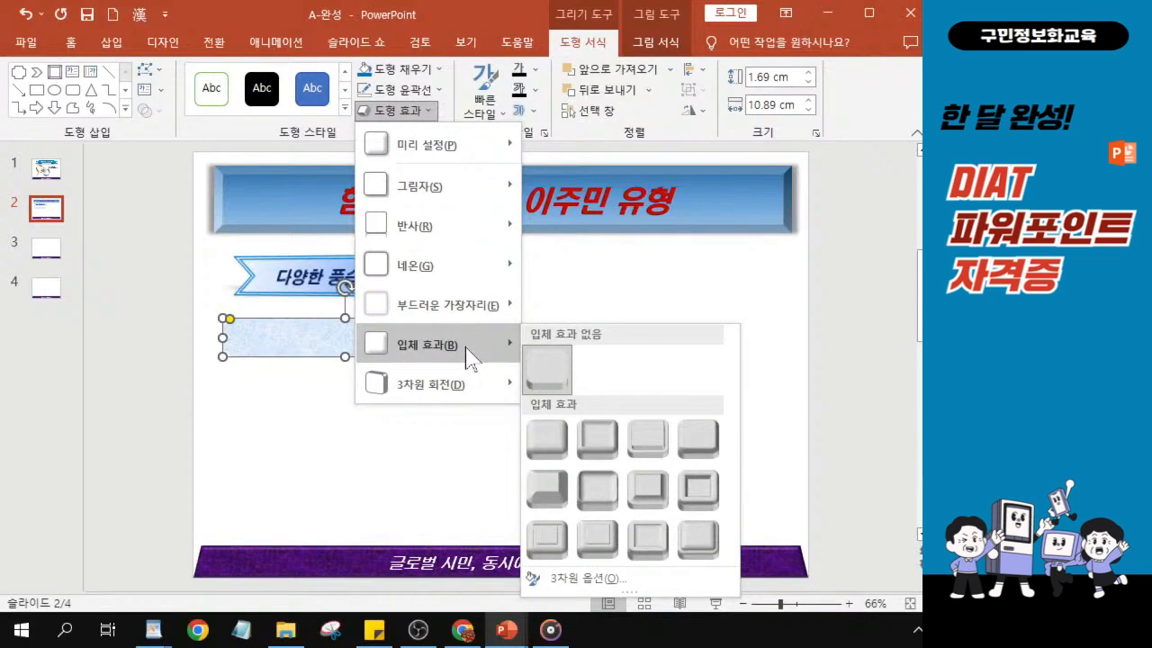
{"action": "left_click", "coordinate": [550, 477]}
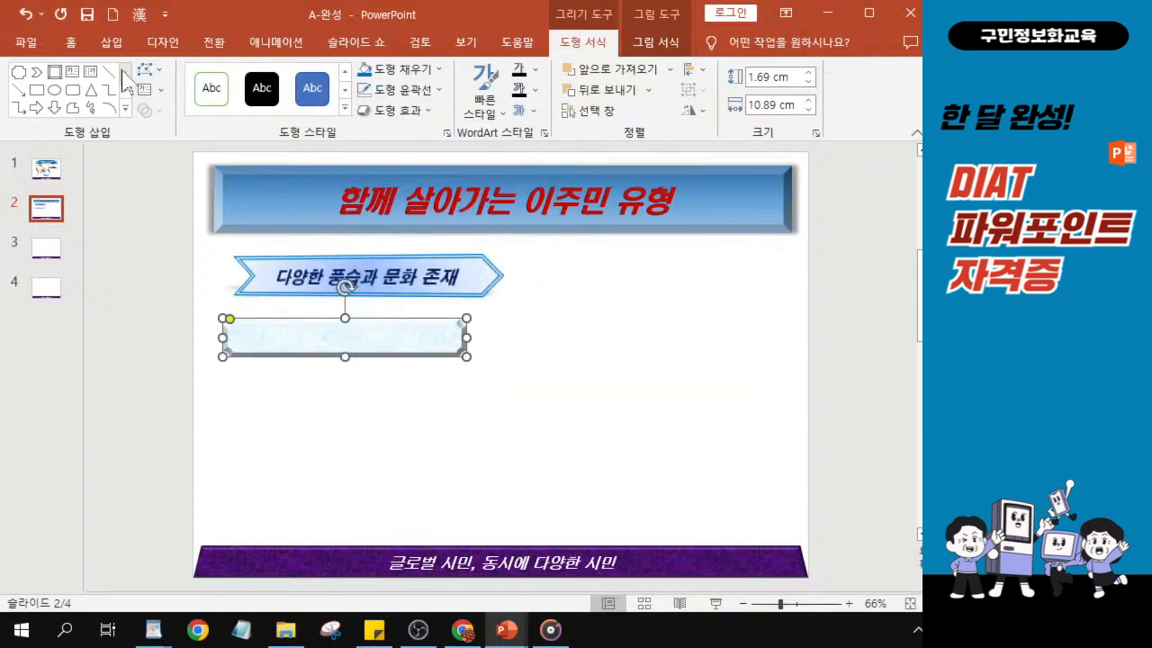
- Set the plaque's text font to 굴림
{"action": "left_click", "coordinate": [72, 43]}
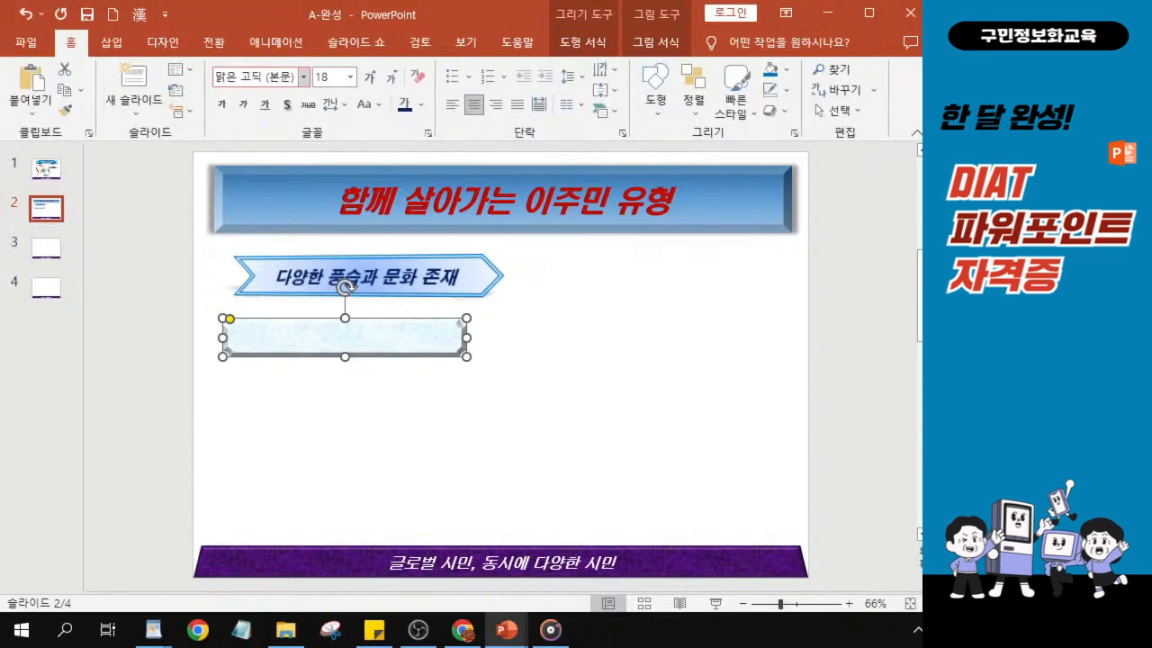
{"action": "left_click", "coordinate": [263, 77]}
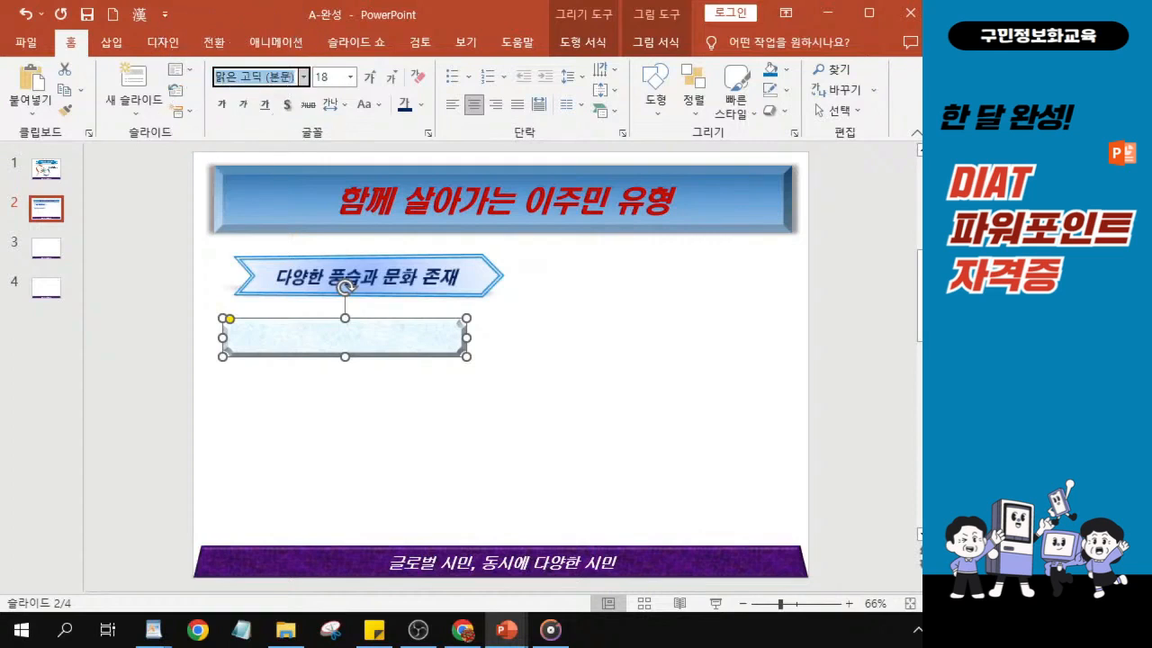
{"action": "key", "text": "BackSpace"}
{"action": "type", "text": "구림"}
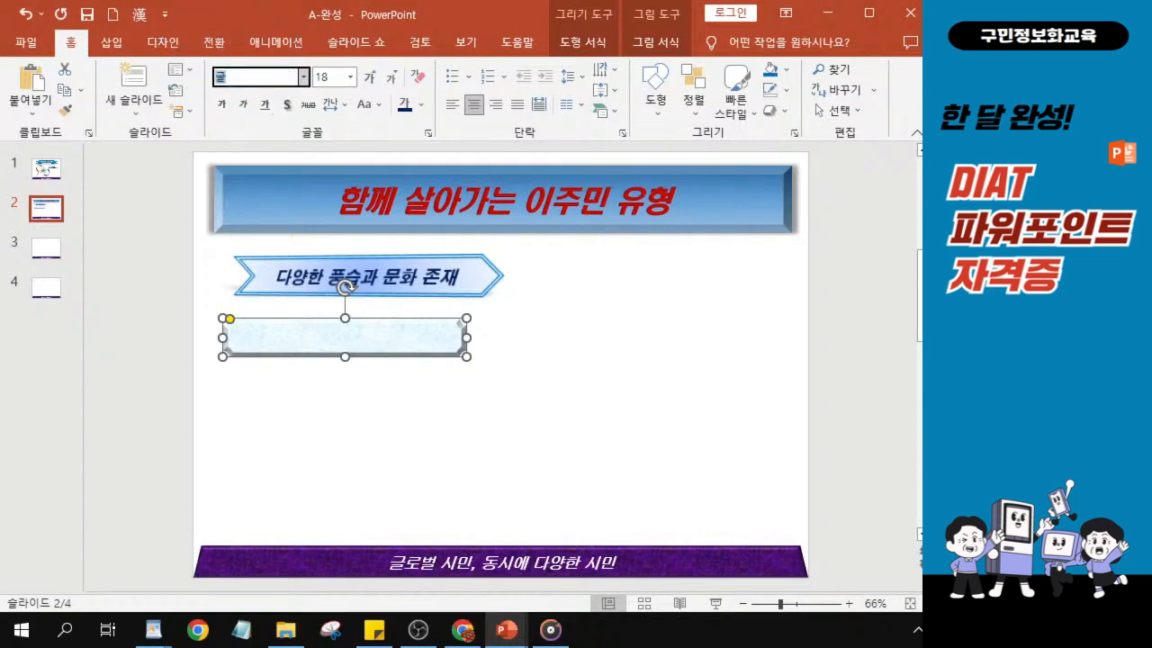
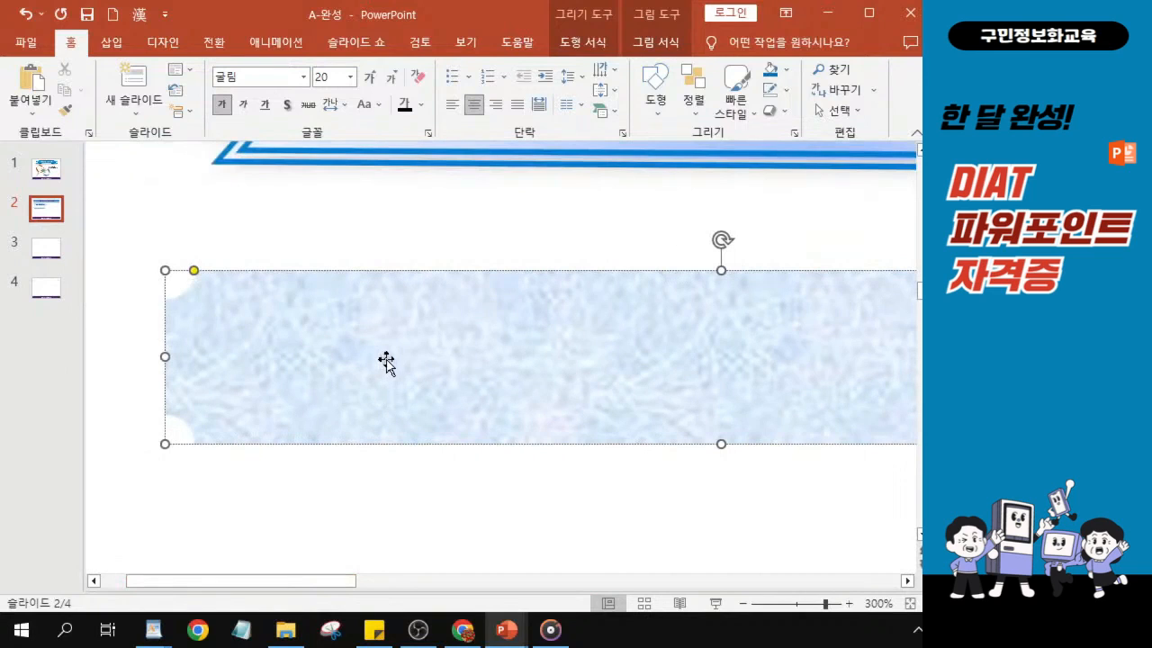
- Enter the text ‘틀림’이 아니라 ‘다름’ in the plaque beneath the chevron heading
{"action": "type", "text": "'"}
{"action": "type", "text": "틀"}
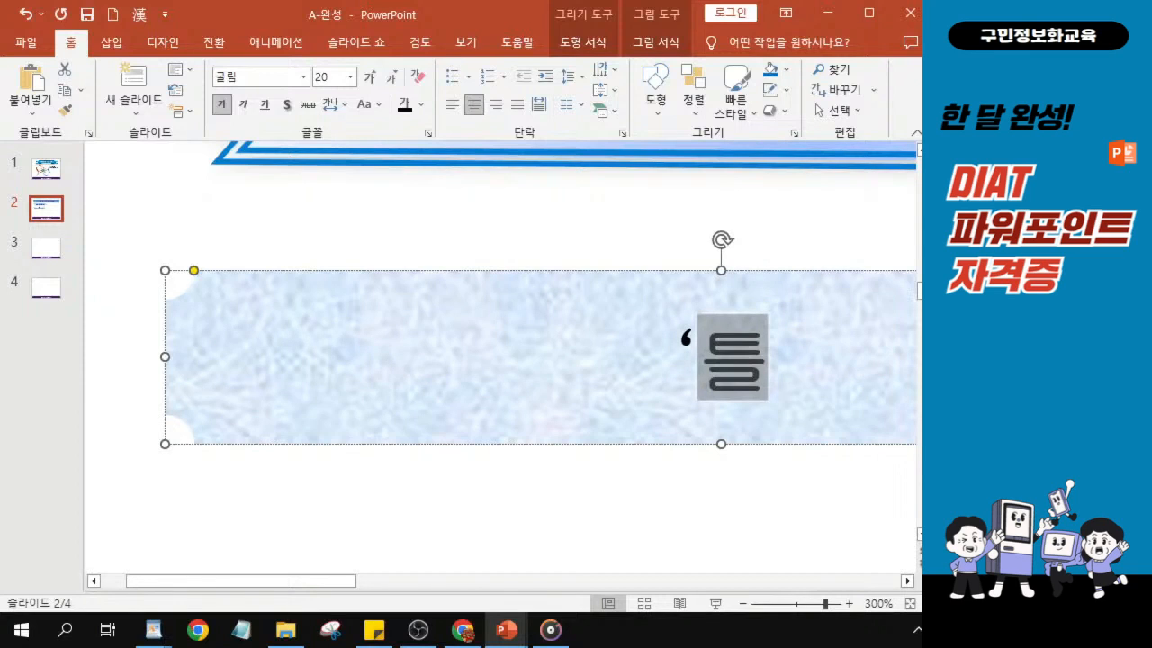
{"action": "key", "text": "alt+Tab"}
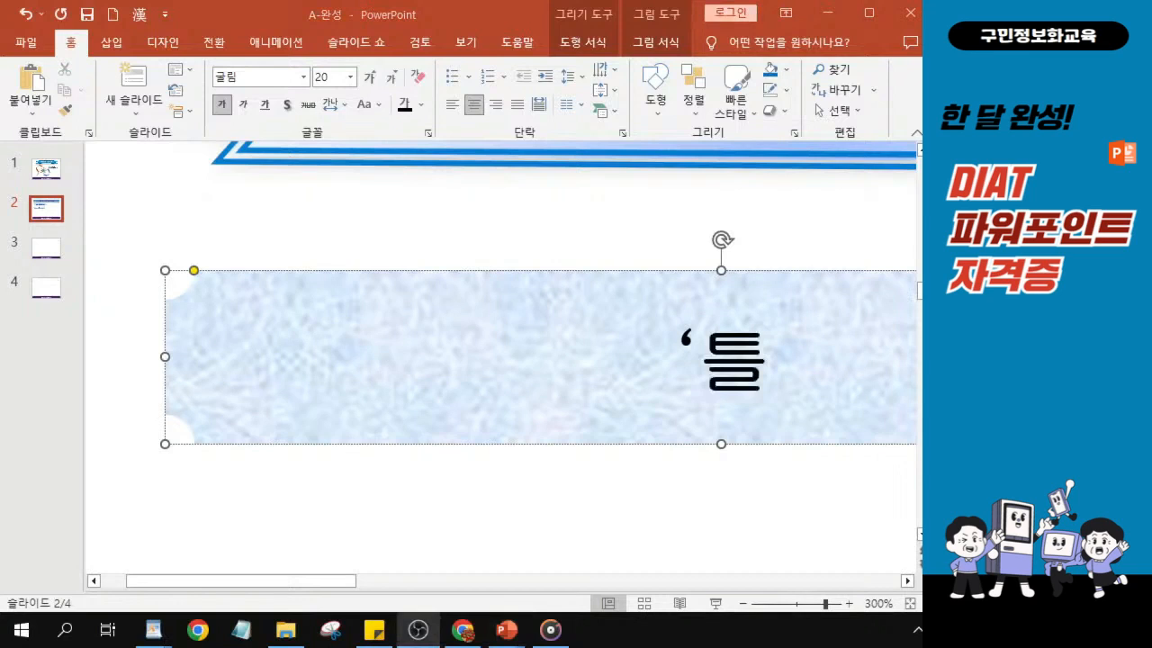
{"action": "left_click", "coordinate": [771, 365]}
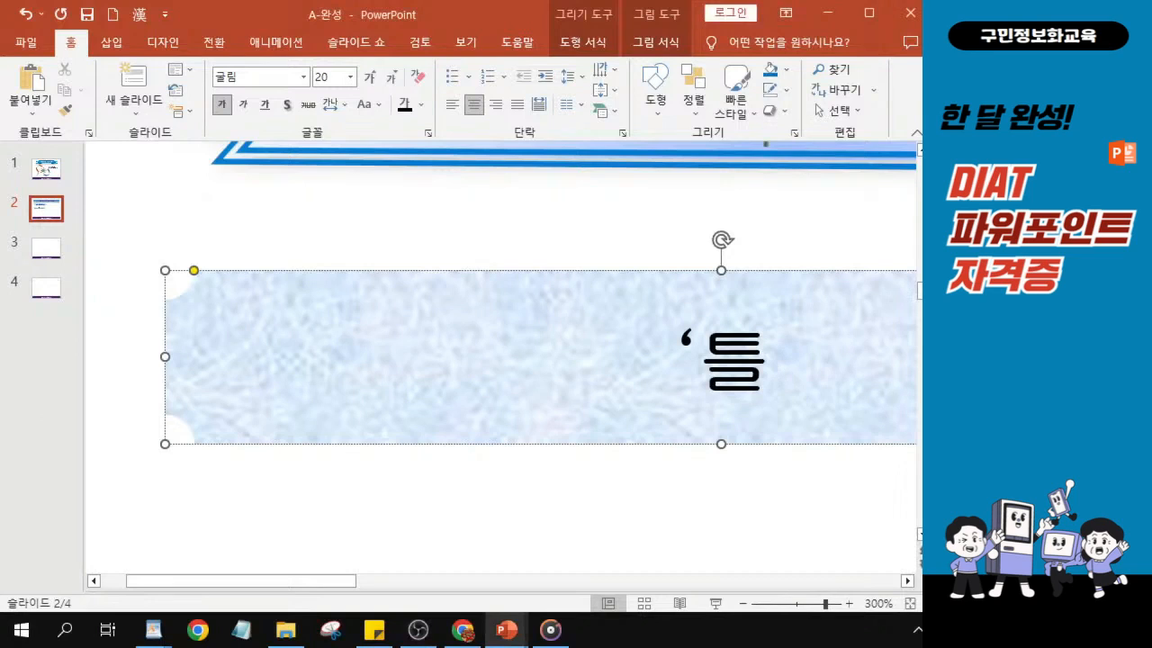
{"action": "type", "text": "림"}
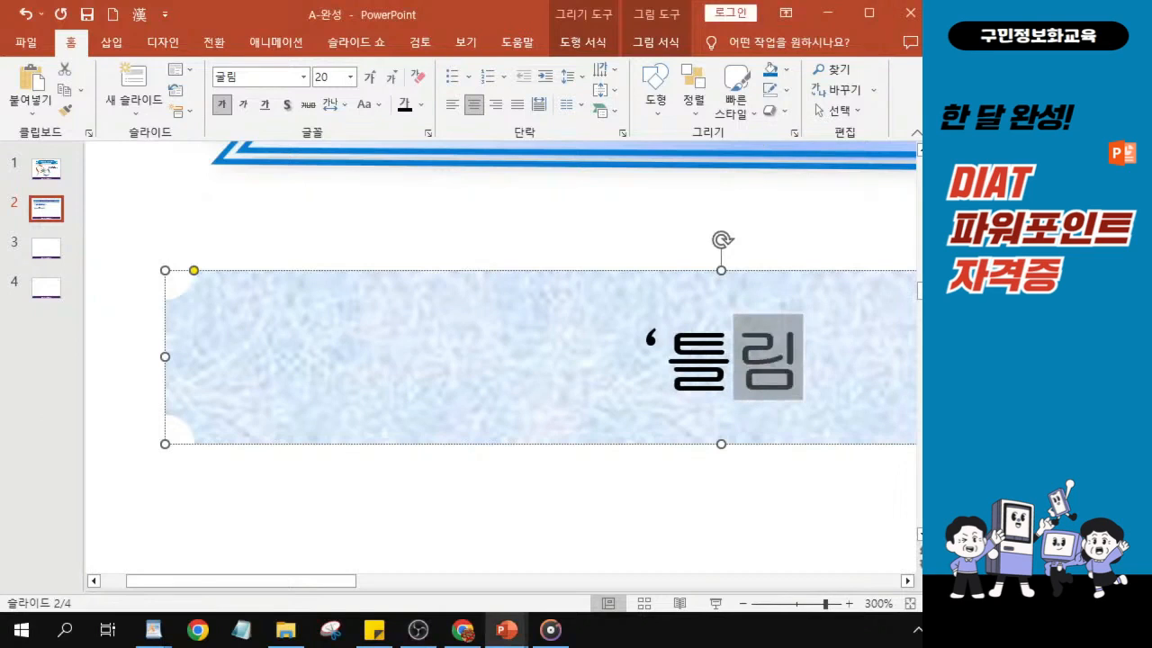
{"action": "type", "text": "'"}
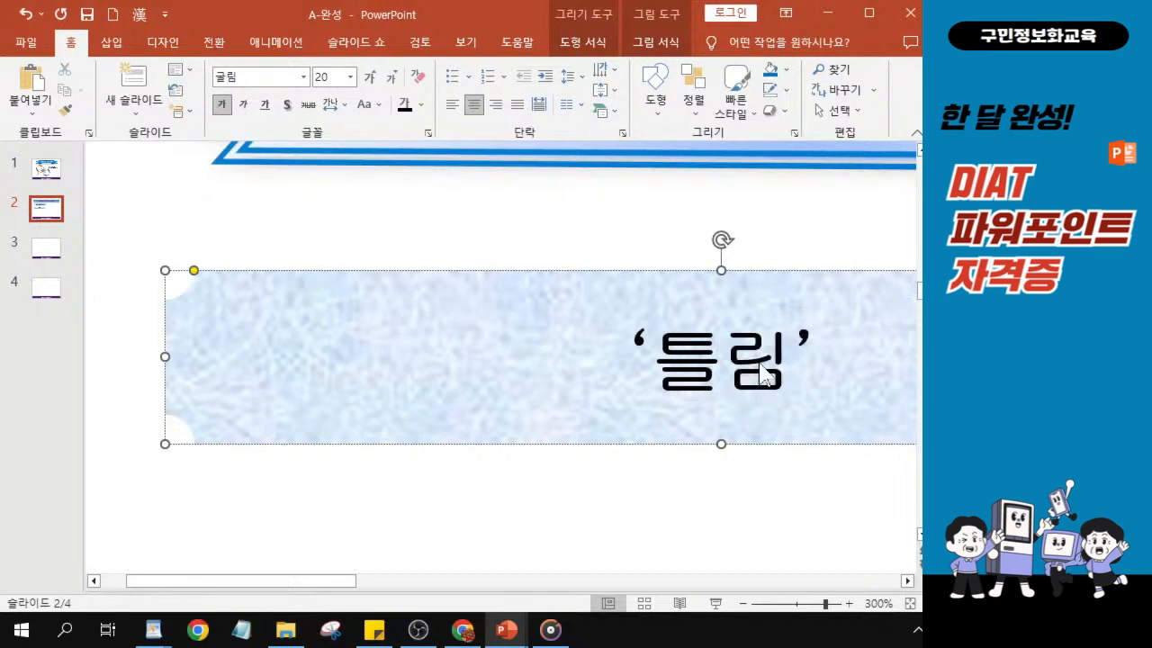
{"action": "type", "text": "이 아니라"}
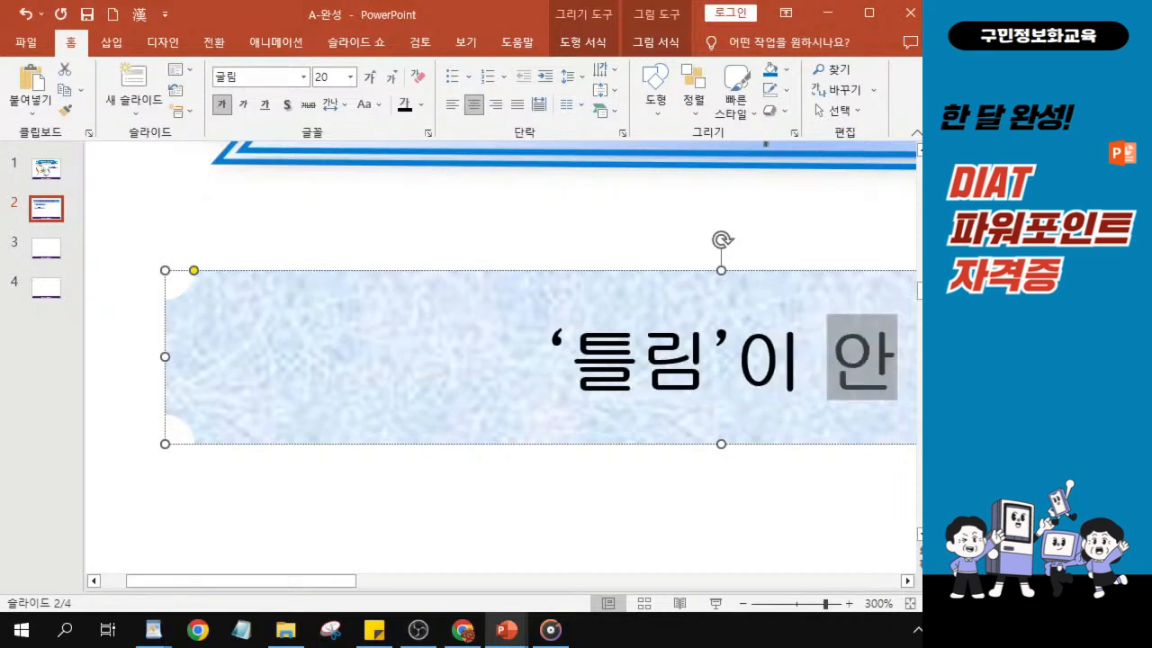
{"action": "type", "text": " '다르"}
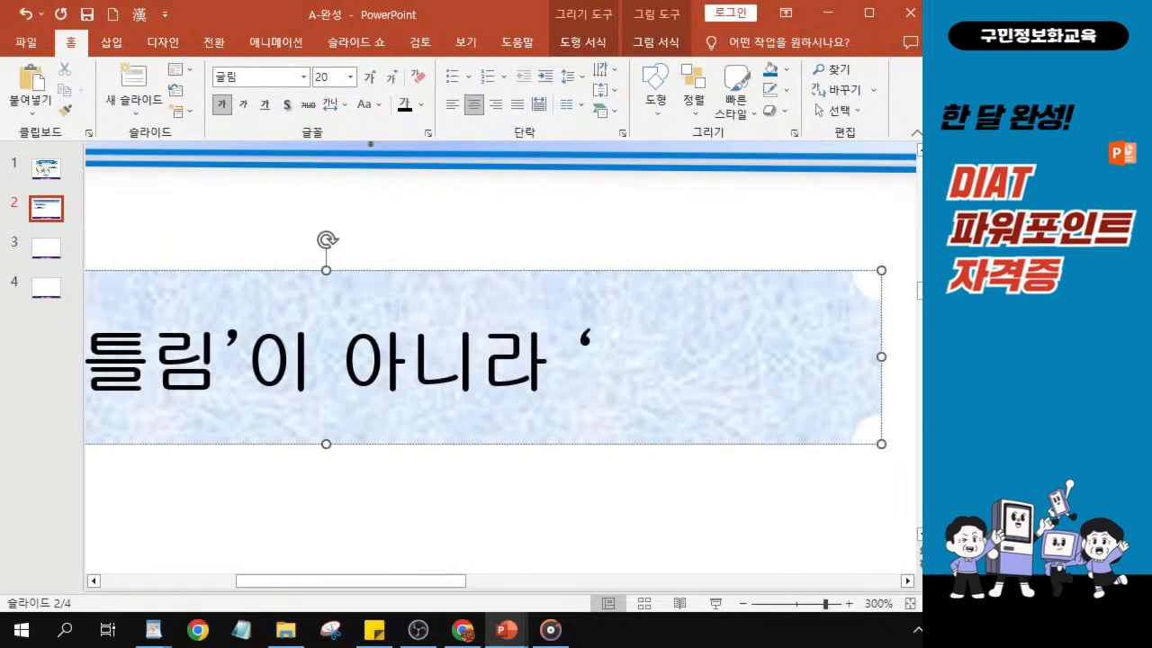
{"action": "type", "text": "ㅁ '"}
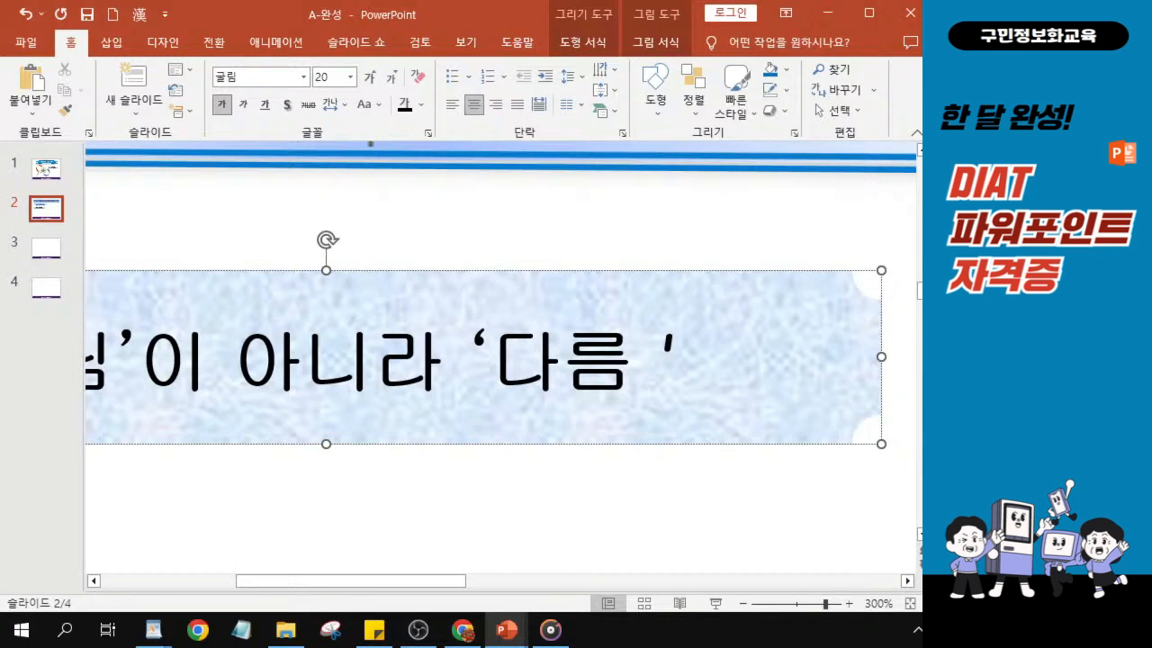
{"action": "key", "text": "BackSpace"}
{"action": "key", "text": "Delete"}
{"action": "key", "text": "Delete"}
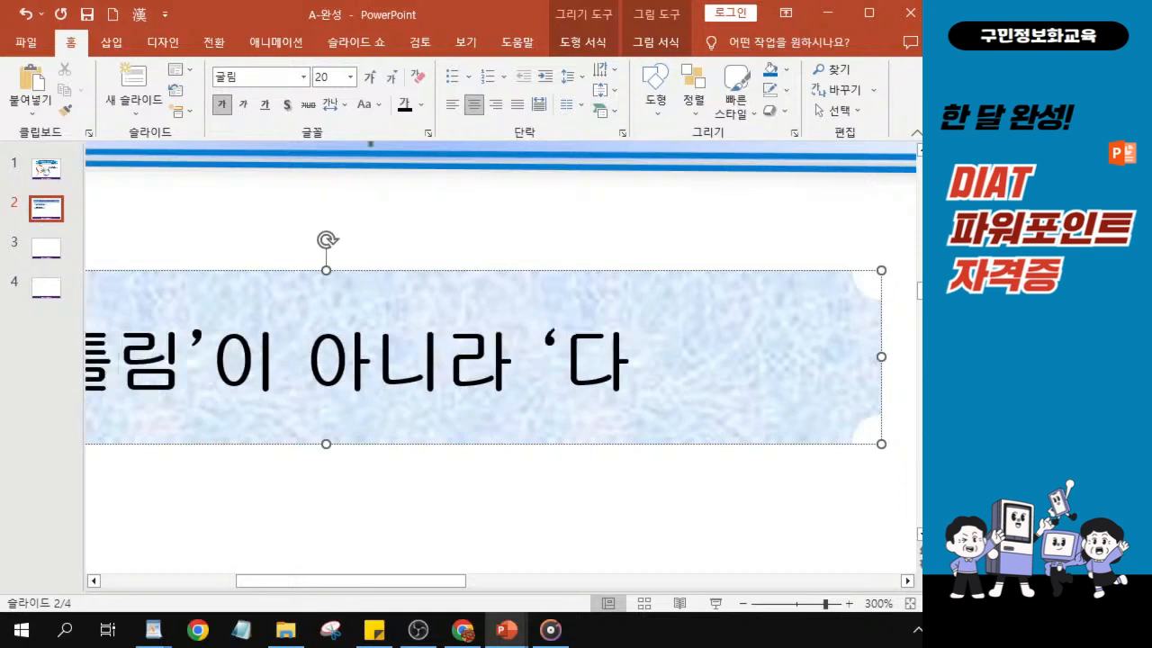
{"action": "type", "text": "름"}
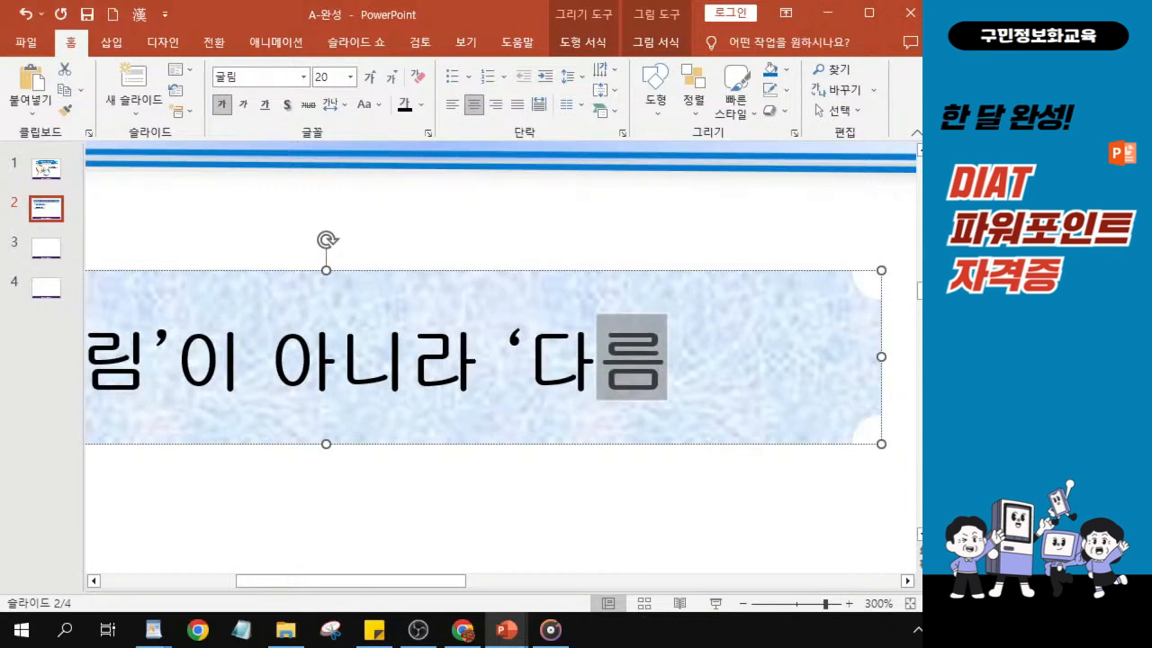
{"action": "type", "text": "'"}
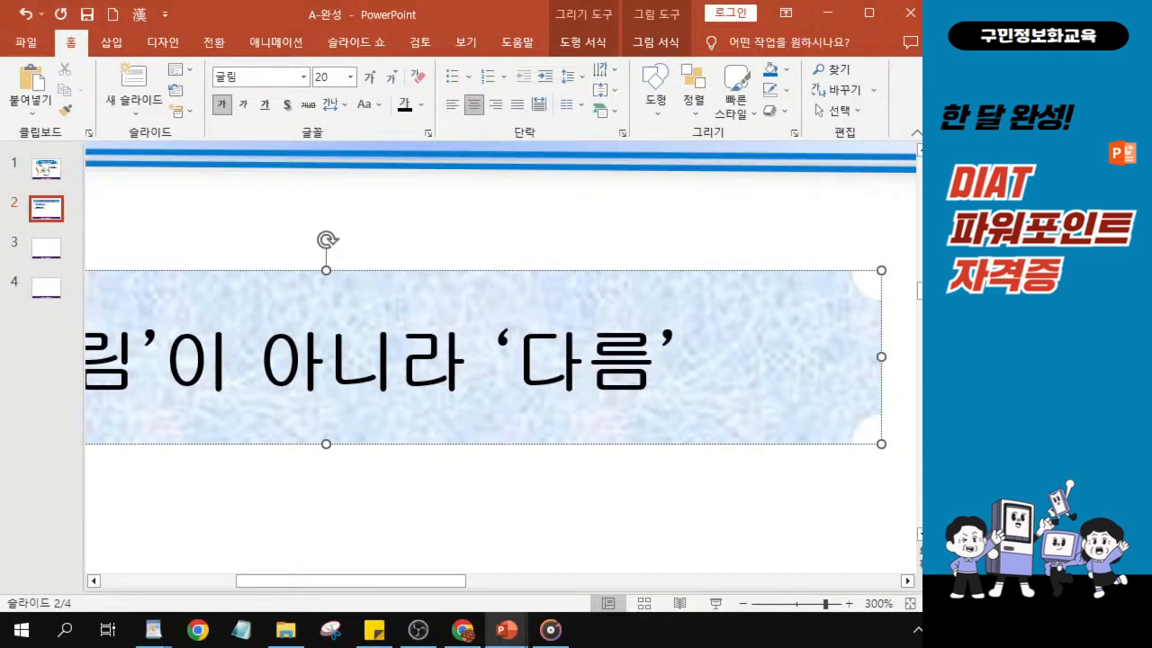
{"action": "left_click_drag", "start_coordinate": [386, 589], "coordinate": [321, 591]}
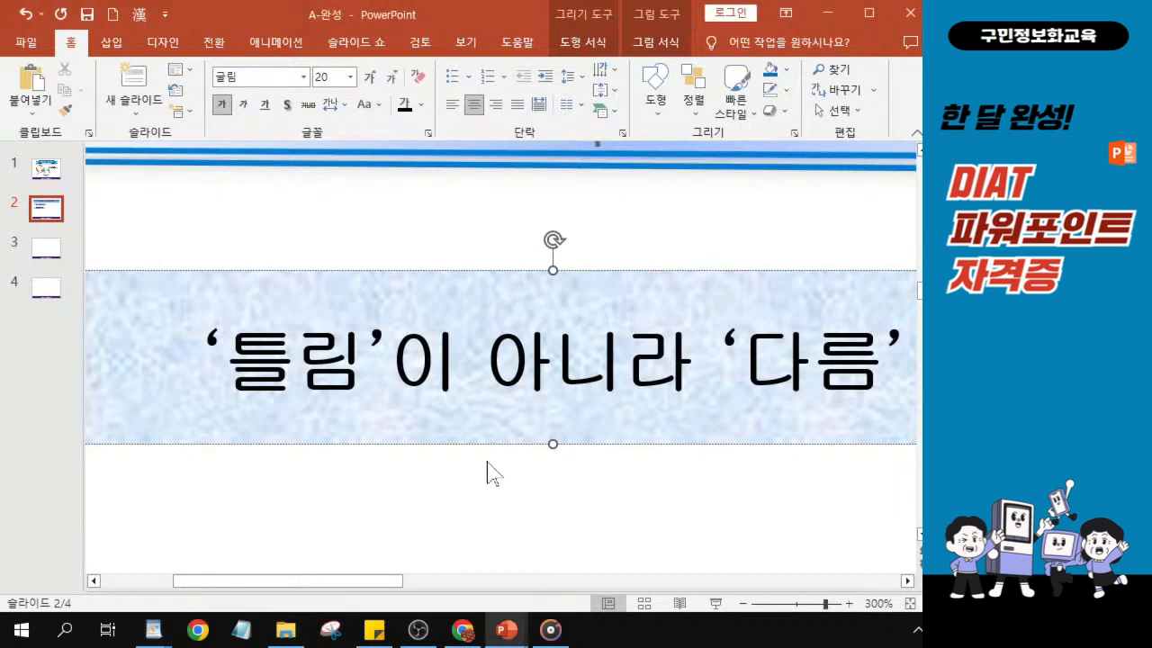
{"action": "scroll", "coordinate": [488, 471], "scroll_direction": "down", "scroll_amount": 5}
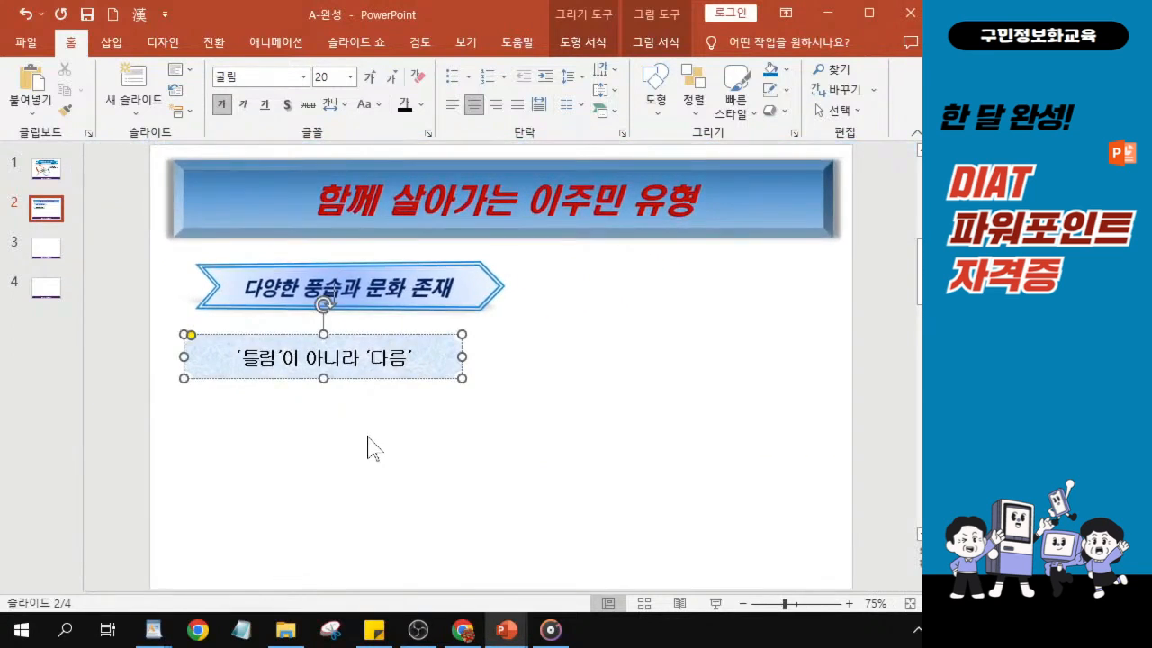
{"action": "scroll", "coordinate": [367, 444], "scroll_direction": "down", "scroll_amount": 1}
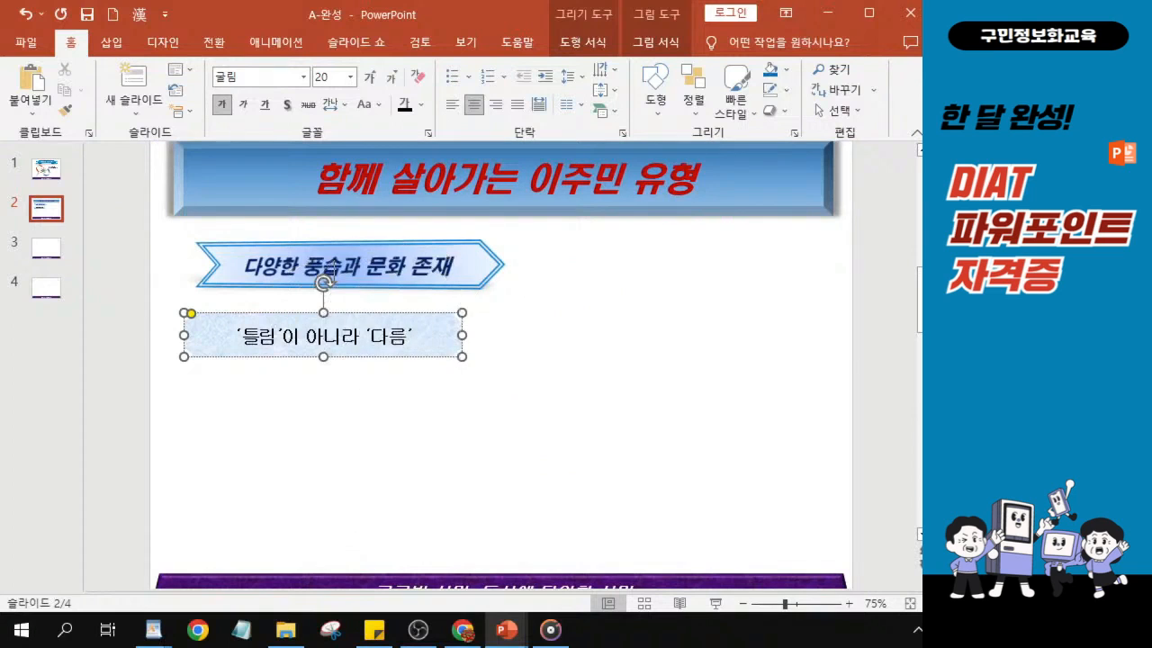
{"action": "left_click", "coordinate": [336, 405]}
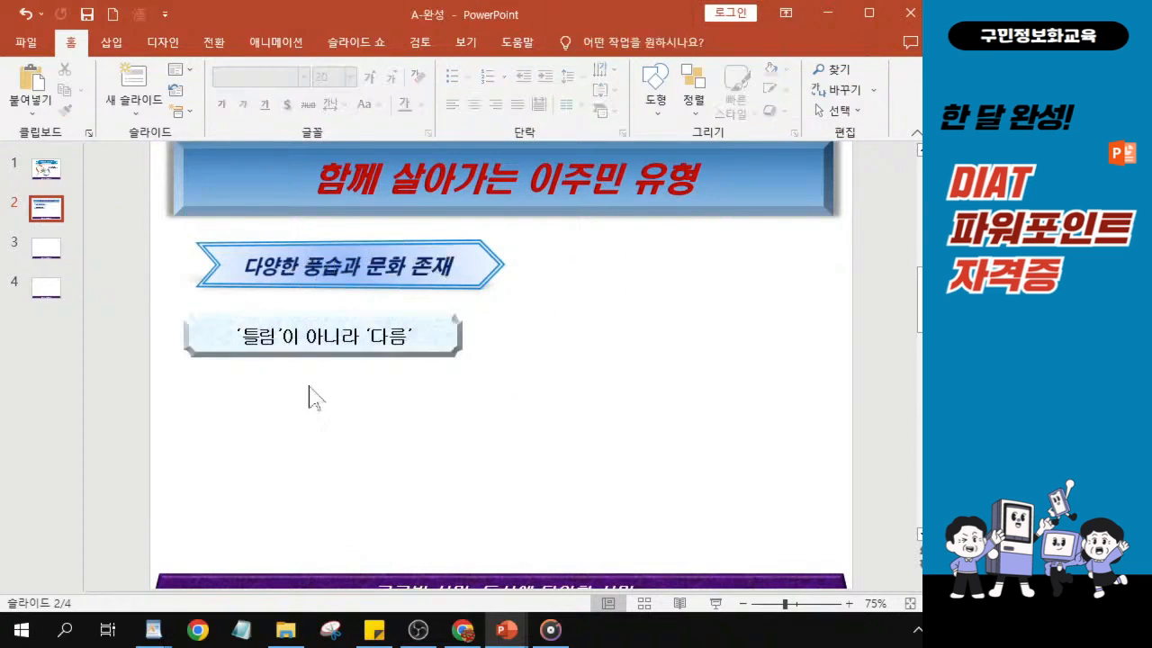
- Place three copies of the plaque straight below the original, leaving a wider gap above the lowest copy
{"action": "left_click", "coordinate": [347, 353]}
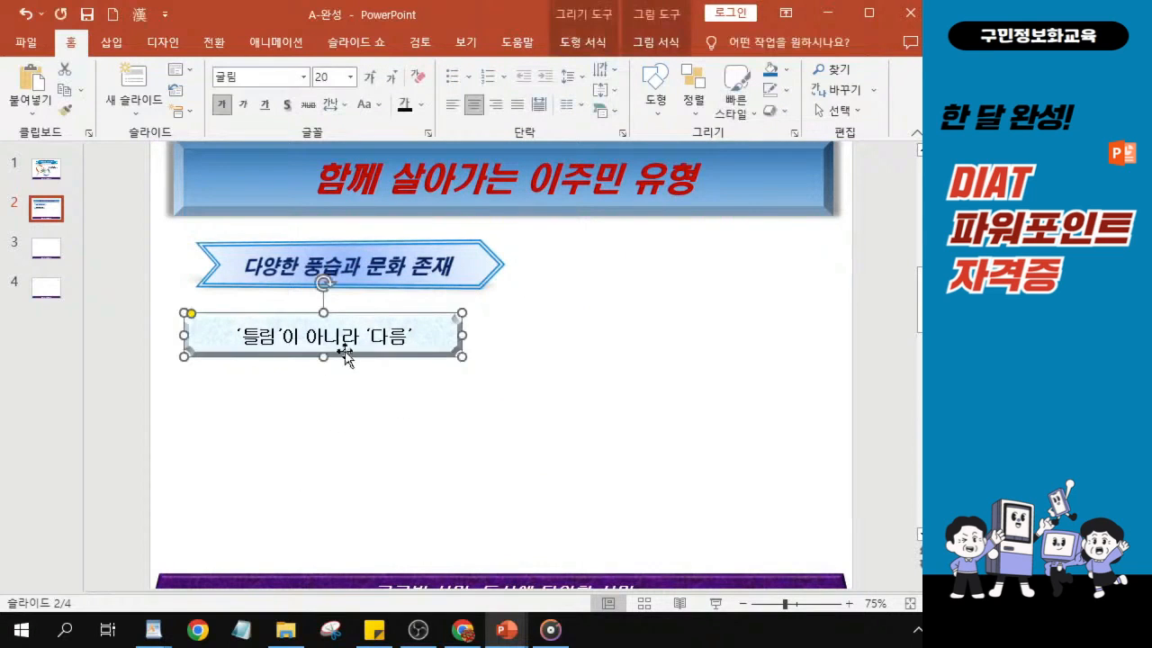
{"action": "left_click", "coordinate": [386, 429]}
{"action": "left_click", "coordinate": [350, 346]}
{"action": "key", "text": "ctrl"}
{"action": "key", "text": "ctrl"}
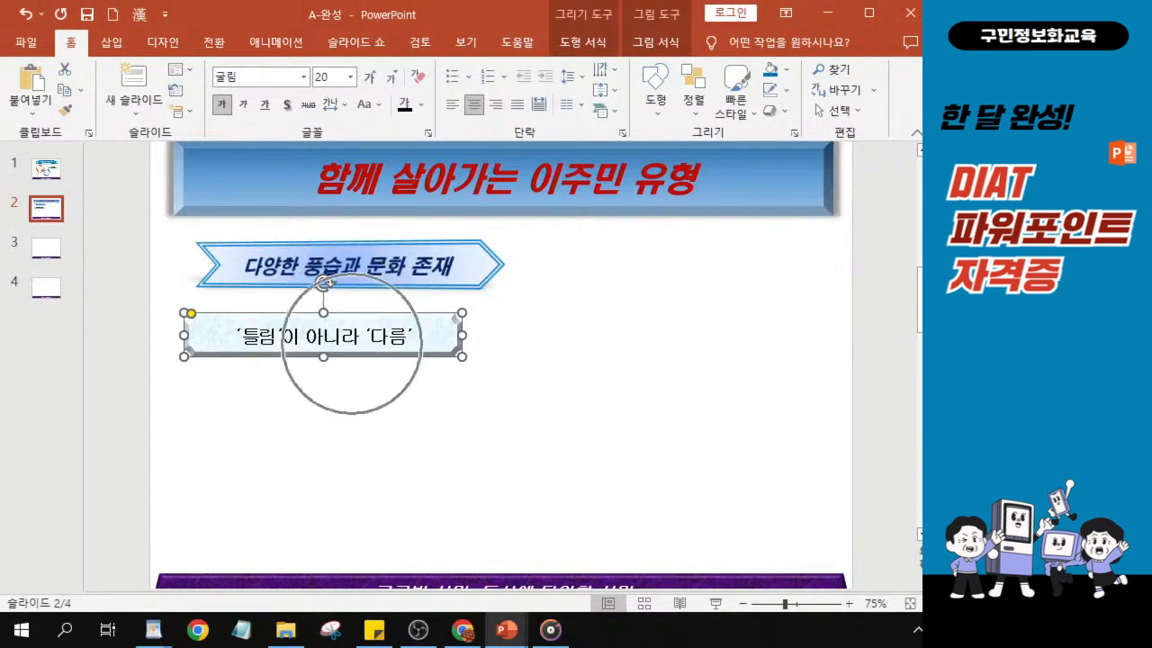
{"action": "key", "text": "ctrl"}
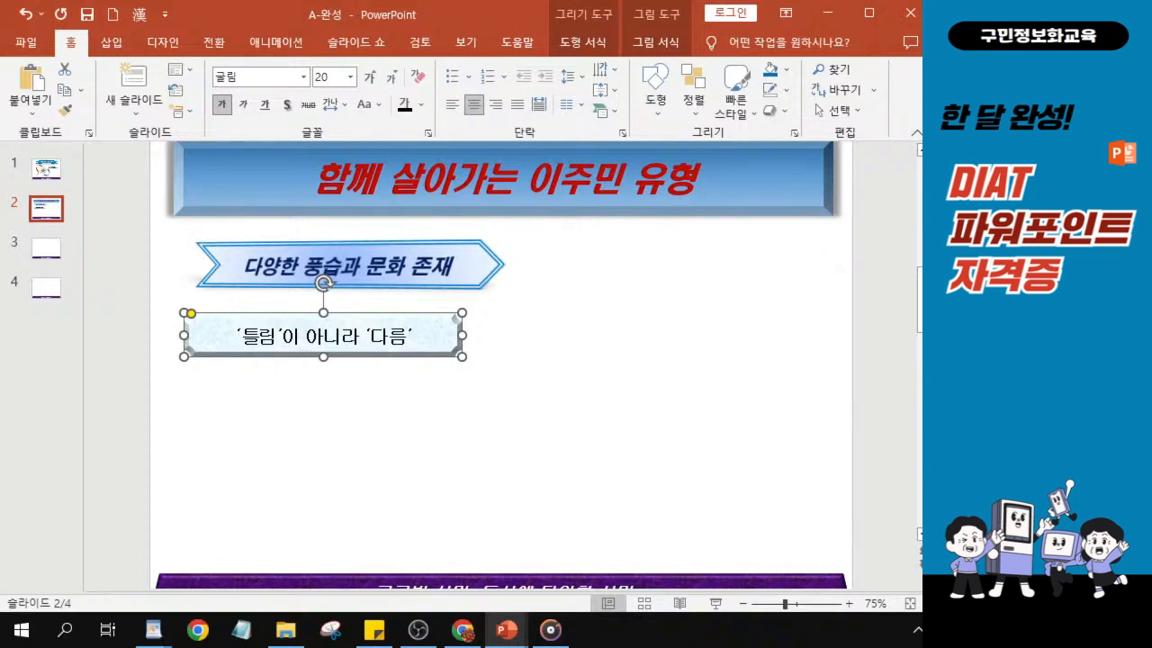
{"action": "left_click_drag", "start_coordinate": [381, 357], "coordinate": [371, 517]}
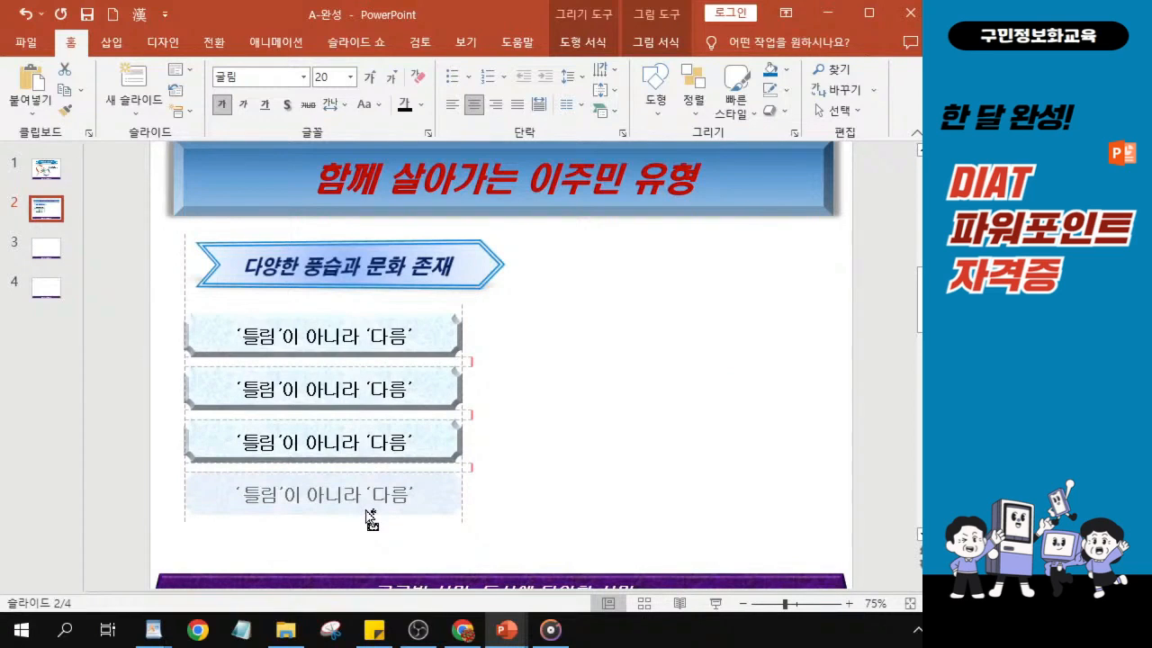
{"action": "left_click_drag", "start_coordinate": [367, 511], "coordinate": [376, 531]}
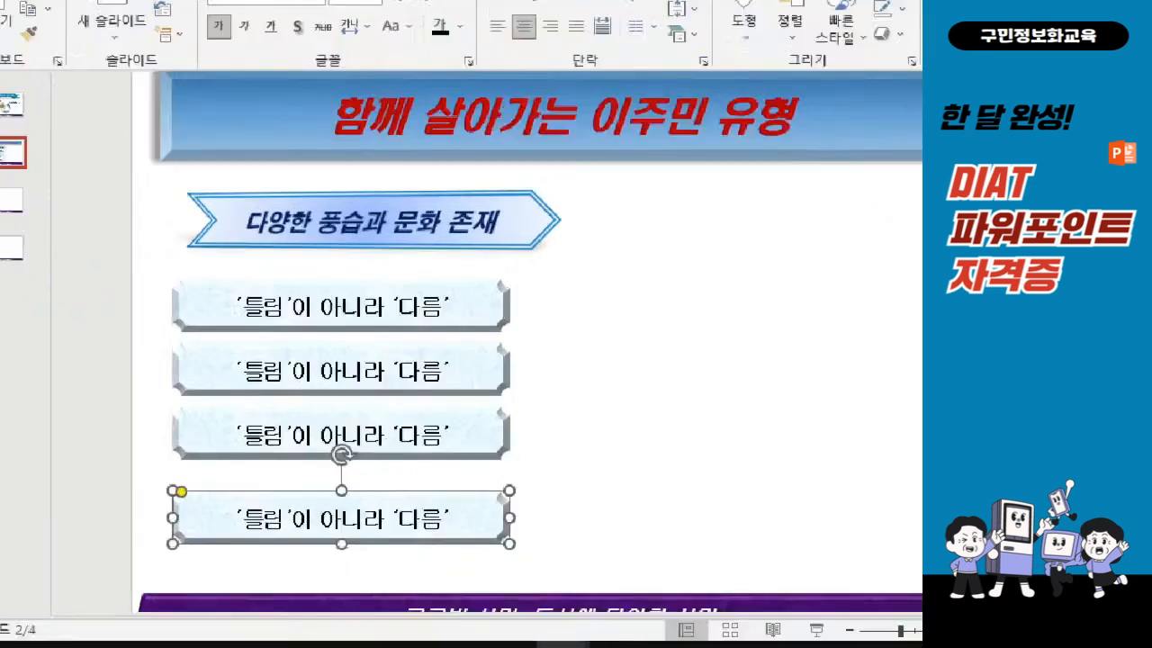
{"action": "left_click", "coordinate": [234, 473]}
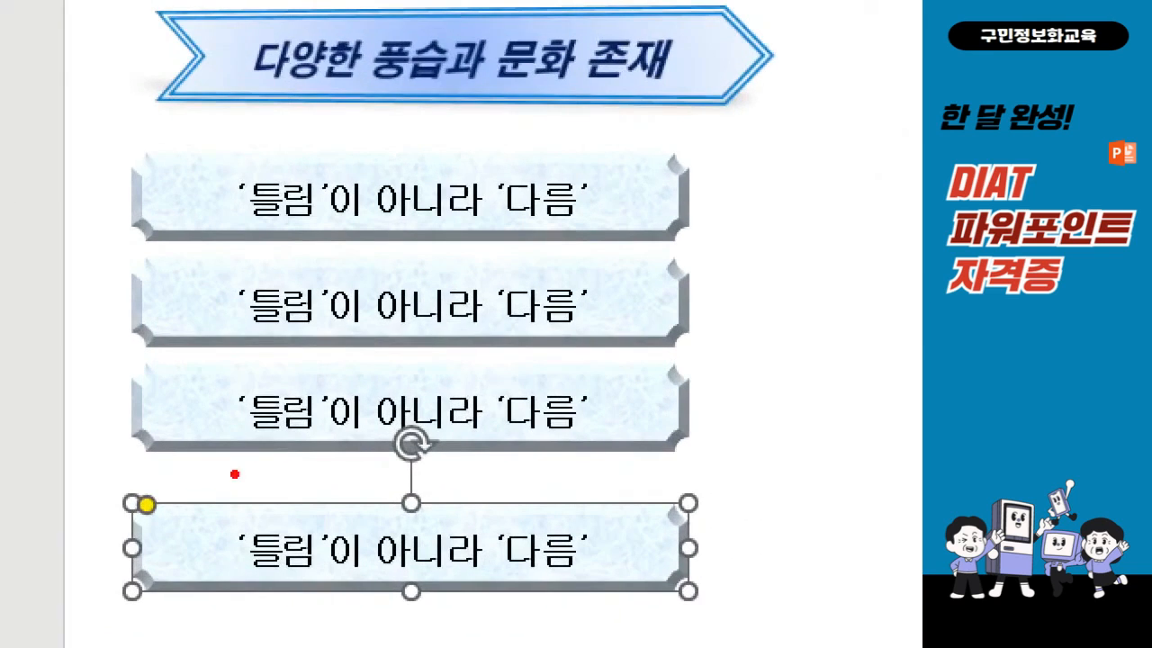
{"action": "left_click_drag", "start_coordinate": [202, 322], "coordinate": [208, 339]}
{"action": "left_click_drag", "start_coordinate": [192, 252], "coordinate": [170, 264]}
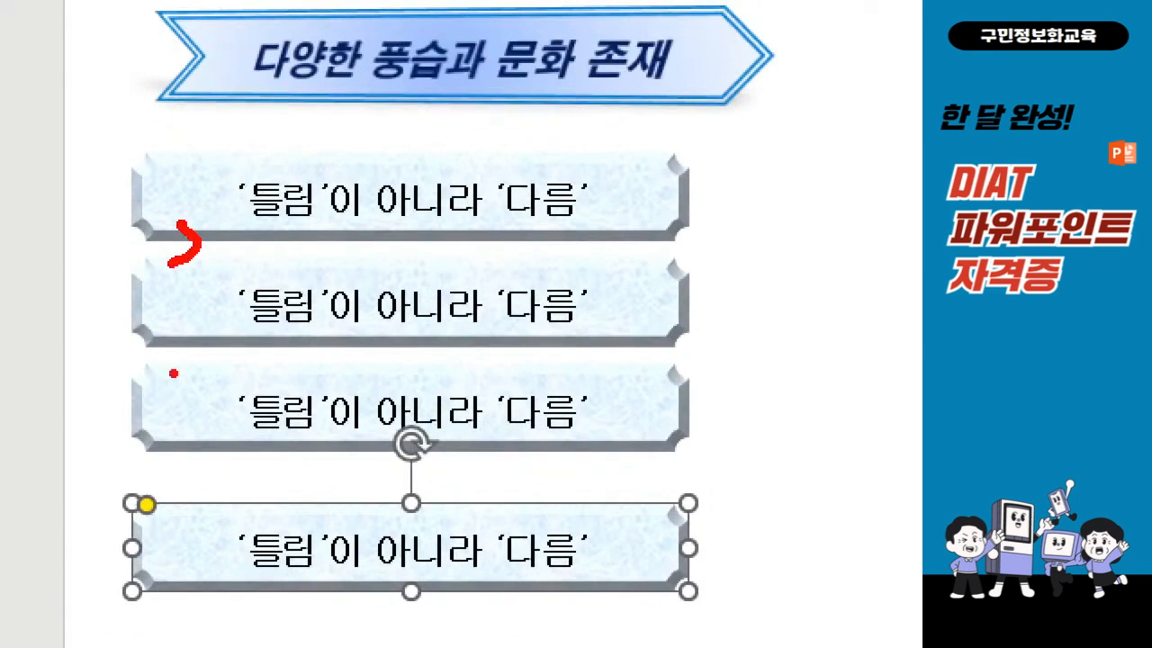
{"action": "mouse_move", "coordinate": [182, 335]}
{"action": "left_mouse_down"}
{"action": "mouse_move", "coordinate": [194, 350]}
{"action": "mouse_move", "coordinate": [176, 360]}
{"action": "left_mouse_up"}
{"action": "mouse_move", "coordinate": [166, 448]}
{"action": "left_mouse_down"}
{"action": "mouse_move", "coordinate": [185, 494]}
{"action": "mouse_move", "coordinate": [164, 496]}
{"action": "left_mouse_up"}
{"action": "left_click_drag", "start_coordinate": [235, 153], "coordinate": [311, 135]}
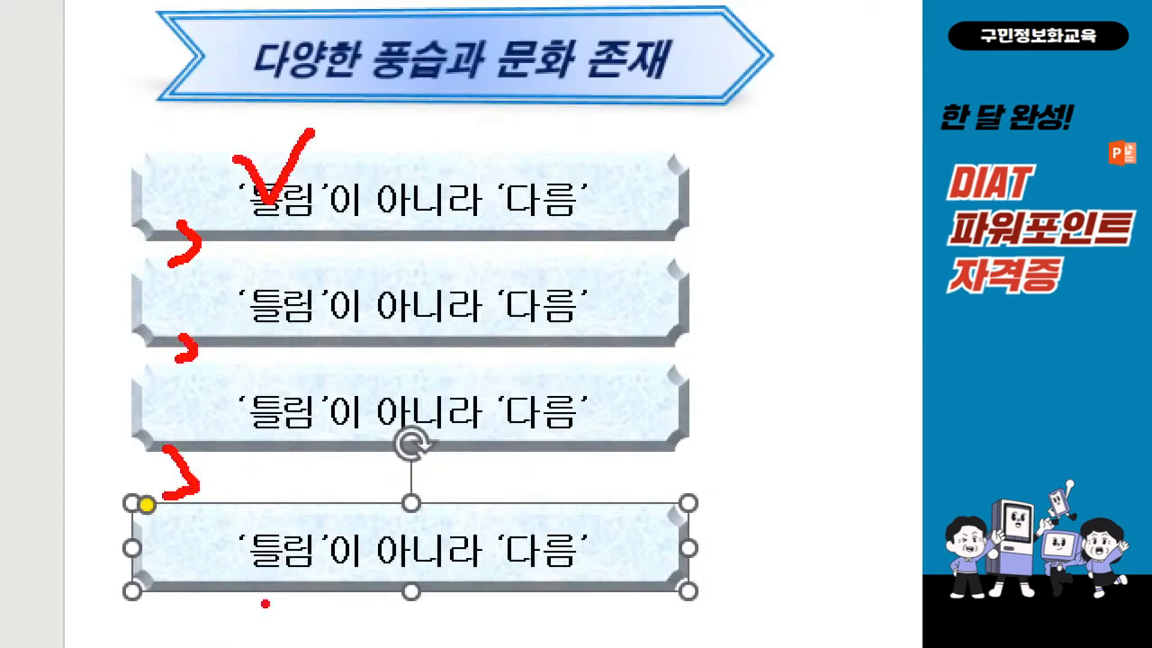
{"action": "left_click_drag", "start_coordinate": [267, 522], "coordinate": [347, 527]}
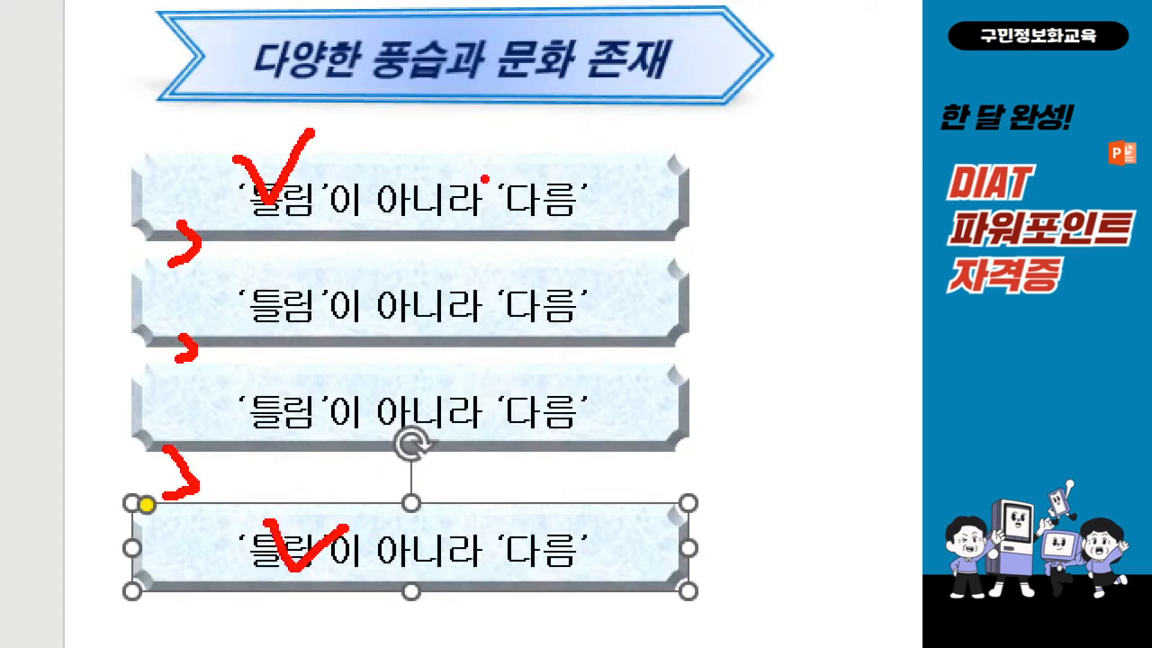
{"action": "mouse_move", "coordinate": [486, 178]}
{"action": "left_mouse_down"}
{"action": "mouse_move", "coordinate": [487, 207]}
{"action": "mouse_move", "coordinate": [508, 217]}
{"action": "mouse_move", "coordinate": [536, 191]}
{"action": "mouse_move", "coordinate": [502, 214]}
{"action": "left_mouse_up"}
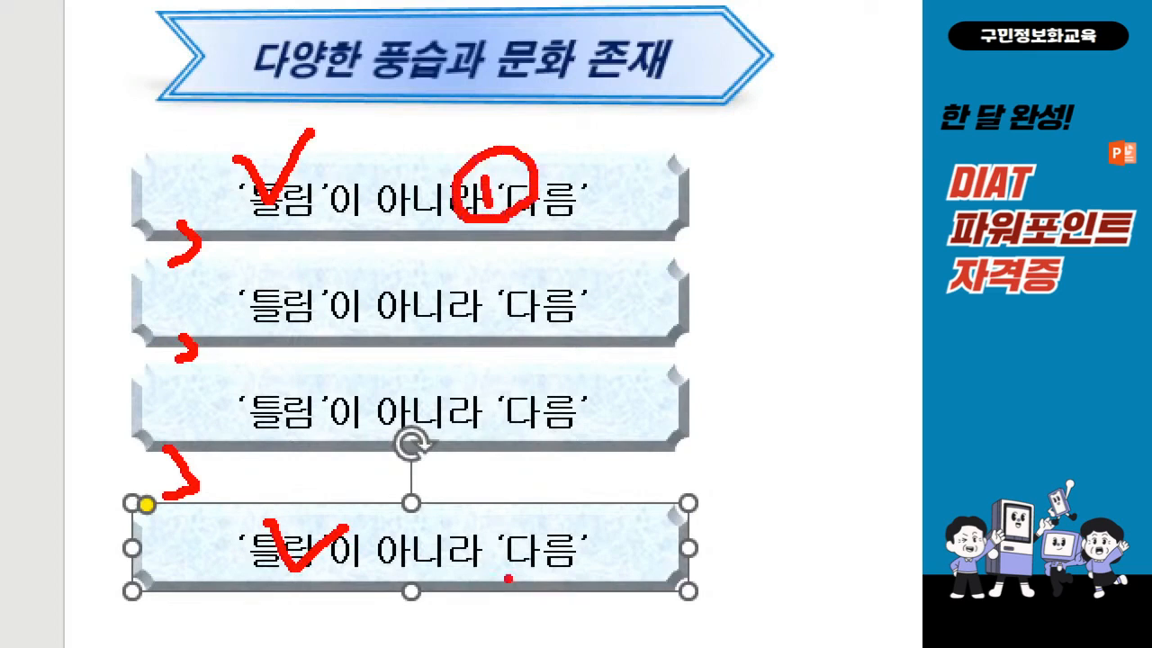
{"action": "mouse_move", "coordinate": [501, 522]}
{"action": "left_mouse_down"}
{"action": "mouse_move", "coordinate": [486, 552]}
{"action": "mouse_move", "coordinate": [551, 554]}
{"action": "mouse_move", "coordinate": [523, 532]}
{"action": "mouse_move", "coordinate": [502, 570]}
{"action": "mouse_move", "coordinate": [468, 575]}
{"action": "mouse_move", "coordinate": [540, 494]}
{"action": "mouse_move", "coordinate": [563, 584]}
{"action": "mouse_move", "coordinate": [513, 590]}
{"action": "left_mouse_up"}
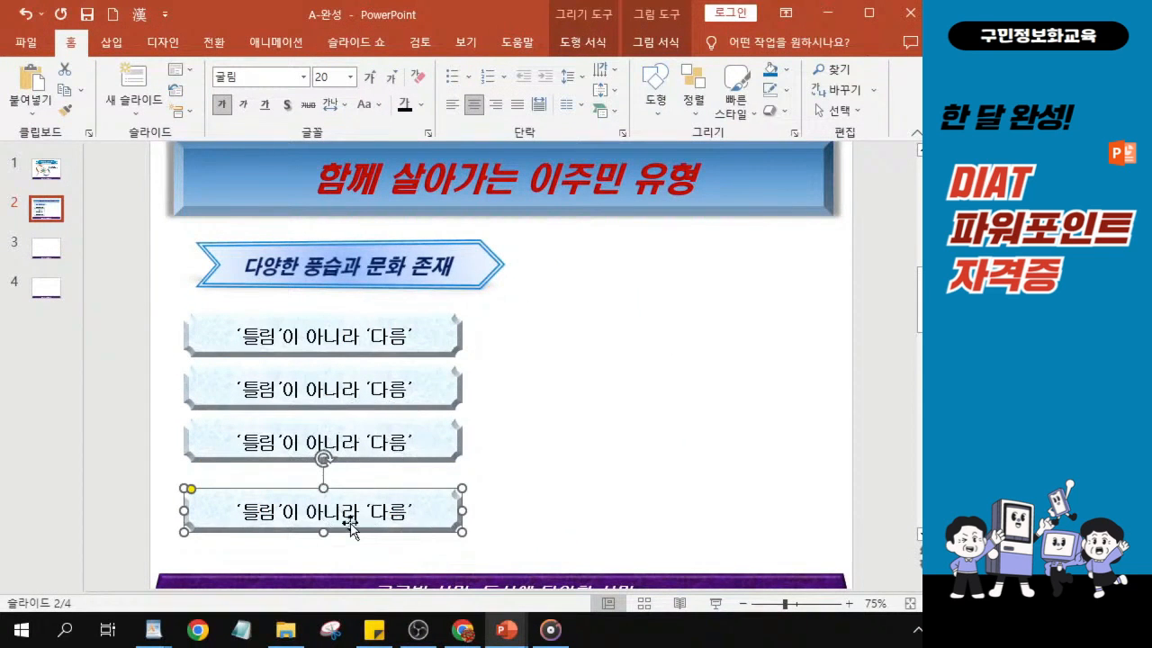
{"action": "key", "text": "ctrl"}
{"action": "key", "text": "ctrl"}
{"action": "key", "text": "ctrl"}
- Distribute the four plaques vertically so the gaps between them are equal (세로 간격을 동일하게)
{"action": "scroll", "coordinate": [345, 551], "scroll_direction": "down", "scroll_amount": 1}
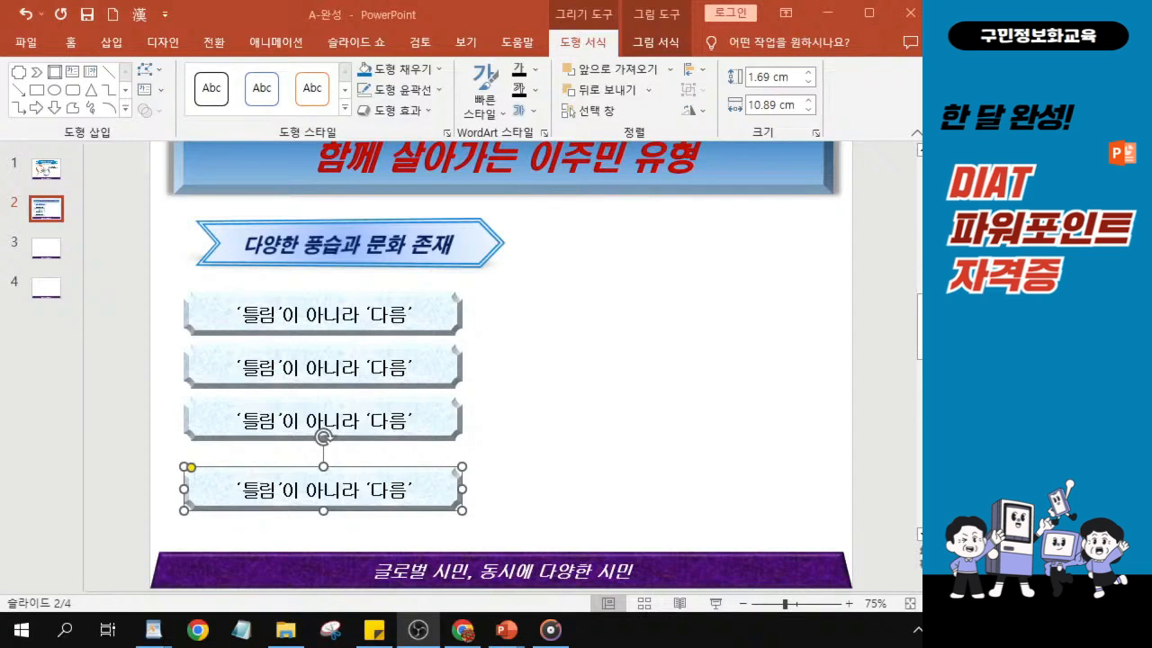
{"action": "left_click", "coordinate": [230, 323]}
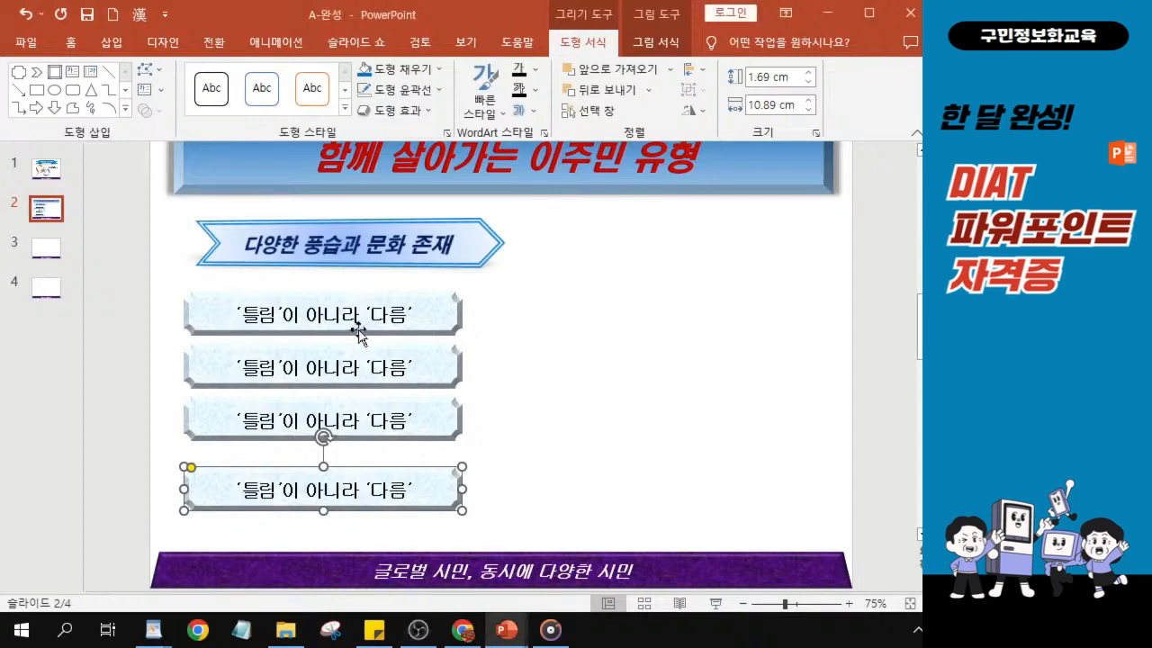
{"action": "left_click", "coordinate": [288, 477]}
{"action": "left_click", "coordinate": [224, 428], "text": "shift"}
{"action": "left_click", "coordinate": [244, 369], "text": "shift"}
{"action": "left_click", "coordinate": [213, 327], "text": "shift"}
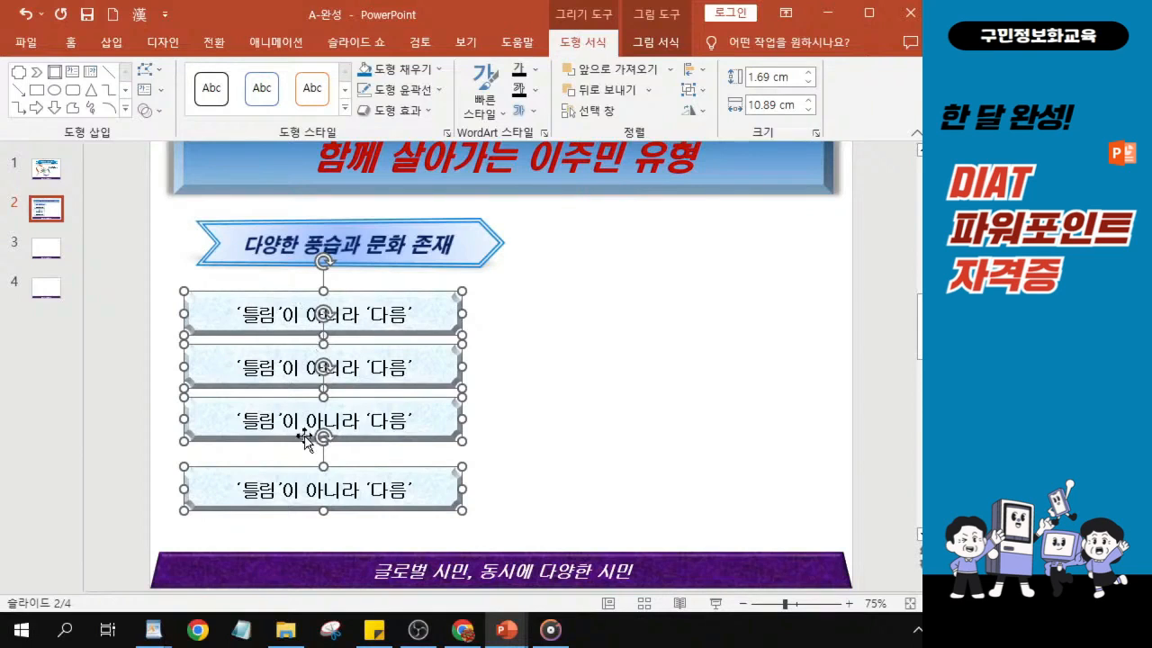
{"action": "left_click", "coordinate": [583, 46]}
{"action": "left_click", "coordinate": [365, 353]}
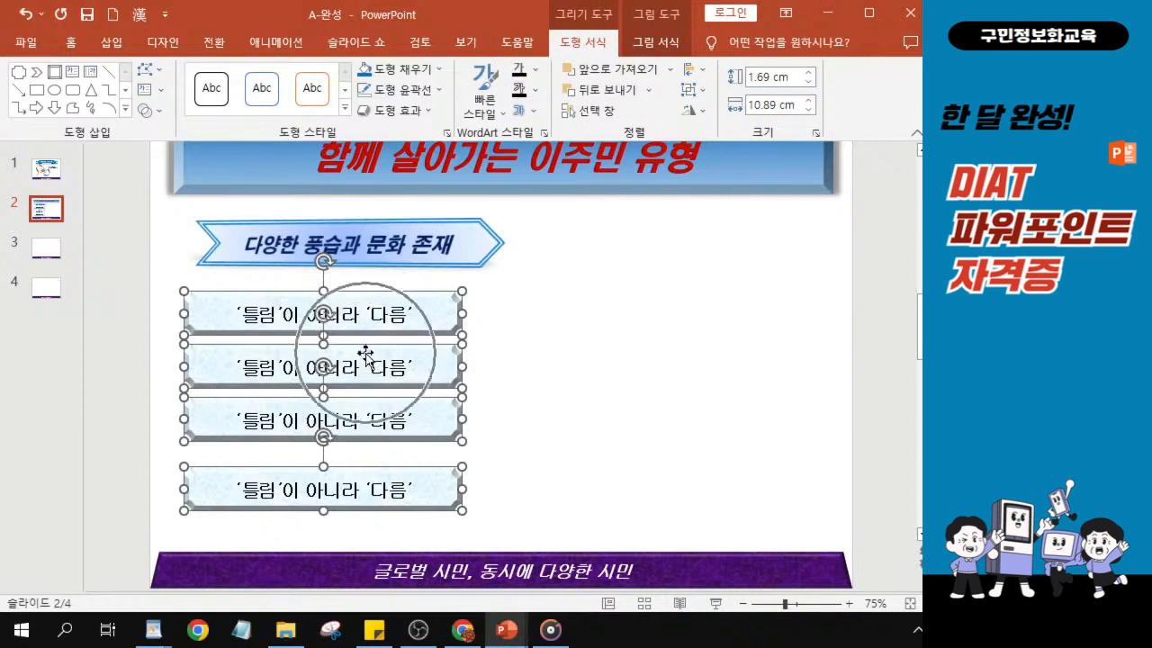
{"action": "left_click", "coordinate": [593, 50]}
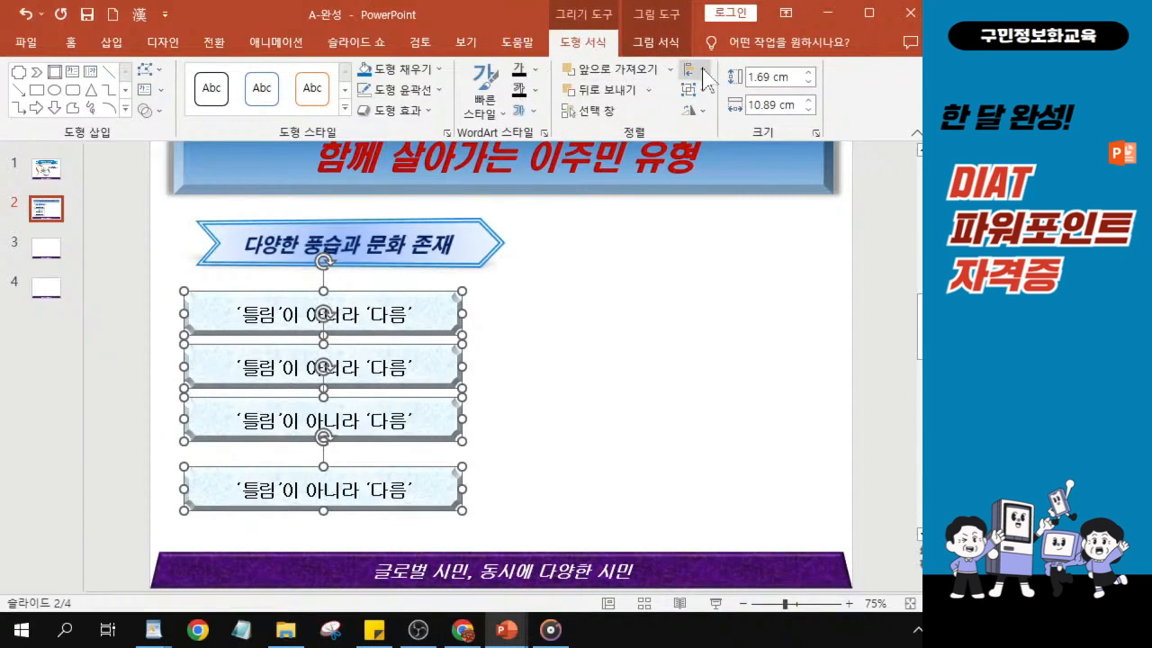
{"action": "left_click", "coordinate": [604, 53]}
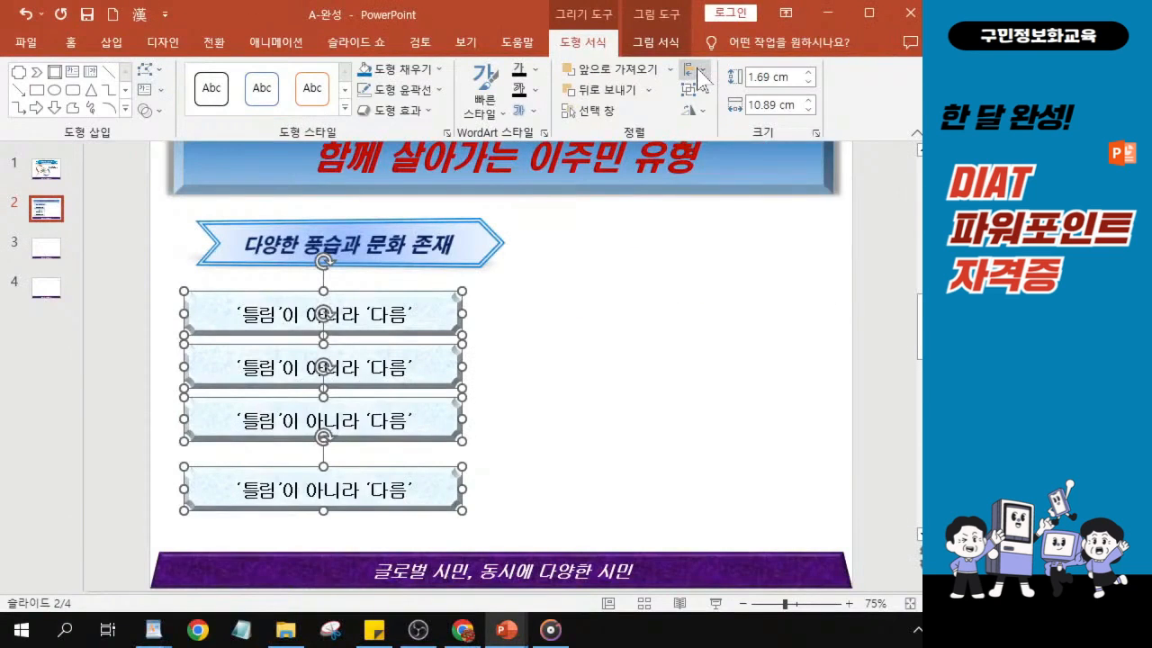
{"action": "left_click", "coordinate": [698, 72]}
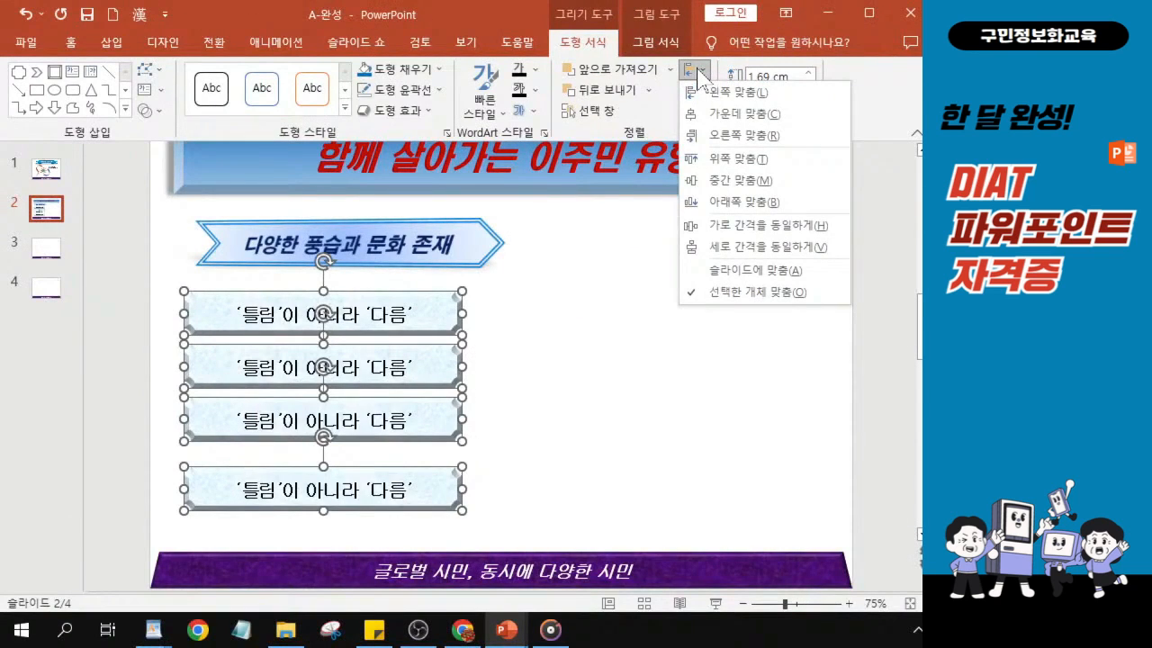
{"action": "left_click", "coordinate": [731, 254]}
{"action": "left_click", "coordinate": [731, 252]}
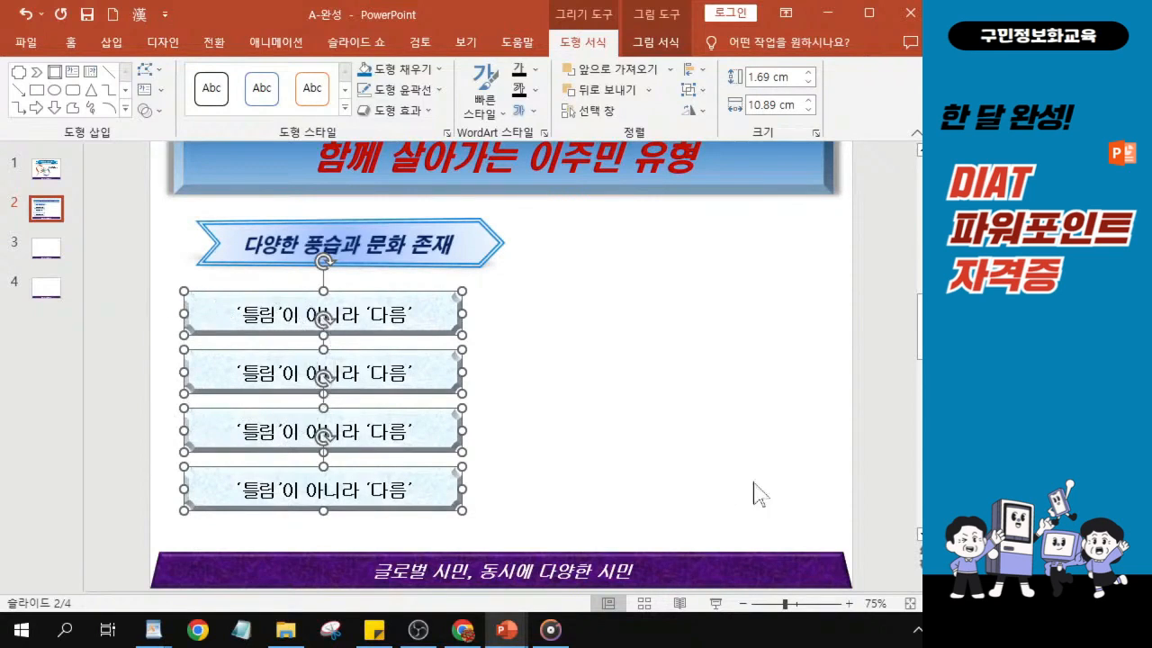
- Nudge all four plaques together slightly to the right beneath the chevron heading
{"action": "key", "text": "ctrl+Right"}
{"action": "key", "text": "ctrl+Right"}
{"action": "key", "text": "ctrl+Right"}
{"action": "key", "text": "ctrl+Right"}
{"action": "key", "text": "ctrl+Right"}
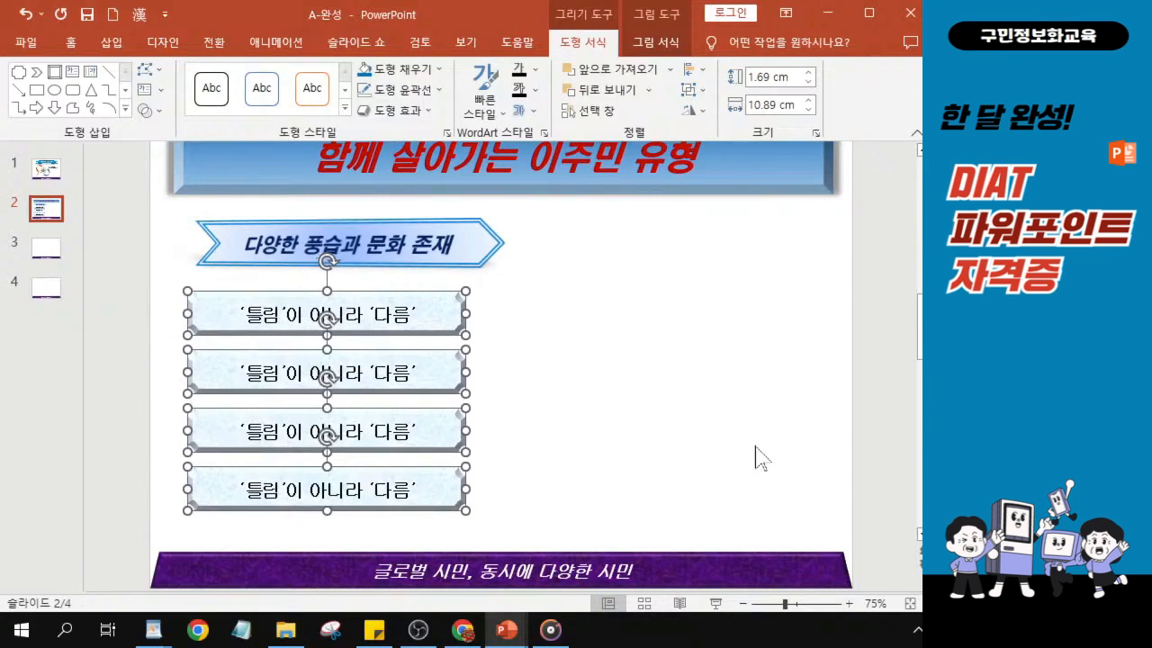
{"action": "key", "text": "ctrl+Left"}
{"action": "key", "text": "ctrl+Left"}
{"action": "key", "text": "ctrl+Right"}
{"action": "key", "text": "ctrl+Right"}
{"action": "key", "text": "ctrl+Left"}
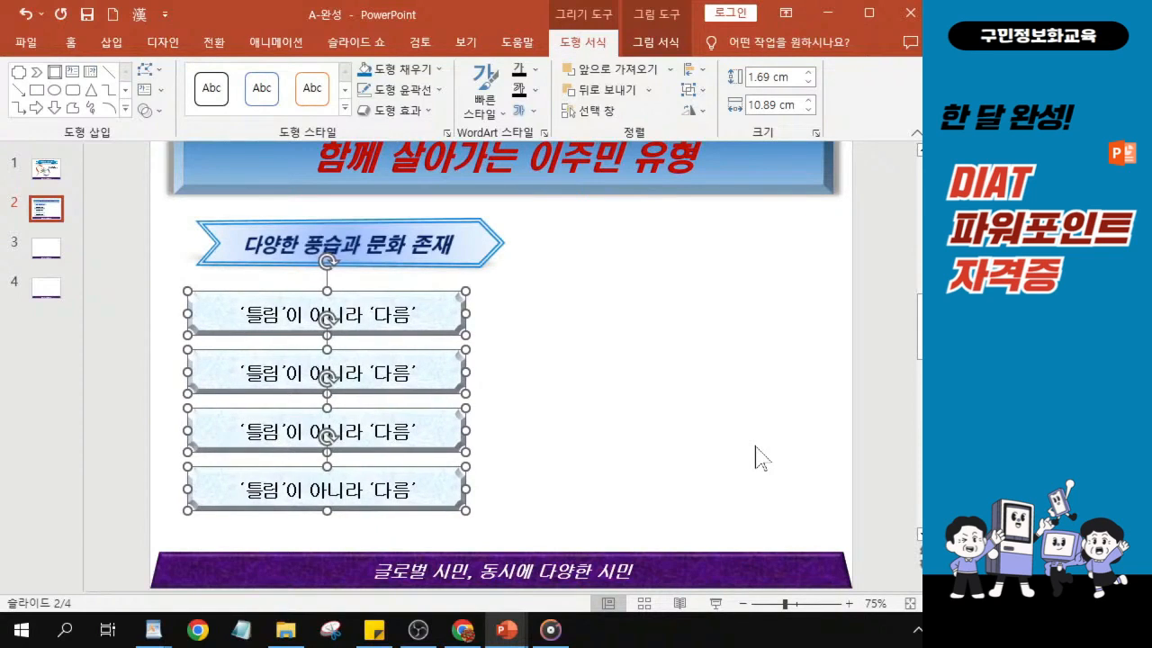
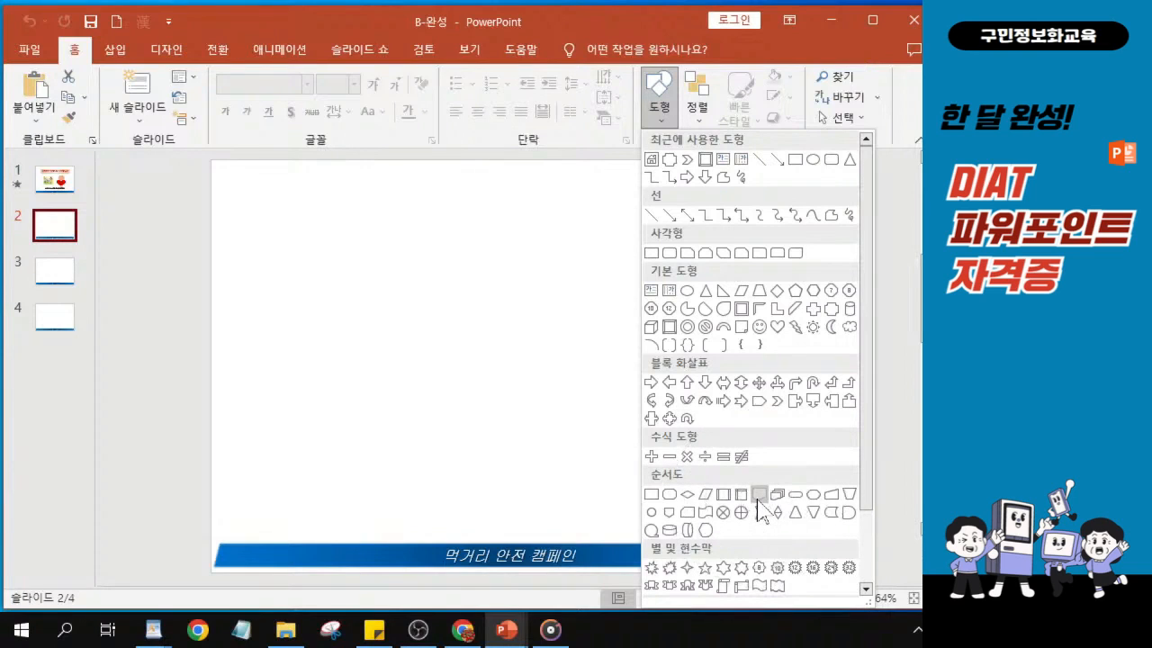
- Draw a flowchart document shape about 26.5 cm wide and 3 cm high across the top of slide 2, nudging it slightly up
{"action": "left_click", "coordinate": [758, 498]}
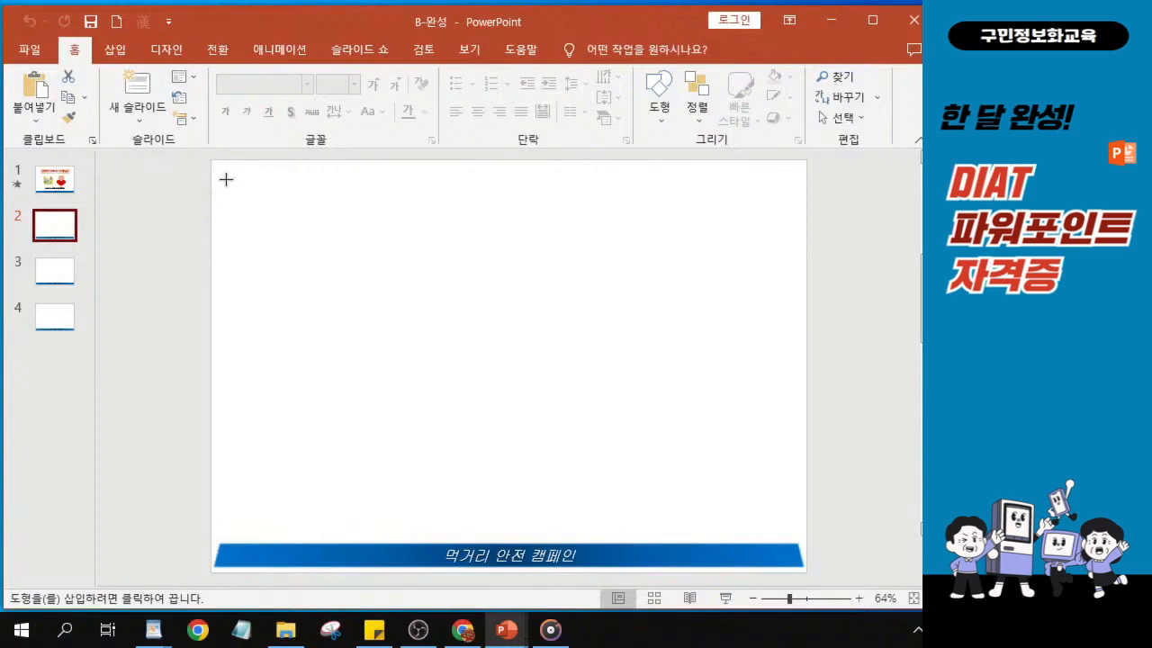
{"action": "mouse_move", "coordinate": [221, 173]}
{"action": "left_mouse_down"}
{"action": "mouse_move", "coordinate": [229, 201]}
{"action": "mouse_move", "coordinate": [406, 243]}
{"action": "mouse_move", "coordinate": [666, 253]}
{"action": "mouse_move", "coordinate": [794, 239]}
{"action": "left_mouse_up"}
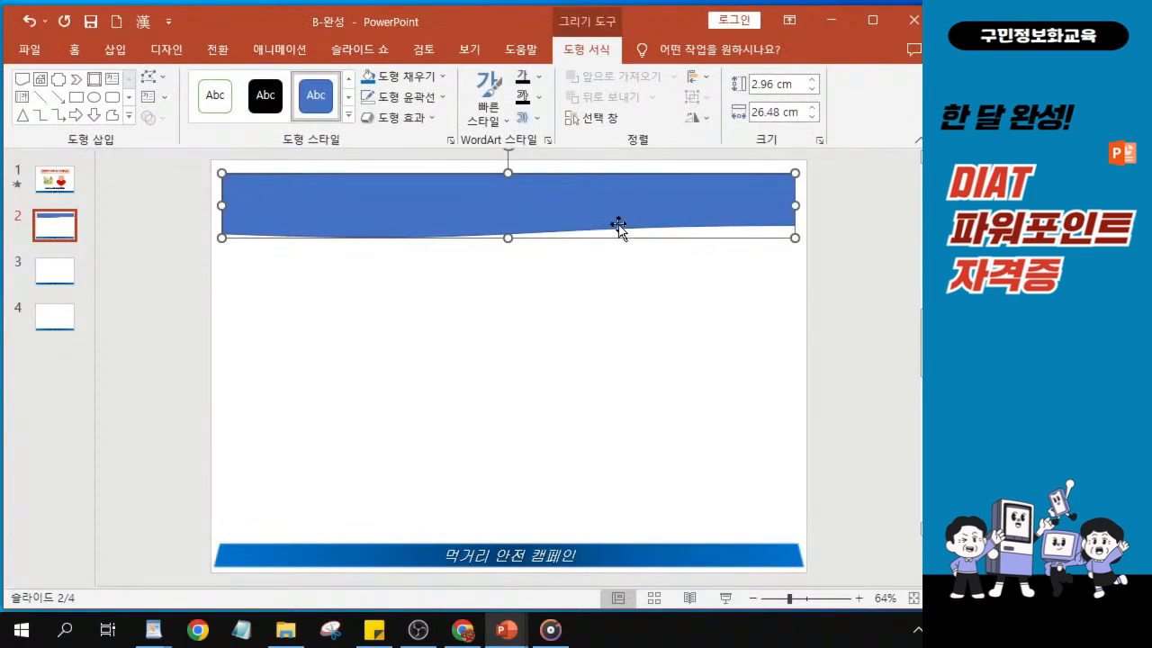
{"action": "key", "text": "Up"}
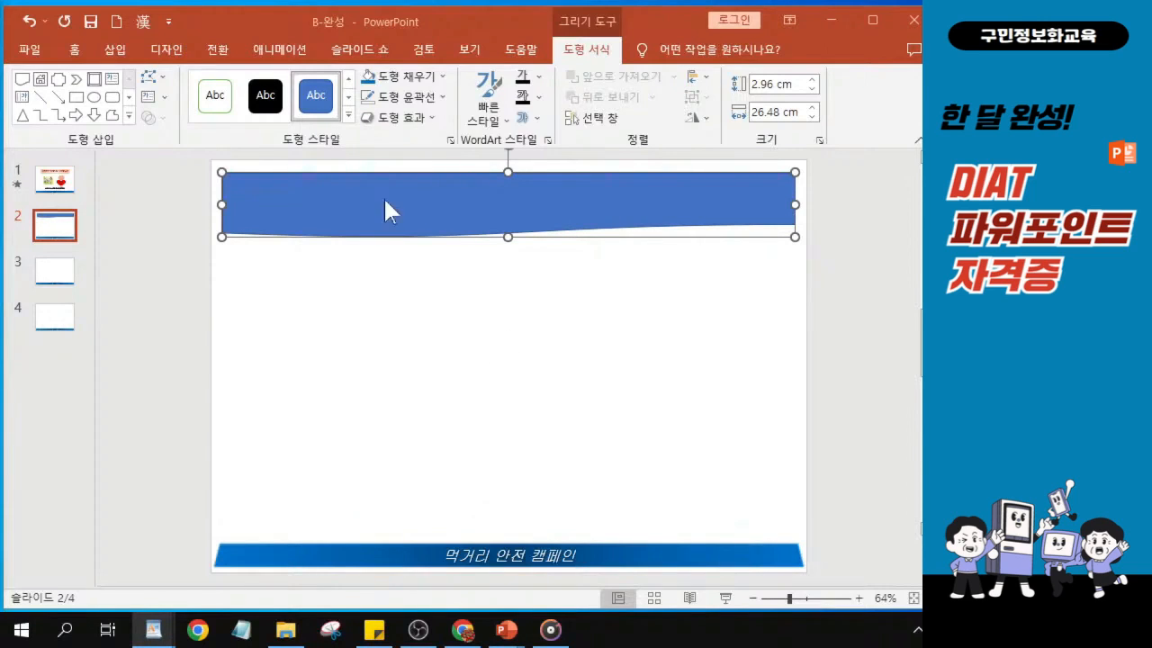
- Fill the document shape with the standard orange colour and apply the light gradient radiating from the centre
{"action": "left_click", "coordinate": [423, 80]}
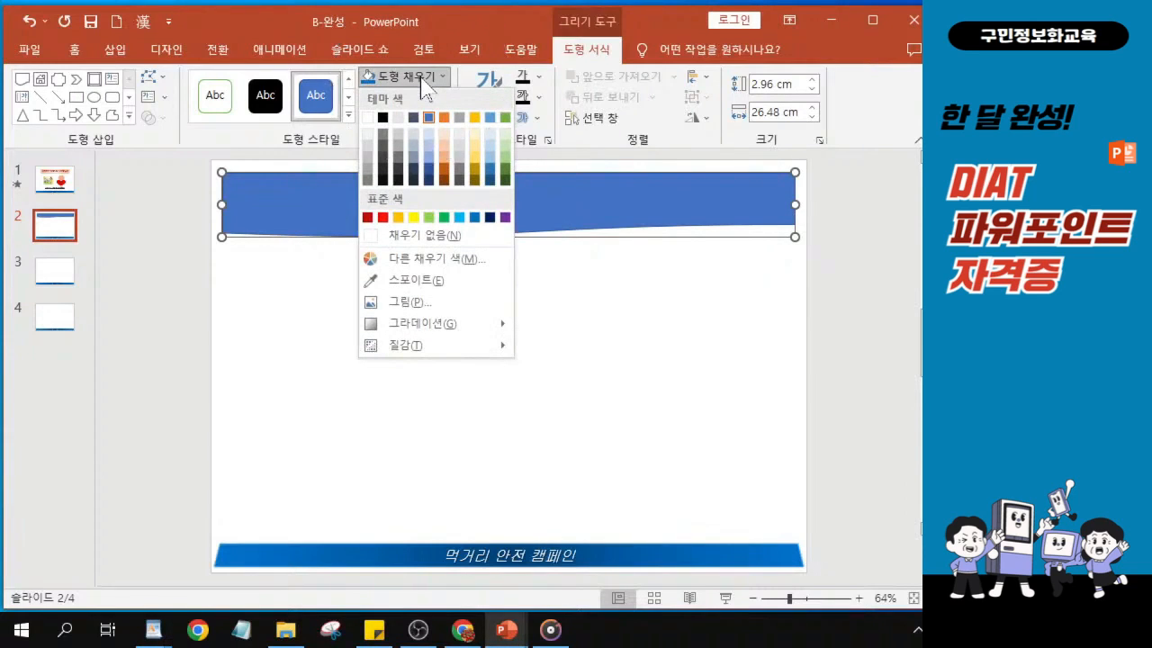
{"action": "left_click", "coordinate": [398, 216]}
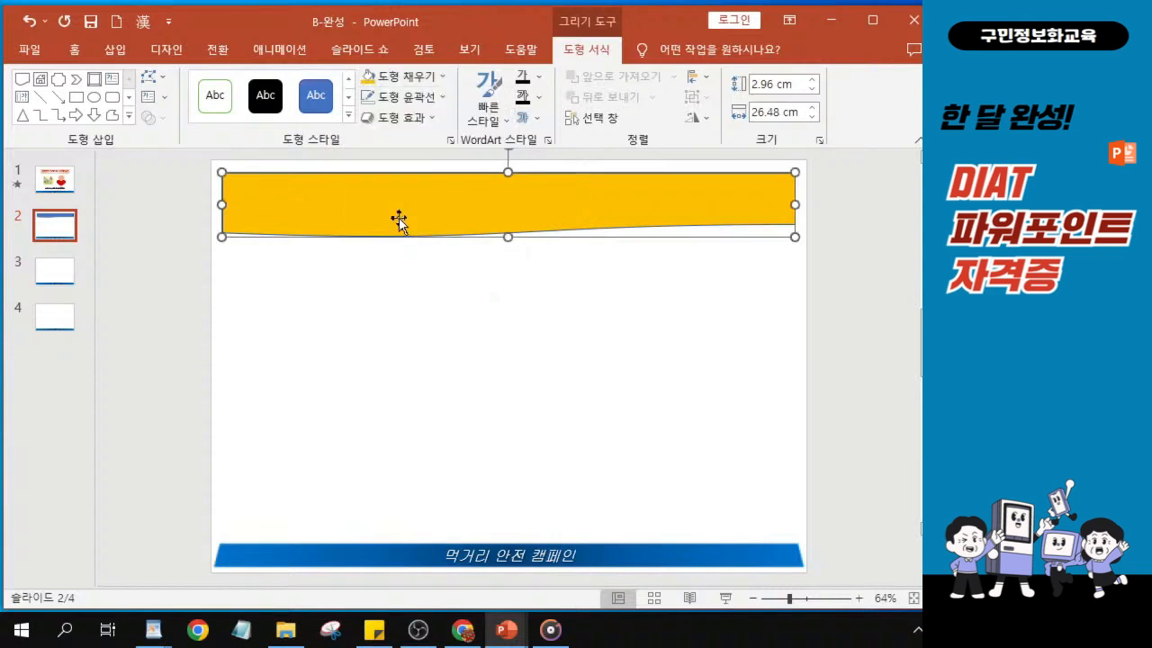
{"action": "left_click", "coordinate": [432, 82]}
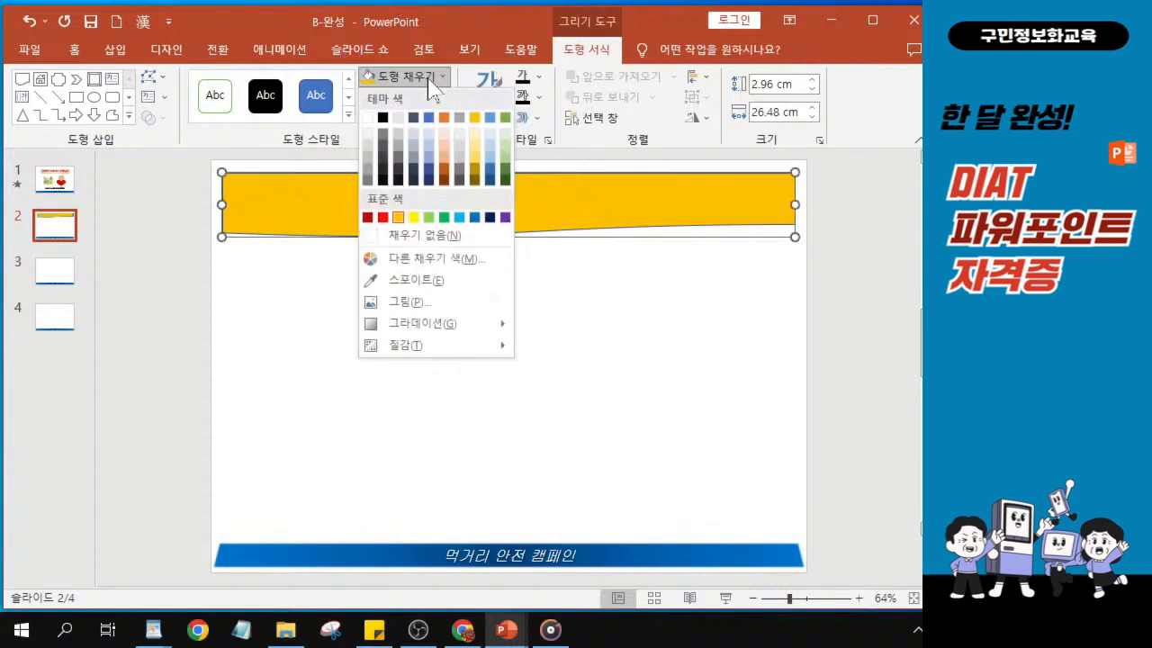
{"action": "left_click", "coordinate": [413, 326]}
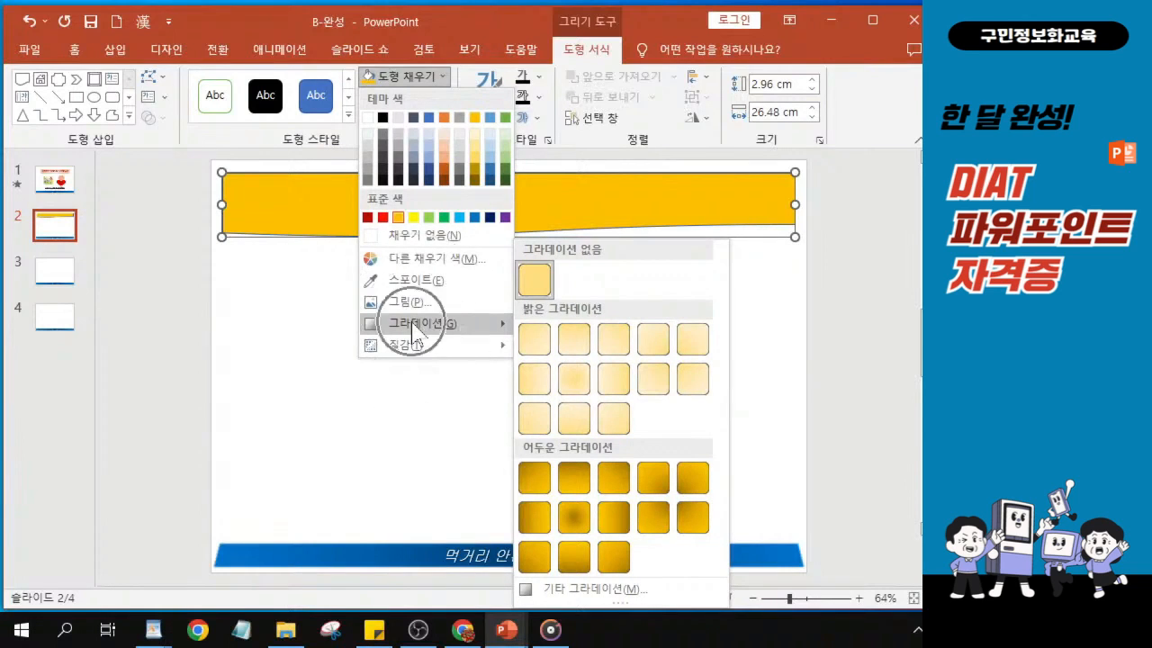
{"action": "left_click", "coordinate": [569, 385]}
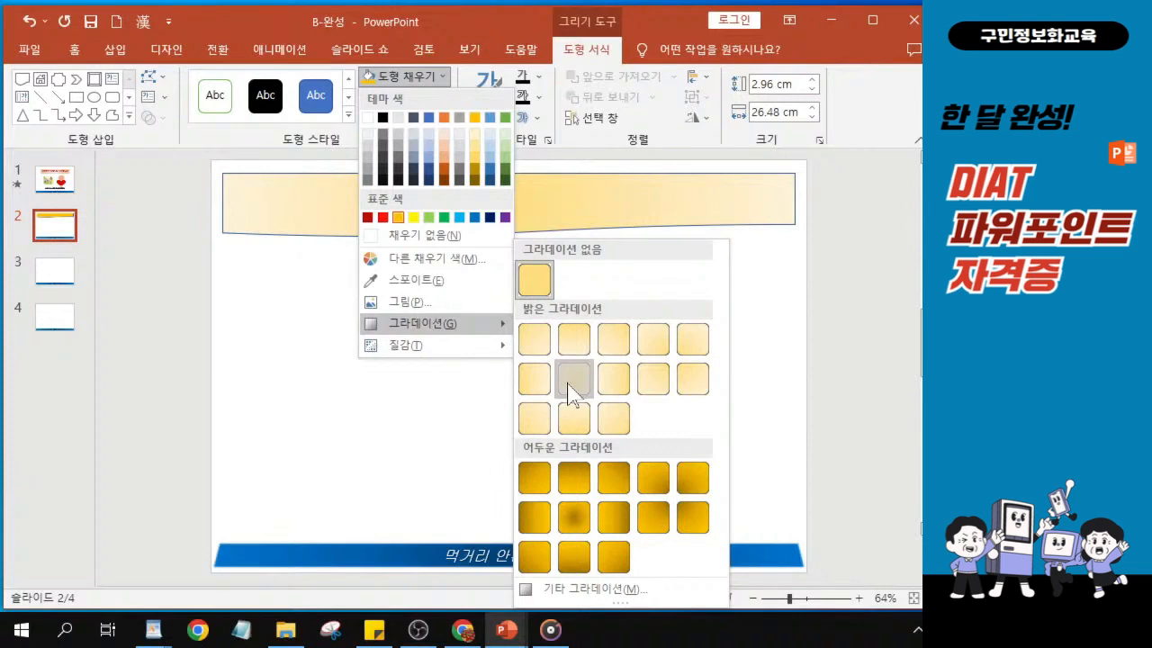
{"action": "left_click", "coordinate": [573, 379]}
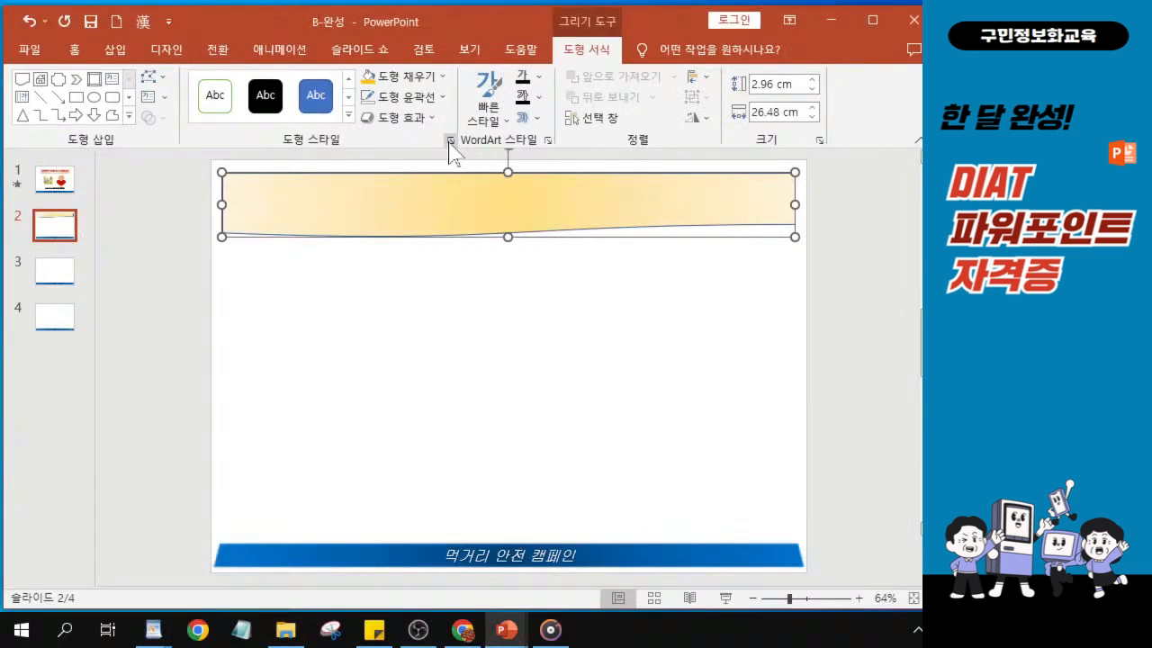
- Set the document shape's solid outline colour to standard orange
{"action": "left_click", "coordinate": [450, 140]}
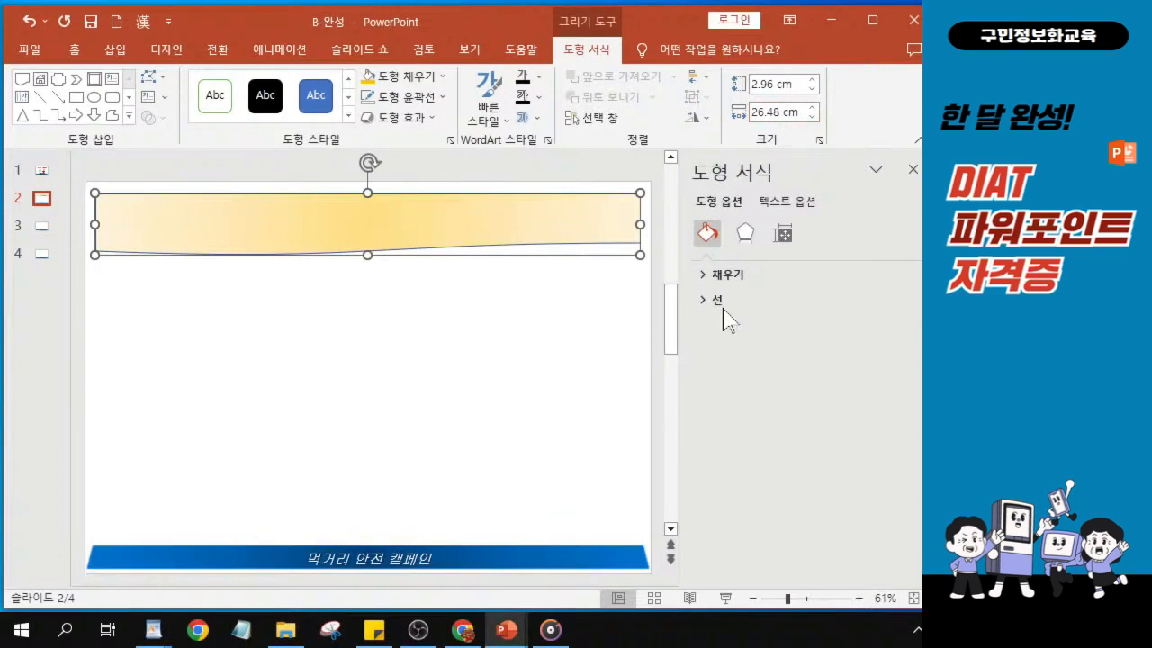
{"action": "key", "text": "ctrl"}
{"action": "key", "text": "ctrl"}
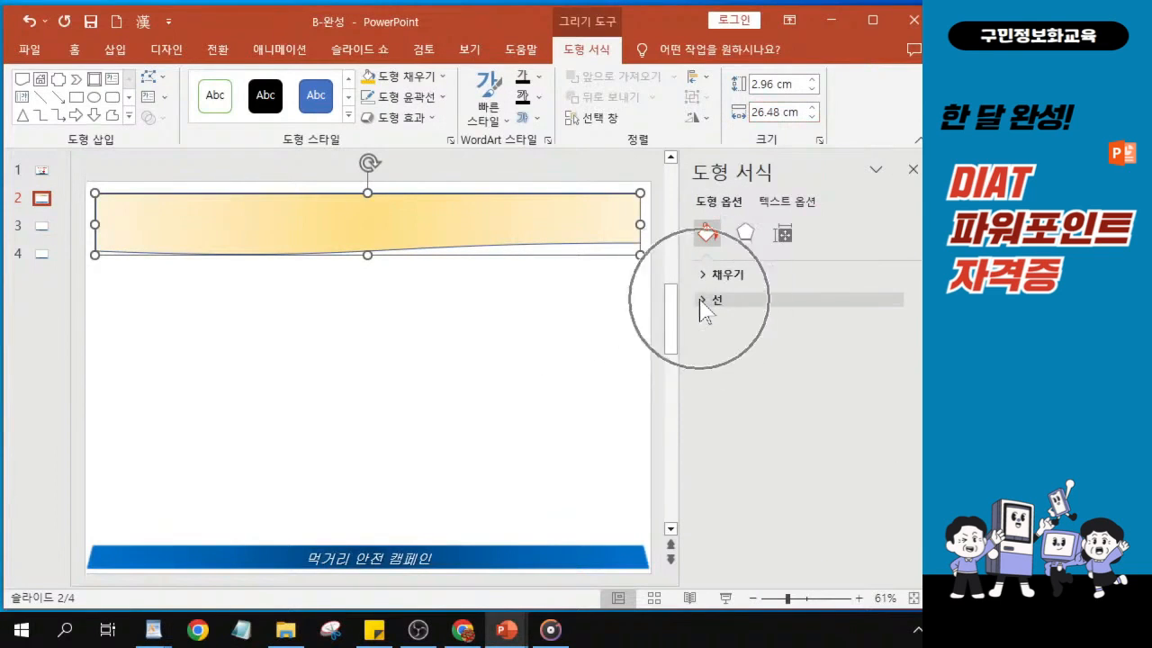
{"action": "left_click", "coordinate": [702, 300]}
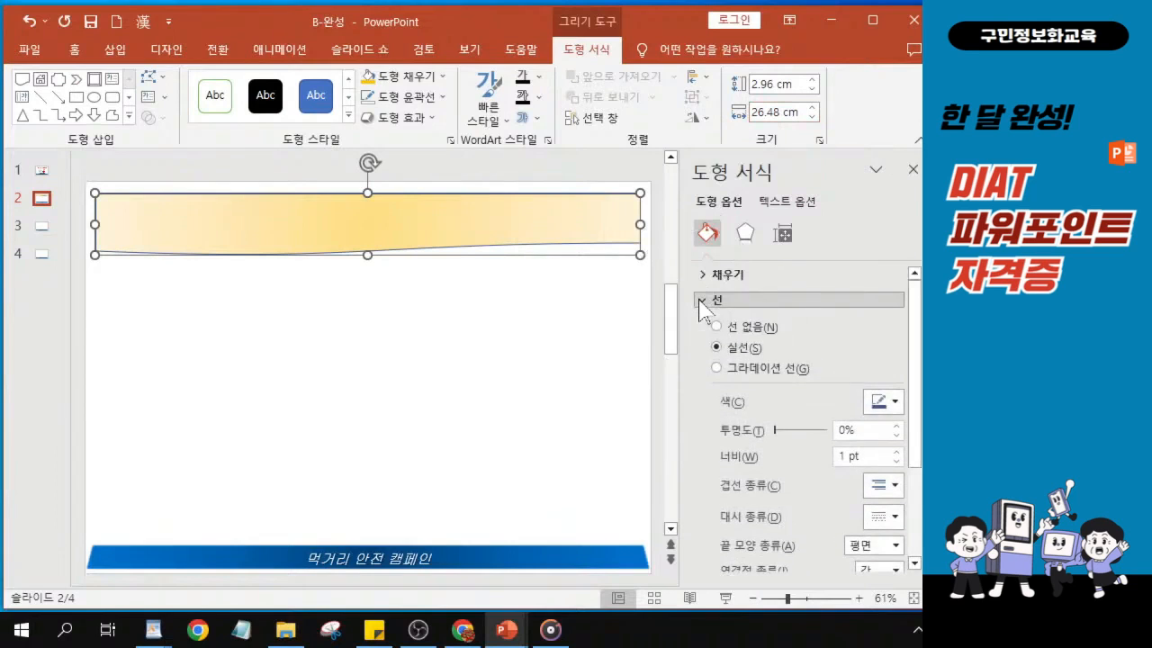
{"action": "key", "text": "ctrl"}
{"action": "key", "text": "ctrl"}
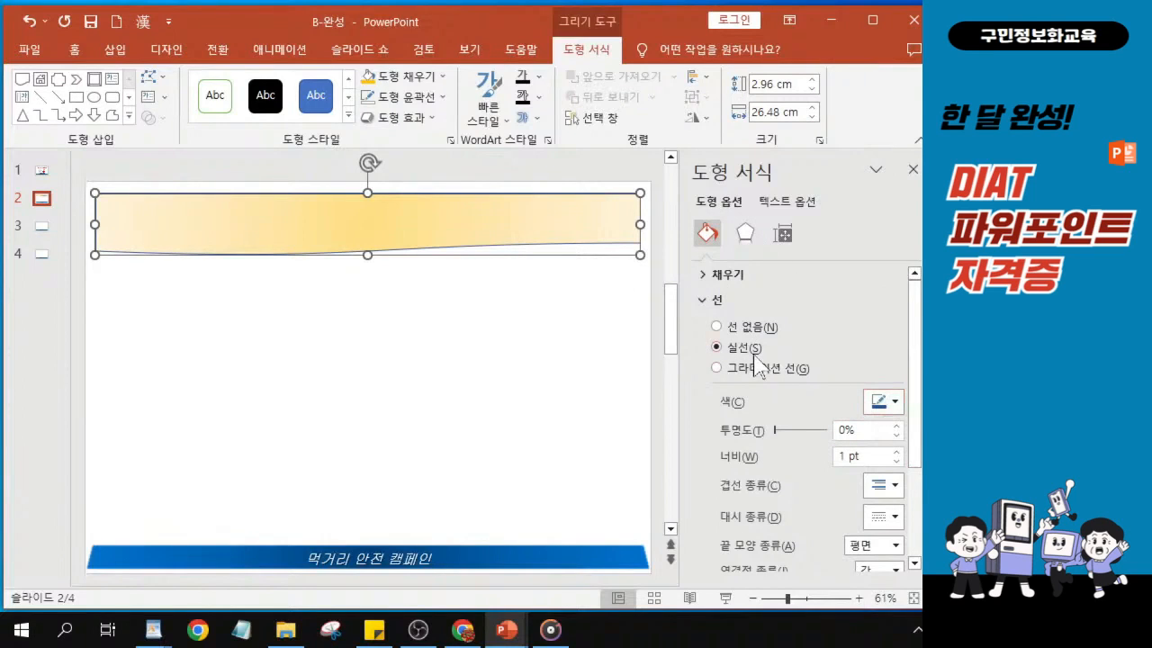
{"action": "key", "text": "ctrl"}
{"action": "left_click", "coordinate": [882, 405]}
{"action": "key", "text": "ctrl"}
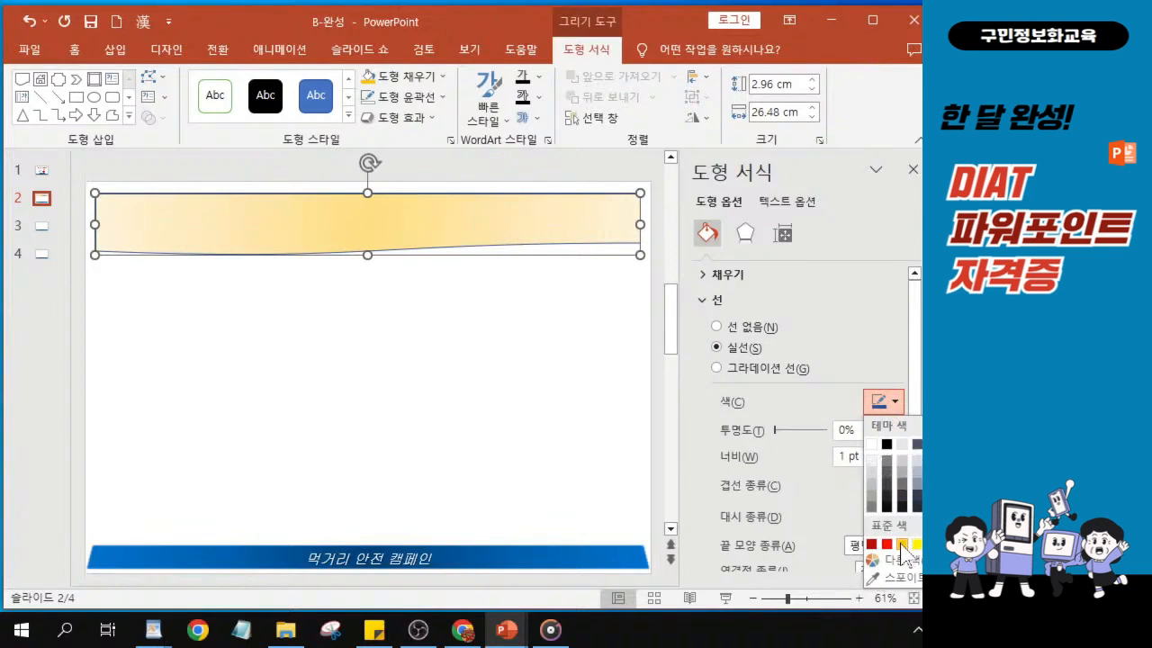
{"action": "key", "text": "ctrl"}
{"action": "key", "text": "ctrl"}
{"action": "key", "text": "ctrl"}
{"action": "key", "text": "ctrl"}
{"action": "key", "text": "ctrl"}
{"action": "key", "text": "ctrl"}
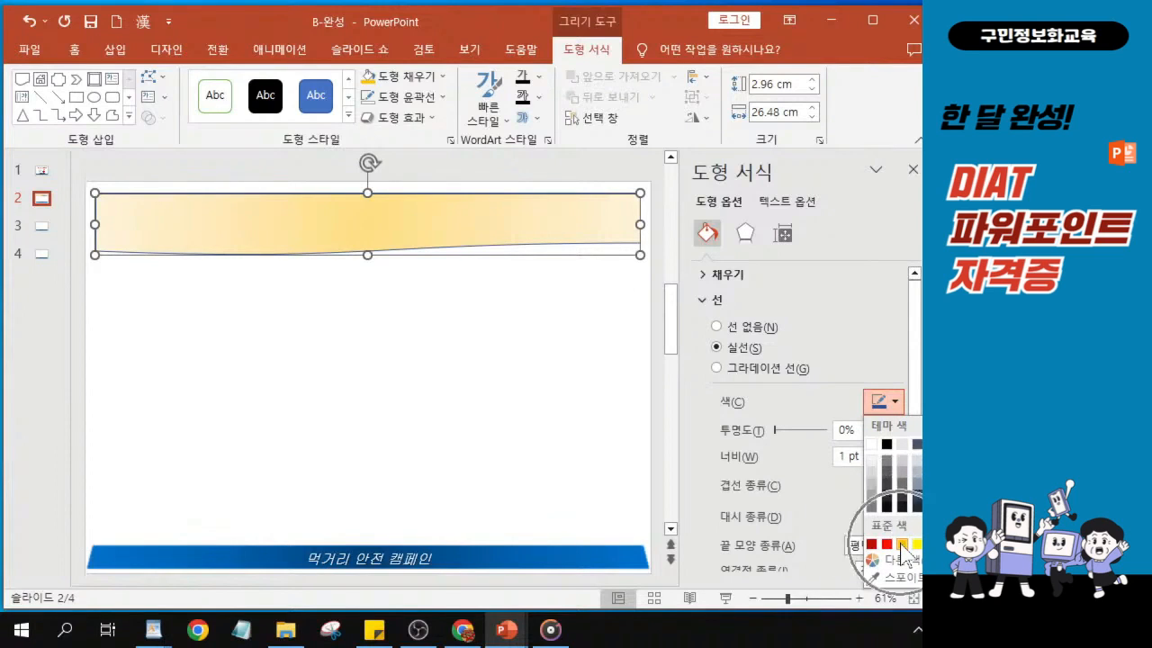
{"action": "left_click", "coordinate": [901, 545]}
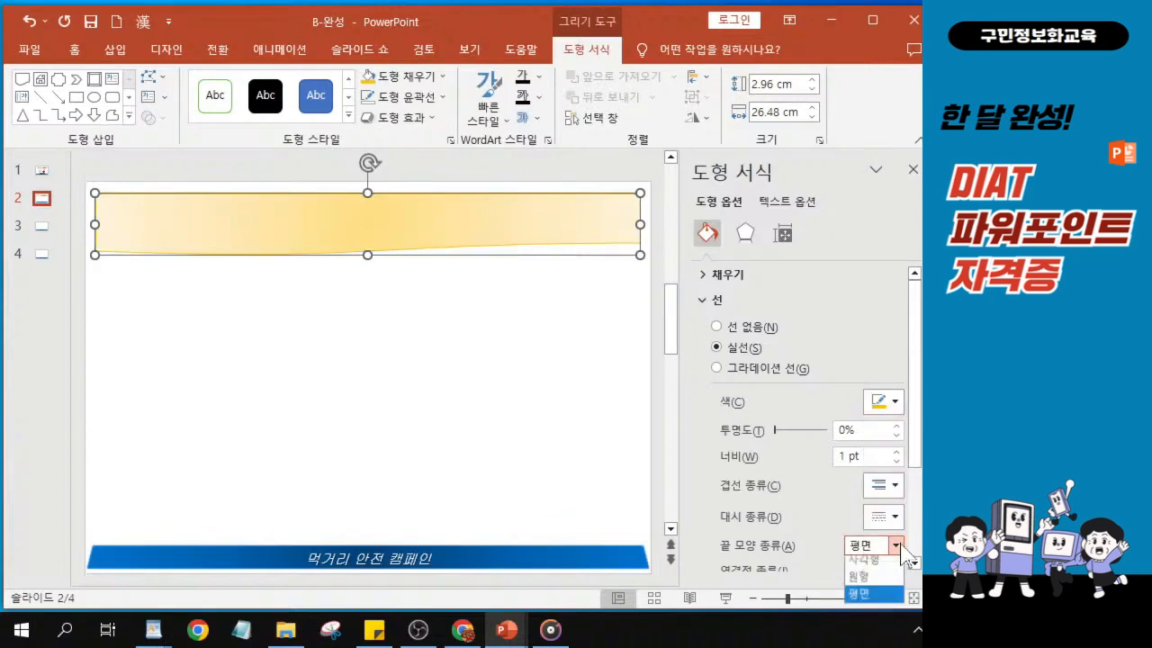
- Set the document shape's outline width to 5 pt
{"action": "left_click", "coordinate": [898, 545]}
{"action": "left_click", "coordinate": [889, 485]}
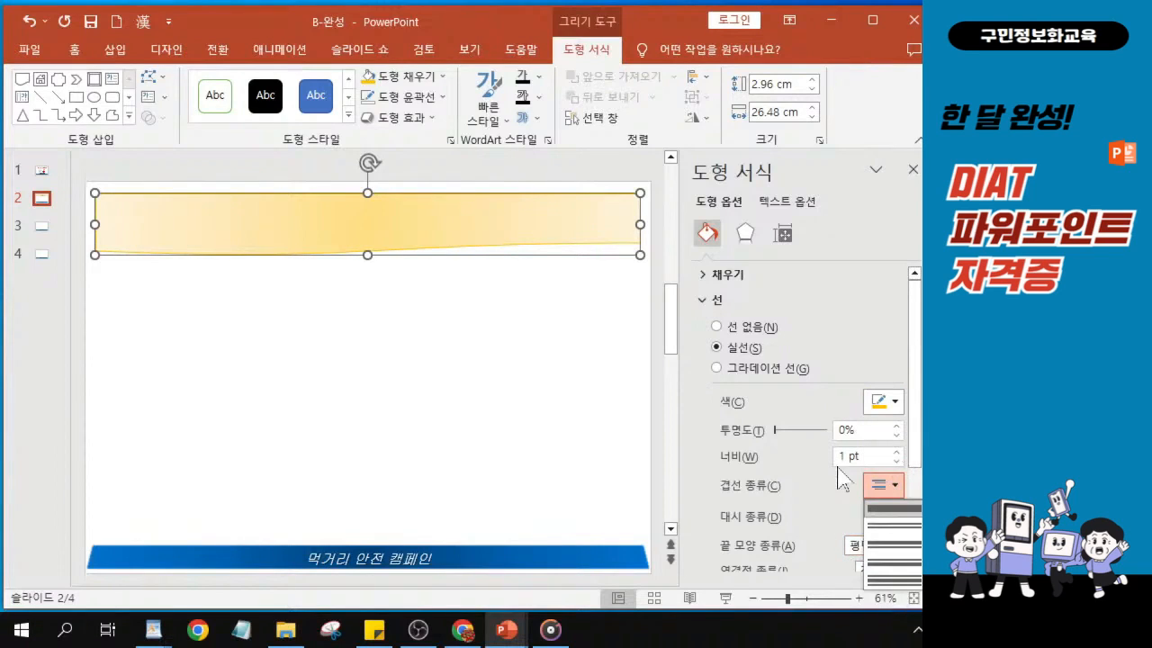
{"action": "left_click", "coordinate": [849, 457]}
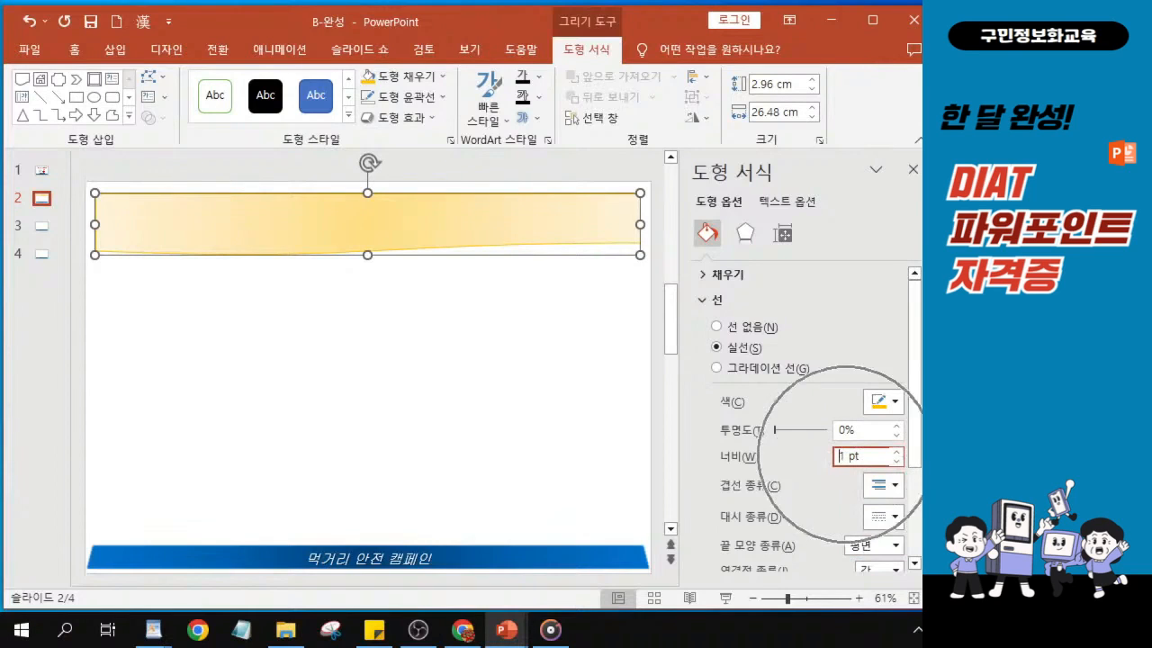
{"action": "key", "text": "BackSpace"}
{"action": "type", "text": "5"}
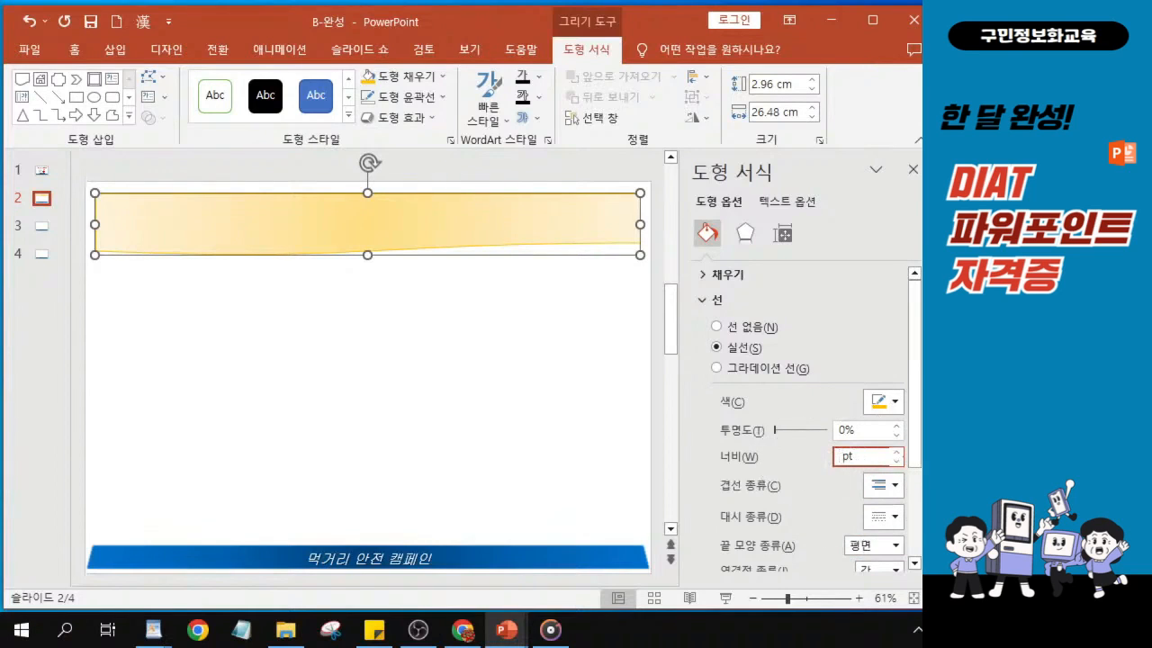
{"action": "key", "text": "Return"}
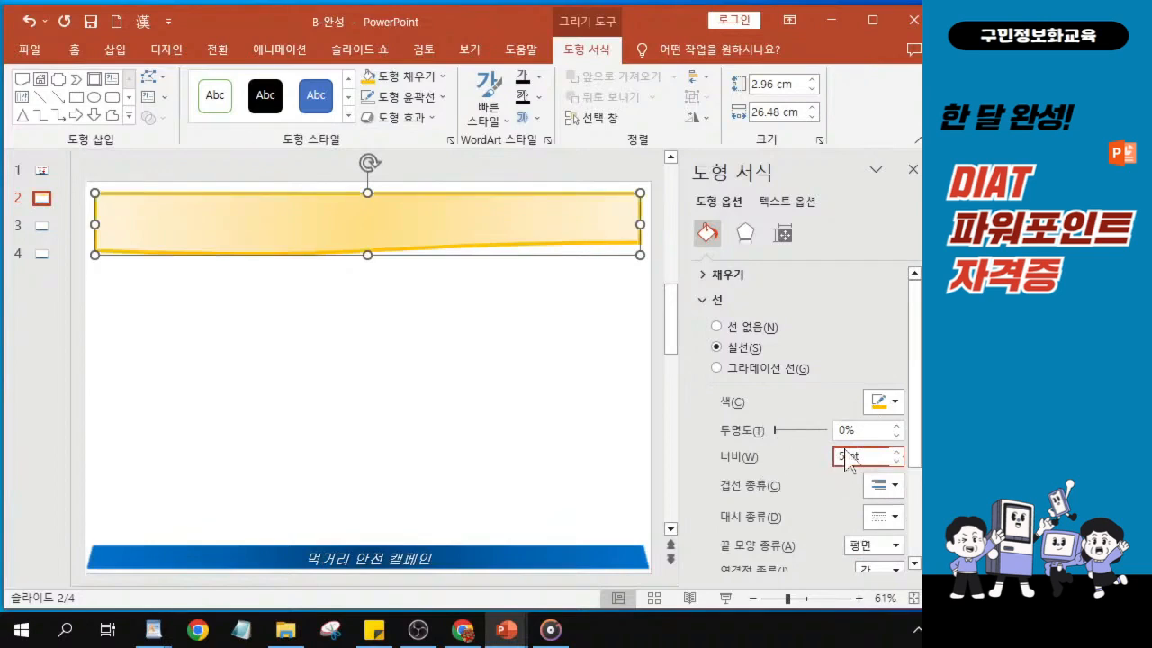
{"action": "key", "text": "ctrl"}
{"action": "key", "text": "alt+Tab"}
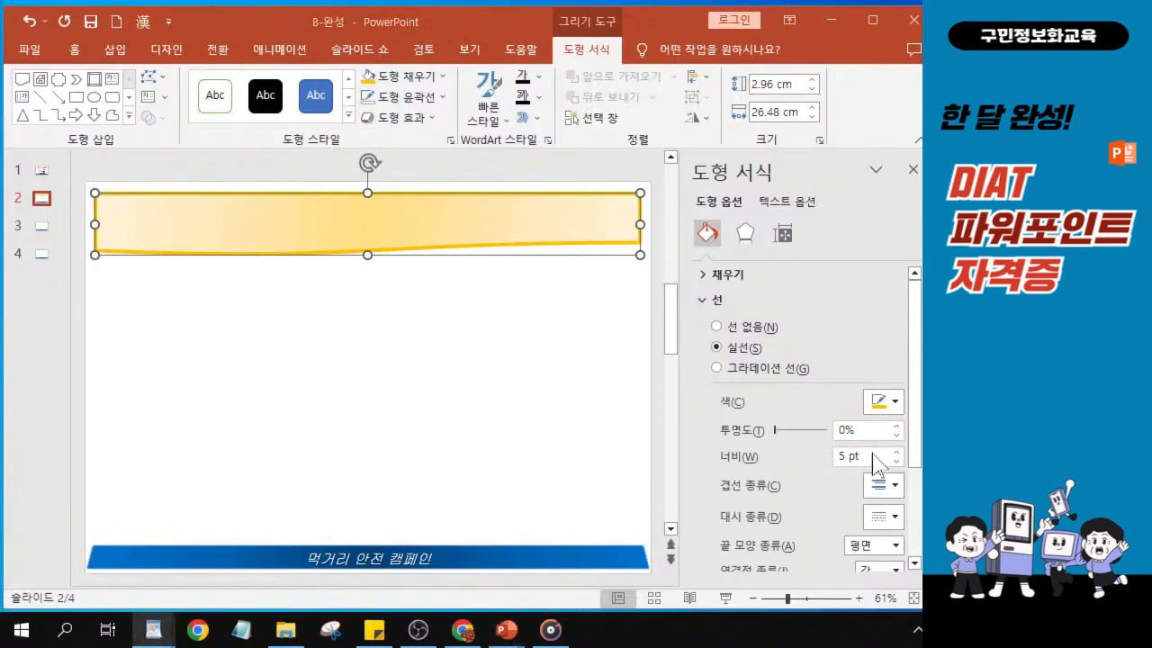
- Apply the outer shadow preset that offsets upward to the document shape
{"action": "key", "text": "ctrl"}
{"action": "key", "text": "ctrl"}
{"action": "key", "text": "ctrl"}
{"action": "left_click", "coordinate": [741, 236]}
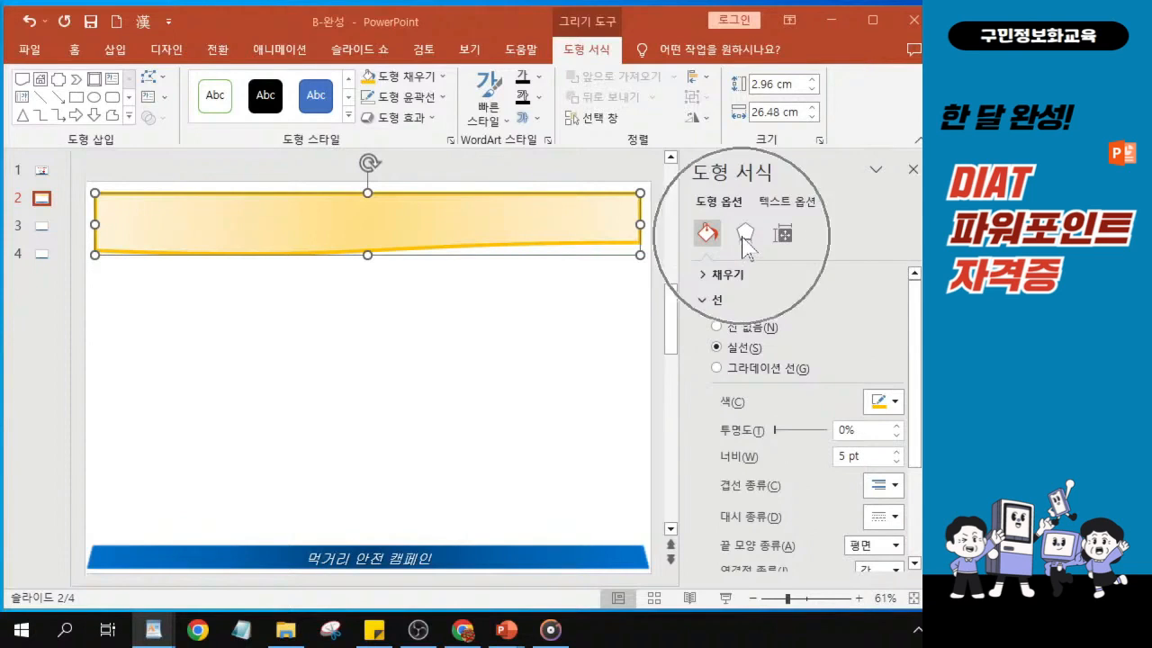
{"action": "left_click", "coordinate": [704, 305]}
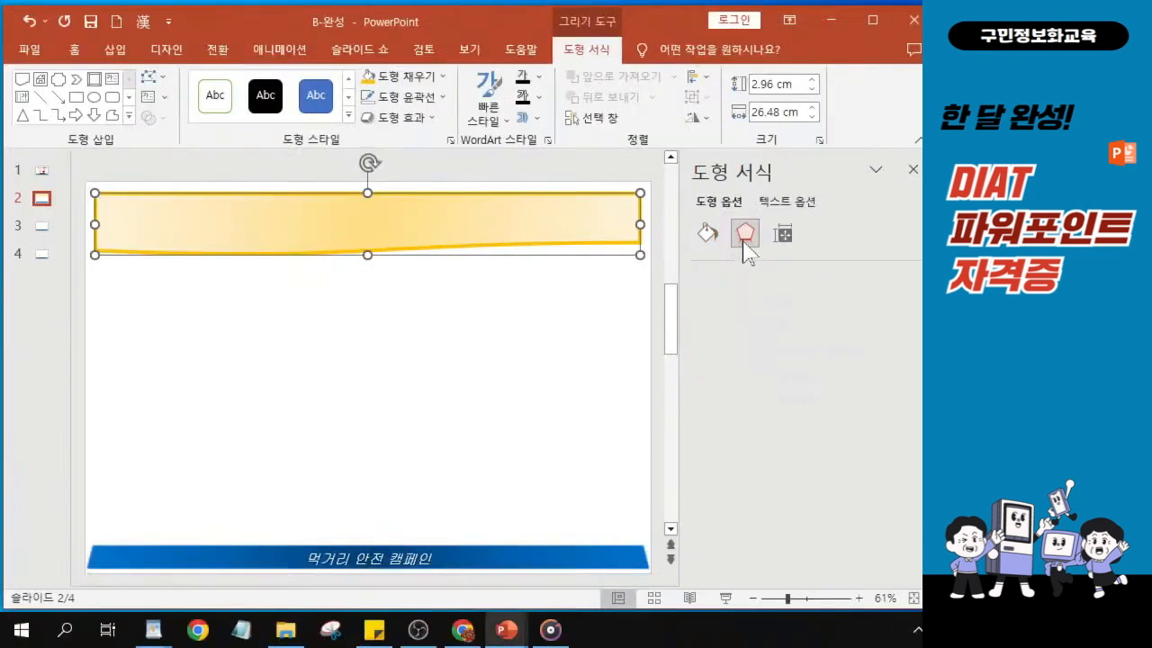
{"action": "left_click", "coordinate": [747, 230]}
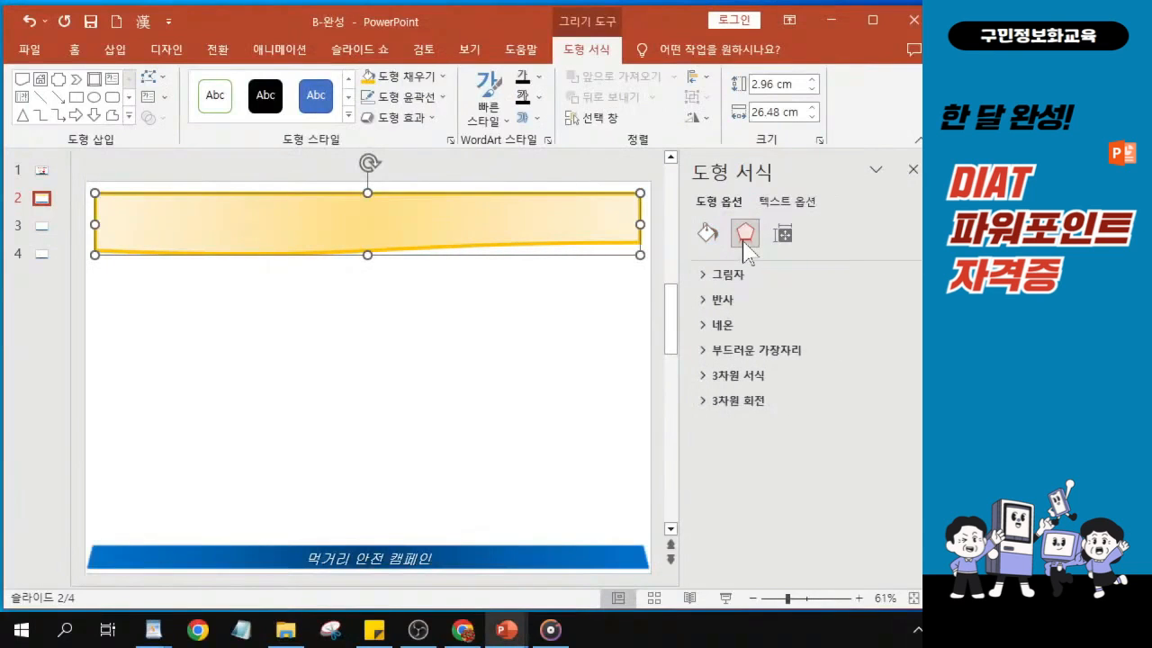
{"action": "left_click", "coordinate": [695, 281]}
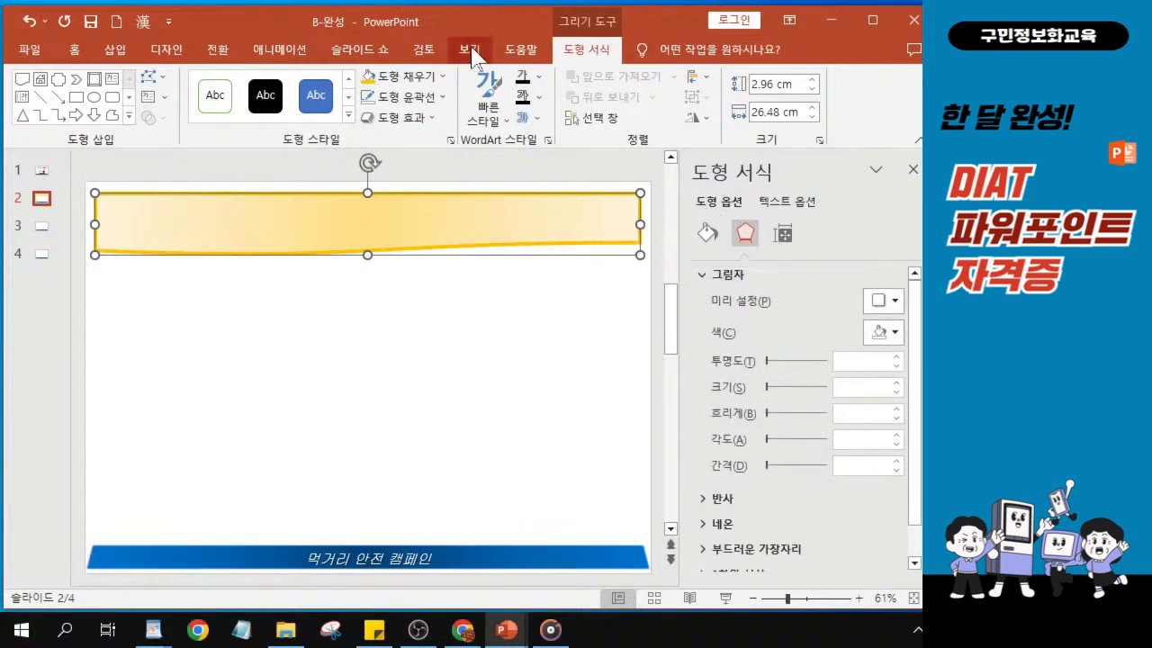
{"action": "left_click_drag", "start_coordinate": [459, 21], "coordinate": [321, 71]}
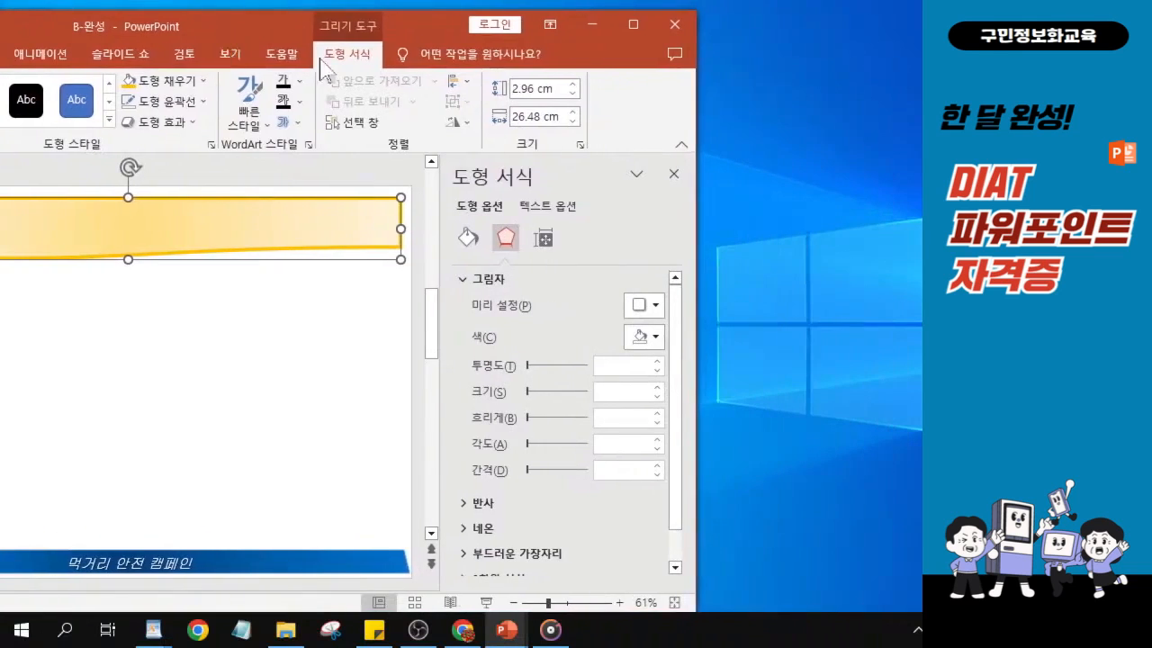
{"action": "left_click", "coordinate": [644, 306]}
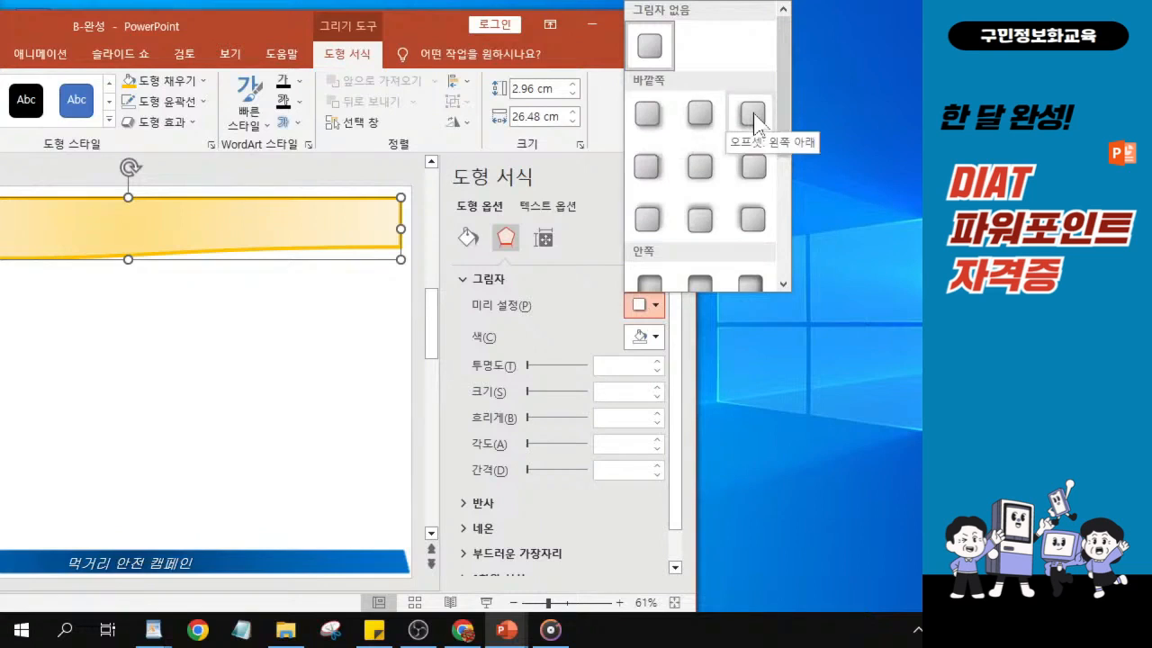
{"action": "left_click", "coordinate": [700, 220]}
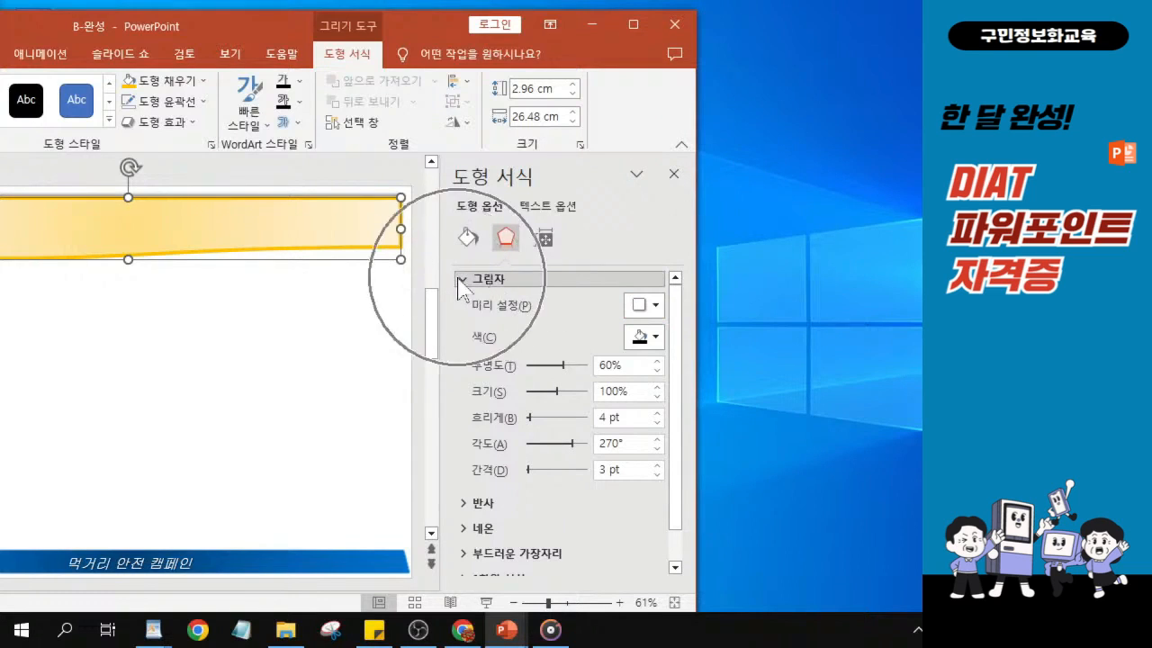
{"action": "left_click", "coordinate": [459, 282]}
{"action": "left_click", "coordinate": [458, 282]}
{"action": "left_click", "coordinate": [458, 283]}
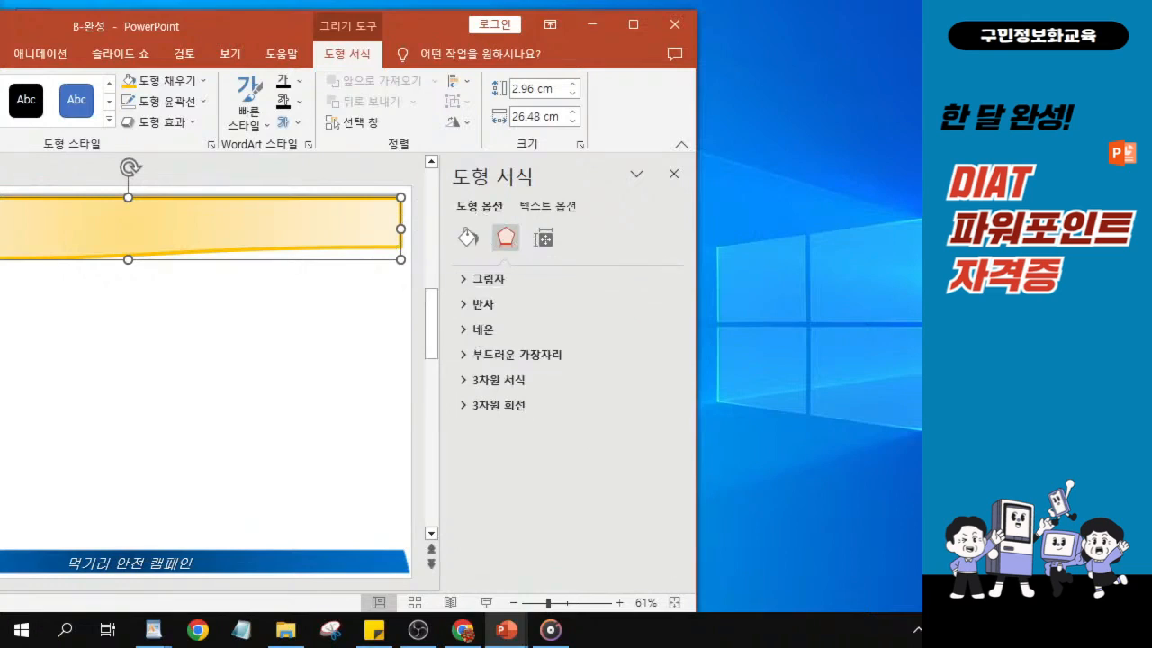
- Apply the 기울기 top bevel preset to the document shape in its 3-D format settings
{"action": "key", "text": "alt+Tab"}
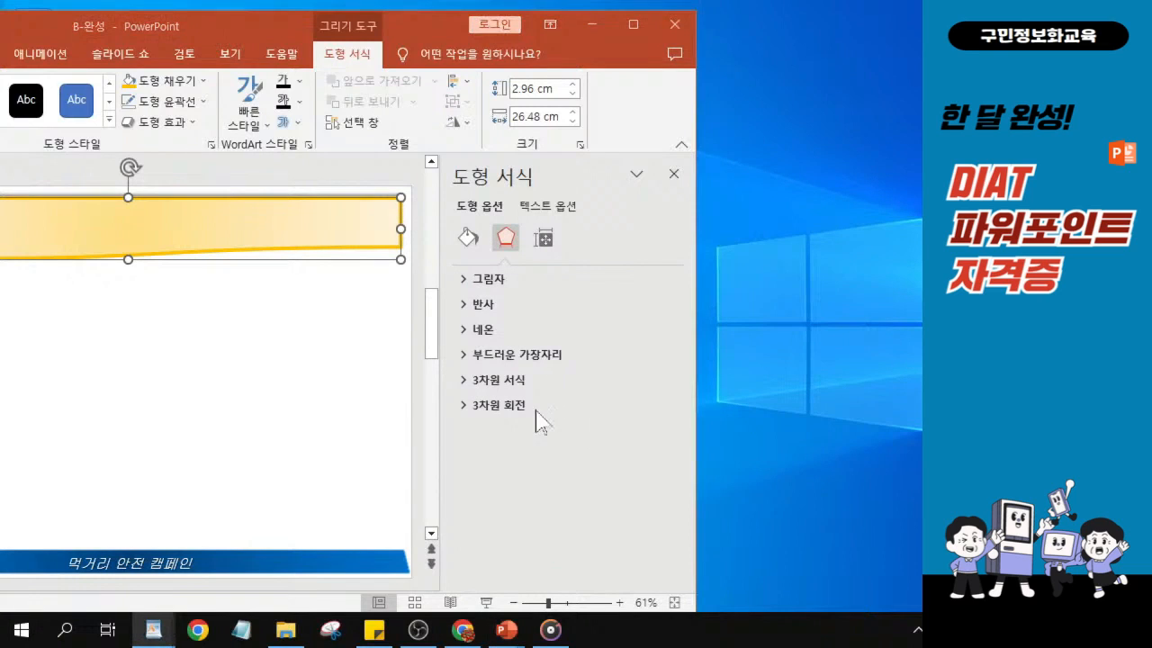
{"action": "left_click", "coordinate": [462, 382]}
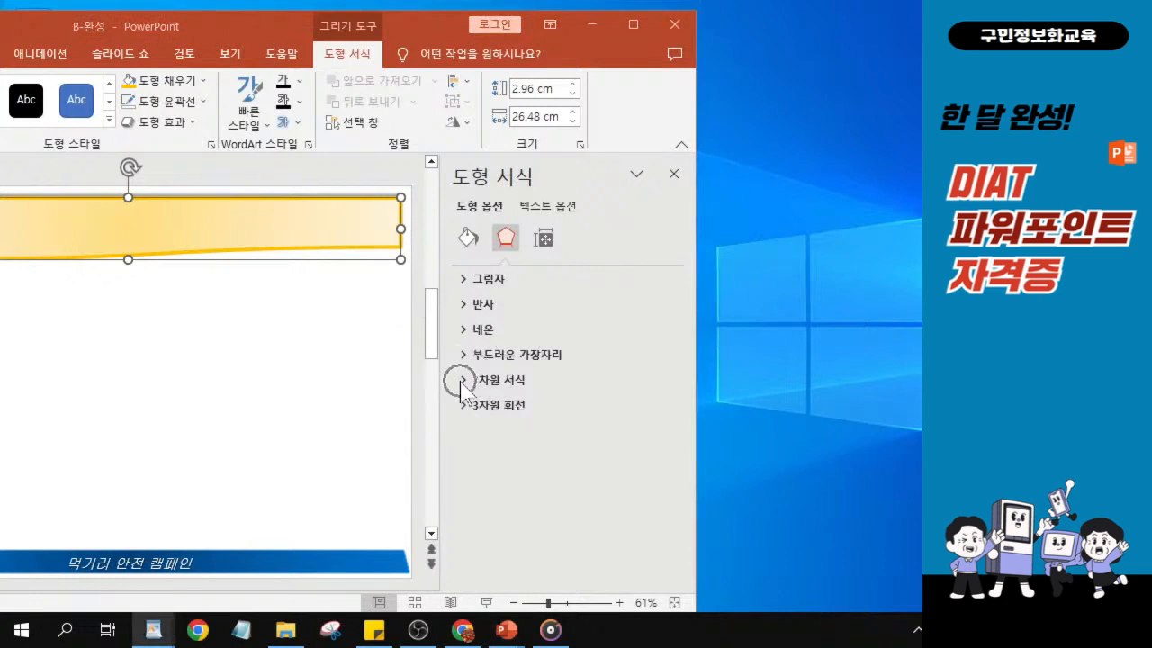
{"action": "key", "text": "ctrl"}
{"action": "left_click", "coordinate": [460, 382]}
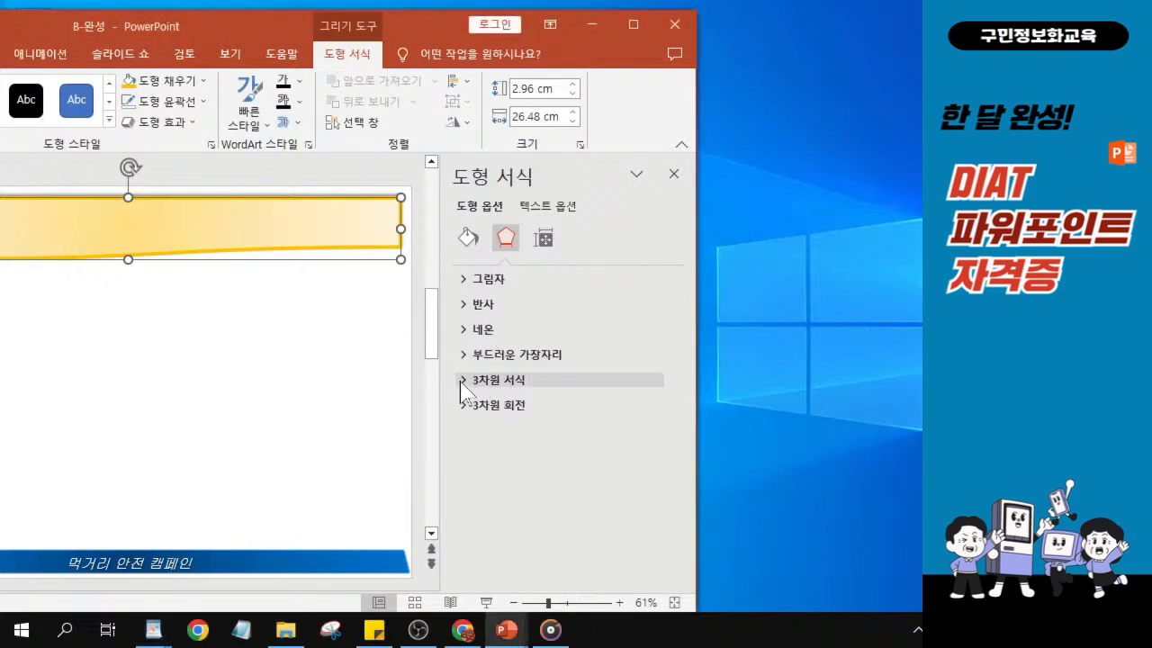
{"action": "left_click", "coordinate": [462, 381]}
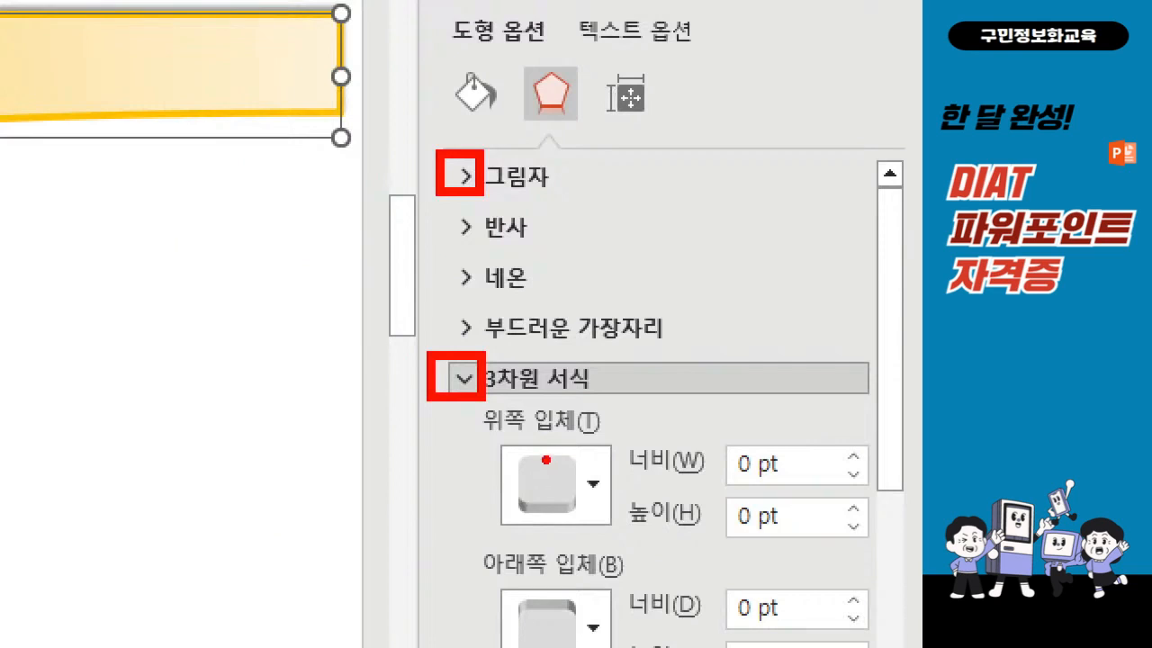
{"action": "left_click_drag", "start_coordinate": [519, 460], "coordinate": [573, 440]}
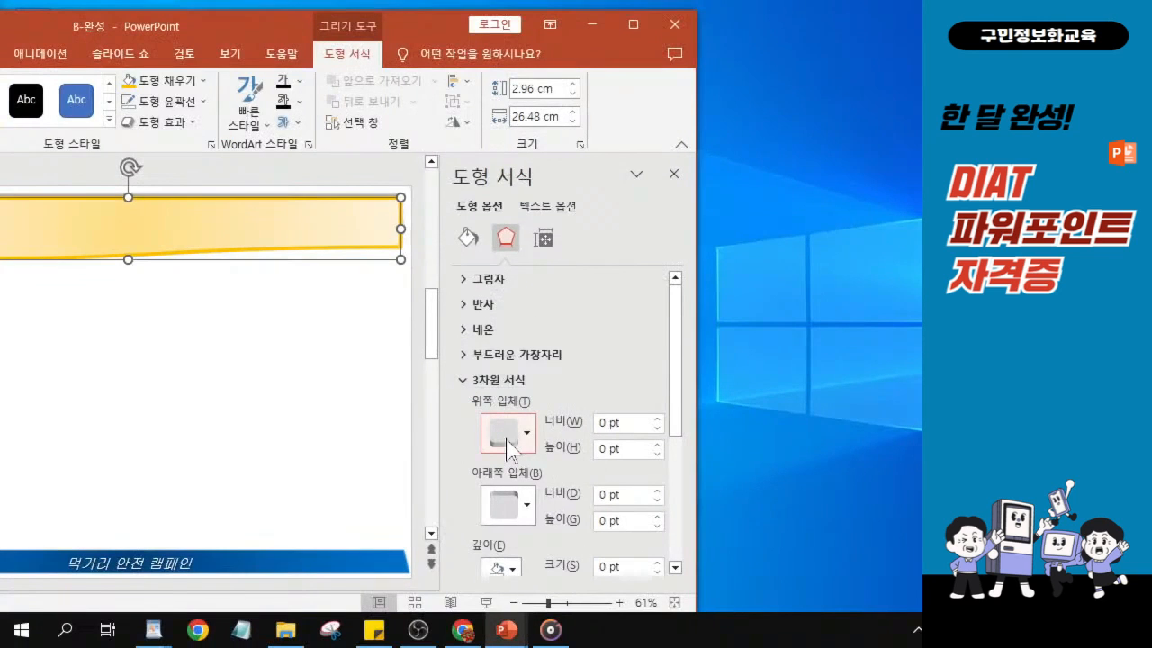
{"action": "left_click", "coordinate": [506, 434]}
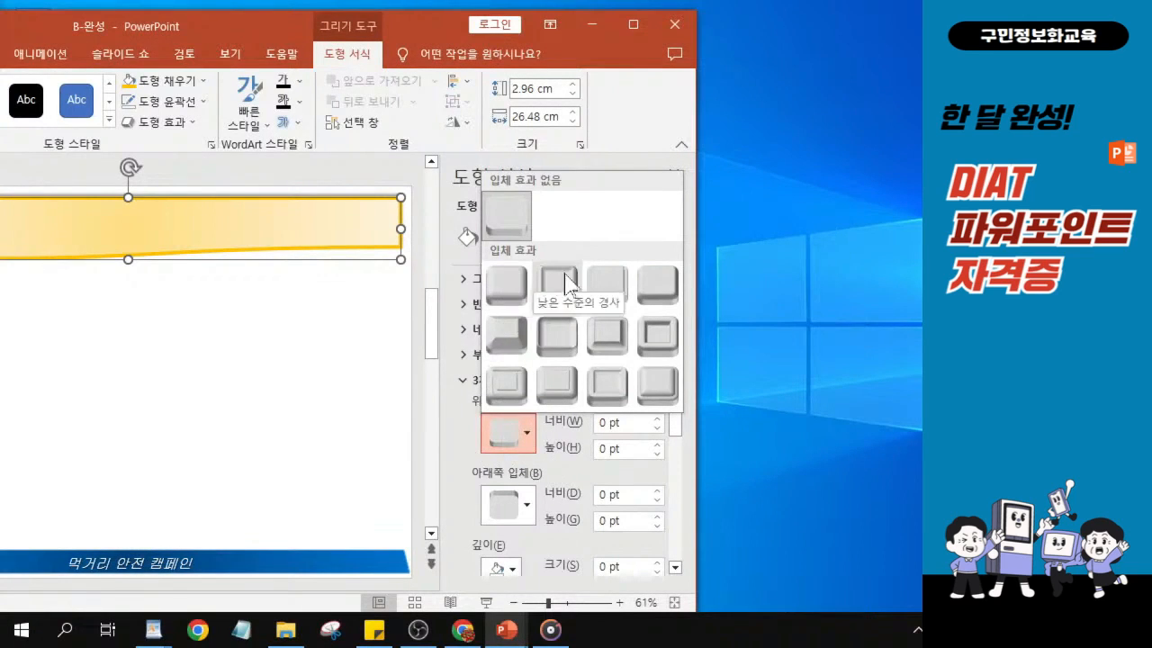
{"action": "left_click", "coordinate": [659, 294]}
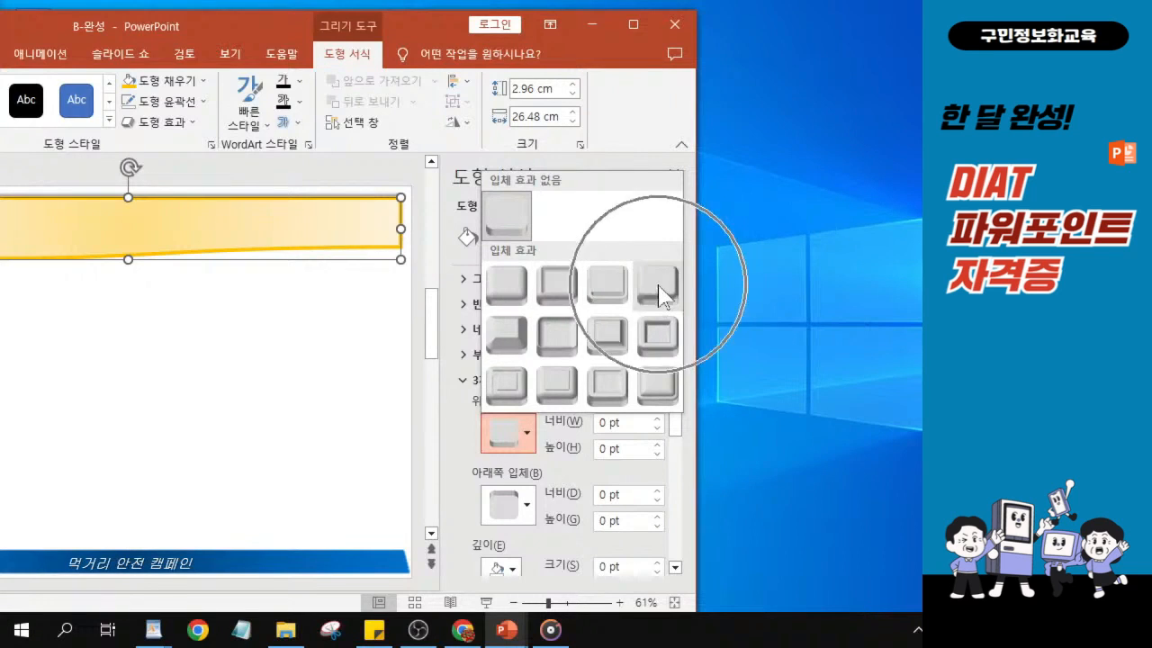
{"action": "key", "text": "ctrl"}
{"action": "key", "text": "ctrl"}
{"action": "key", "text": "ctrl"}
{"action": "key", "text": "ctrl"}
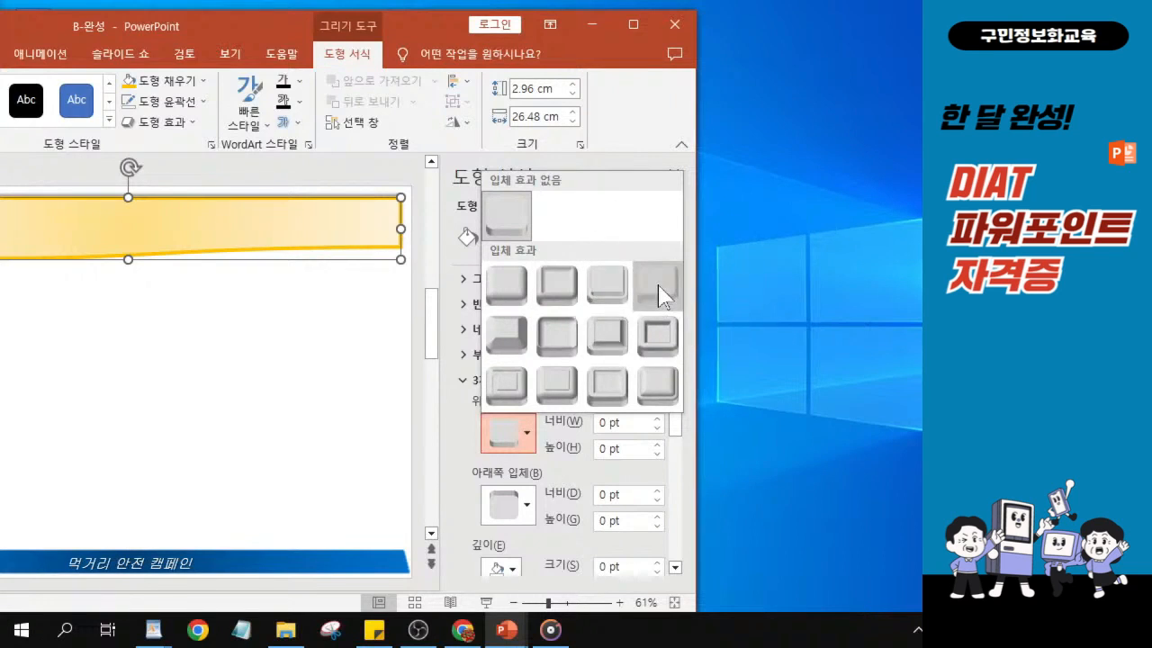
{"action": "key", "text": "ctrl"}
{"action": "key", "text": "ctrl"}
{"action": "key", "text": "ctrl"}
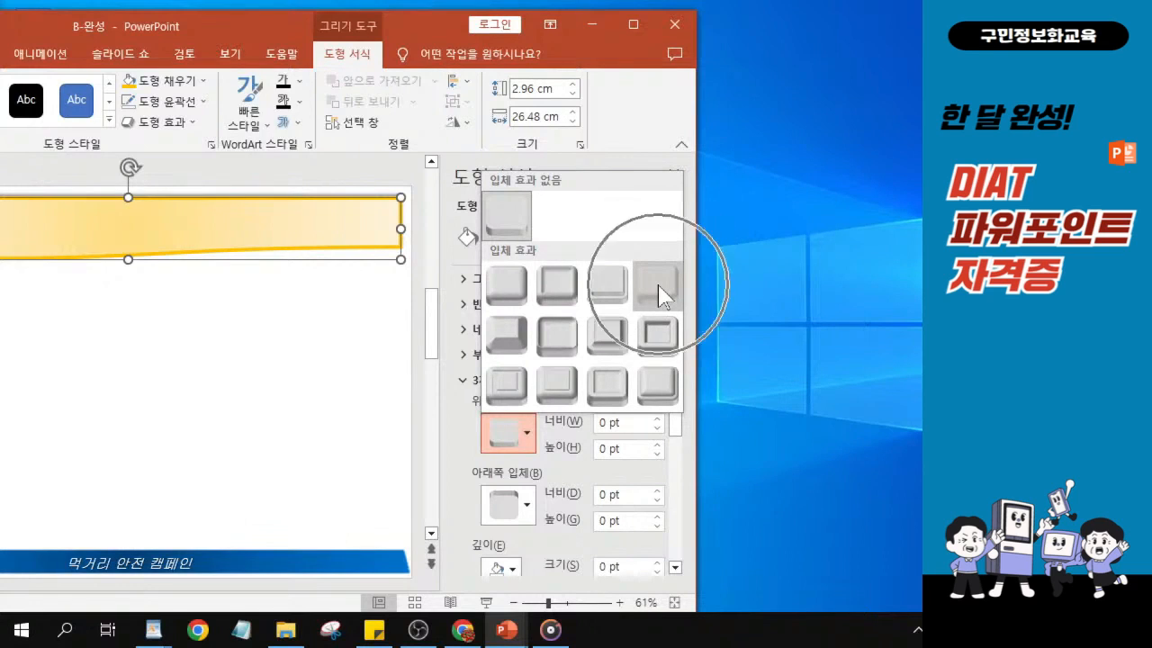
{"action": "key", "text": "ctrl"}
{"action": "key", "text": "ctrl"}
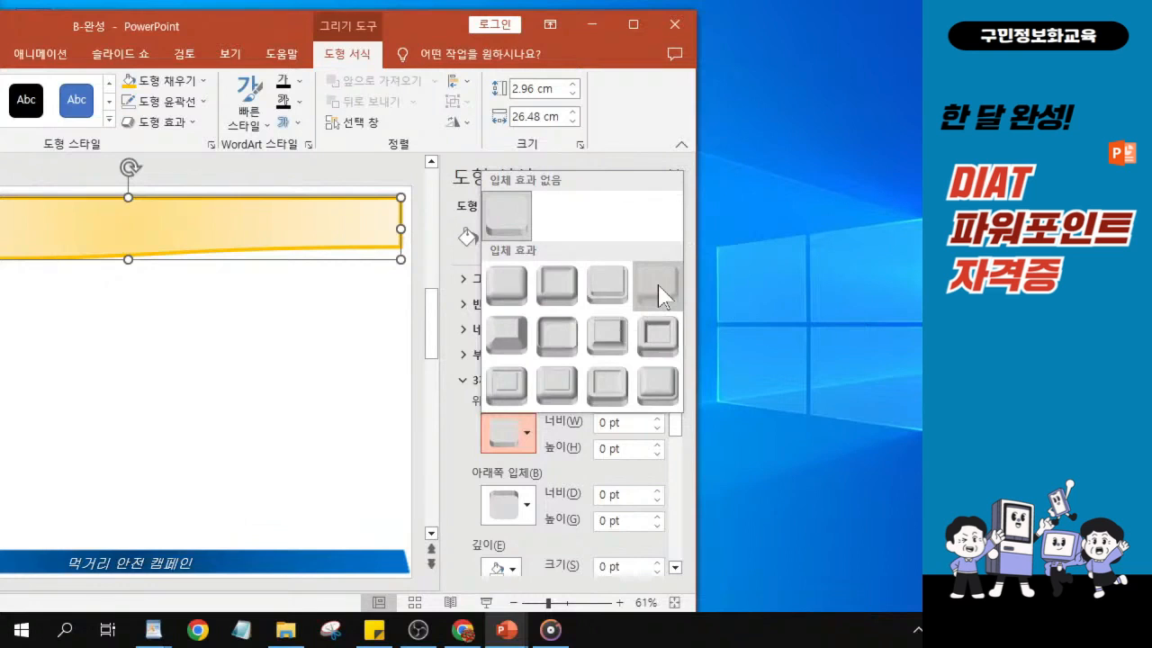
{"action": "left_click", "coordinate": [657, 289]}
- Set the document shape's text font to HY견고딕 and its size to 30
{"action": "left_click_drag", "start_coordinate": [230, 27], "coordinate": [470, 25]}
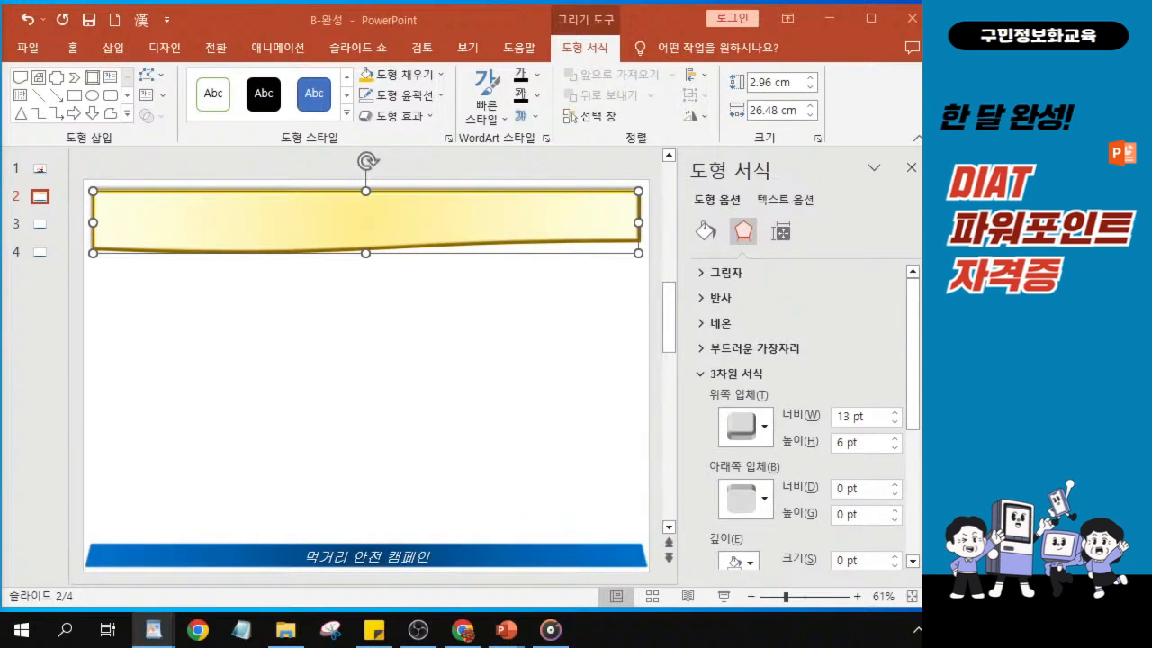
{"action": "left_click", "coordinate": [71, 53]}
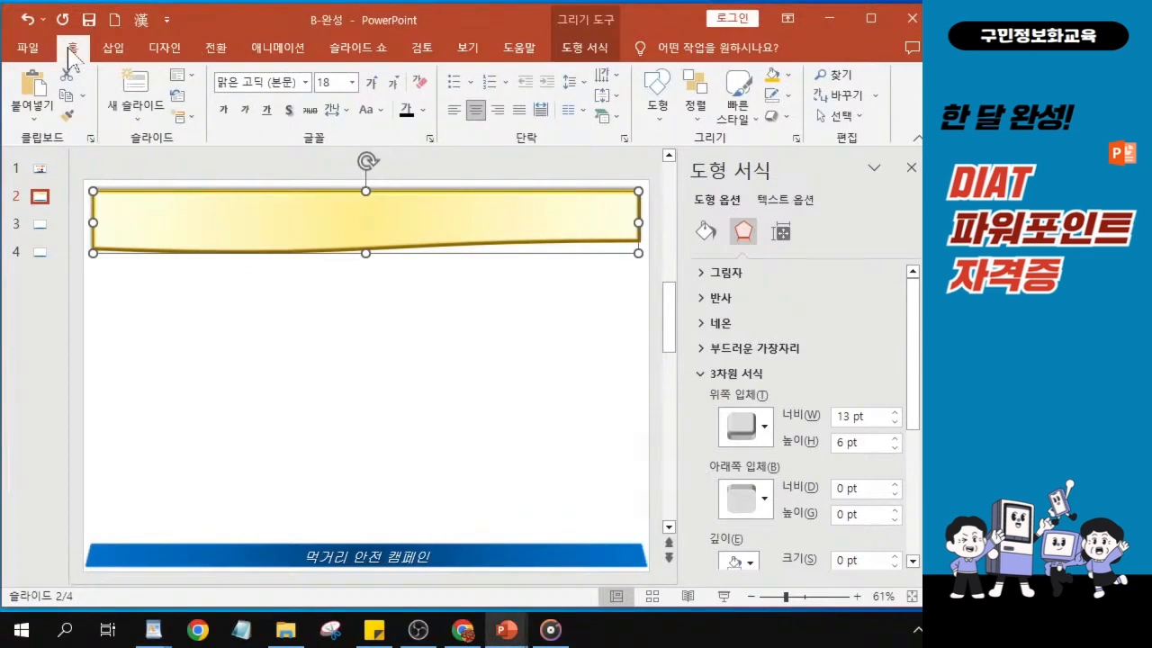
{"action": "left_click", "coordinate": [306, 83]}
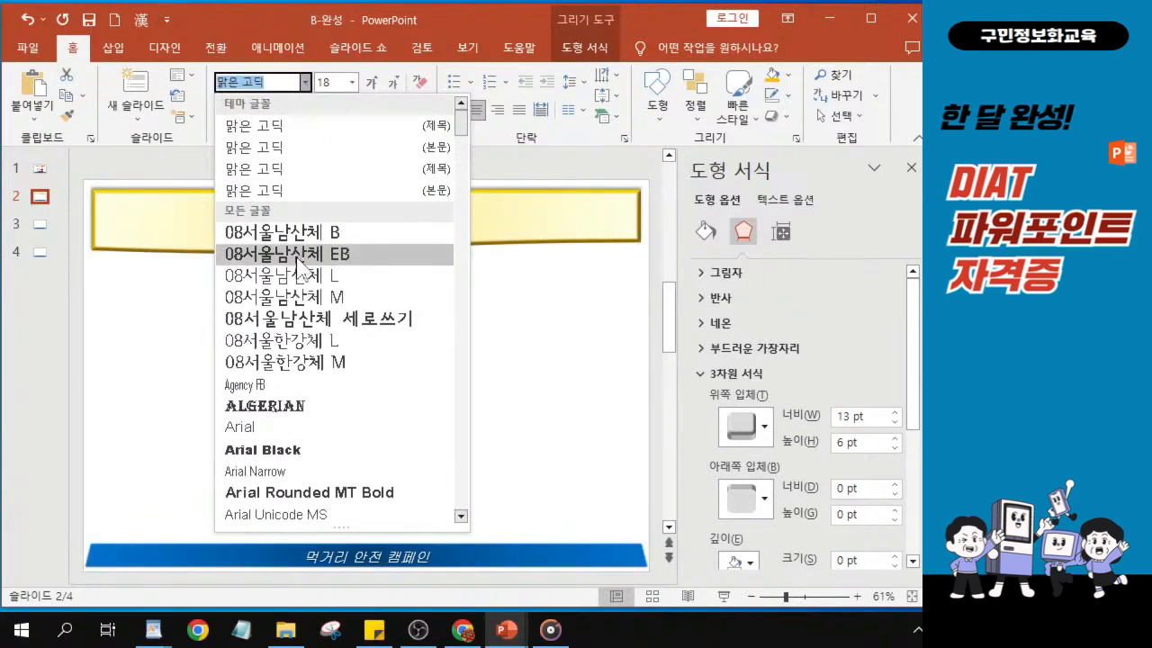
{"action": "scroll", "coordinate": [297, 270], "scroll_direction": "down", "scroll_amount": 7}
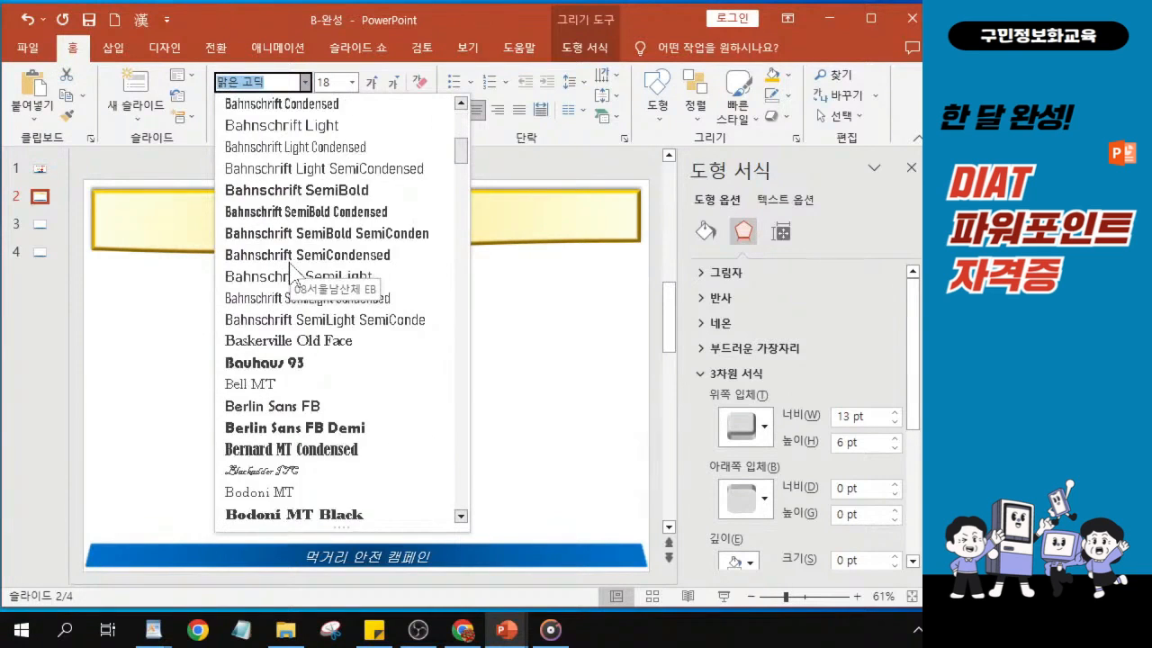
{"action": "scroll", "coordinate": [290, 270], "scroll_direction": "down", "scroll_amount": 9}
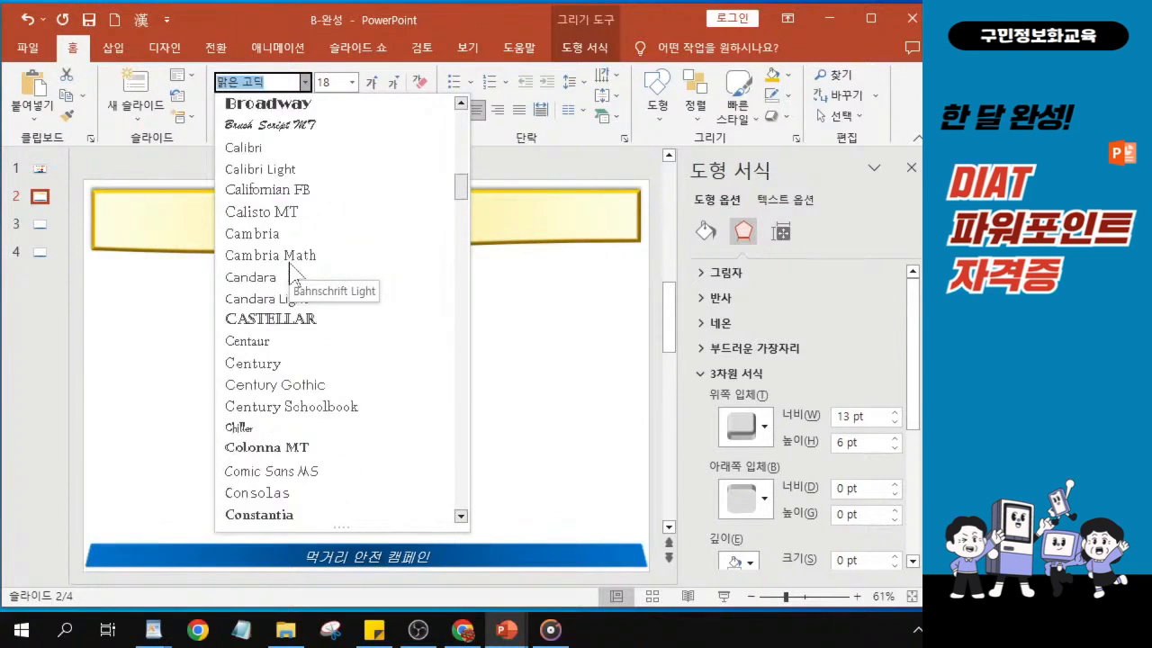
{"action": "scroll", "coordinate": [290, 270], "scroll_direction": "down", "scroll_amount": 12}
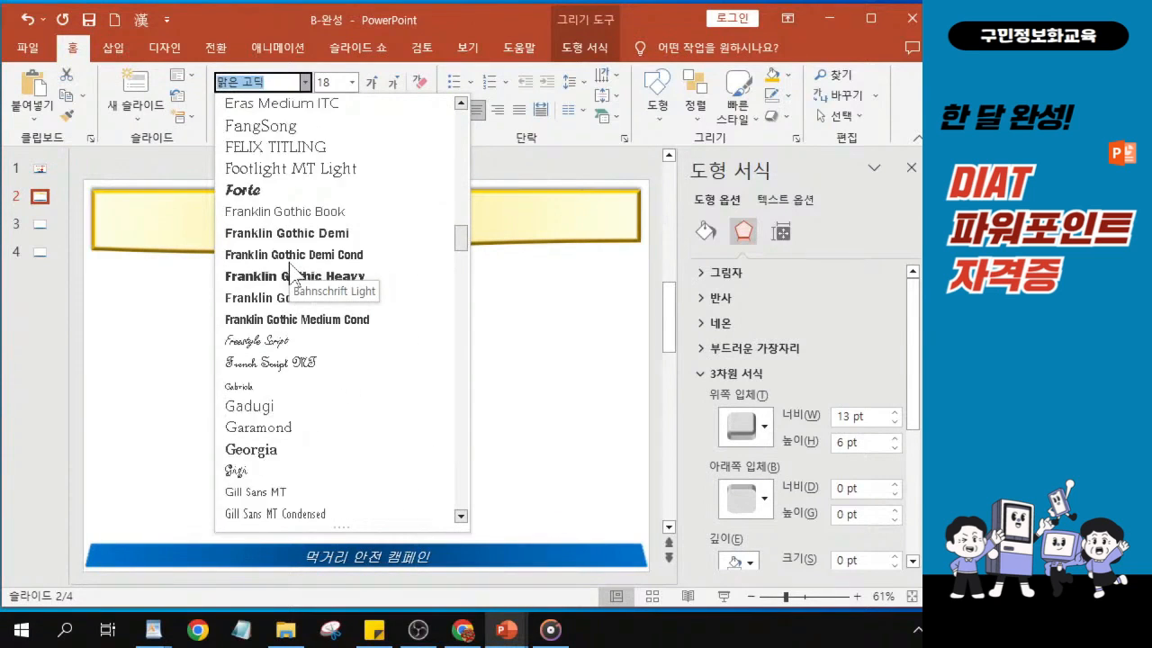
{"action": "scroll", "coordinate": [290, 270], "scroll_direction": "down", "scroll_amount": 8}
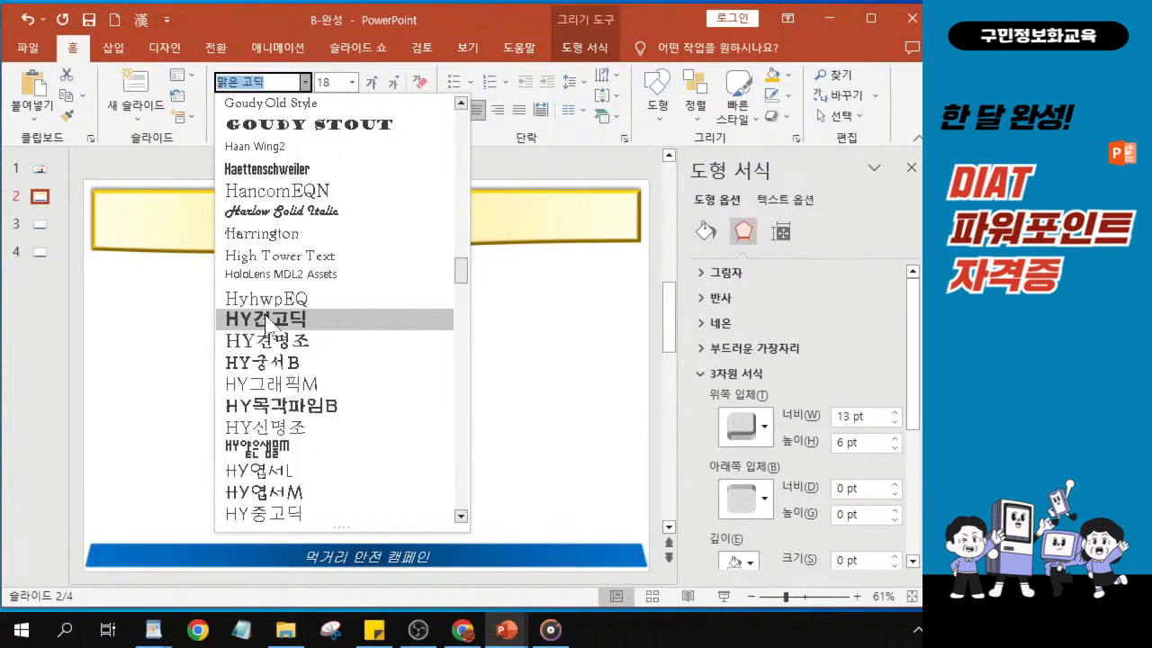
{"action": "left_click", "coordinate": [267, 321]}
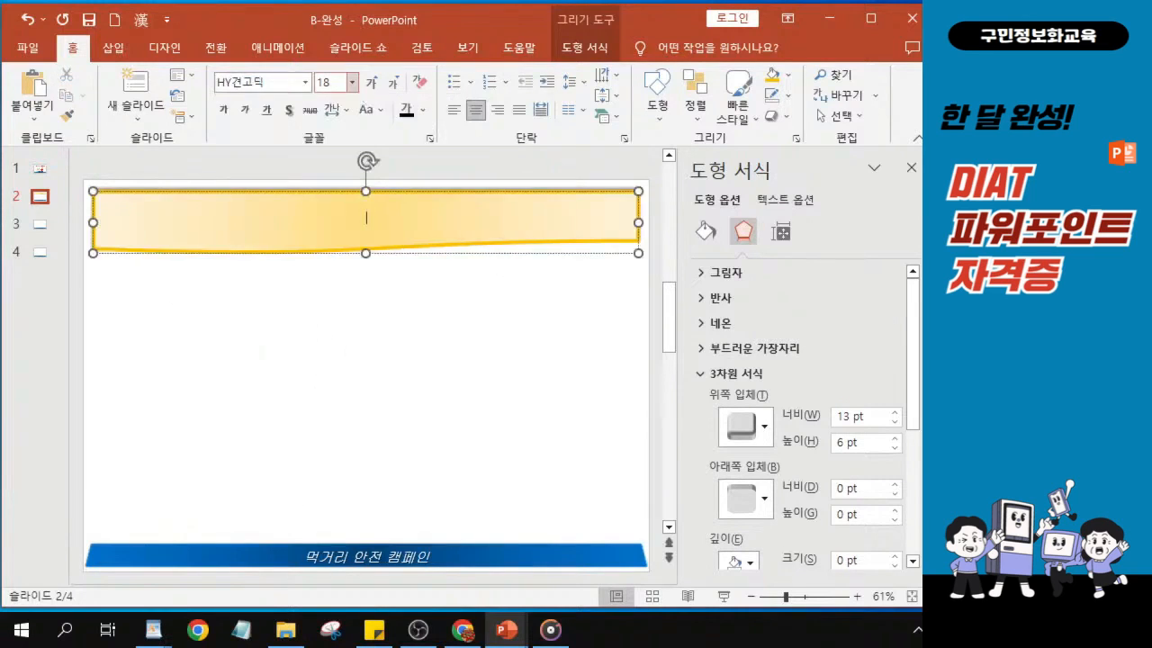
{"action": "left_click", "coordinate": [330, 82]}
{"action": "type", "text": "30"}
{"action": "key", "text": "Return"}
- Make the document shape's text bold and italic, and set its font colour to black
{"action": "left_click", "coordinate": [225, 109]}
{"action": "left_click", "coordinate": [245, 109]}
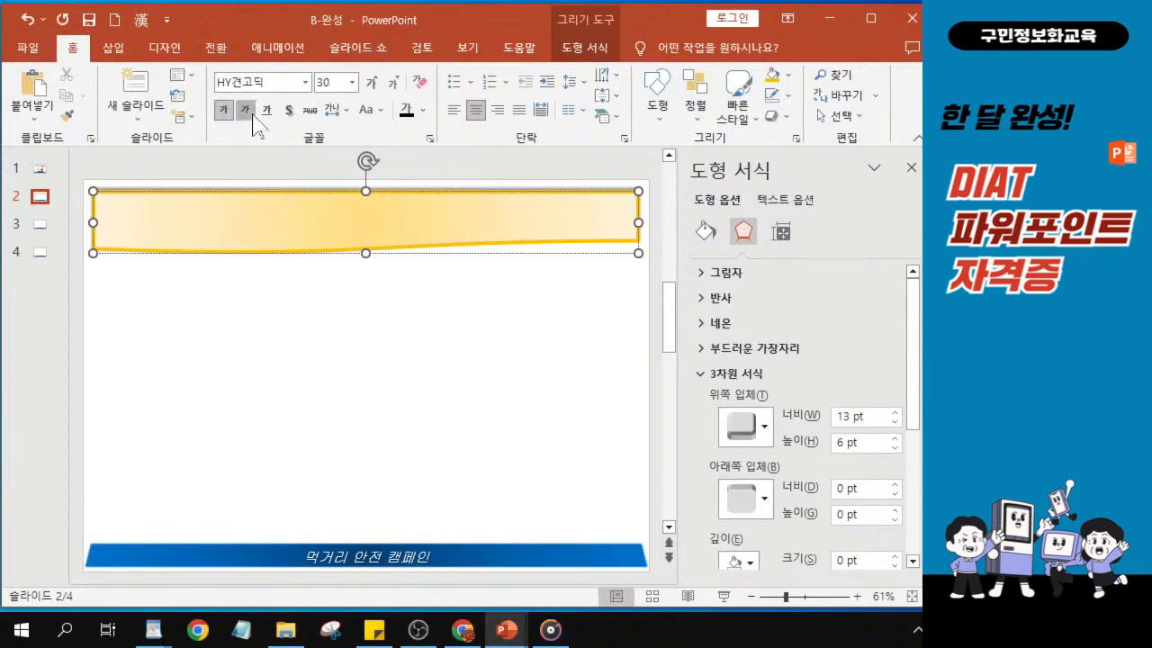
{"action": "left_click", "coordinate": [425, 110]}
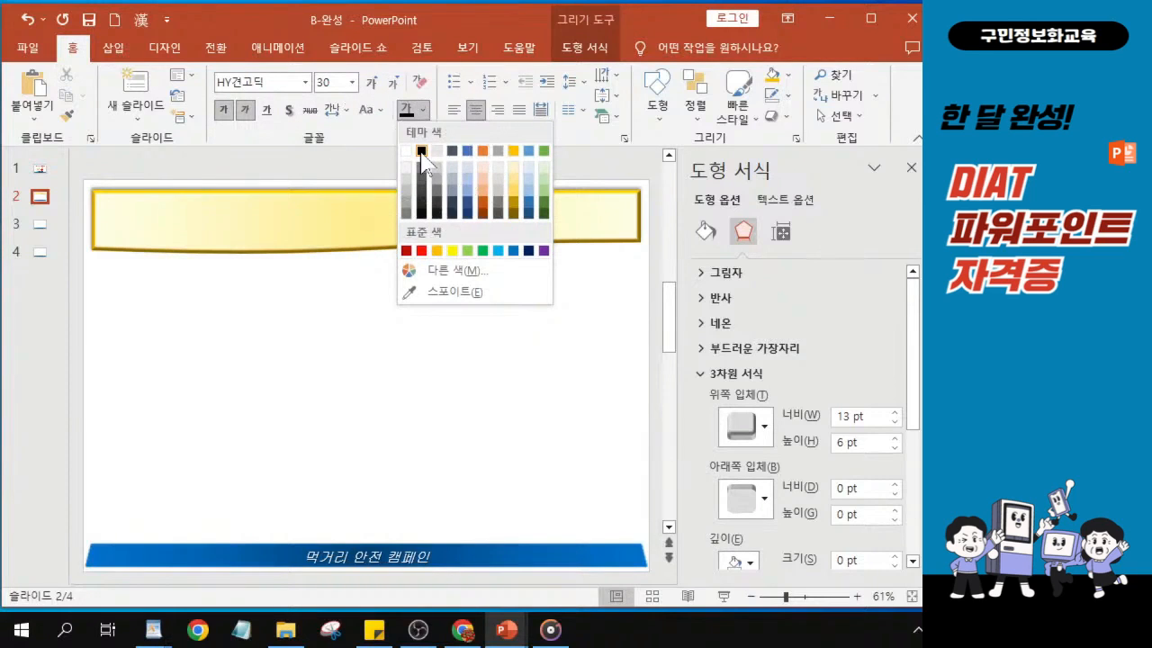
{"action": "left_click", "coordinate": [421, 151]}
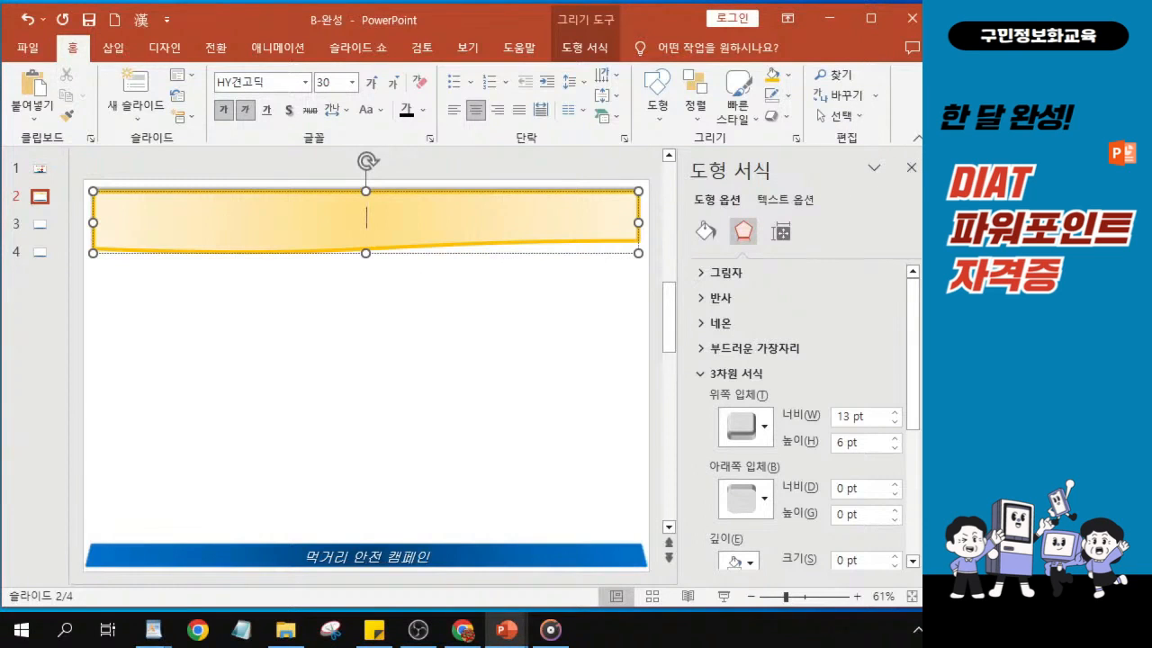
- Close the shape formatting options and enter the heading "식중독 증상 및 예방 수칙" in the document shape
{"action": "left_click", "coordinate": [911, 168]}
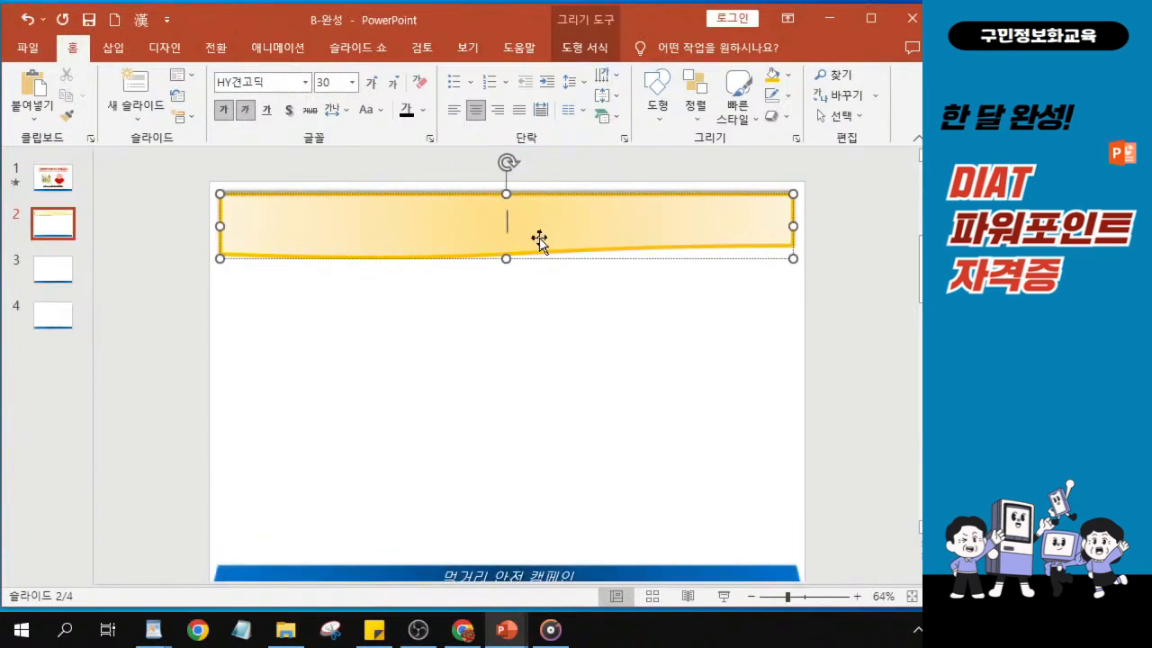
{"action": "scroll", "coordinate": [540, 243], "scroll_direction": "up", "scroll_amount": 4}
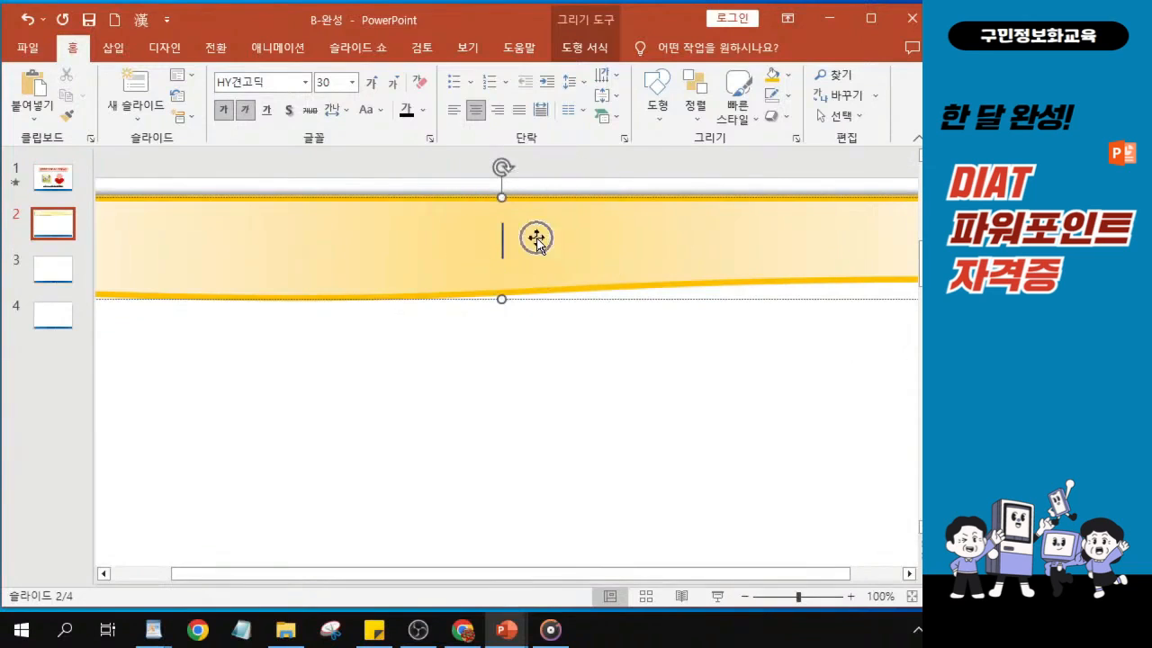
{"action": "type", "text": "식중"}
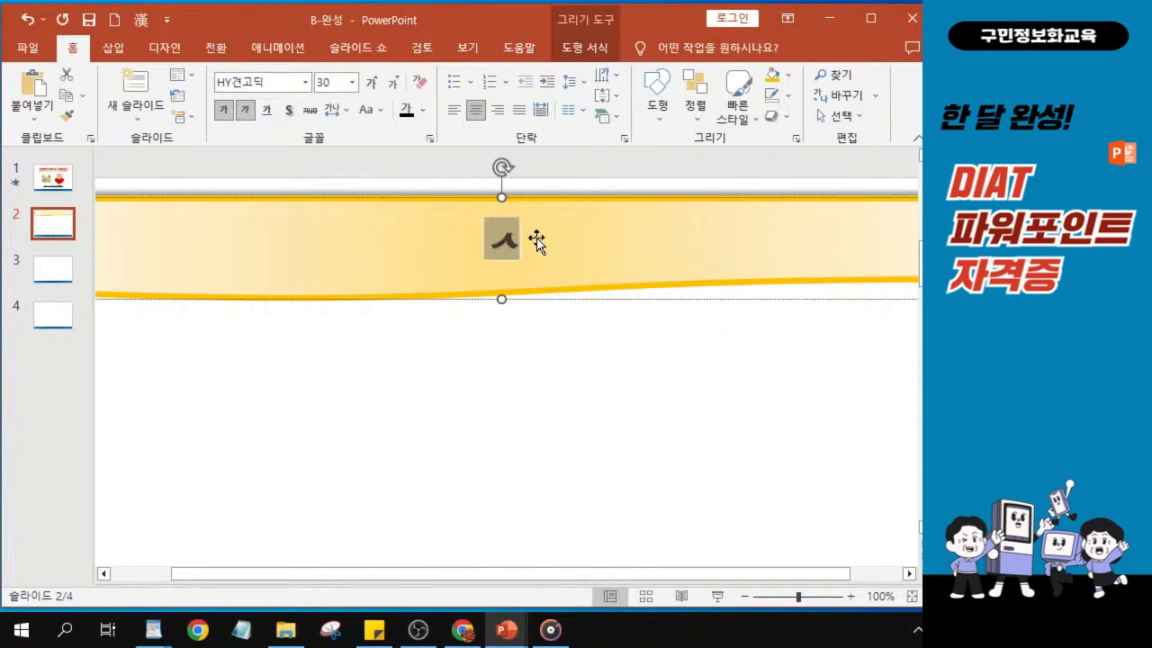
{"action": "type", "text": "도"}
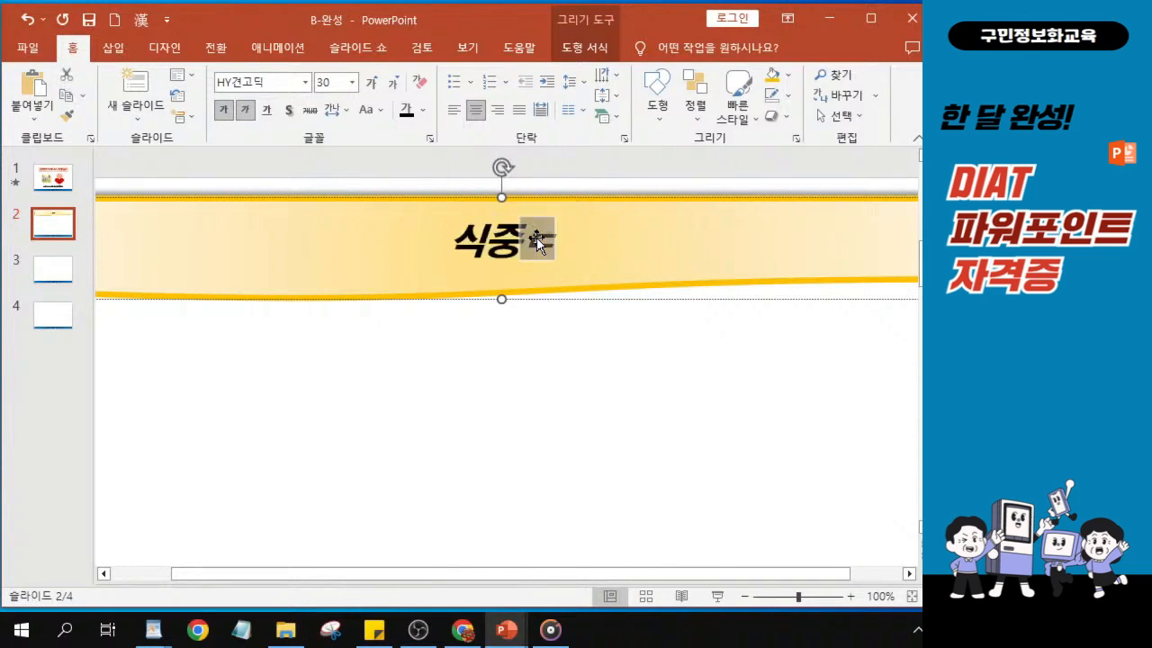
{"action": "type", "text": "ㄱ 증"}
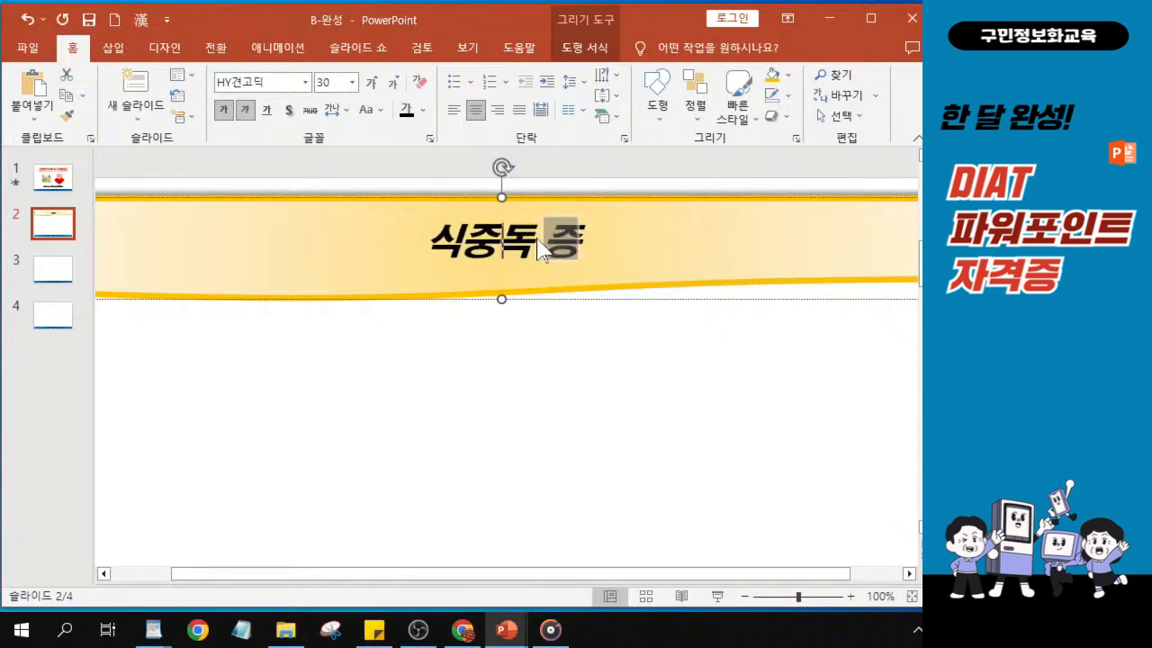
{"action": "type", "text": "상 ㅁㅣㅊ ㅇㅖ"}
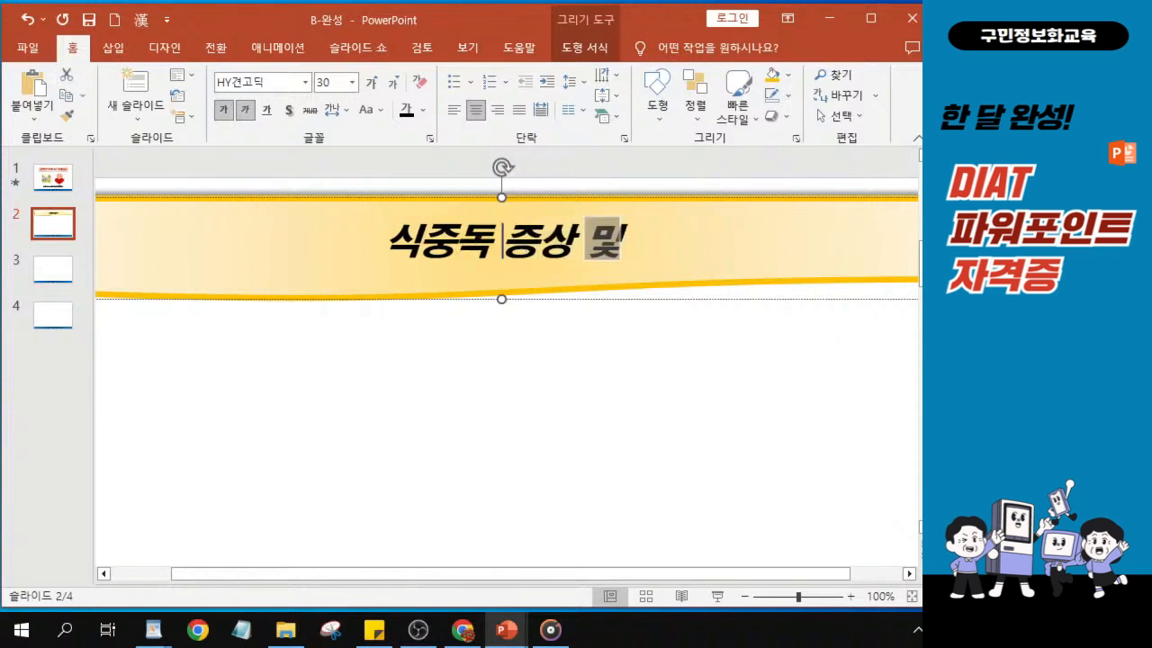
{"action": "type", "text": "ㅂㅏㅇ"}
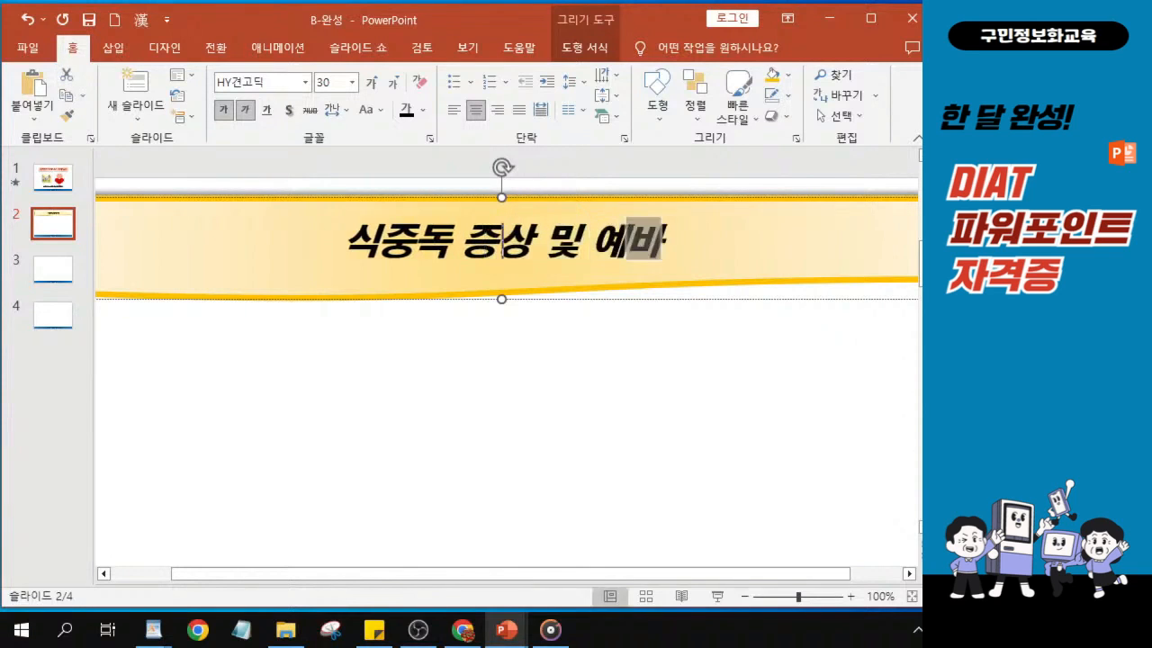
{"action": "type", "text": " ㅅㅜㅊㅣㄱ"}
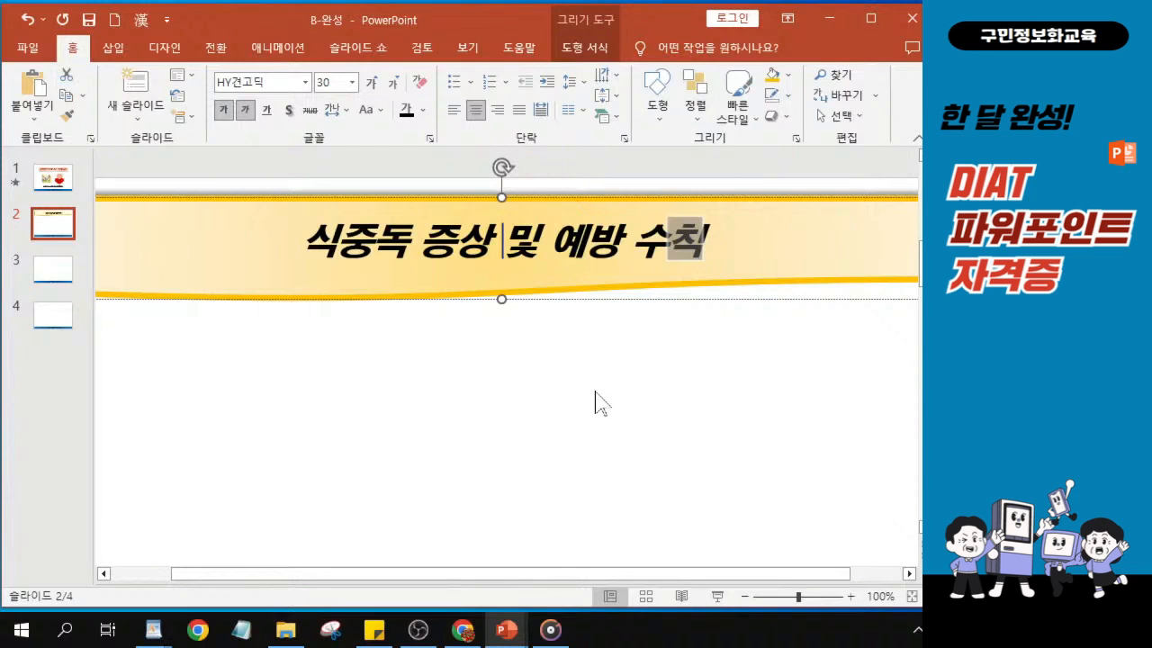
{"action": "left_click_drag", "start_coordinate": [90, 388], "coordinate": [46, 391]}
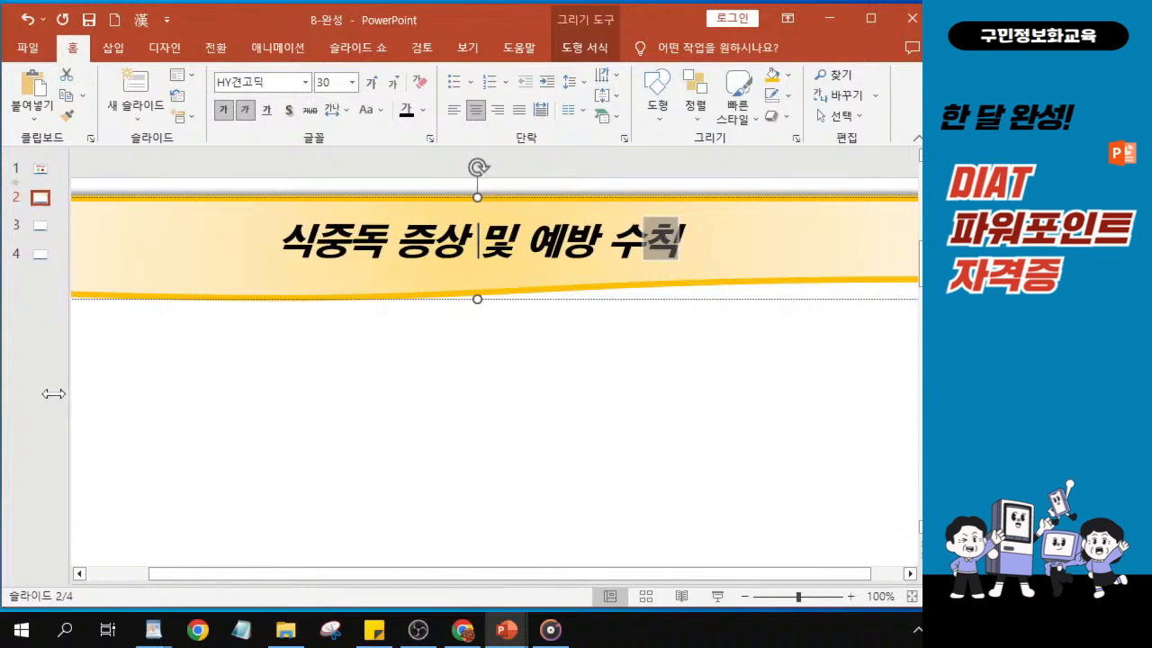
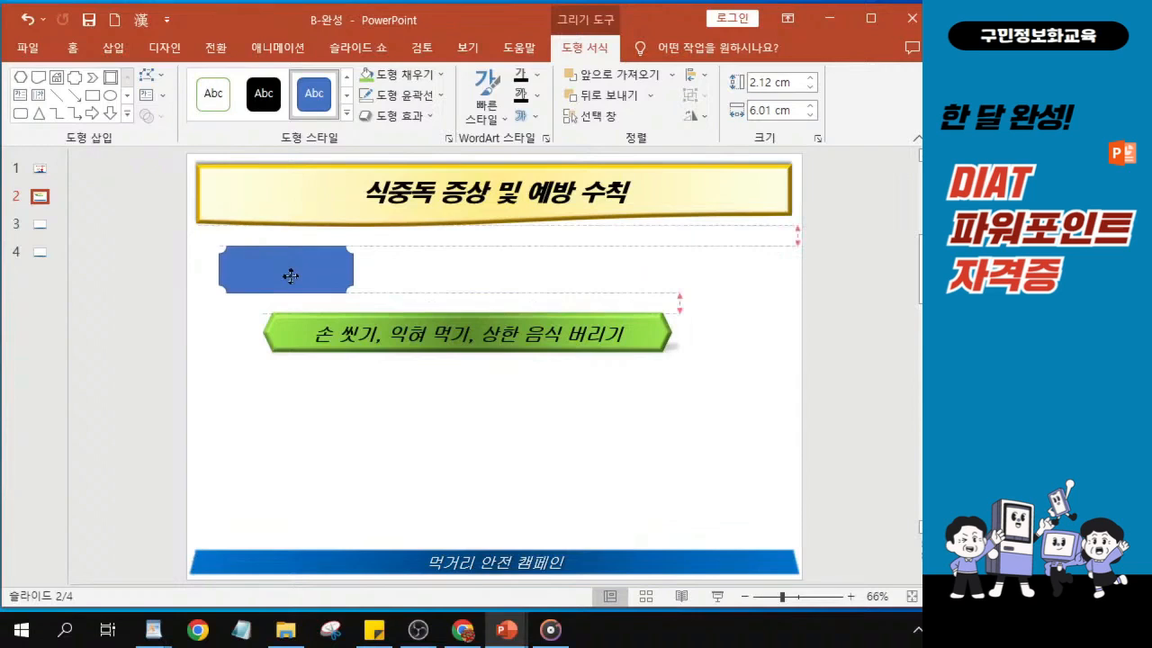
- Move the blue plaque shape slightly down beneath the heading and fill it with the dark brown wood-grain texture
{"action": "left_click_drag", "start_coordinate": [291, 275], "coordinate": [291, 280]}
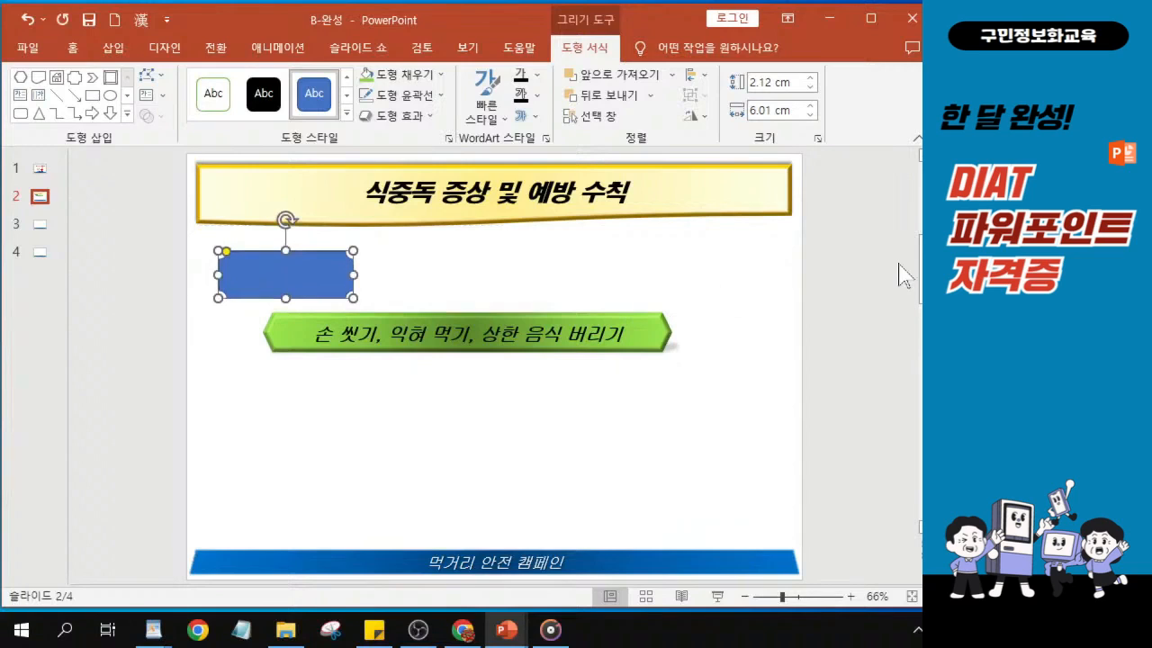
{"action": "key", "text": "alt+Tab"}
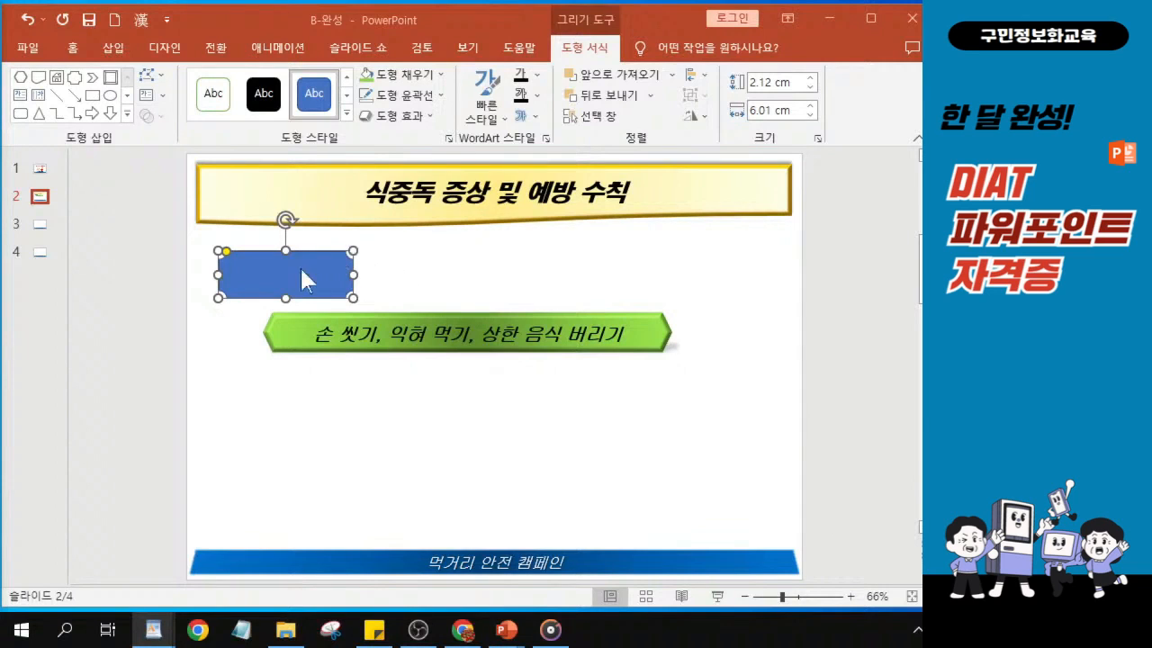
{"action": "left_click", "coordinate": [295, 270]}
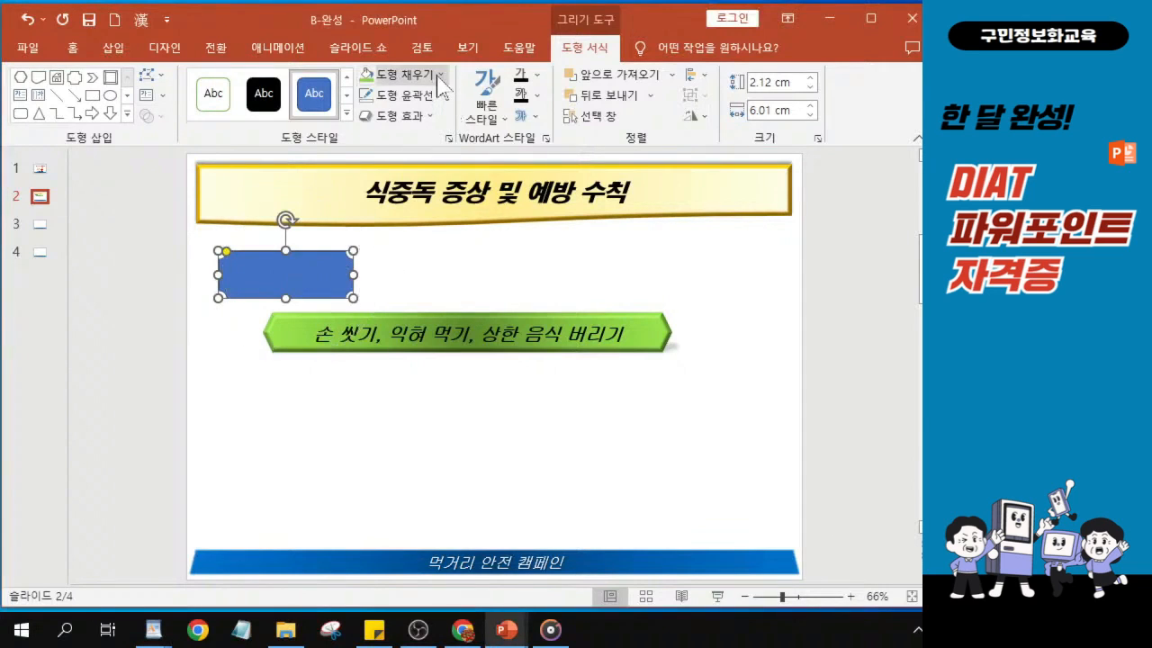
{"action": "left_click", "coordinate": [439, 80]}
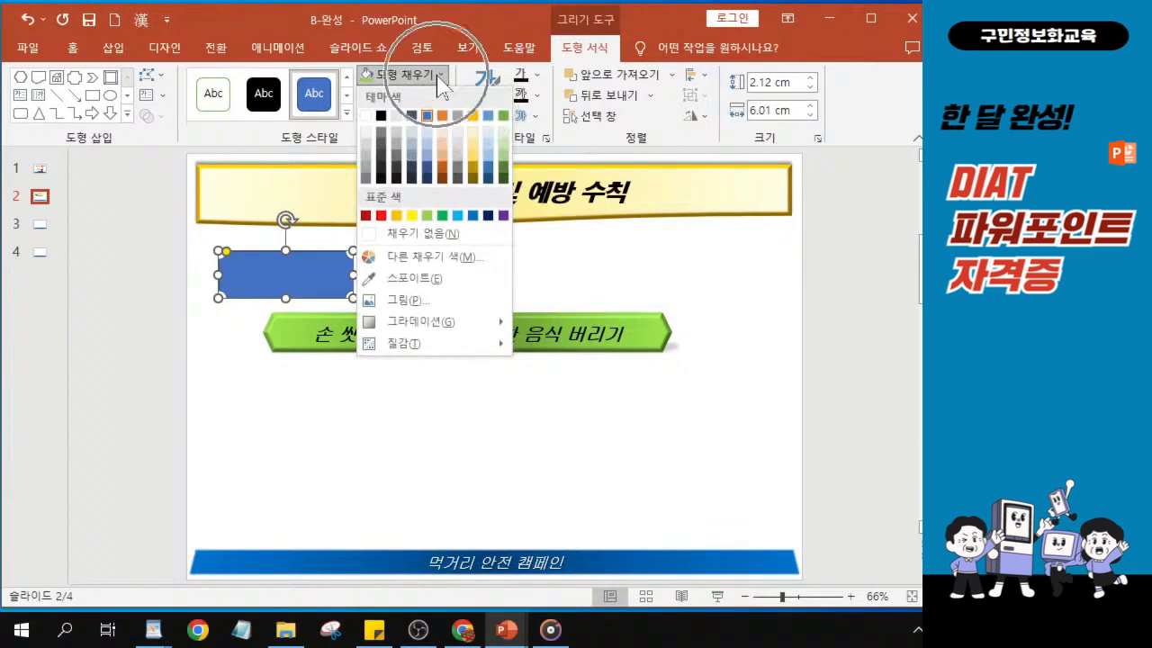
{"action": "left_click", "coordinate": [433, 346]}
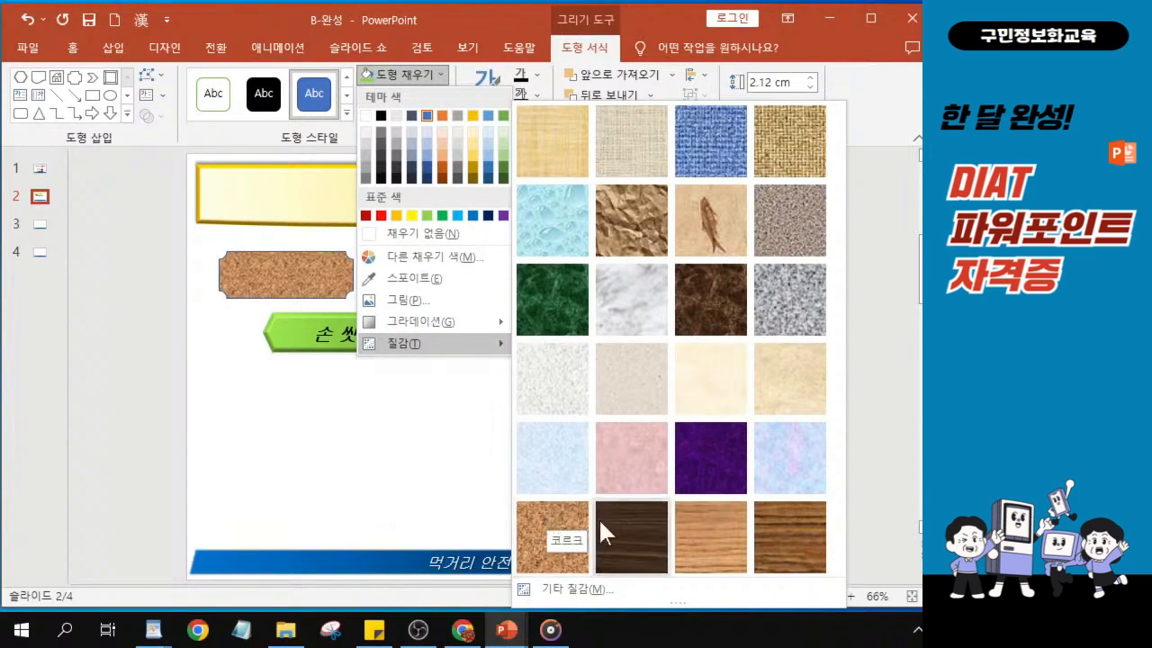
{"action": "left_click", "coordinate": [629, 527]}
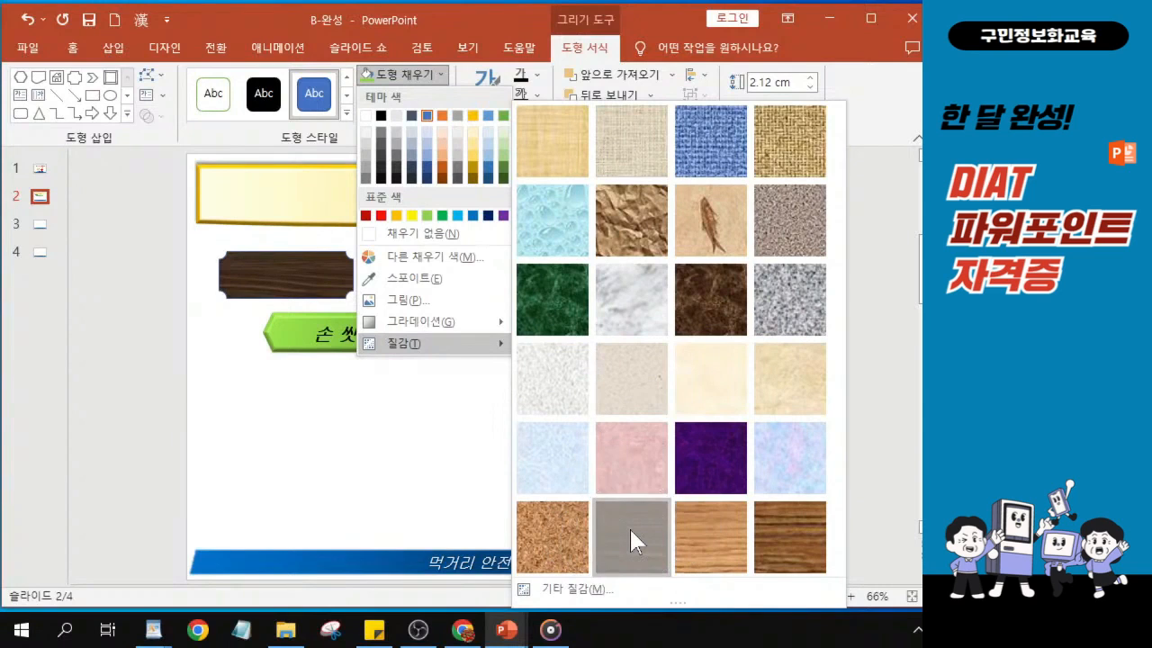
{"action": "left_click", "coordinate": [629, 527]}
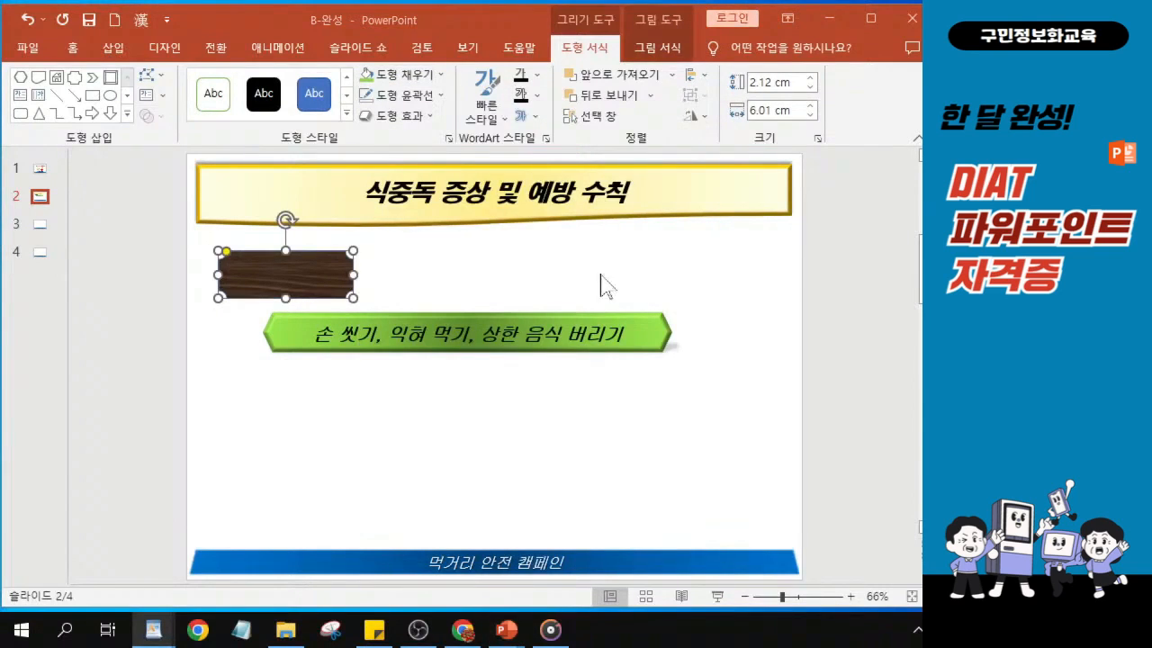
- Set the plaque shape's outline colour to the standard orange
{"action": "left_click", "coordinate": [411, 99]}
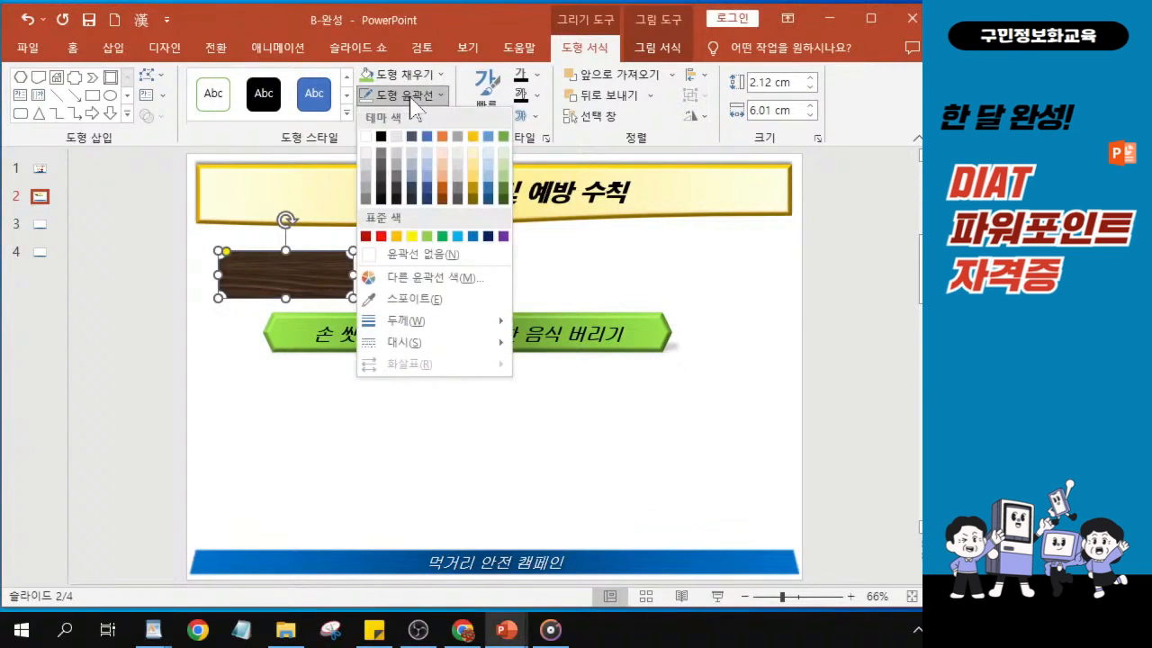
{"action": "left_click", "coordinate": [397, 237]}
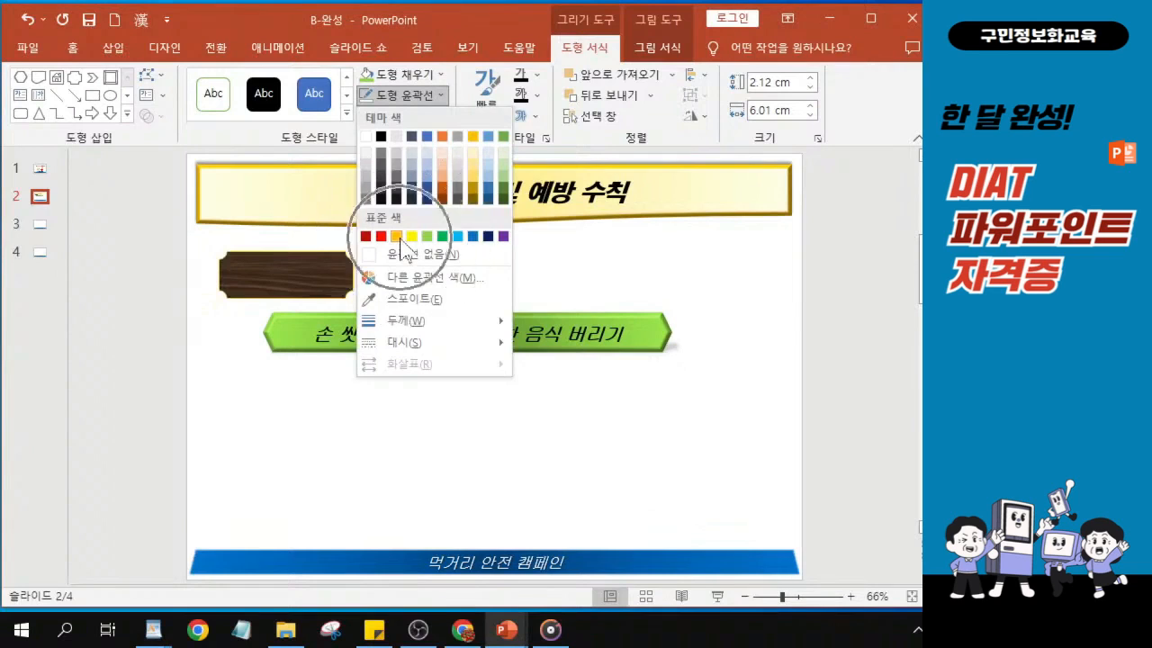
{"action": "key", "text": "ctrl"}
{"action": "key", "text": "ctrl"}
{"action": "key", "text": "ctrl"}
{"action": "key", "text": "ctrl"}
{"action": "key", "text": "ctrl"}
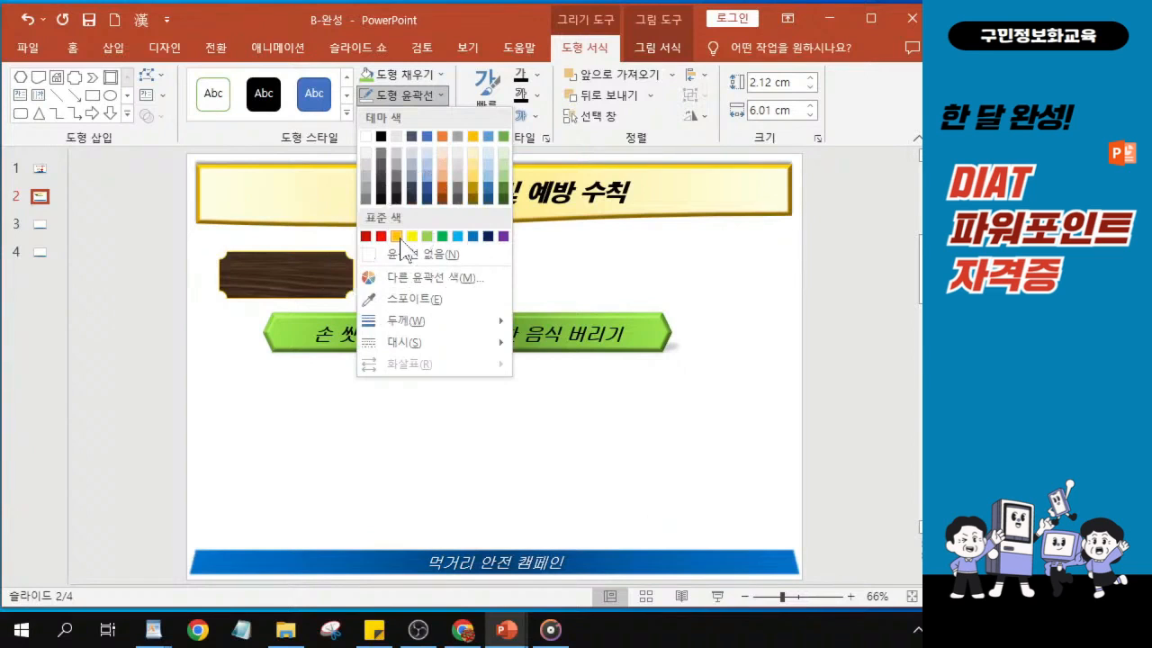
{"action": "left_click", "coordinate": [397, 237]}
- Open the plaque shape's detailed line settings and set the outline width to 2.5 pt
{"action": "key", "text": "alt+Tab"}
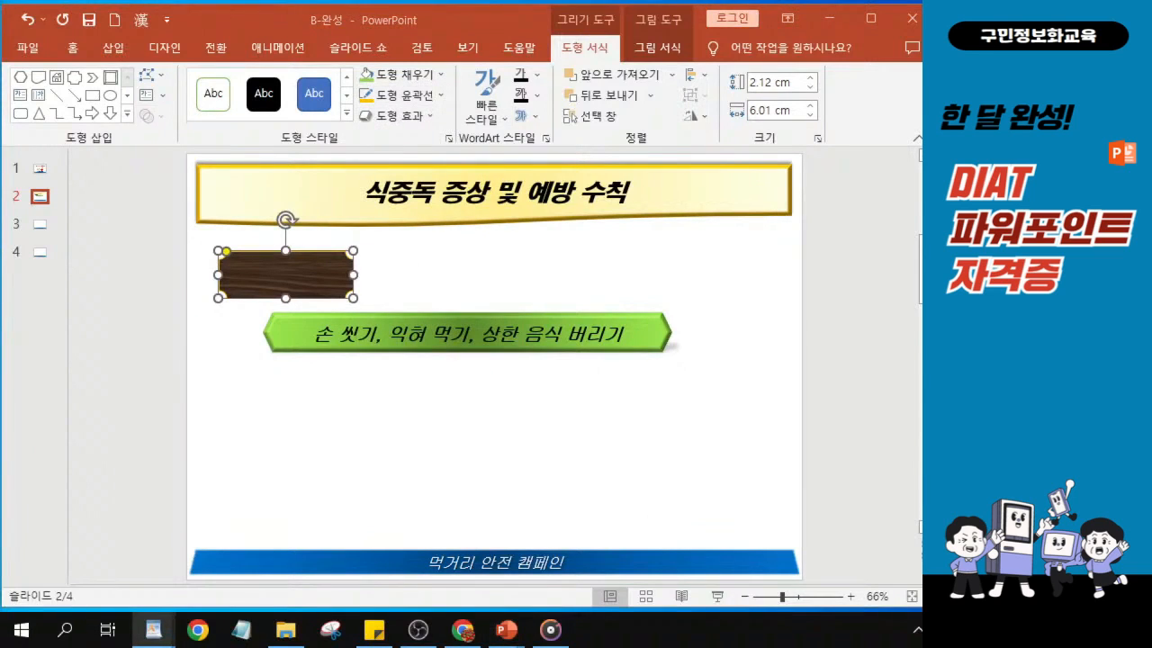
{"action": "key", "text": "ctrl"}
{"action": "key", "text": "ctrl+1"}
{"action": "left_click", "coordinate": [448, 139]}
{"action": "left_click_drag", "start_coordinate": [416, 113], "coordinate": [488, 176]}
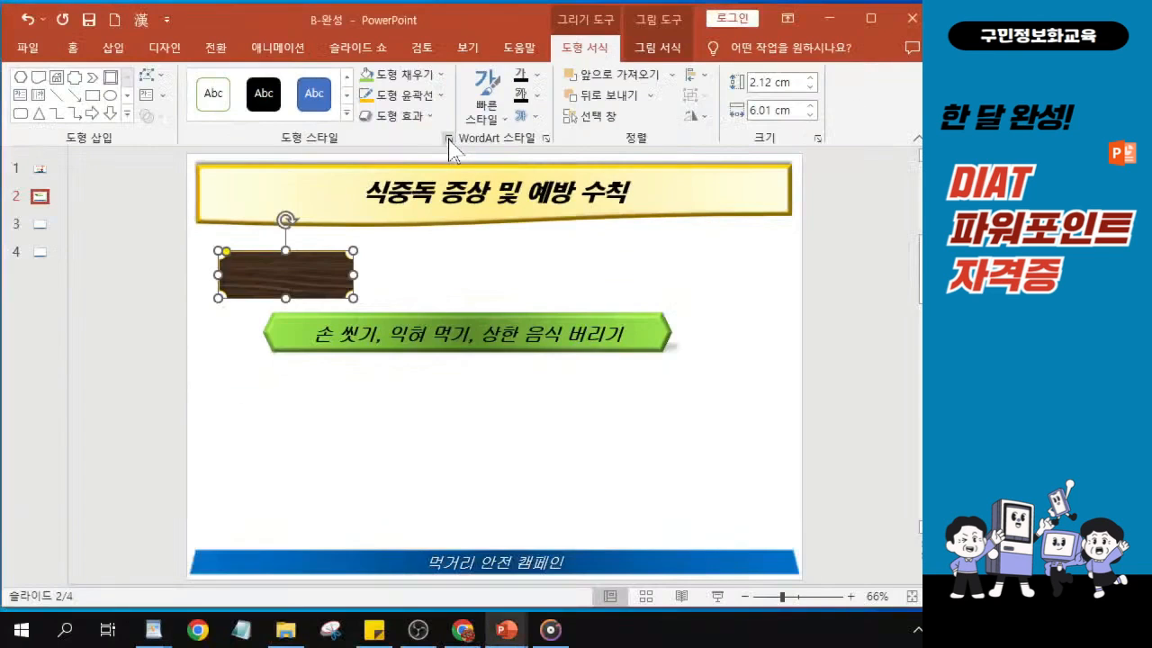
{"action": "left_click", "coordinate": [448, 139]}
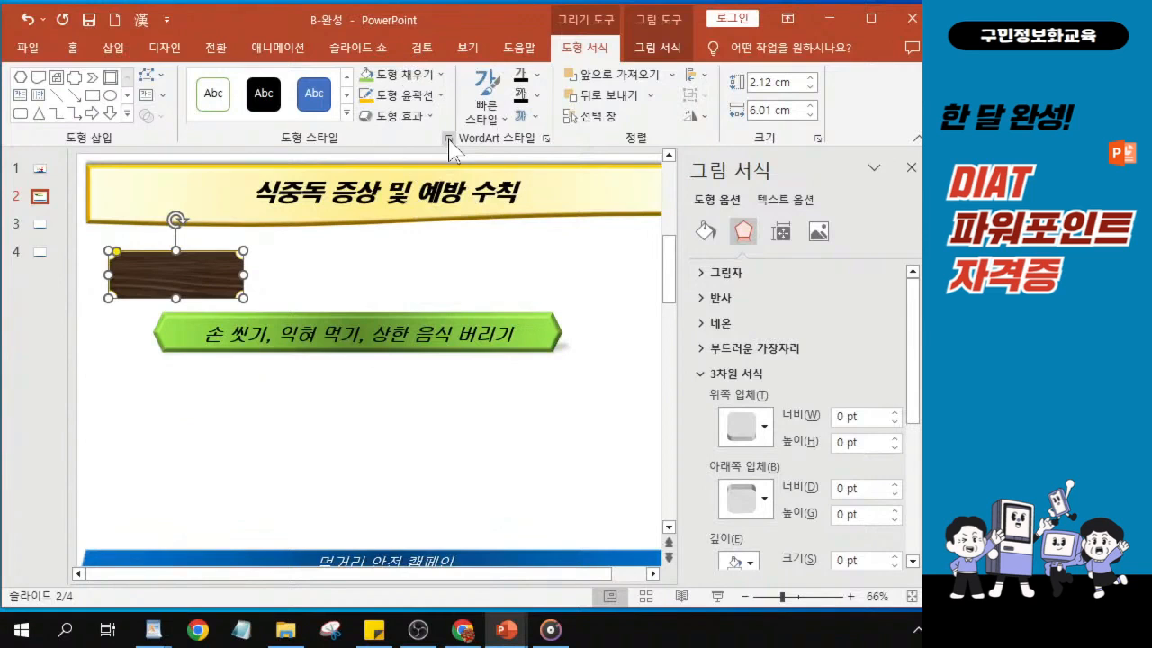
{"action": "left_click", "coordinate": [705, 232]}
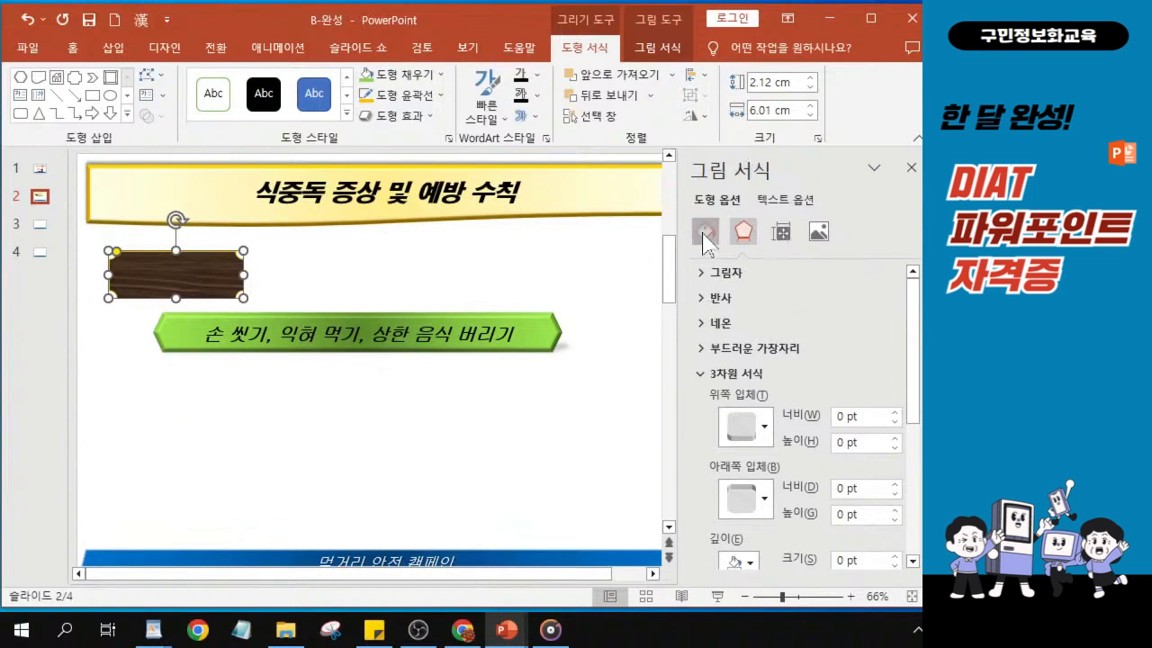
{"action": "left_click", "coordinate": [705, 236]}
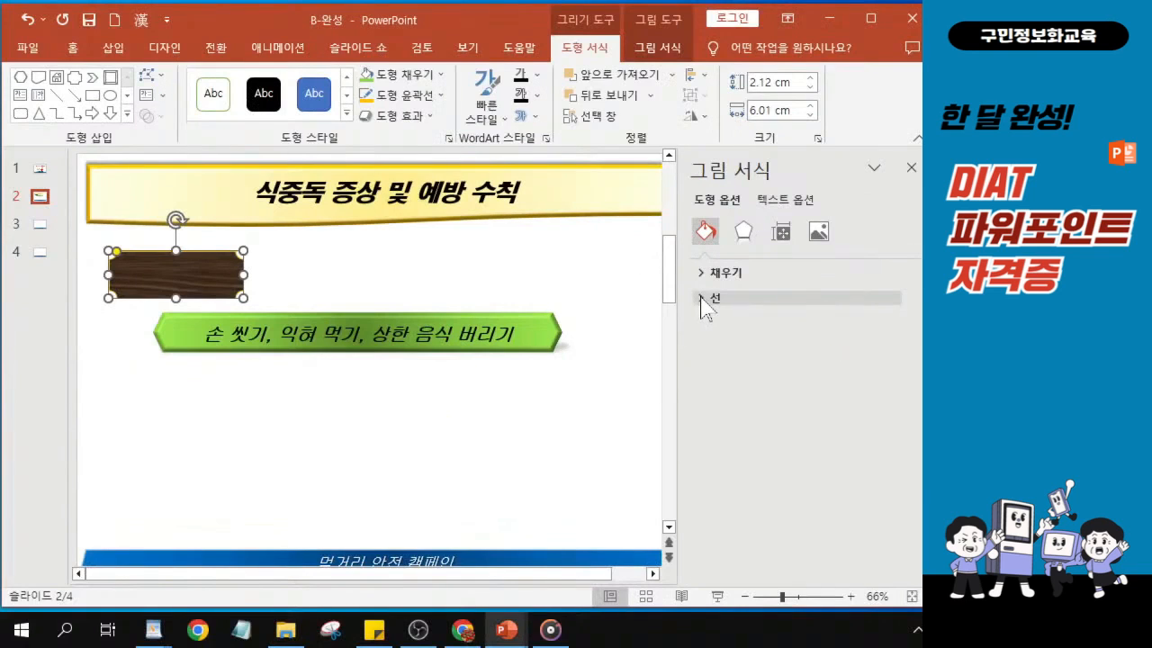
{"action": "left_click", "coordinate": [705, 301]}
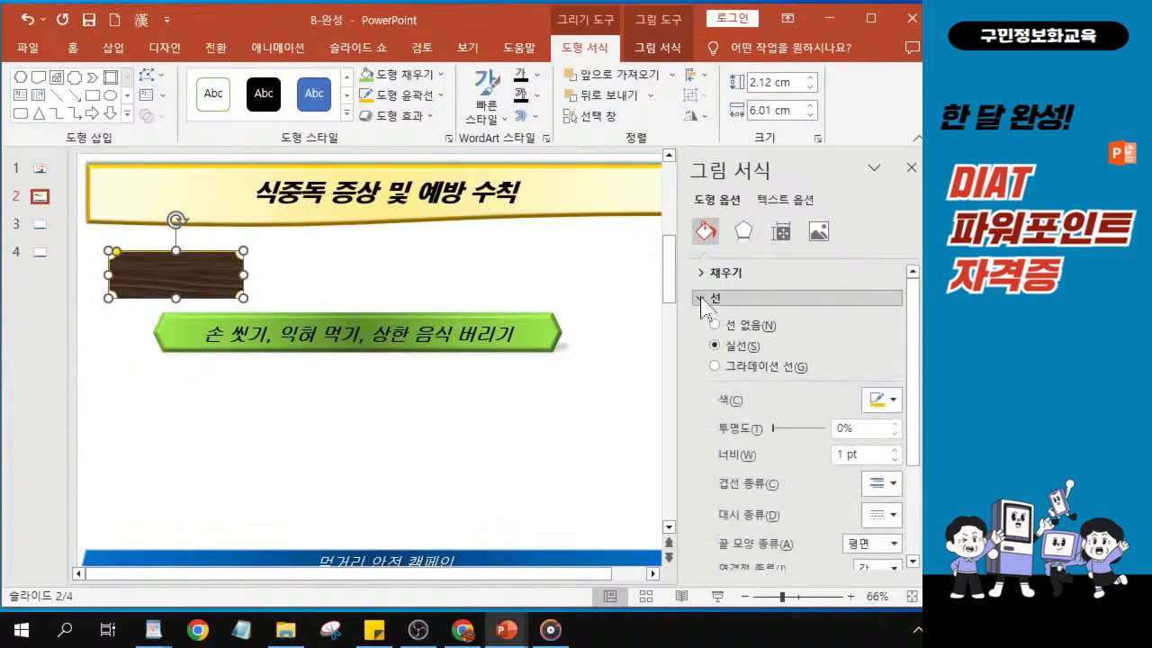
{"action": "left_click", "coordinate": [841, 456]}
{"action": "double_click", "coordinate": [841, 457]}
{"action": "type", "text": "2.5"}
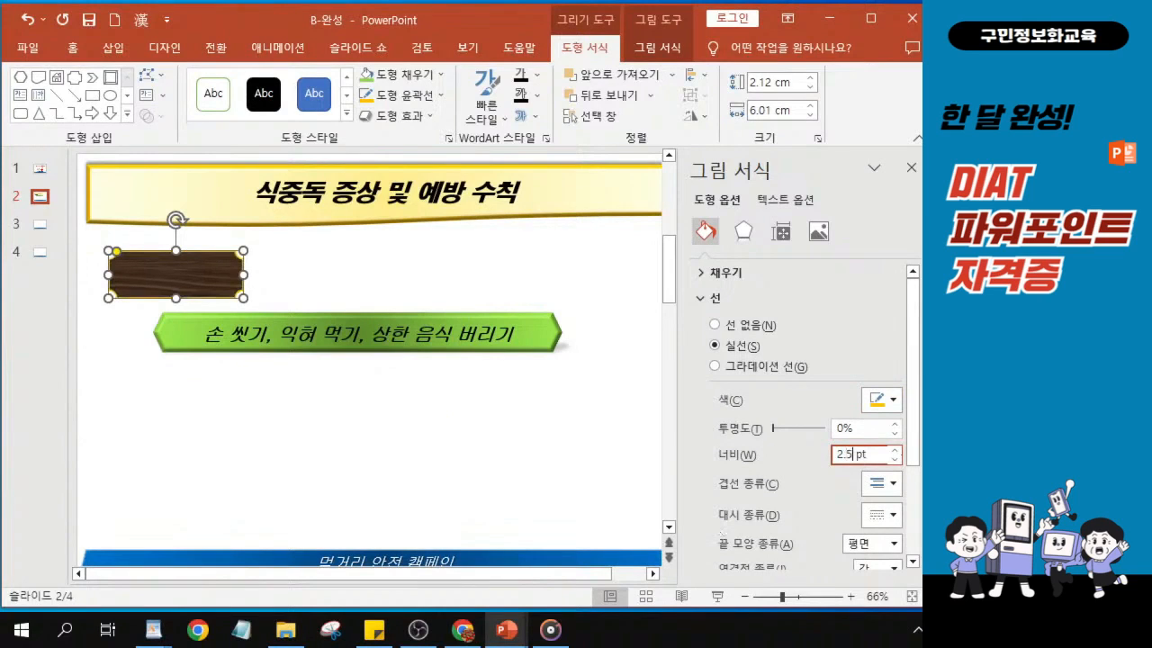
- Change the plaque outline's dash type to the square-dotted style, the third pattern among the dash options
{"action": "left_click", "coordinate": [887, 515]}
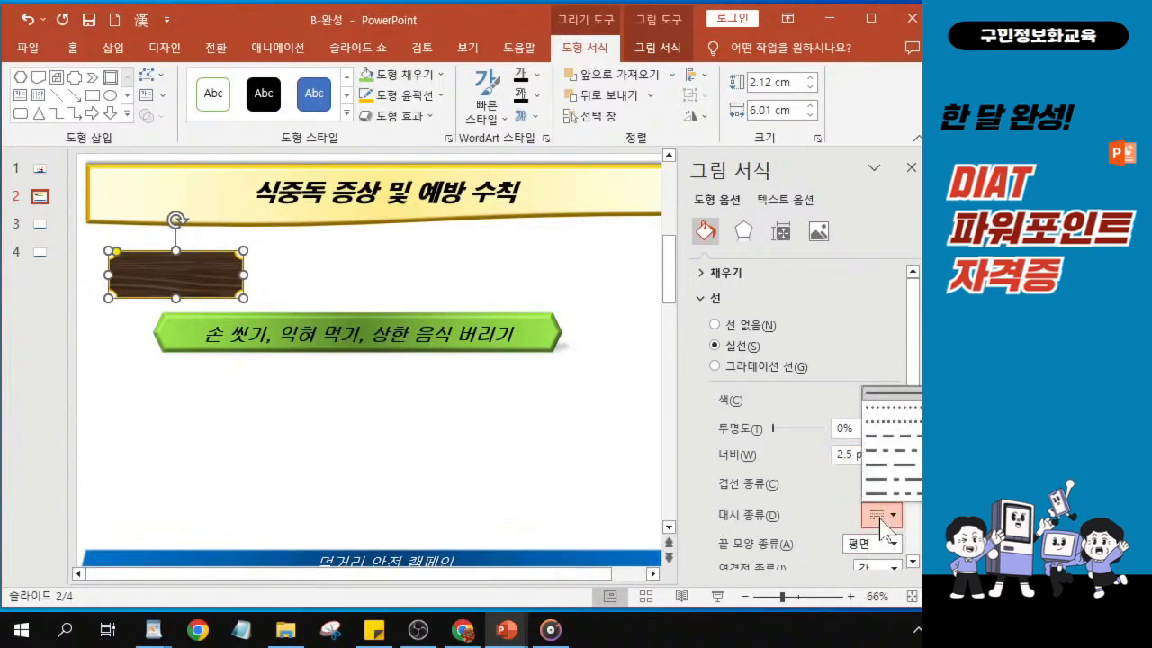
{"action": "left_click", "coordinate": [897, 421]}
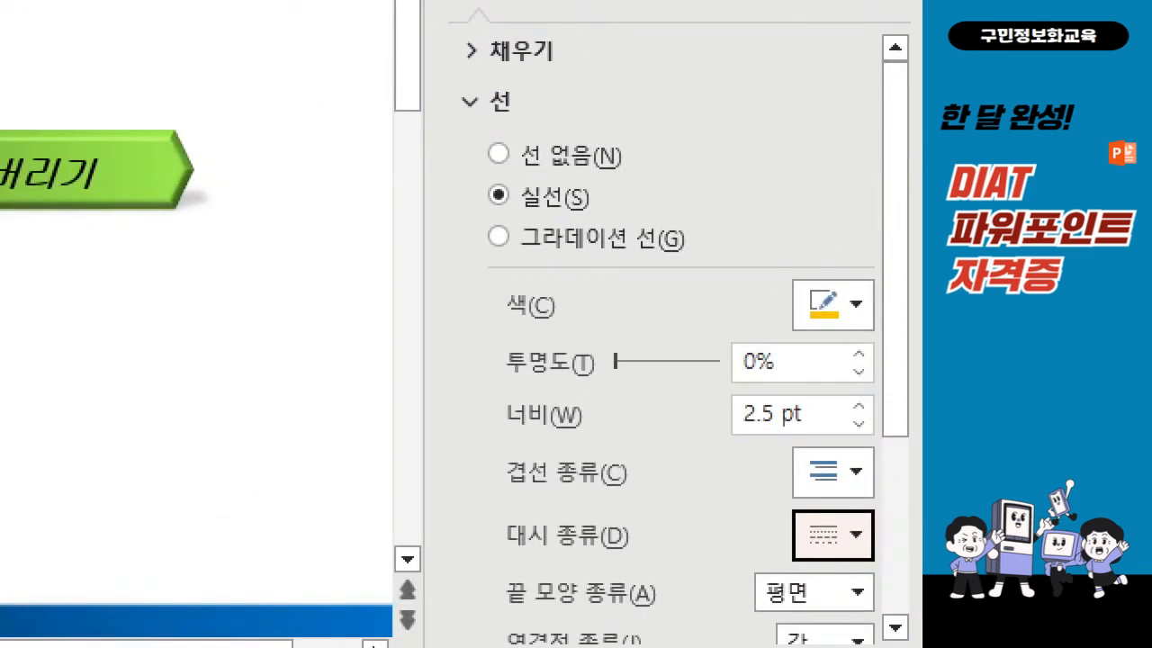
{"action": "left_click", "coordinate": [710, 384]}
{"action": "left_click_drag", "start_coordinate": [709, 382], "coordinate": [800, 433]}
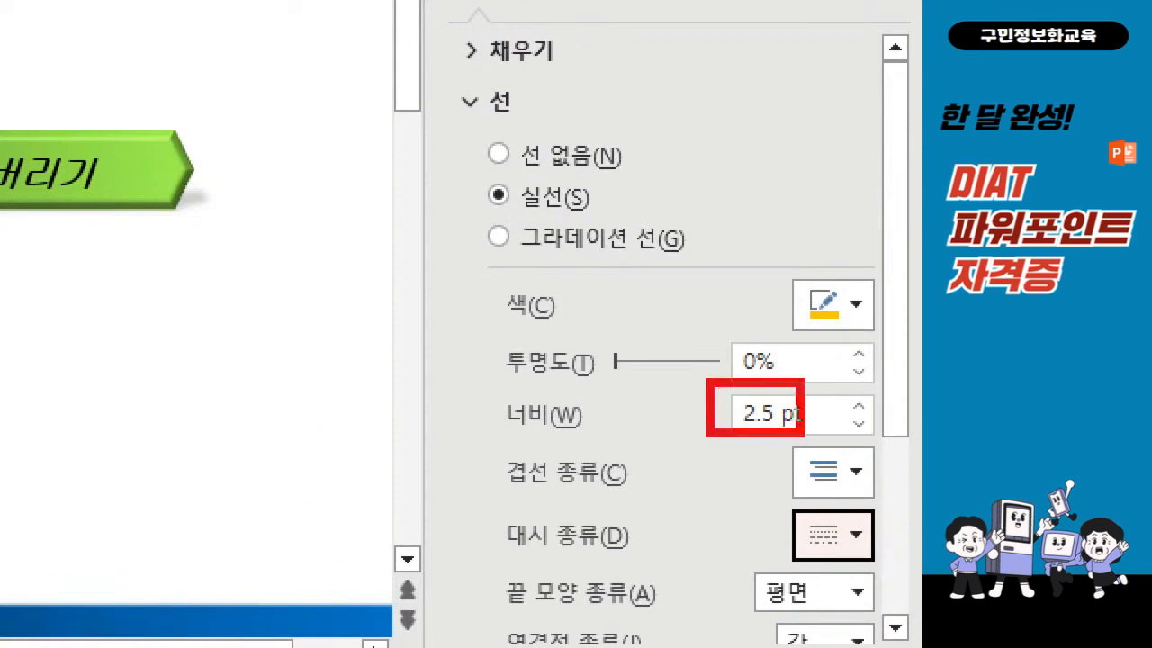
{"action": "mouse_move", "coordinate": [752, 499]}
{"action": "left_mouse_down"}
{"action": "mouse_move", "coordinate": [837, 560]}
{"action": "mouse_move", "coordinate": [881, 573]}
{"action": "left_mouse_up"}
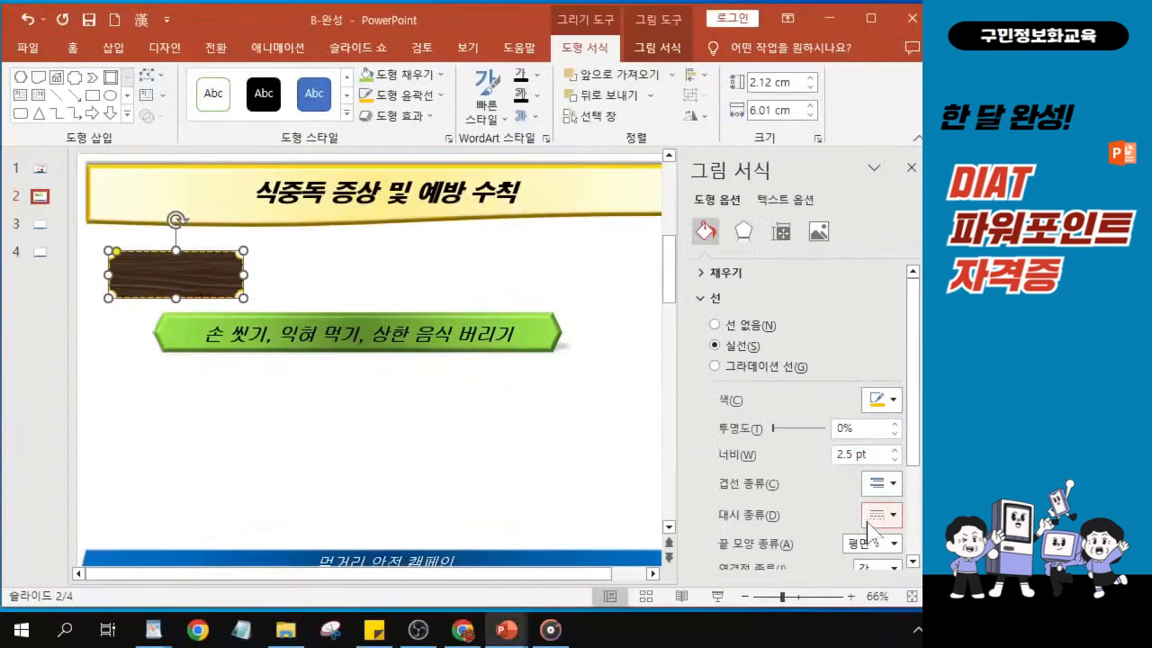
{"action": "left_click", "coordinate": [855, 534]}
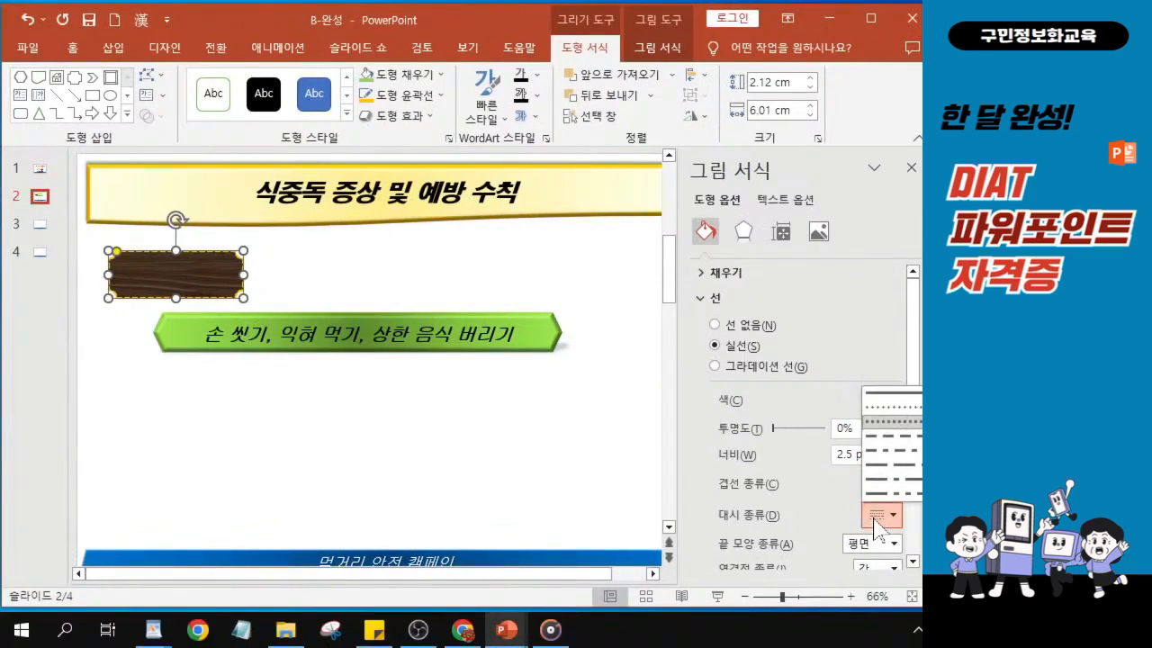
{"action": "left_click", "coordinate": [880, 438]}
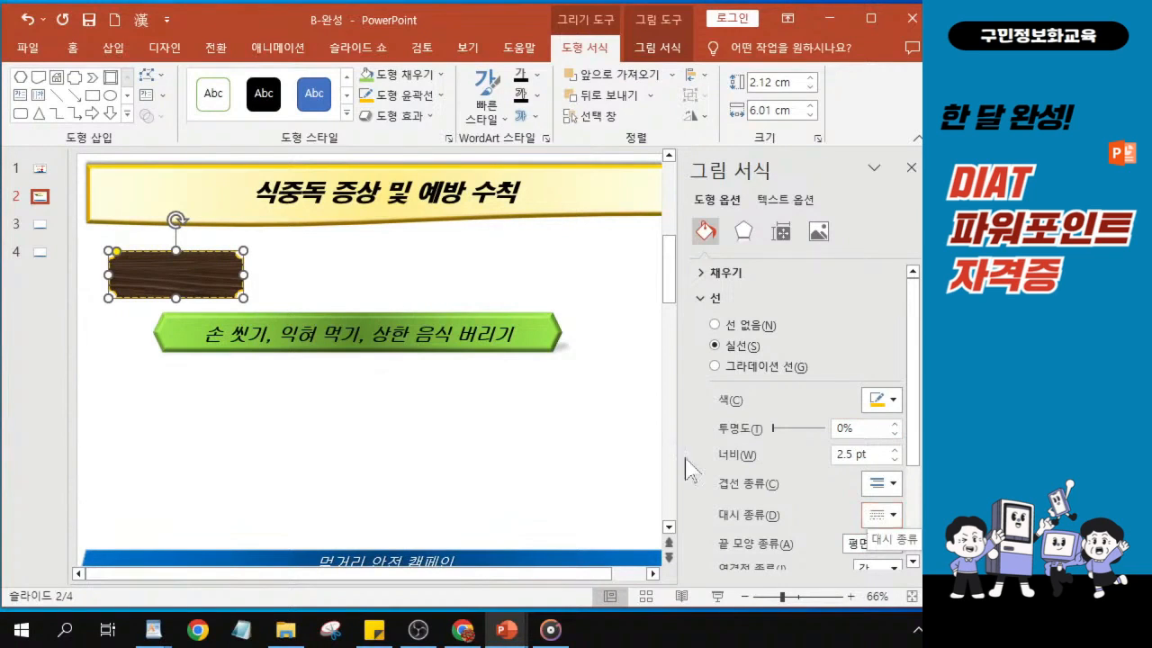
{"action": "left_click", "coordinate": [881, 516]}
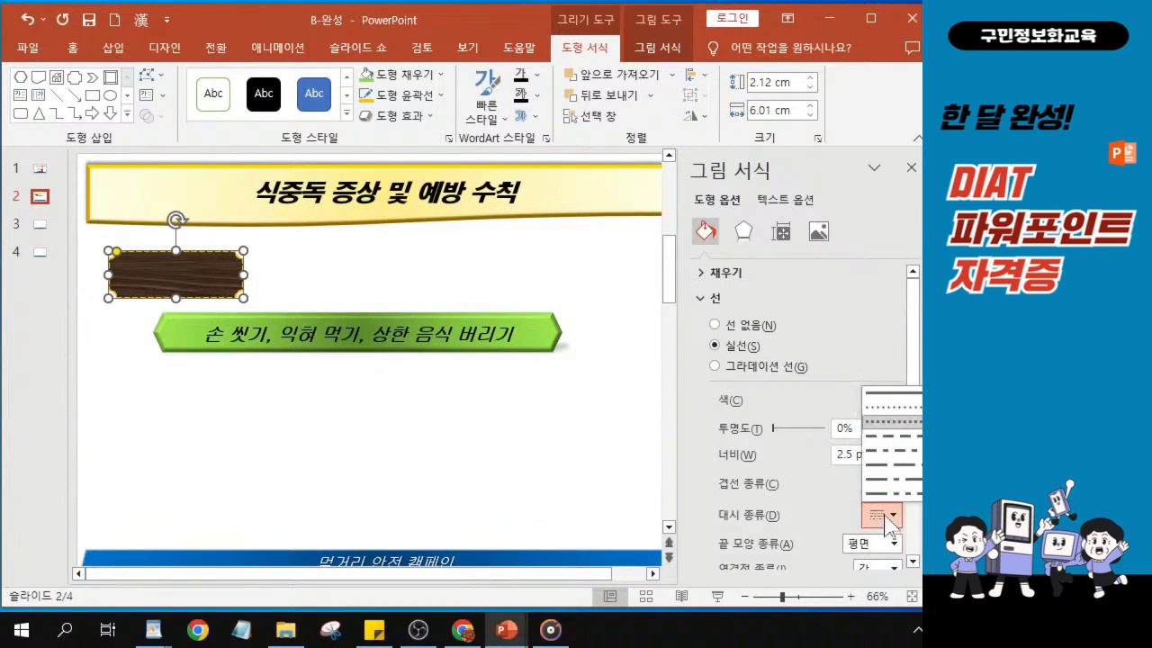
{"action": "left_click", "coordinate": [889, 421]}
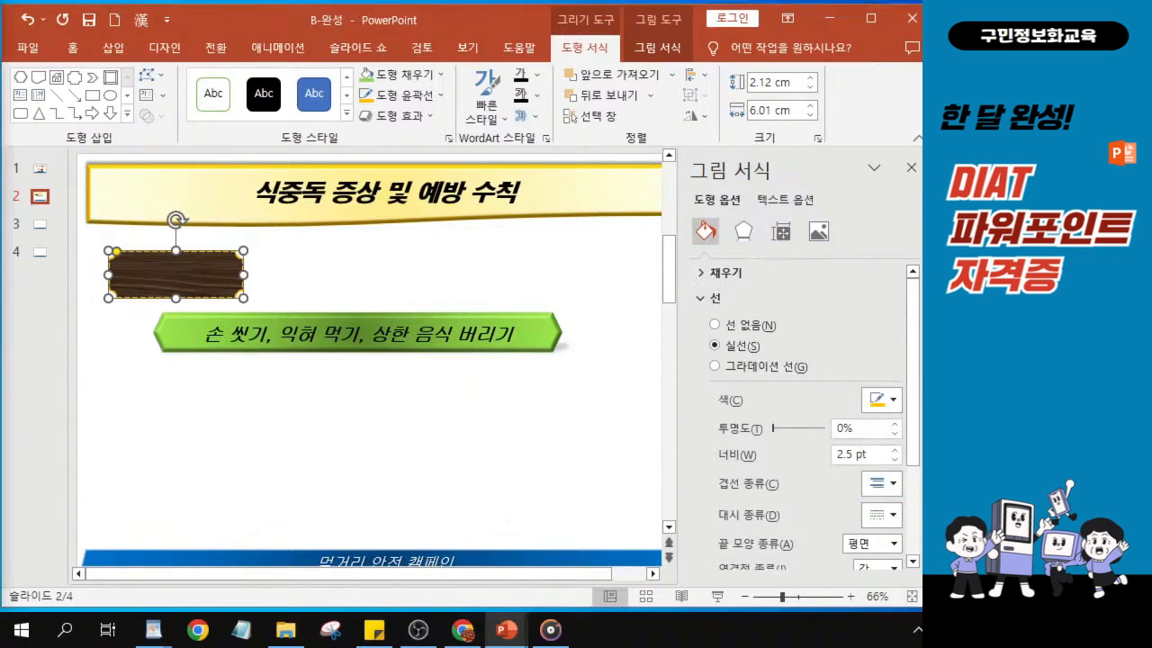
- Apply the centred outer (바깥쪽) shadow preset to the plaque shape in its shadow effect settings
{"action": "key", "text": "alt+Tab"}
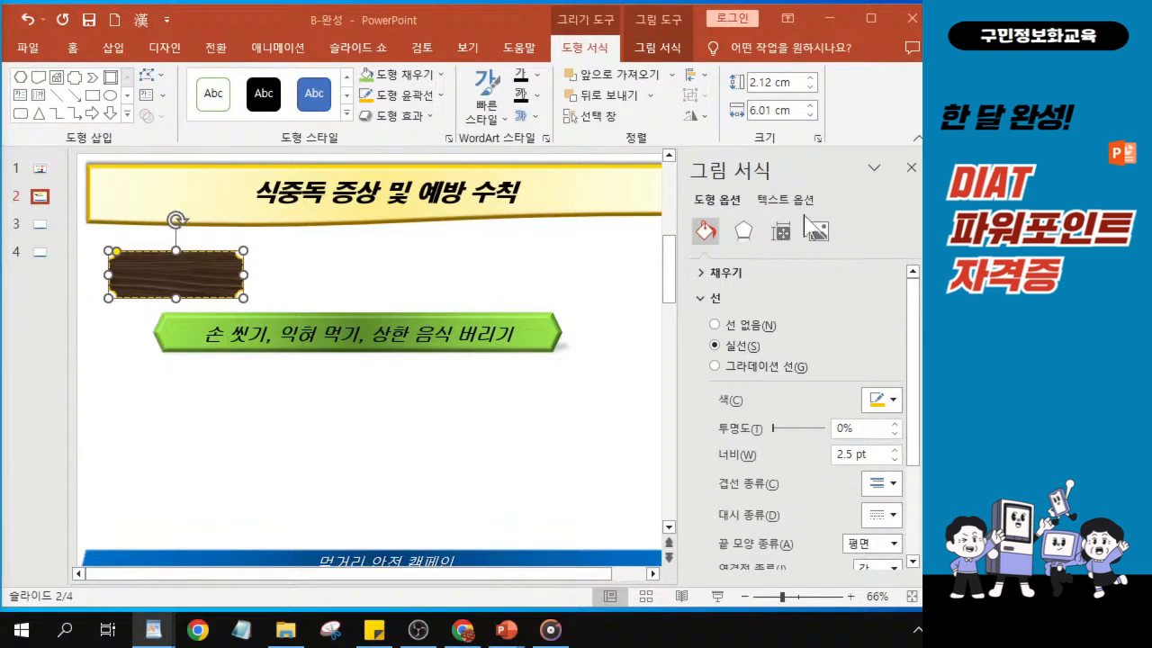
{"action": "left_click", "coordinate": [743, 235]}
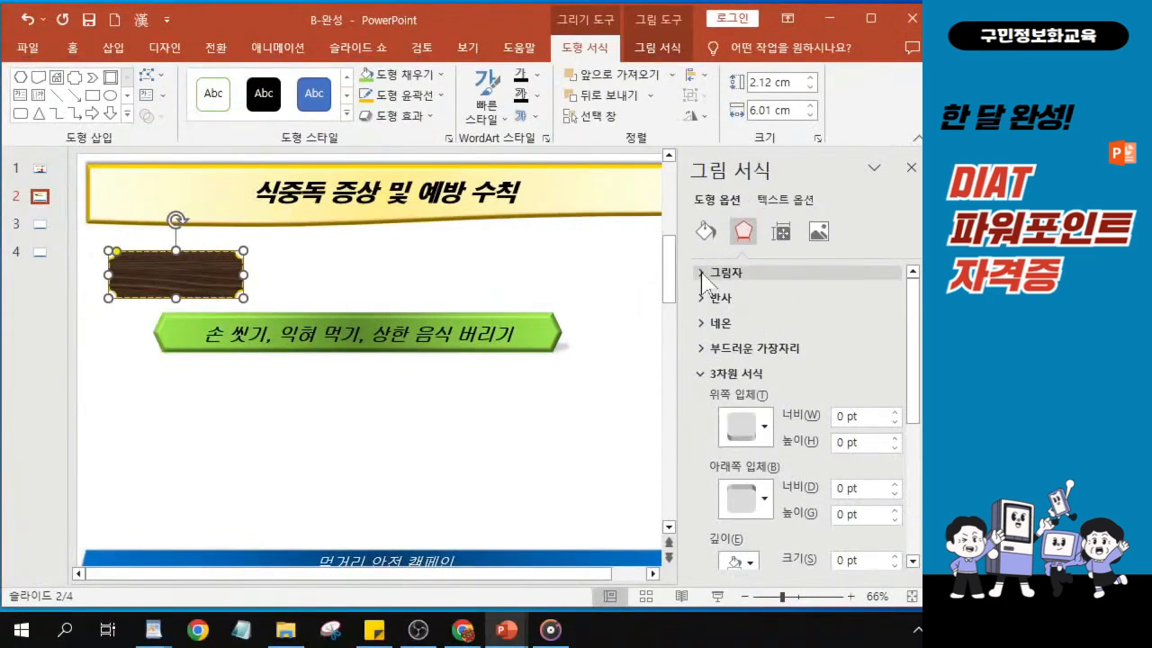
{"action": "left_click", "coordinate": [703, 272]}
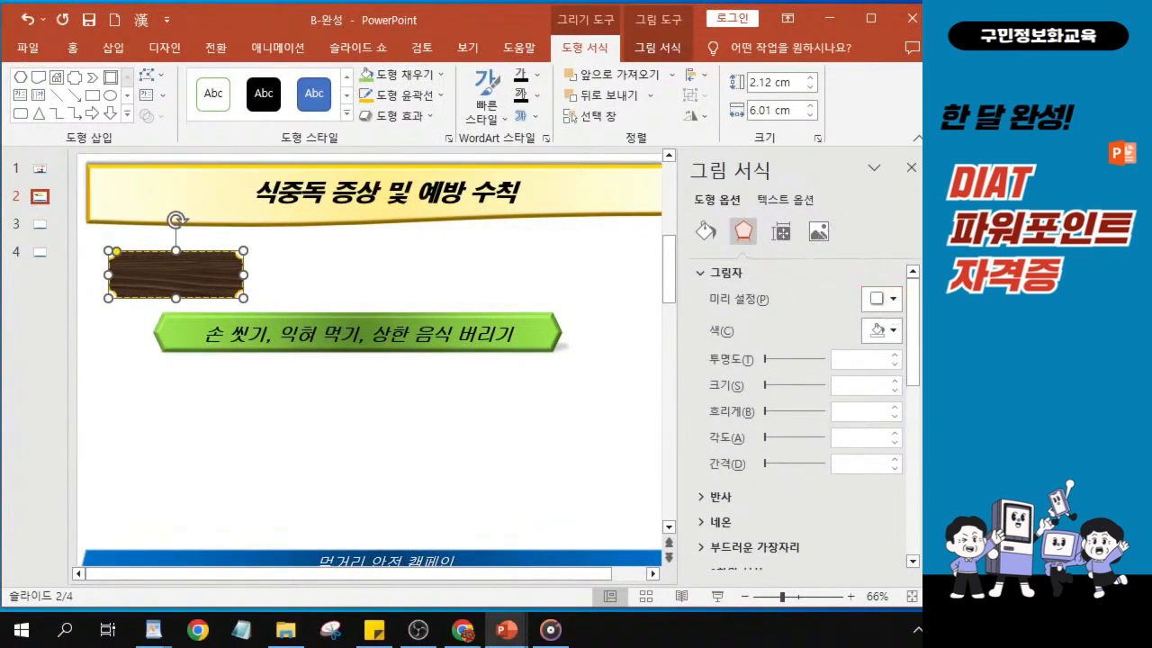
{"action": "left_click", "coordinate": [1034, 314]}
{"action": "left_click_drag", "start_coordinate": [550, 31], "coordinate": [418, 31]}
{"action": "left_click", "coordinate": [754, 300]}
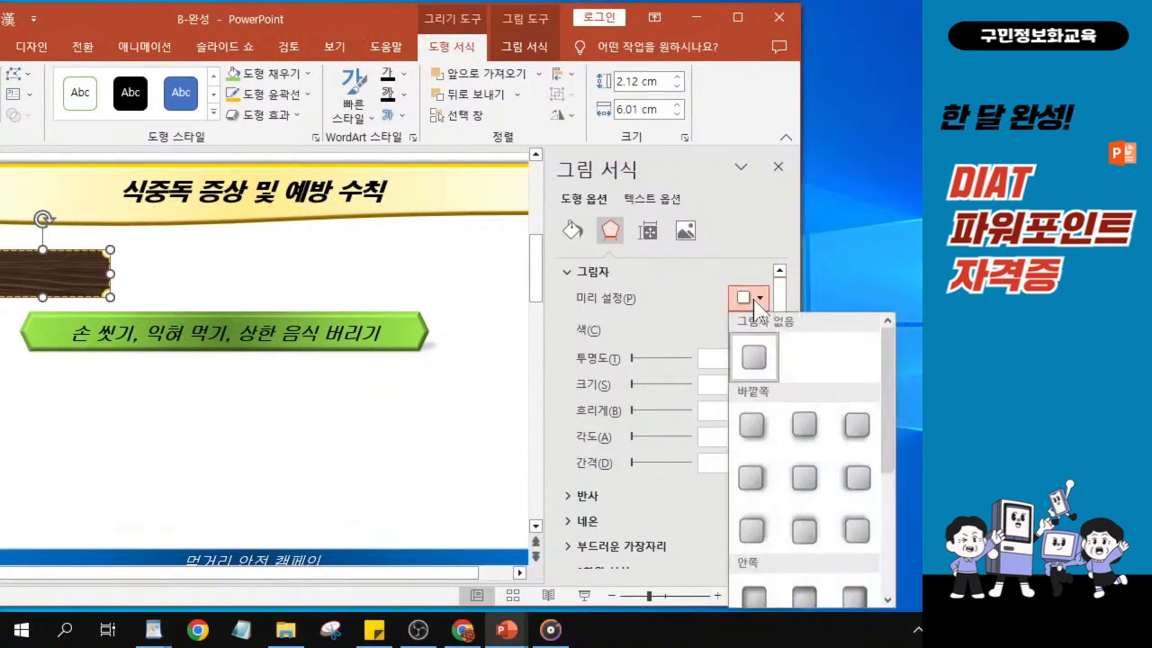
{"action": "left_click", "coordinate": [809, 489]}
{"action": "left_click", "coordinate": [809, 490]}
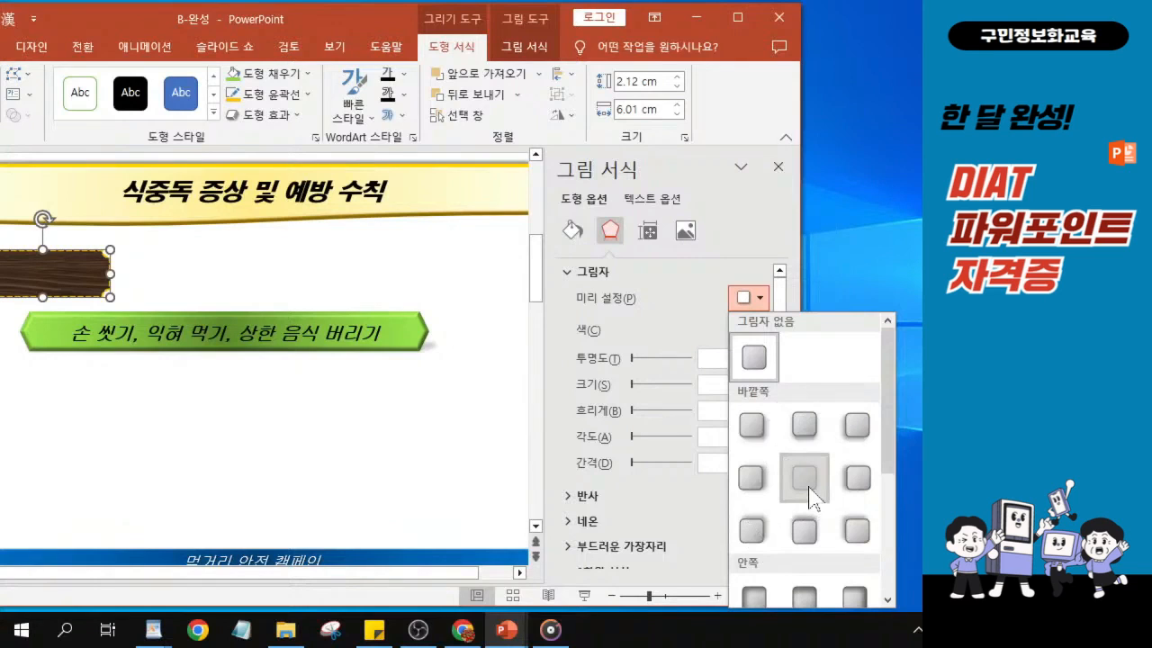
{"action": "left_click", "coordinate": [751, 423]}
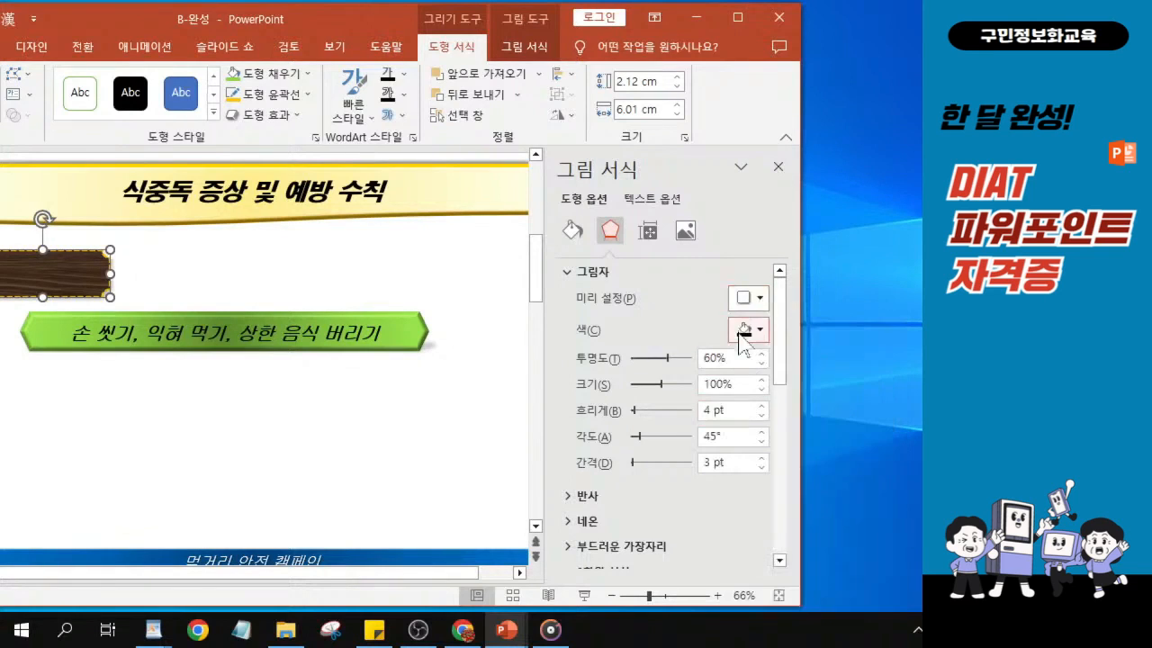
{"action": "left_click", "coordinate": [761, 300]}
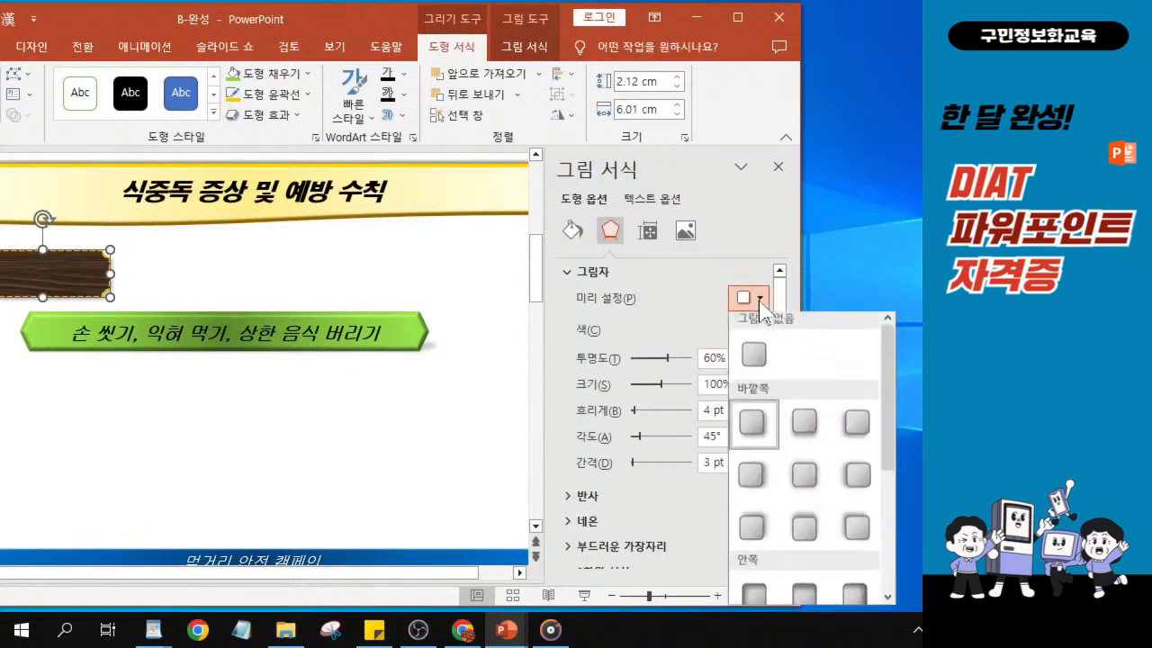
{"action": "left_click", "coordinate": [798, 480]}
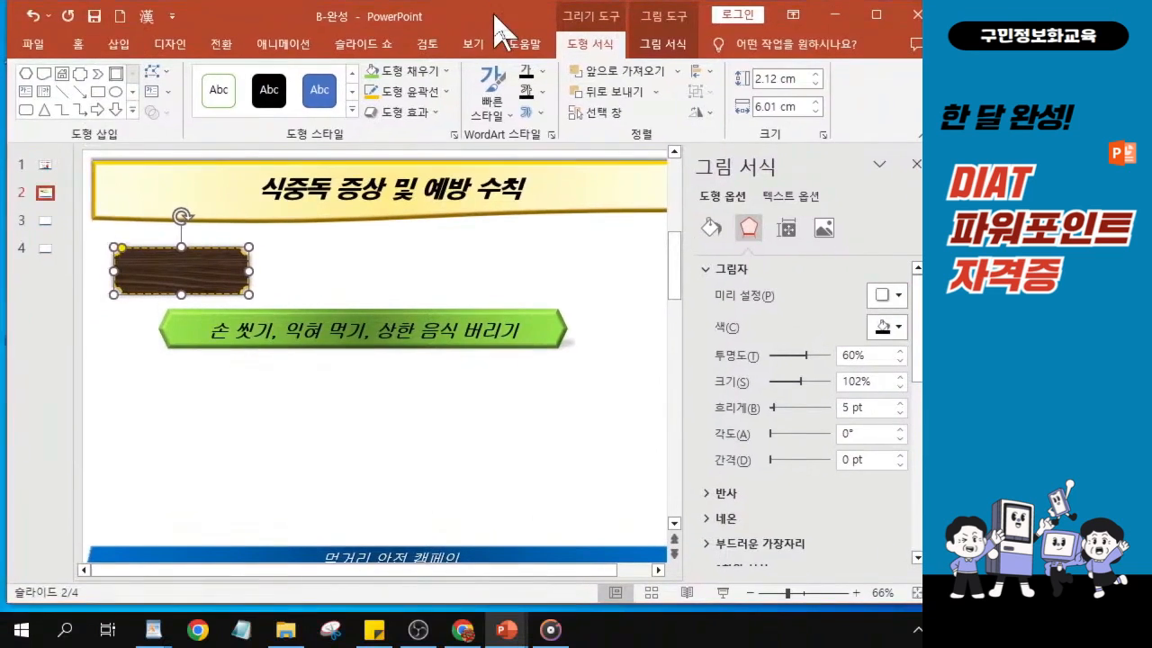
- Set the plaque shape's text font to HY견고딕 and its size to 20
{"action": "key", "text": "alt+Tab"}
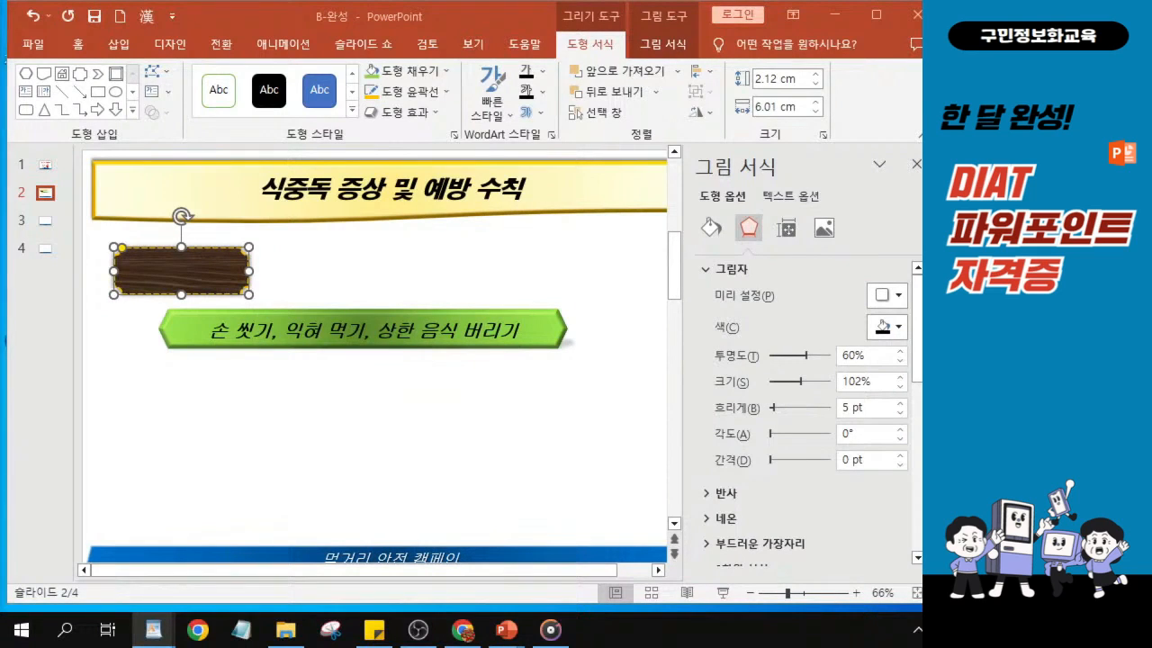
{"action": "left_click", "coordinate": [78, 45]}
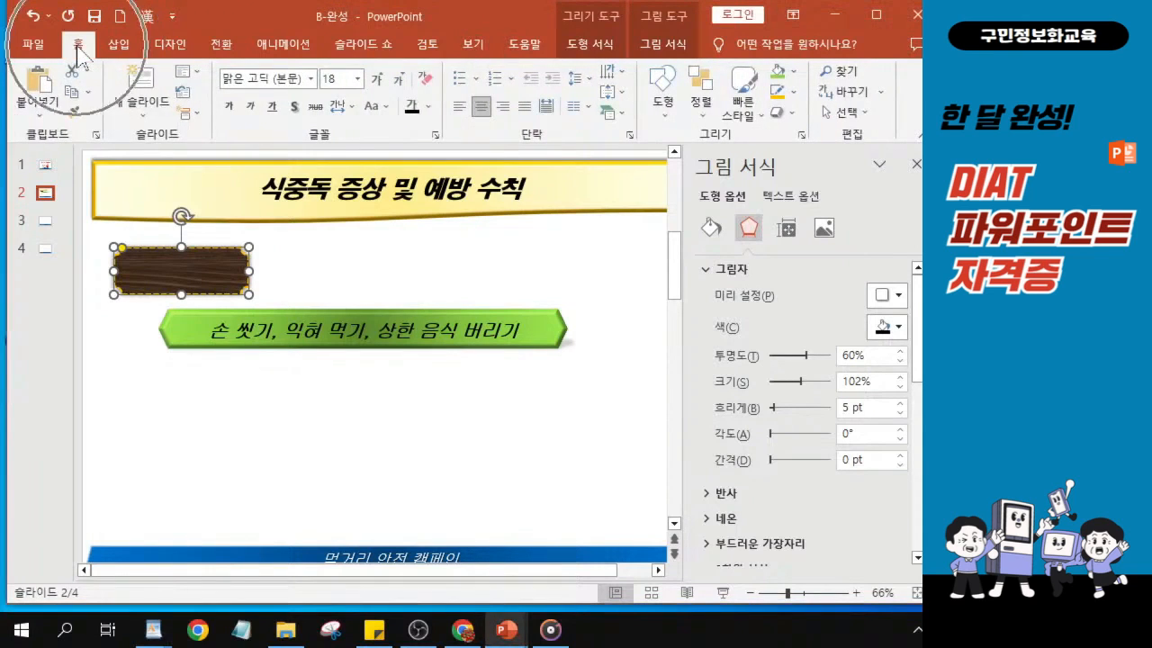
{"action": "left_click", "coordinate": [311, 79]}
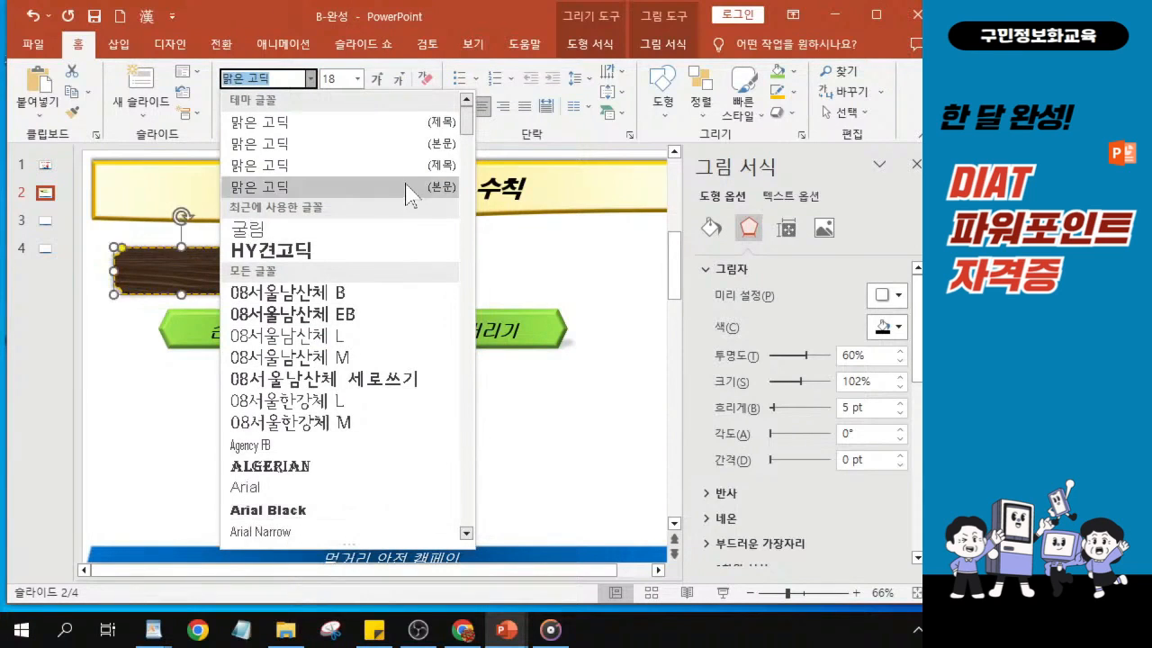
{"action": "left_click", "coordinate": [254, 252]}
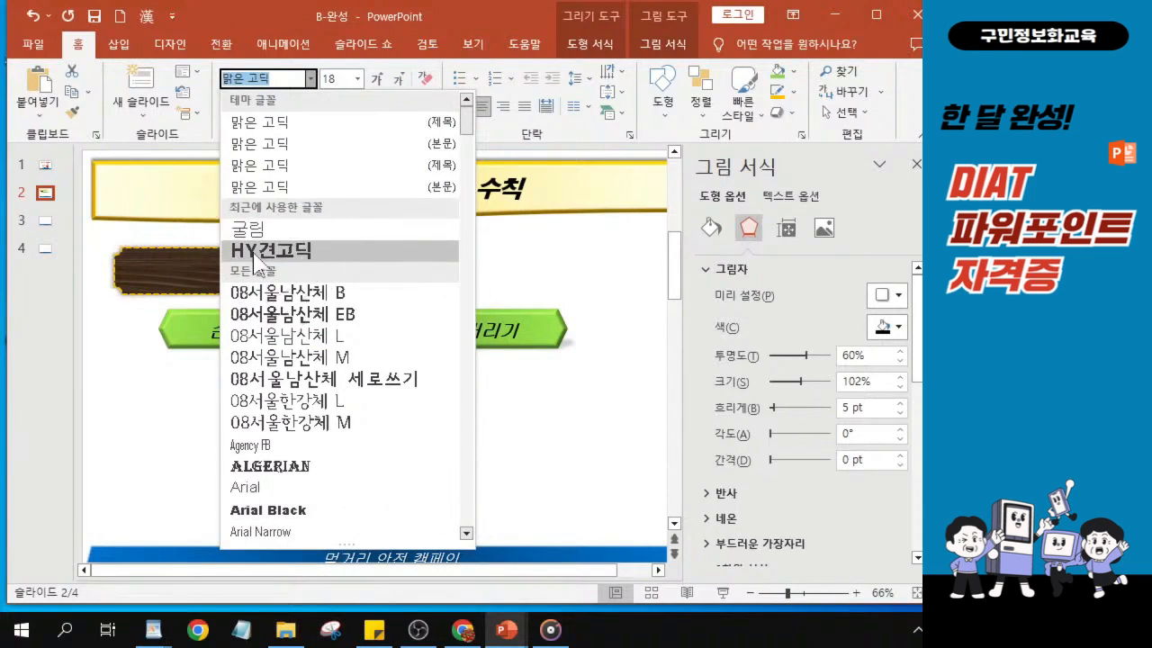
{"action": "key", "text": "ctrl"}
{"action": "key", "text": "ctrl"}
{"action": "key", "text": "ctrl"}
{"action": "key", "text": "ctrl"}
{"action": "key", "text": "ctrl"}
{"action": "key", "text": "ctrl"}
{"action": "key", "text": "ctrl"}
{"action": "key", "text": "ctrl"}
{"action": "key", "text": "ctrl"}
{"action": "key", "text": "ctrl"}
{"action": "key", "text": "ctrl"}
{"action": "key", "text": "ctrl"}
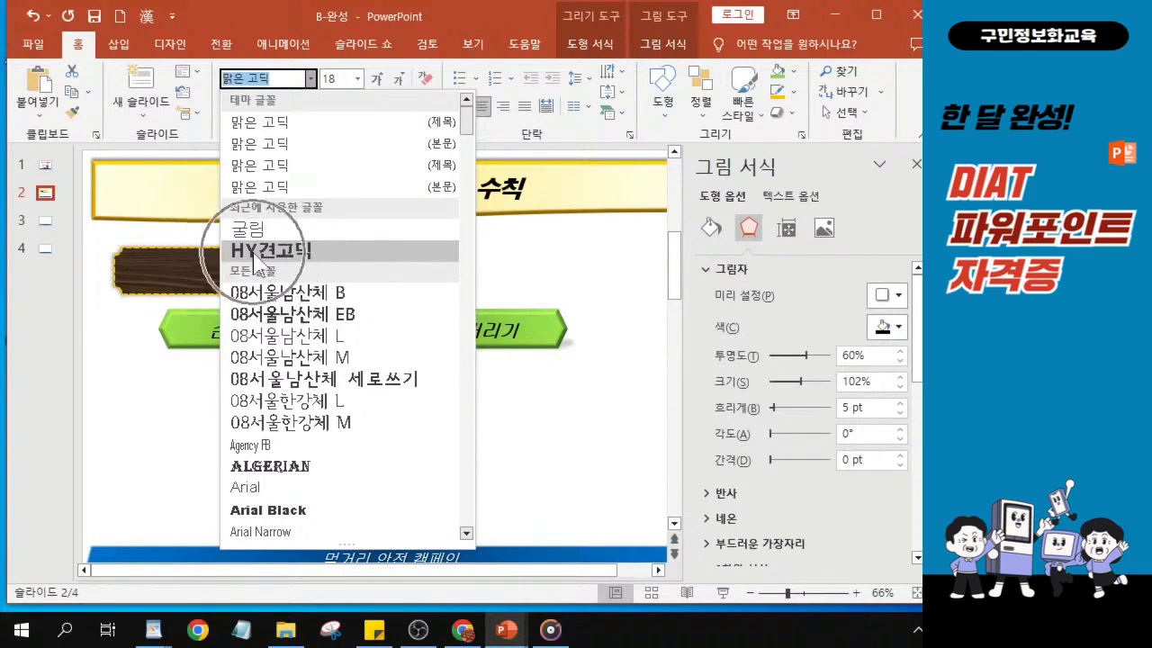
{"action": "key", "text": "ctrl"}
{"action": "left_click", "coordinate": [254, 252]}
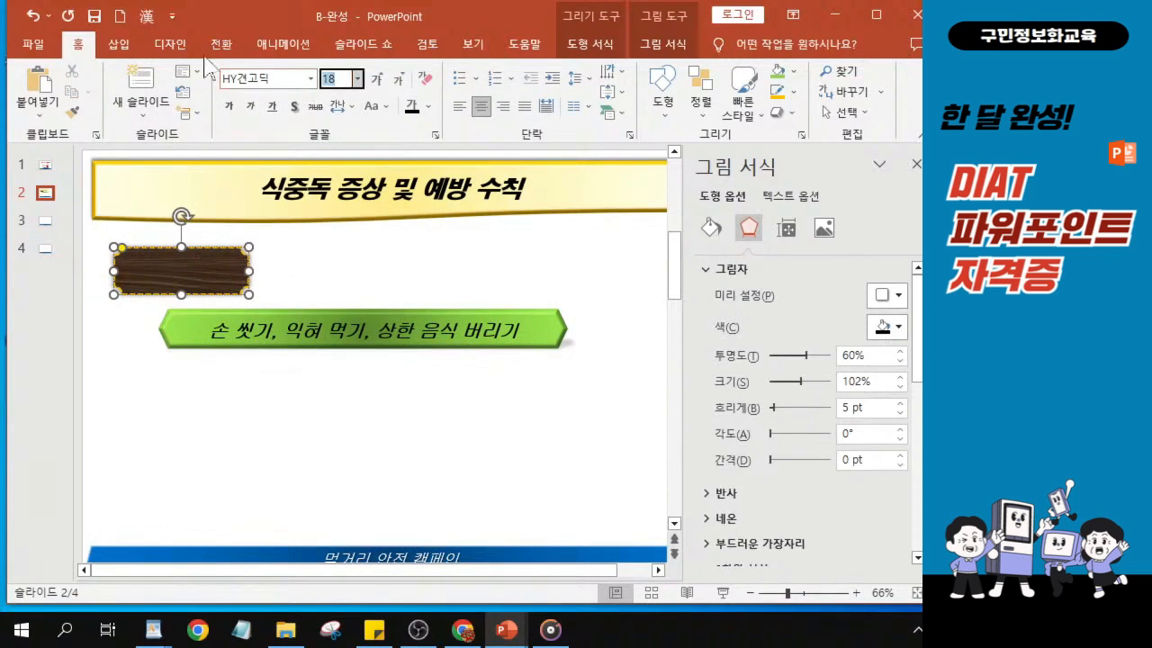
{"action": "key", "text": "Return"}
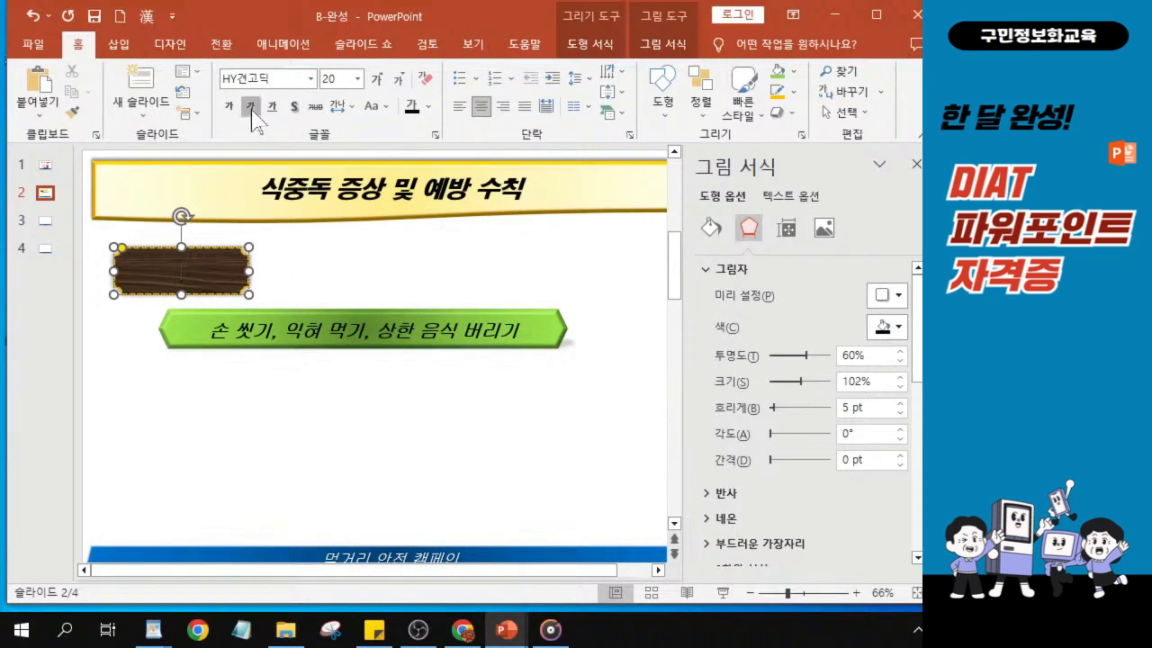
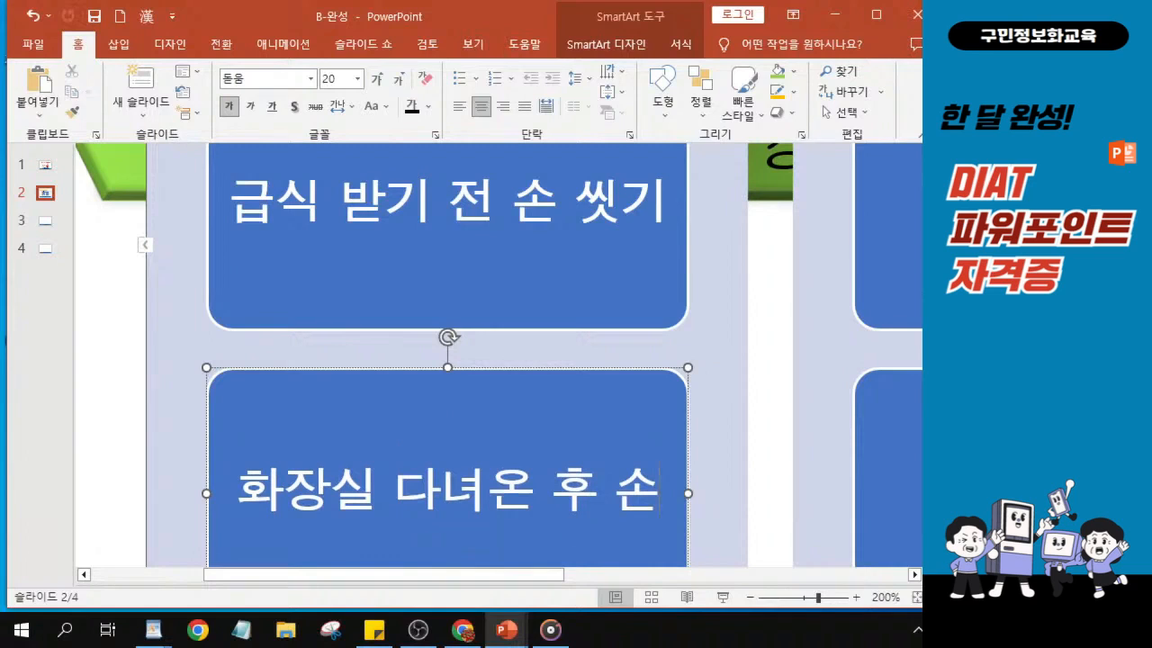
- Complete the second item box under the 학교에서 heading so it reads 화장실 다녀온 후 손 씻기
{"action": "type", "text": "씻기"}
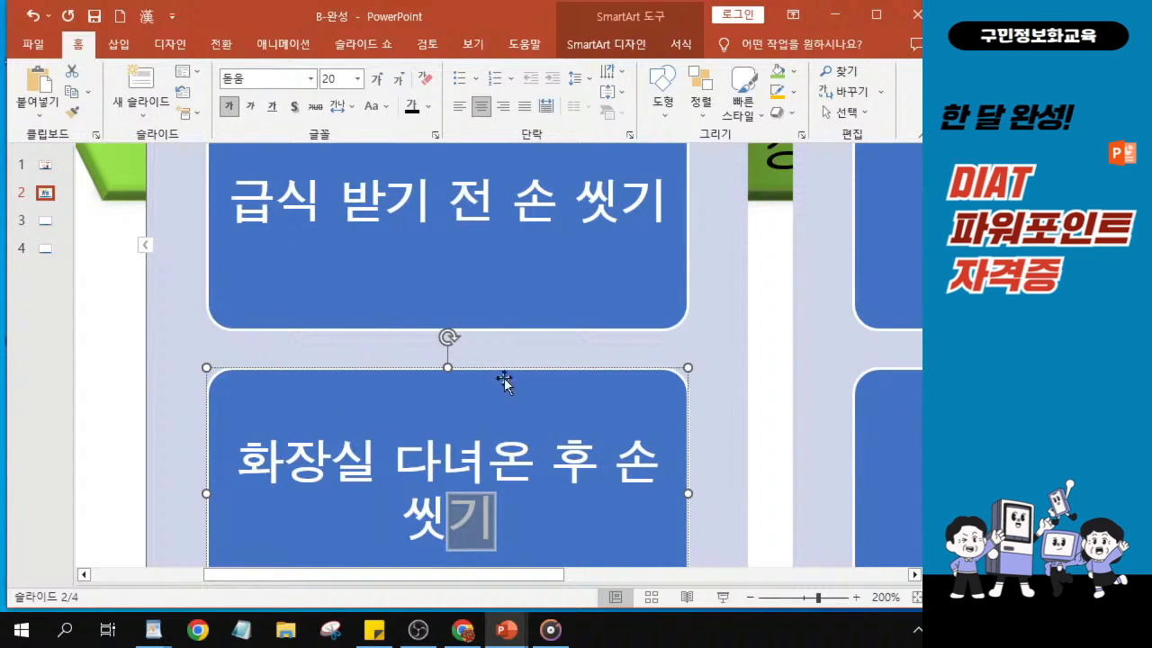
{"action": "scroll", "coordinate": [499, 347], "scroll_direction": "down", "scroll_amount": 1}
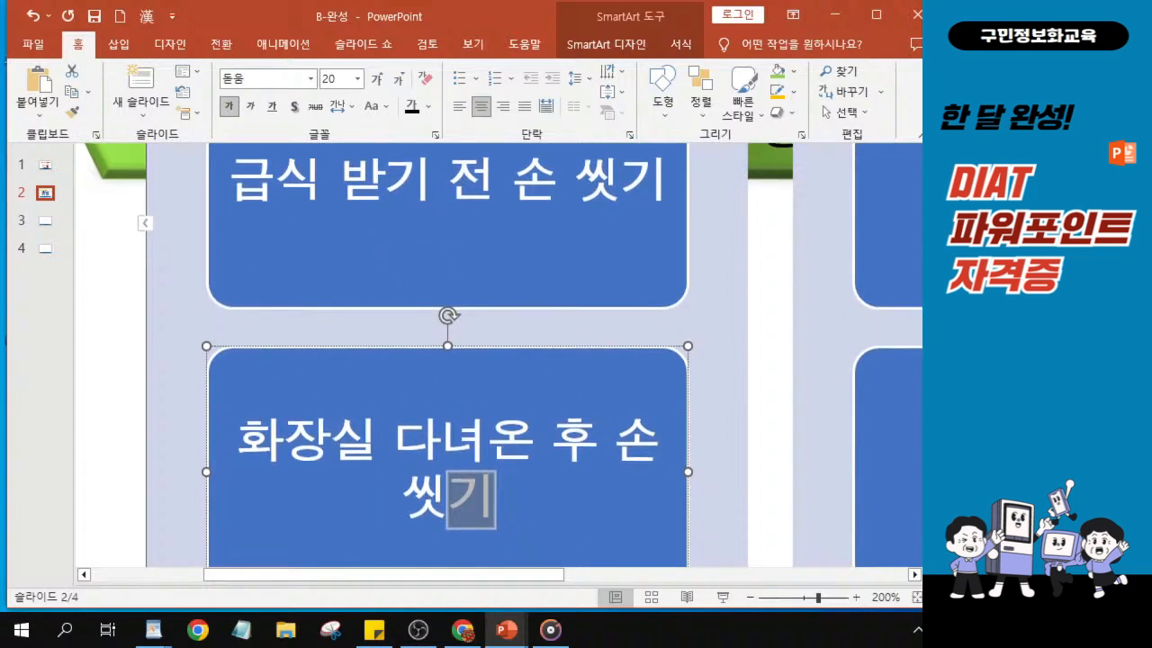
{"action": "scroll", "coordinate": [507, 355], "scroll_direction": "down", "scroll_amount": 1}
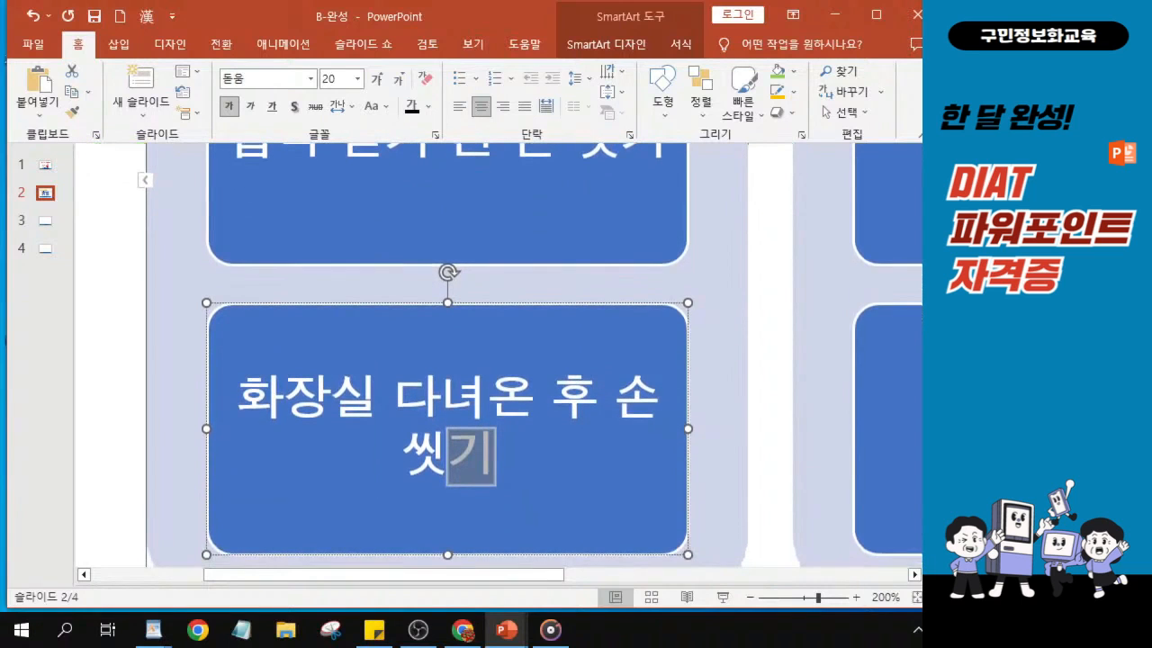
{"action": "scroll", "coordinate": [508, 354], "scroll_direction": "up", "scroll_amount": 2}
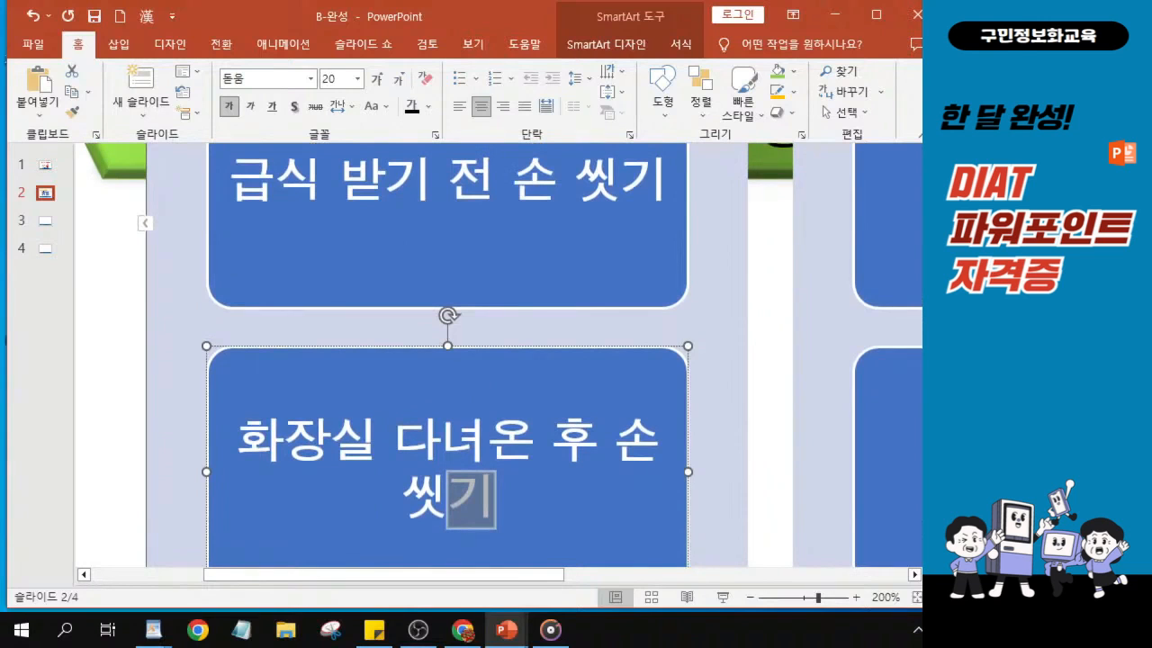
{"action": "scroll", "coordinate": [508, 354], "scroll_direction": "down", "scroll_amount": 4}
{"action": "scroll", "coordinate": [508, 354], "scroll_direction": "up", "scroll_amount": 3}
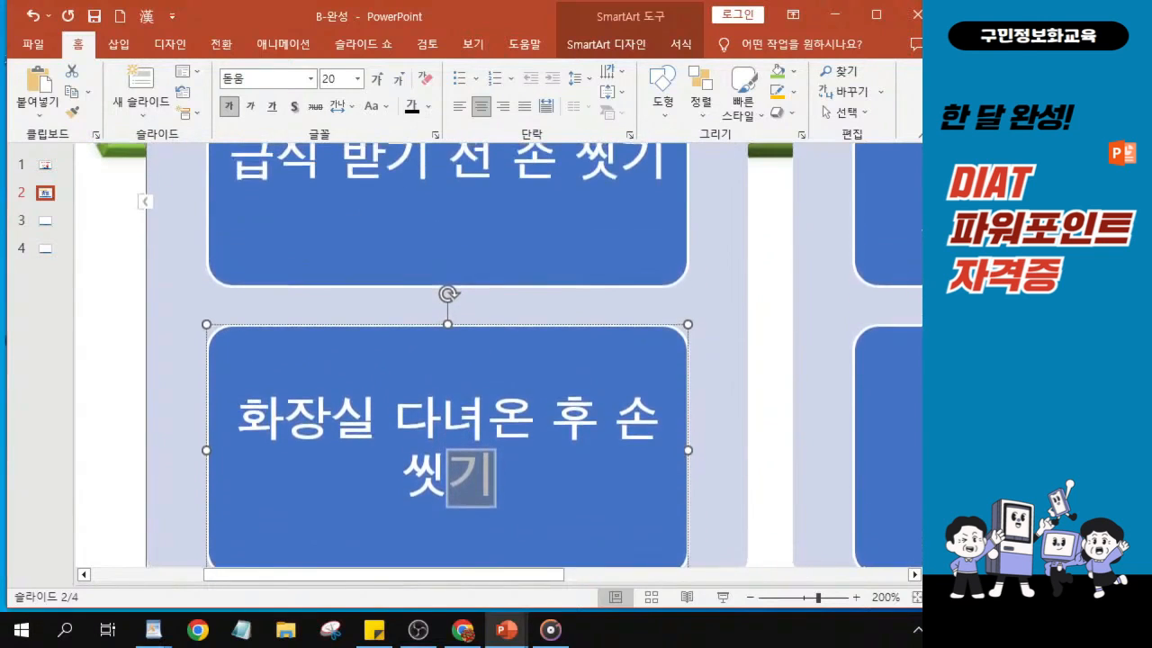
{"action": "scroll", "coordinate": [491, 396], "scroll_direction": "down", "scroll_amount": 5, "text": "ctrl"}
{"action": "scroll", "coordinate": [492, 396], "scroll_direction": "up", "scroll_amount": 4}
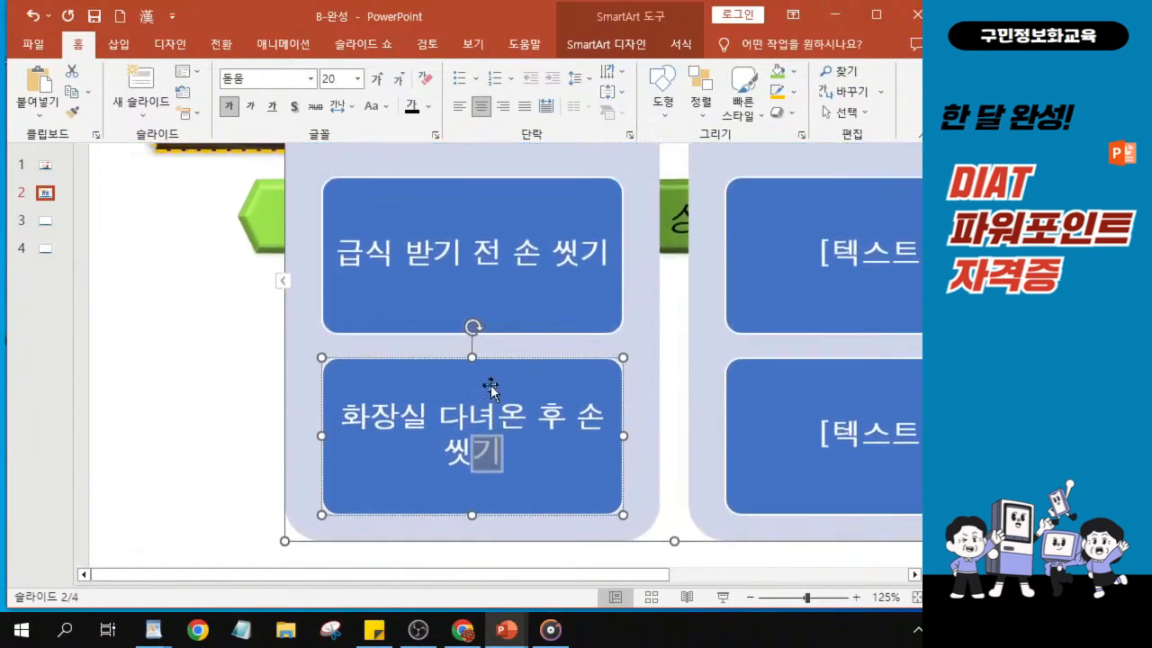
{"action": "scroll", "coordinate": [492, 387], "scroll_direction": "up", "scroll_amount": 2}
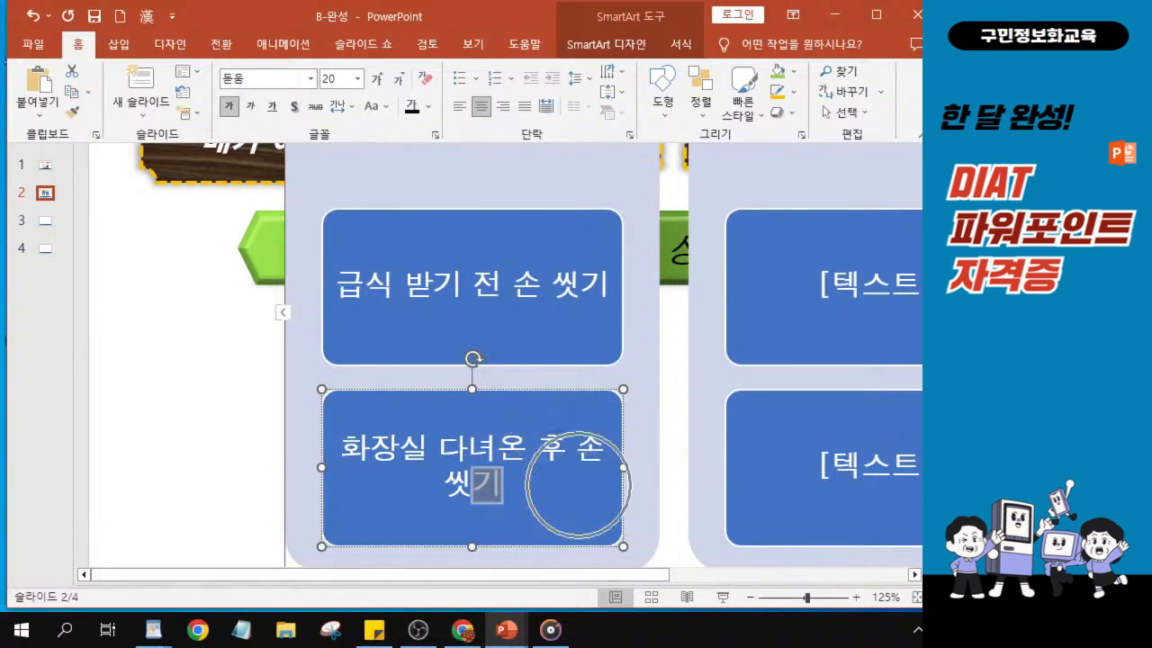
- Add a new SmartArt shape after the 화장실 다녀온 후 손 씻기 box in the 학교에서 group
{"action": "left_click", "coordinate": [611, 47]}
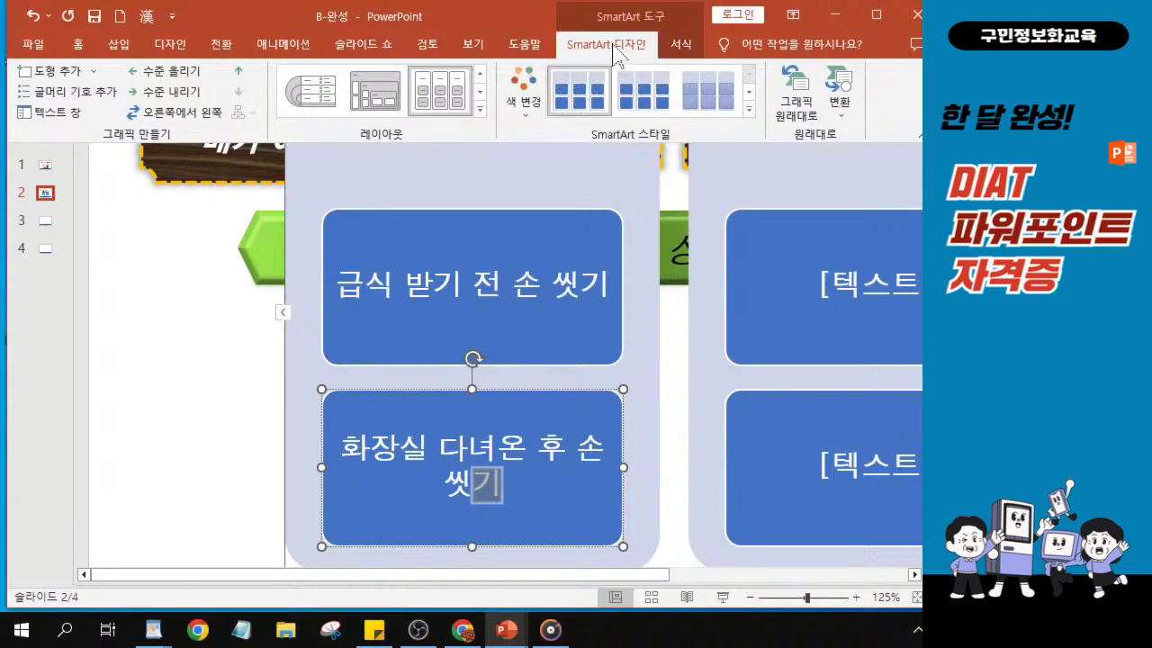
{"action": "left_click", "coordinate": [95, 73]}
{"action": "left_click", "coordinate": [95, 73]}
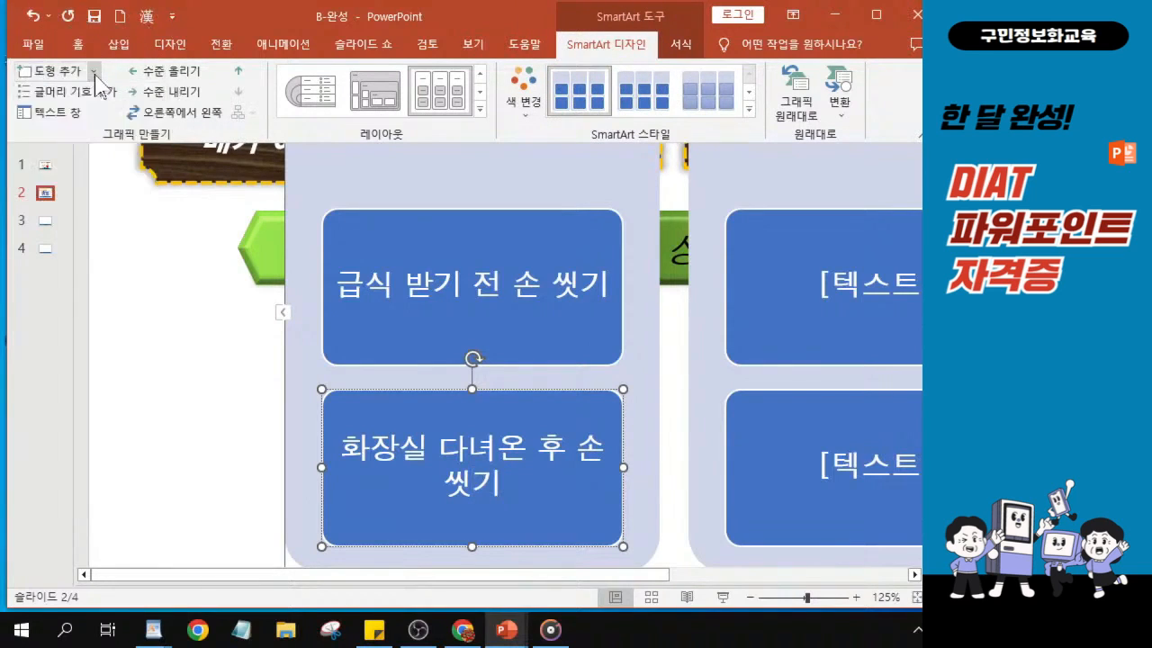
{"action": "left_click", "coordinate": [94, 74]}
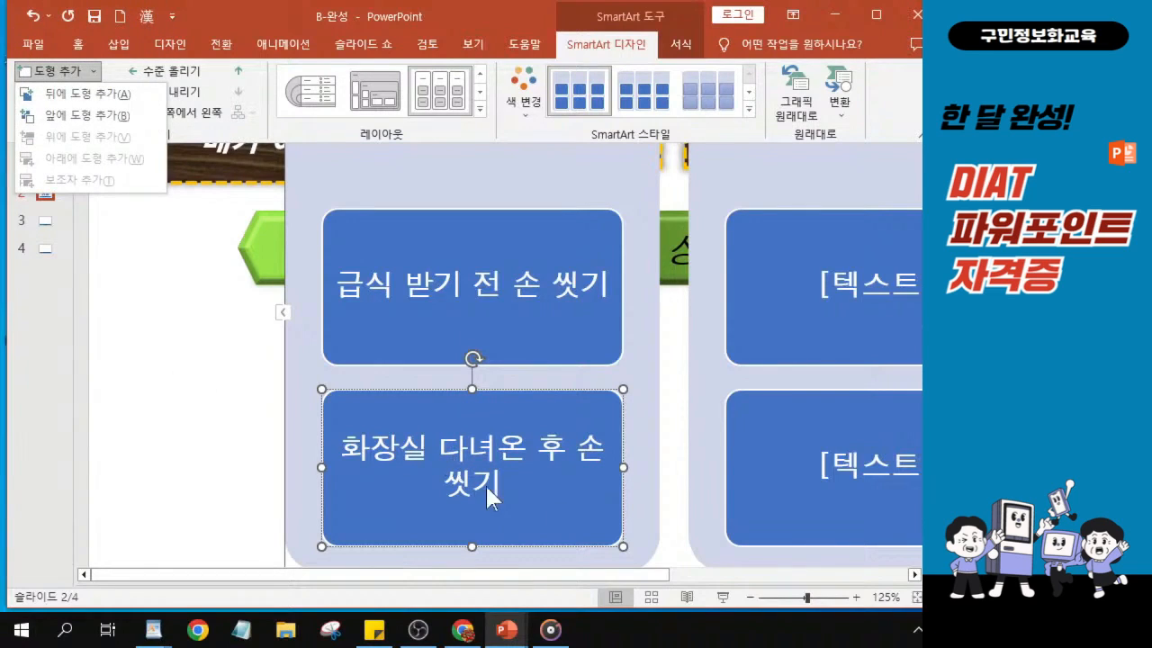
{"action": "left_click", "coordinate": [91, 94]}
{"action": "key", "text": "ctrl"}
{"action": "left_click", "coordinate": [89, 93]}
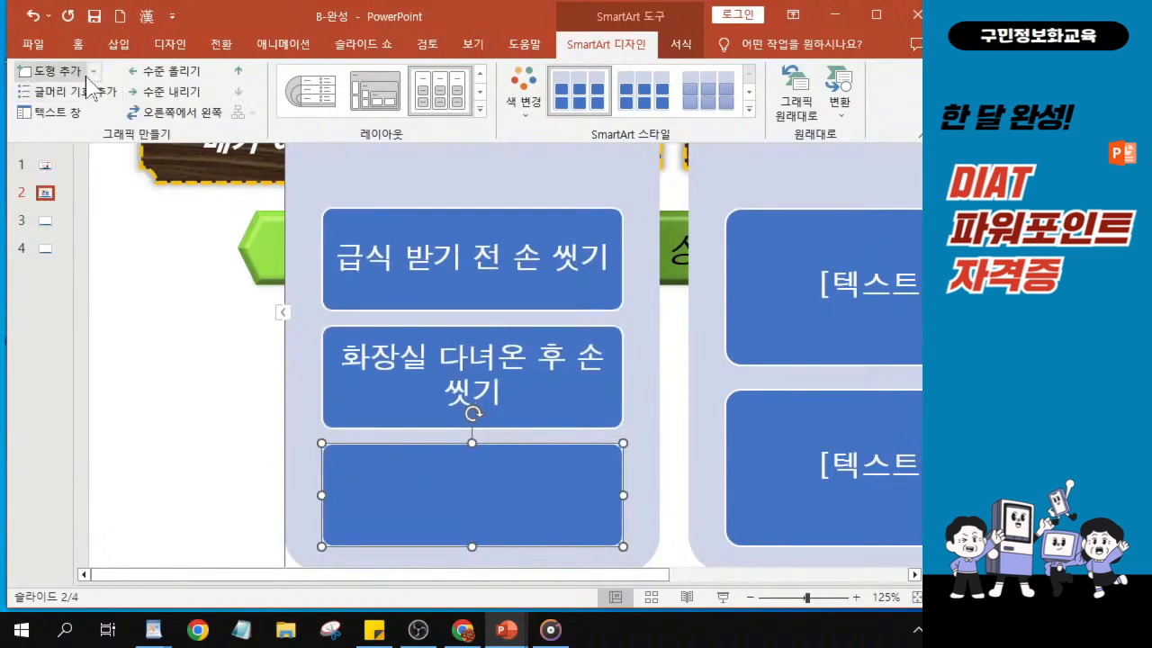
{"action": "left_click", "coordinate": [92, 72]}
{"action": "left_click", "coordinate": [93, 72]}
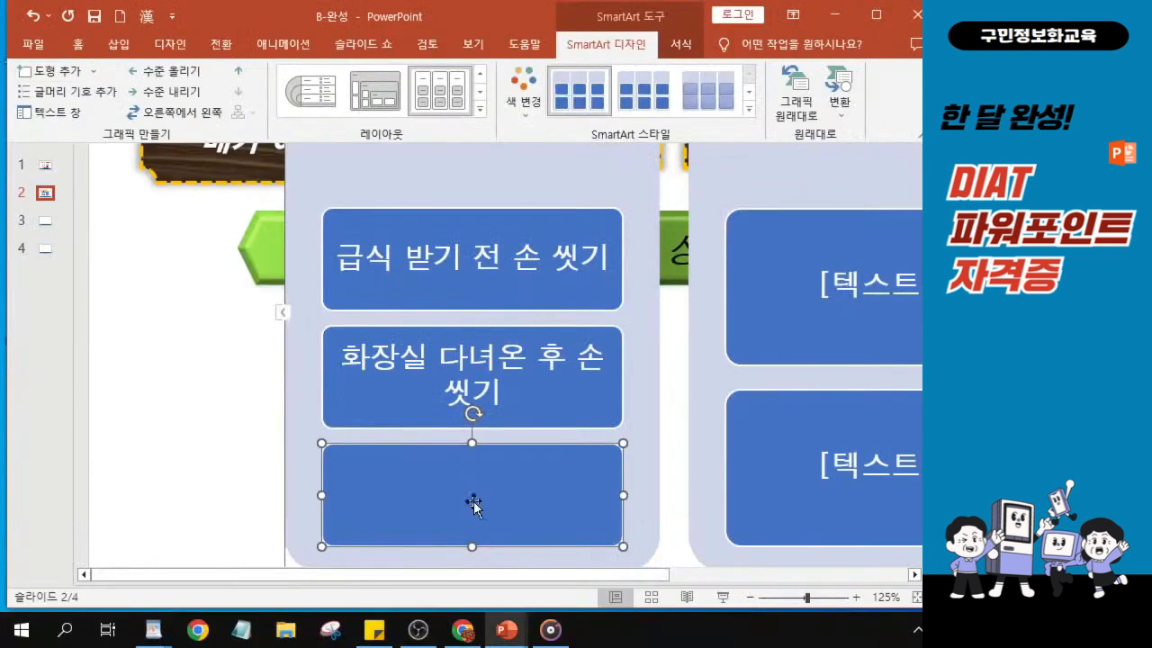
{"action": "left_click", "coordinate": [282, 312]}
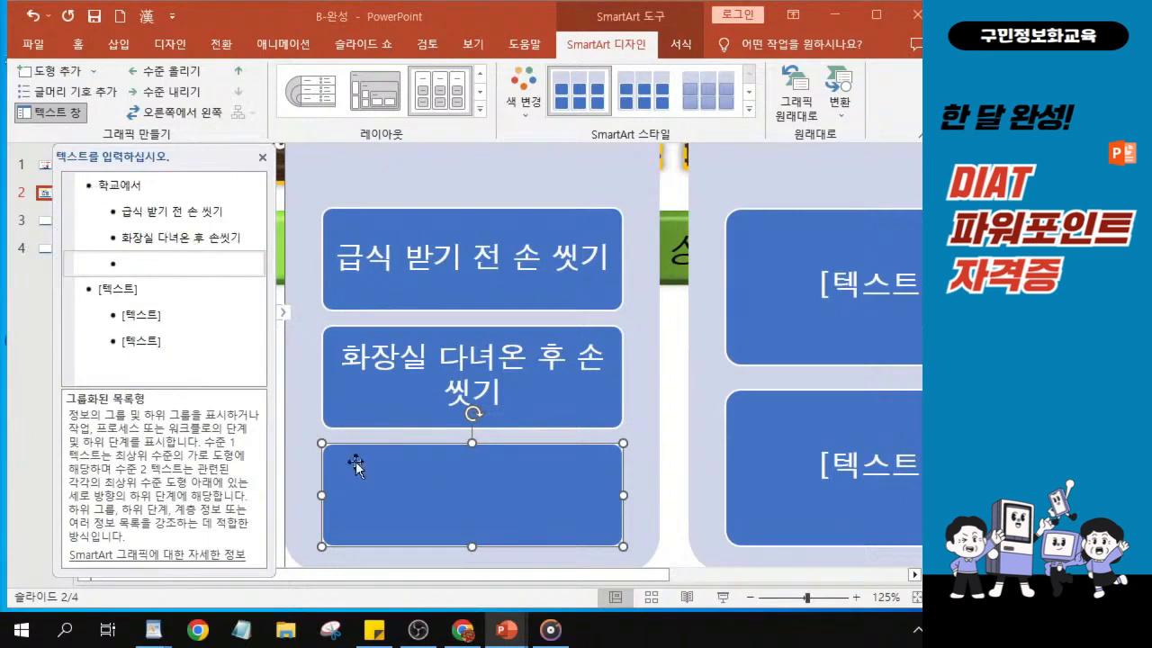
{"action": "left_click", "coordinate": [286, 322]}
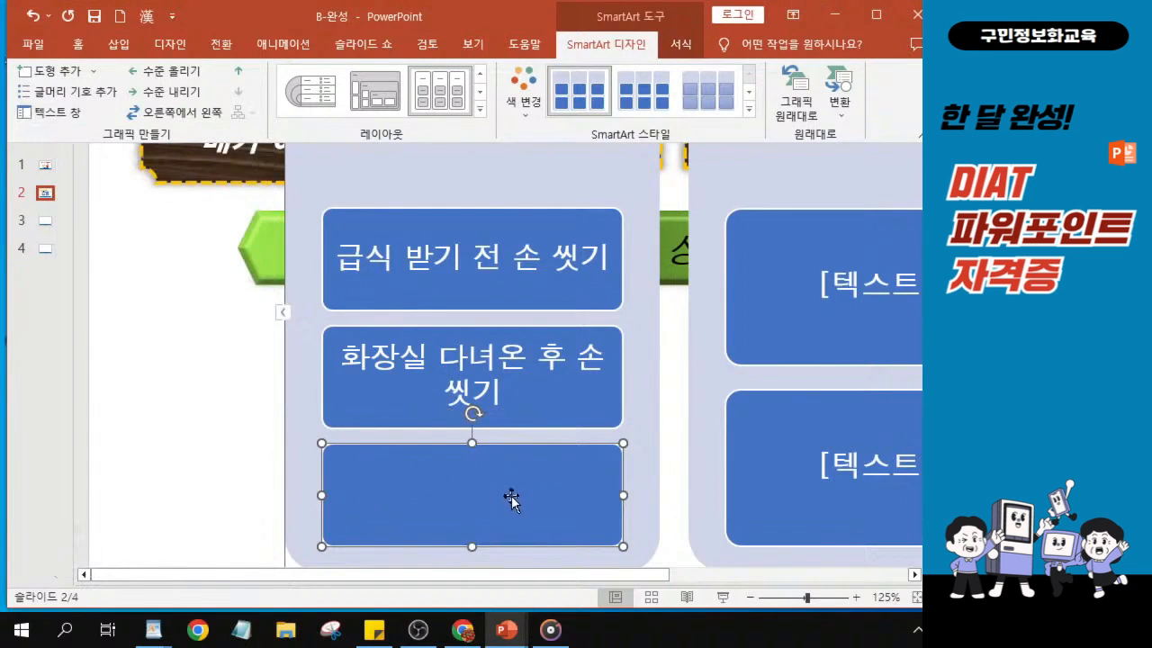
- Enter 체육활동 후 손 씻기 in the empty third box of the 학교에서 group
{"action": "scroll", "coordinate": [510, 499], "scroll_direction": "up", "scroll_amount": 7, "text": "ctrl"}
{"action": "scroll", "coordinate": [510, 499], "scroll_direction": "down", "scroll_amount": 6}
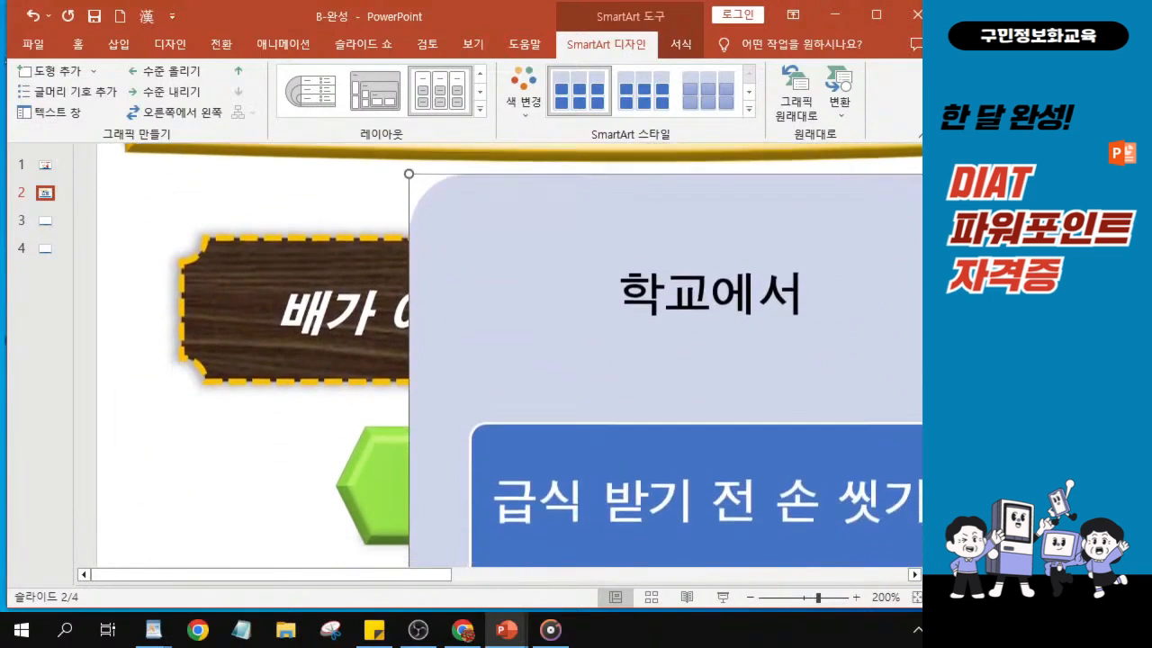
{"action": "scroll", "coordinate": [510, 500], "scroll_direction": "down", "scroll_amount": 2}
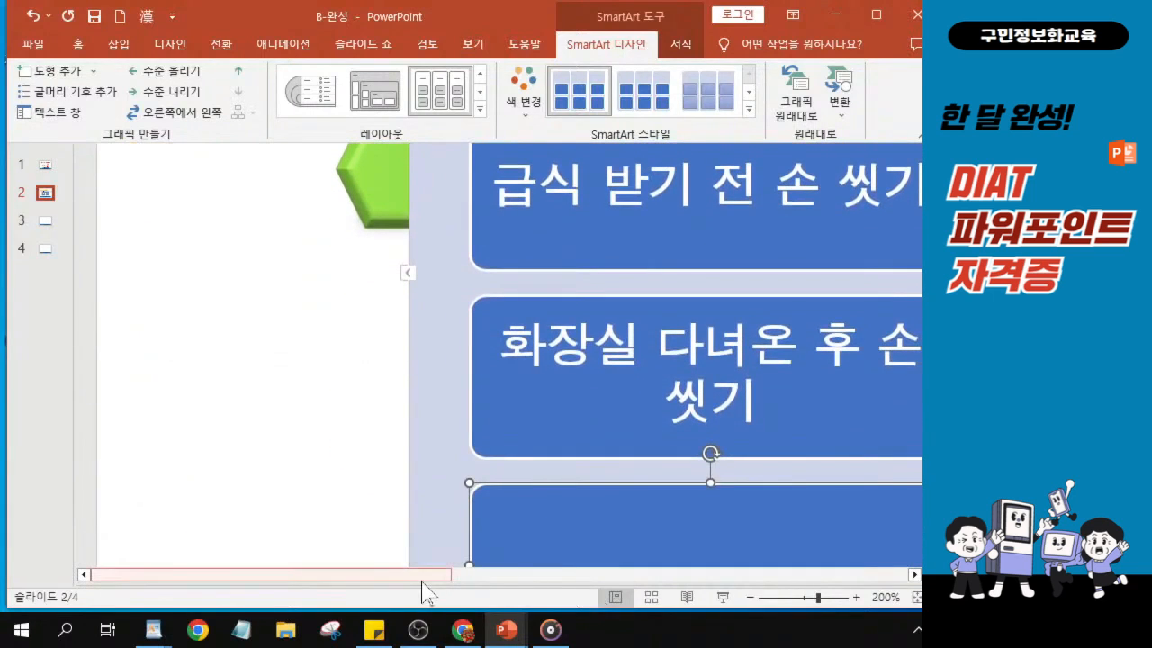
{"action": "left_click_drag", "start_coordinate": [536, 583], "coordinate": [613, 583]}
{"action": "scroll", "coordinate": [296, 471], "scroll_direction": "down", "scroll_amount": 2}
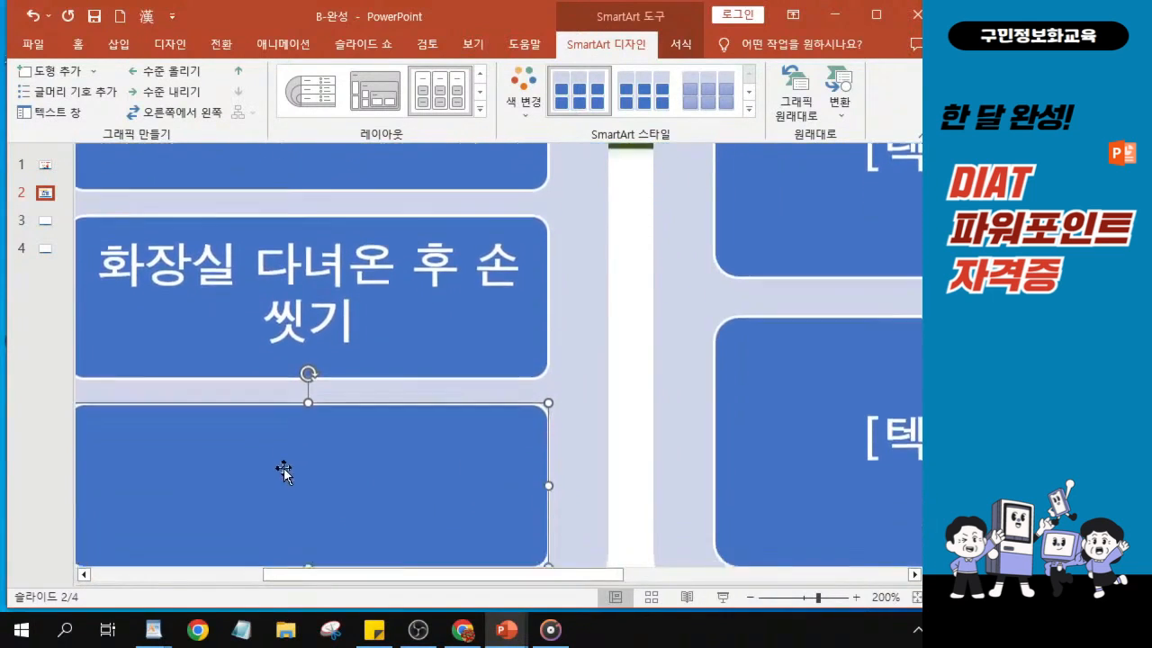
{"action": "left_click_drag", "start_coordinate": [360, 581], "coordinate": [304, 582]}
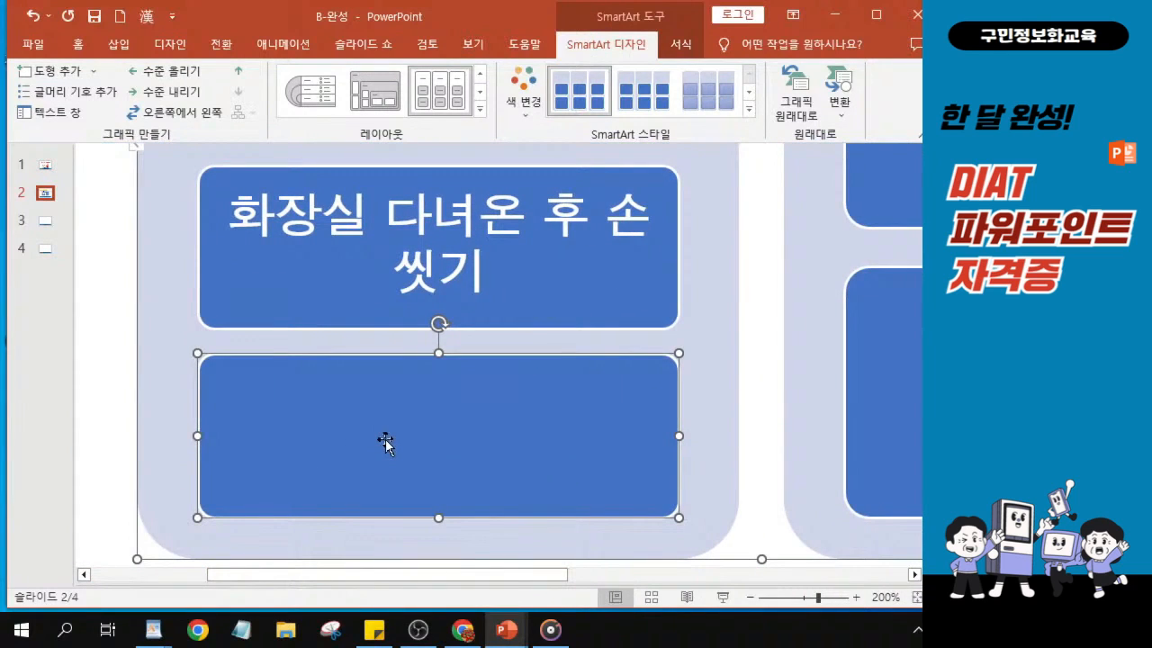
{"action": "type", "text": "체"}
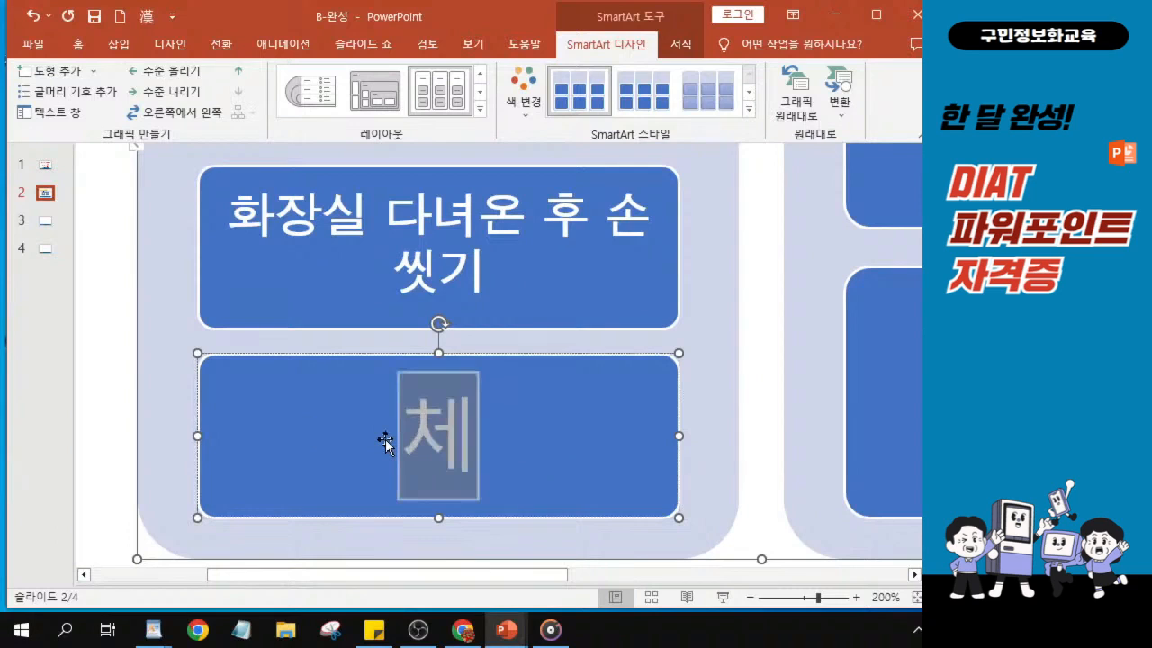
{"action": "type", "text": "육활동"}
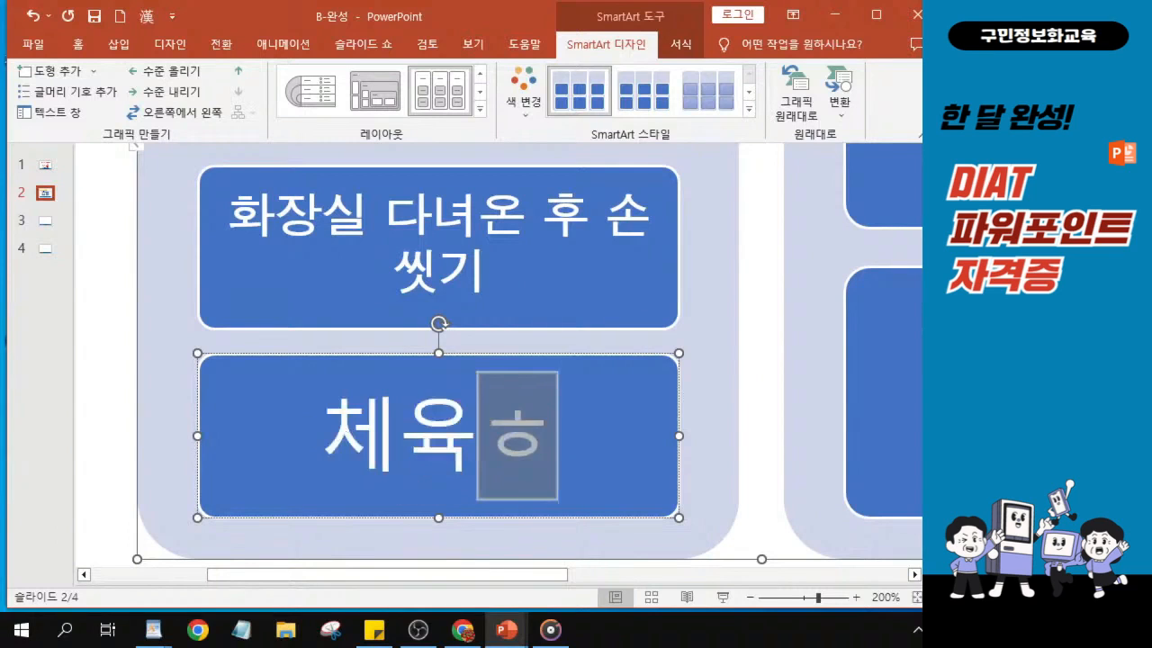
{"action": "type", "text": " 후"}
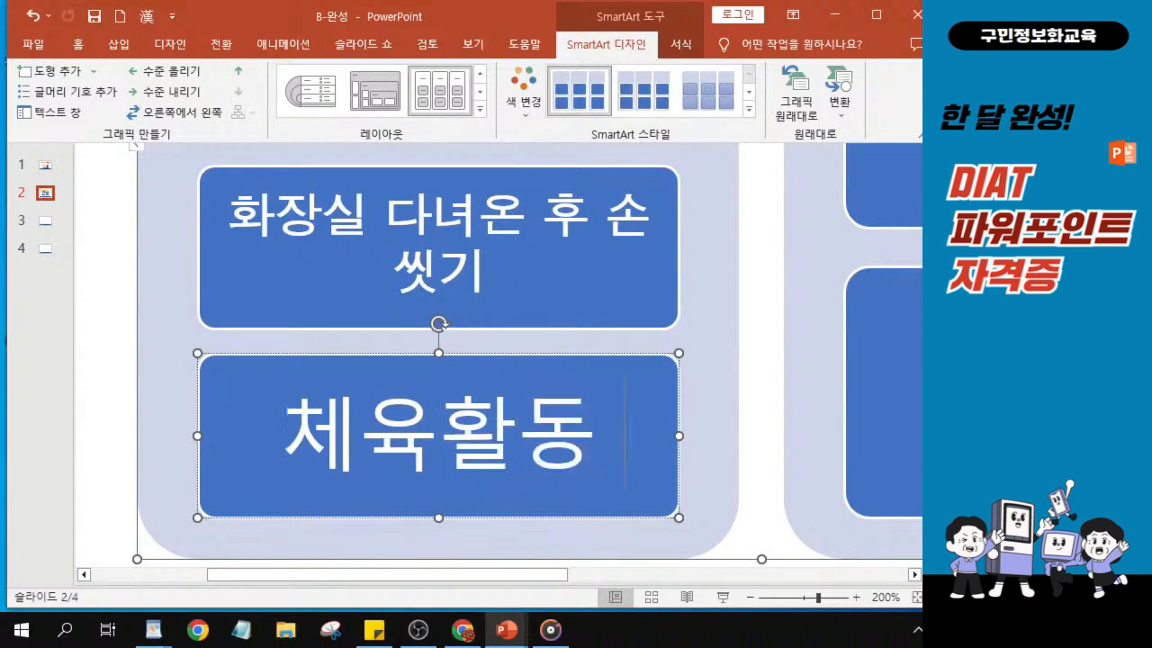
{"action": "type", "text": " 손"}
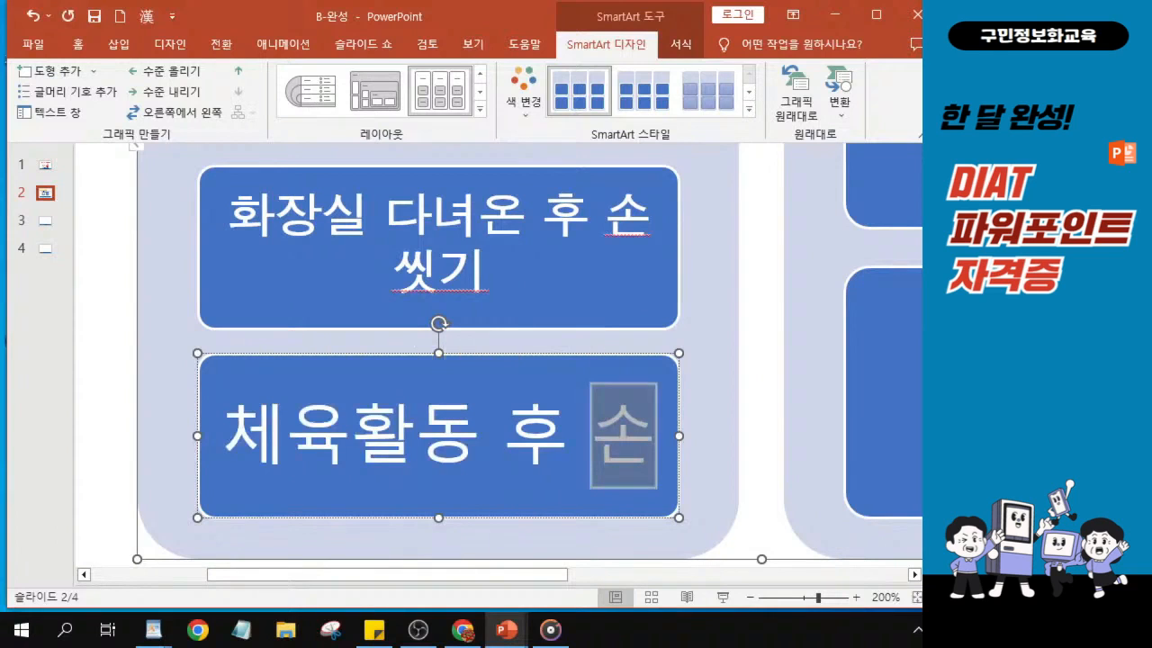
{"action": "type", "text": " ㅆ"}
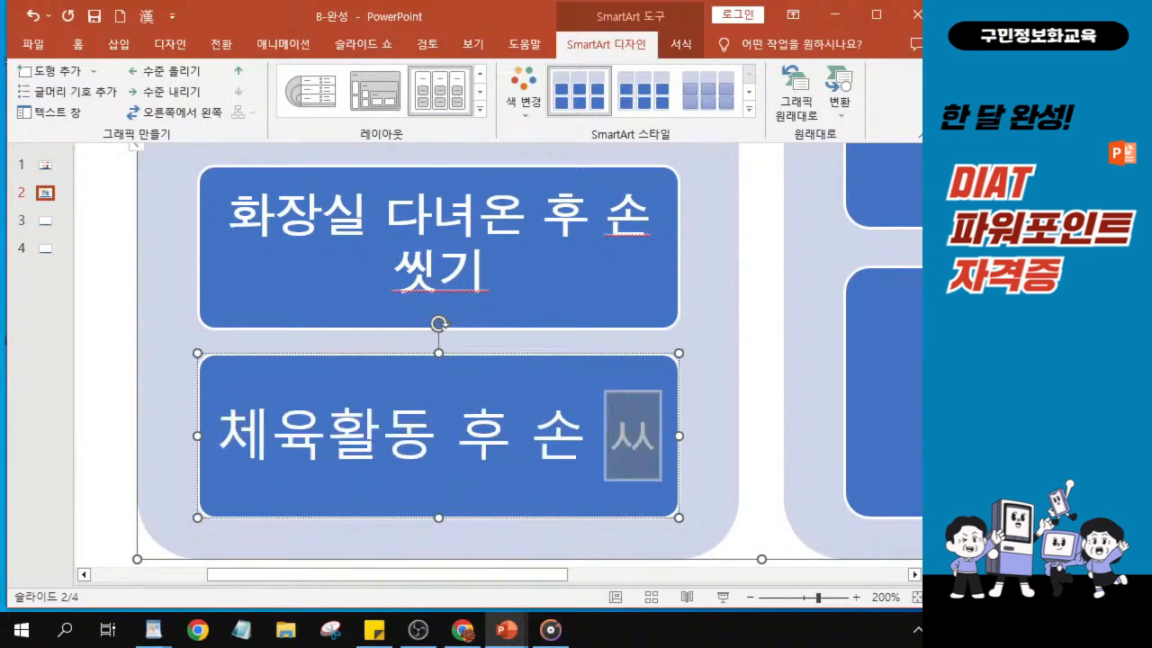
{"action": "type", "text": "ㅣㅅ"}
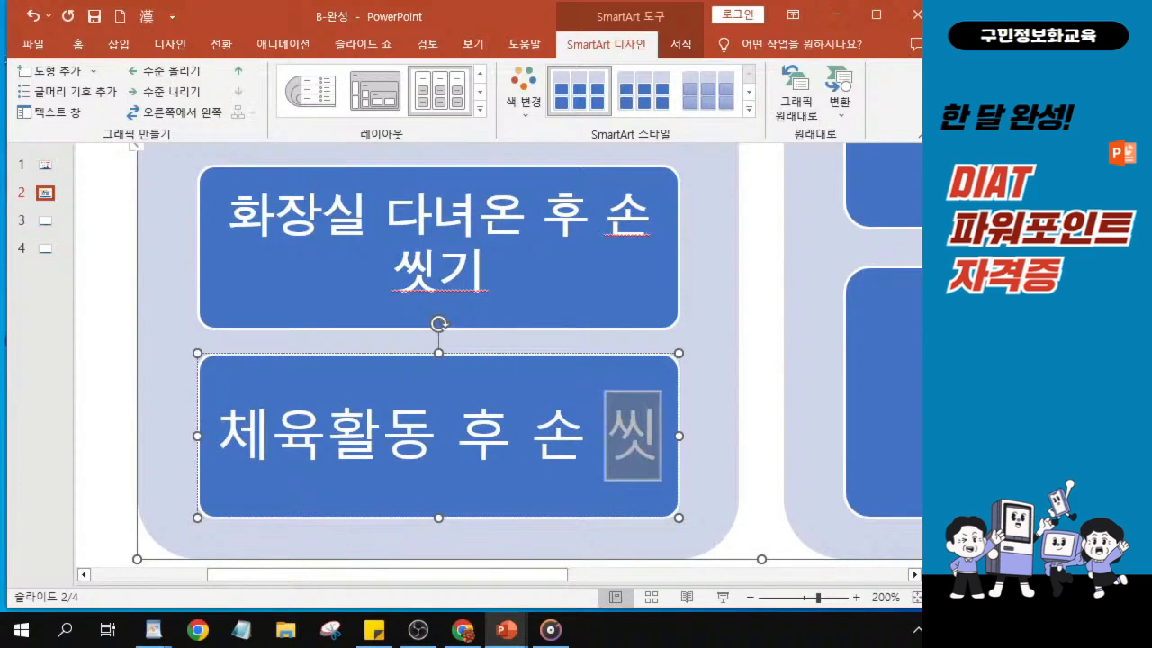
{"action": "type", "text": "ㄱㅣ"}
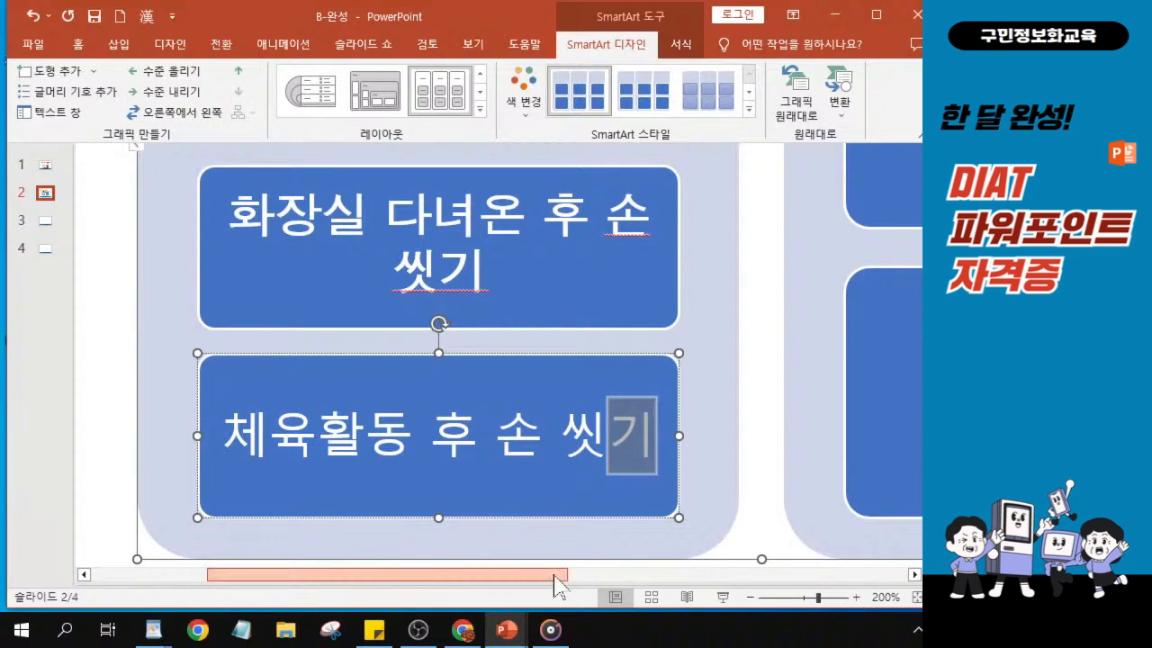
- Enter 집에서 as the heading of the SmartArt's second group
{"action": "left_click_drag", "start_coordinate": [554, 577], "coordinate": [884, 587]}
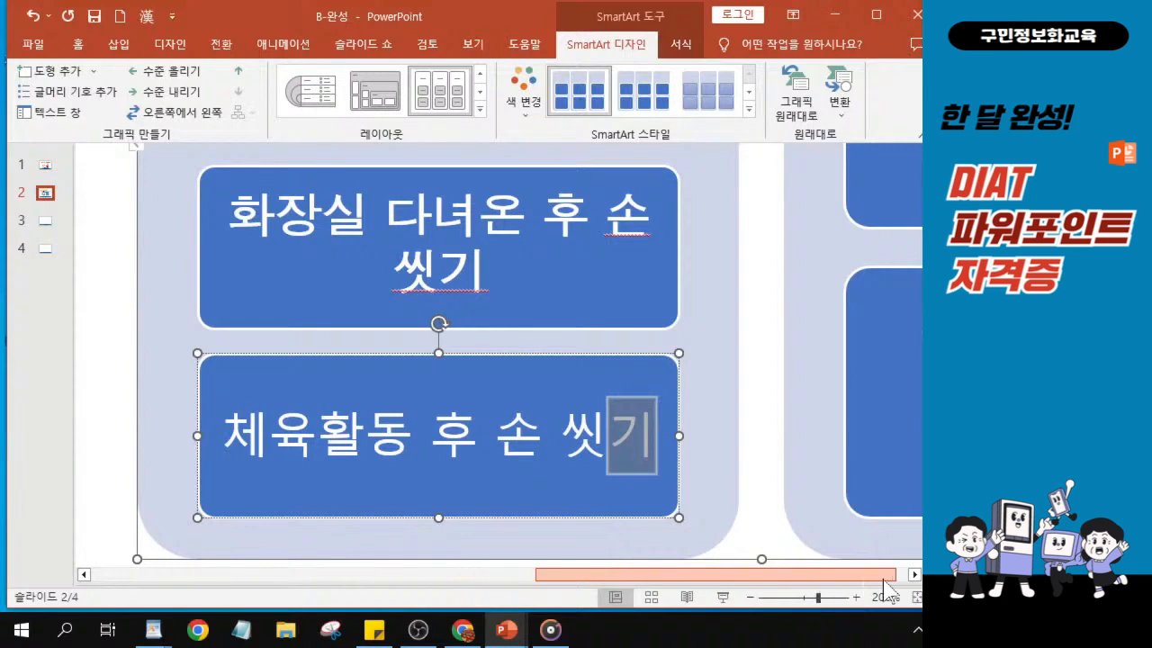
{"action": "scroll", "coordinate": [316, 337], "scroll_direction": "up", "scroll_amount": 10}
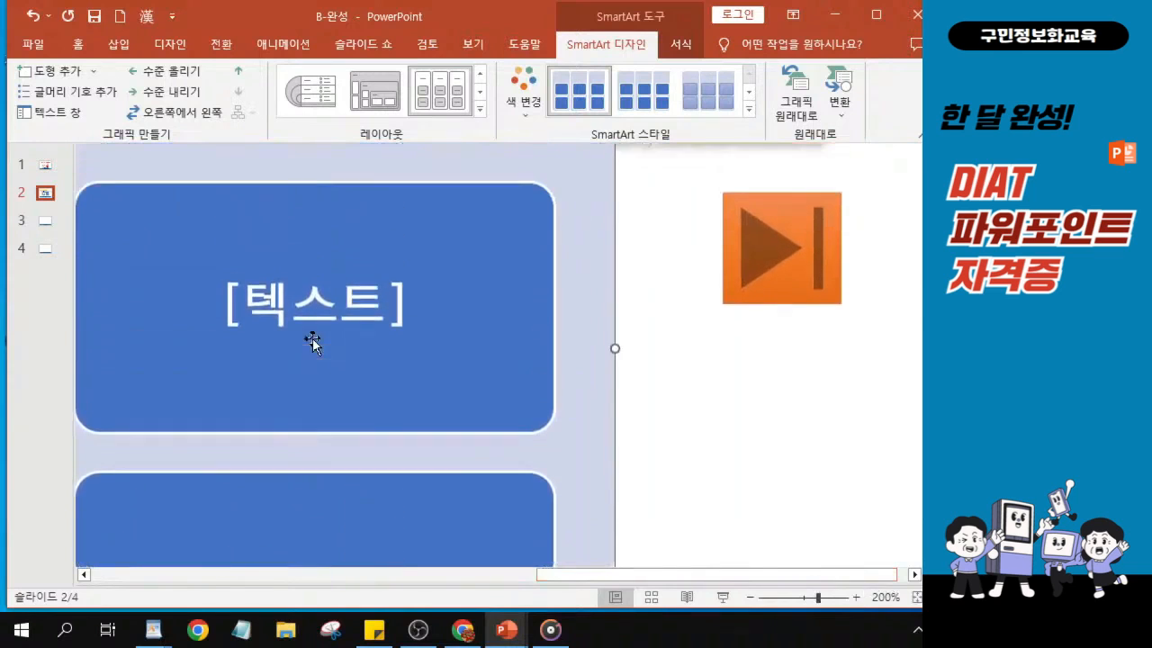
{"action": "left_click", "coordinate": [267, 262]}
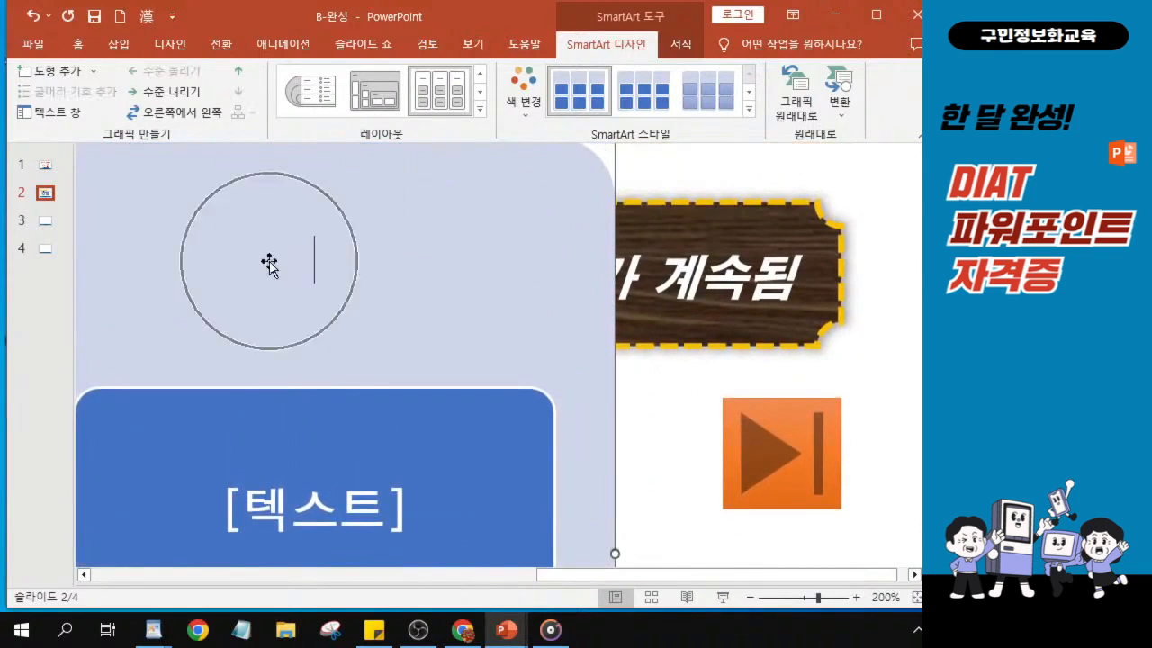
{"action": "left_click_drag", "start_coordinate": [624, 573], "coordinate": [576, 576]}
{"action": "left_click", "coordinate": [432, 259]}
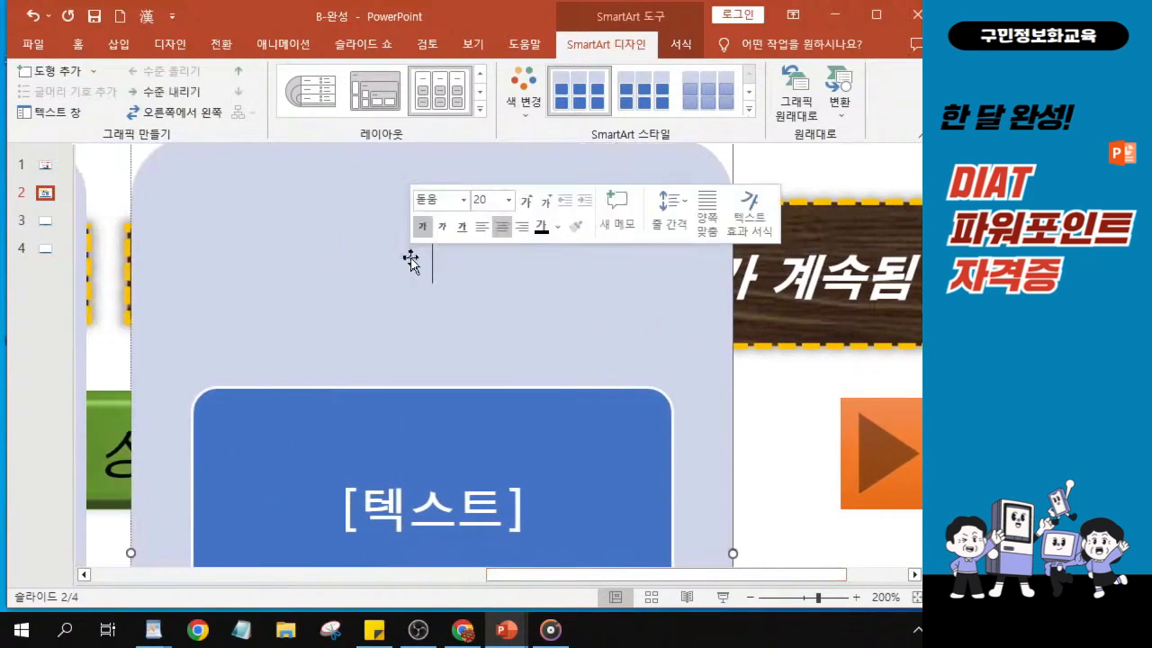
{"action": "type", "text": "집ㅇ"}
{"action": "type", "text": "에서"}
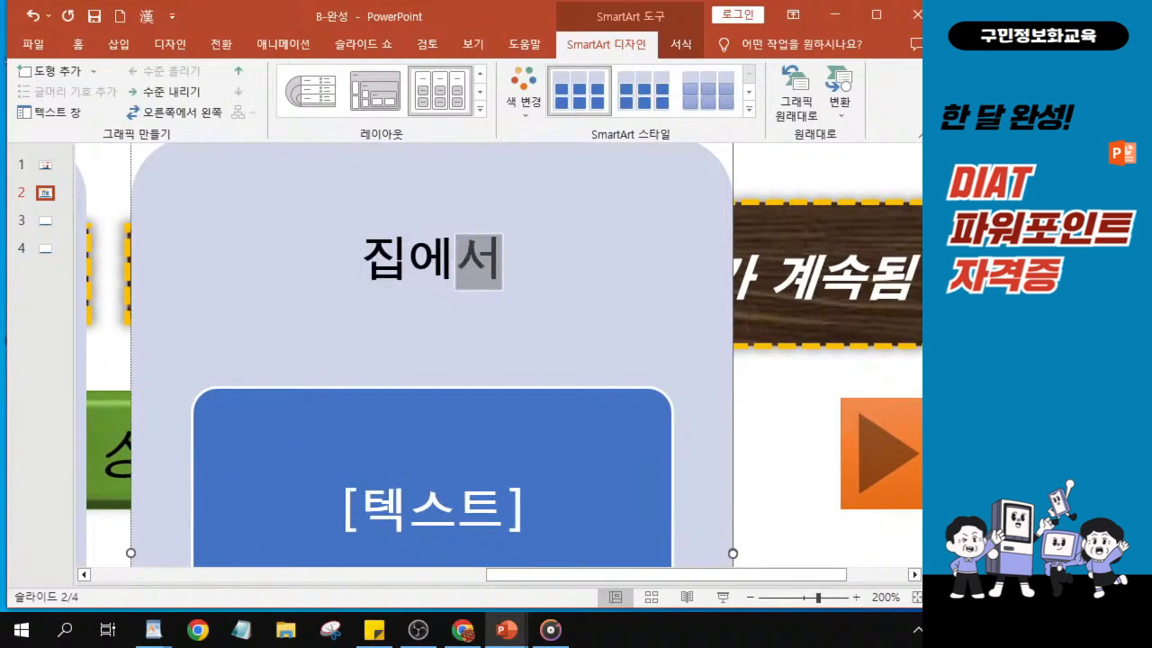
{"action": "left_click", "coordinate": [411, 259]}
- Fill the first item box under the 집에서 heading with 조리도구 위생 신경 쓰기
{"action": "left_click", "coordinate": [381, 461]}
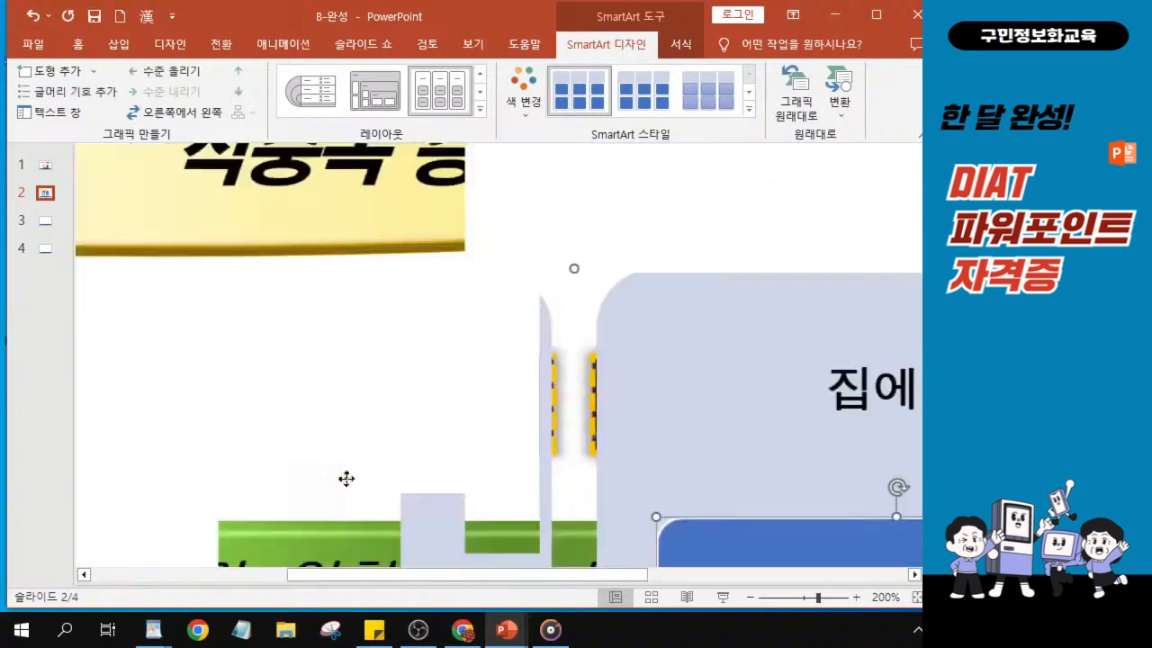
{"action": "scroll", "coordinate": [740, 491], "scroll_direction": "down", "scroll_amount": 1}
{"action": "scroll", "coordinate": [730, 499], "scroll_direction": "down", "scroll_amount": 3}
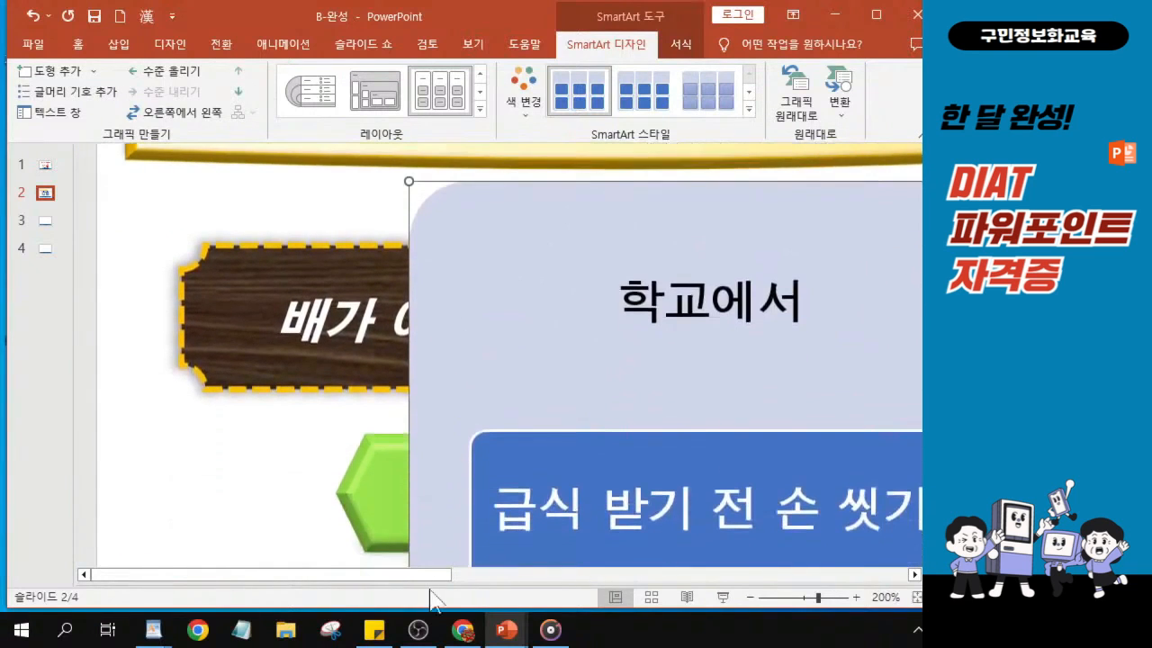
{"action": "left_click_drag", "start_coordinate": [429, 576], "coordinate": [858, 595]}
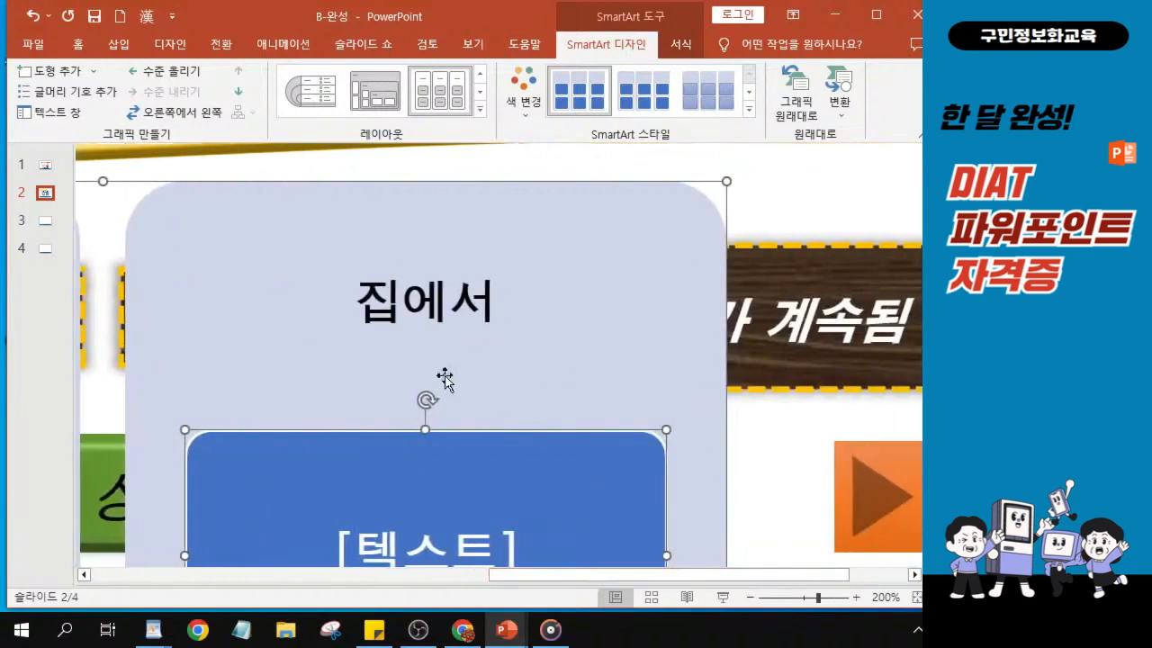
{"action": "scroll", "coordinate": [394, 475], "scroll_direction": "down", "scroll_amount": 1}
{"action": "scroll", "coordinate": [394, 475], "scroll_direction": "down", "scroll_amount": 1}
{"action": "left_click", "coordinate": [391, 445]}
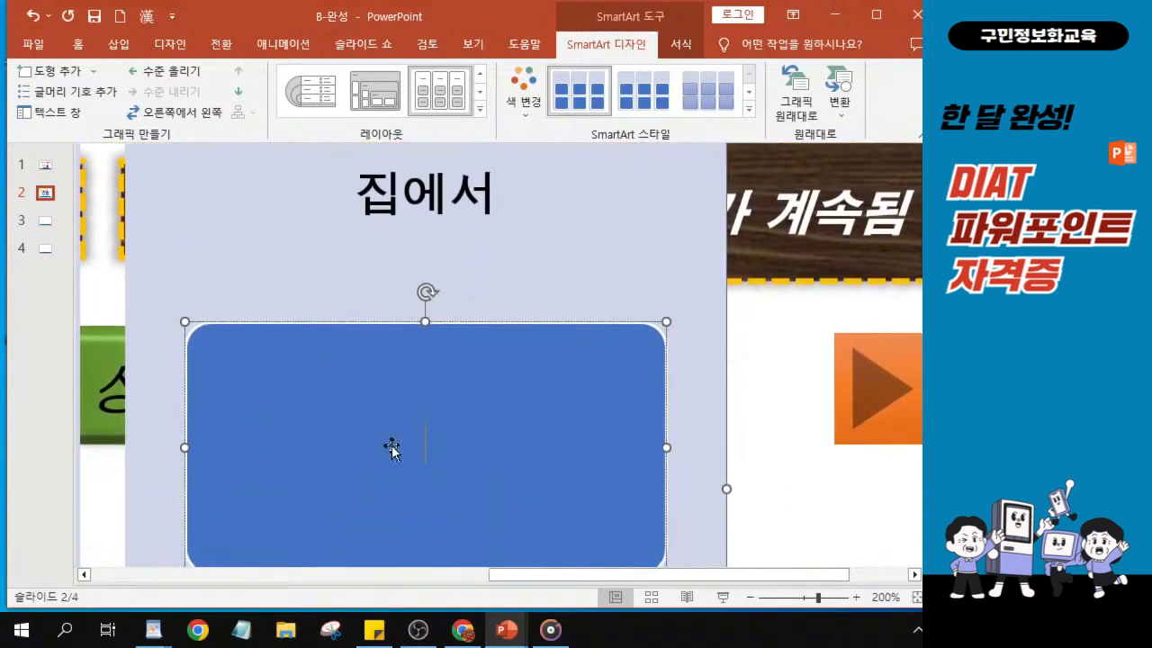
{"action": "left_click", "coordinate": [405, 456]}
{"action": "type", "text": "조리도"}
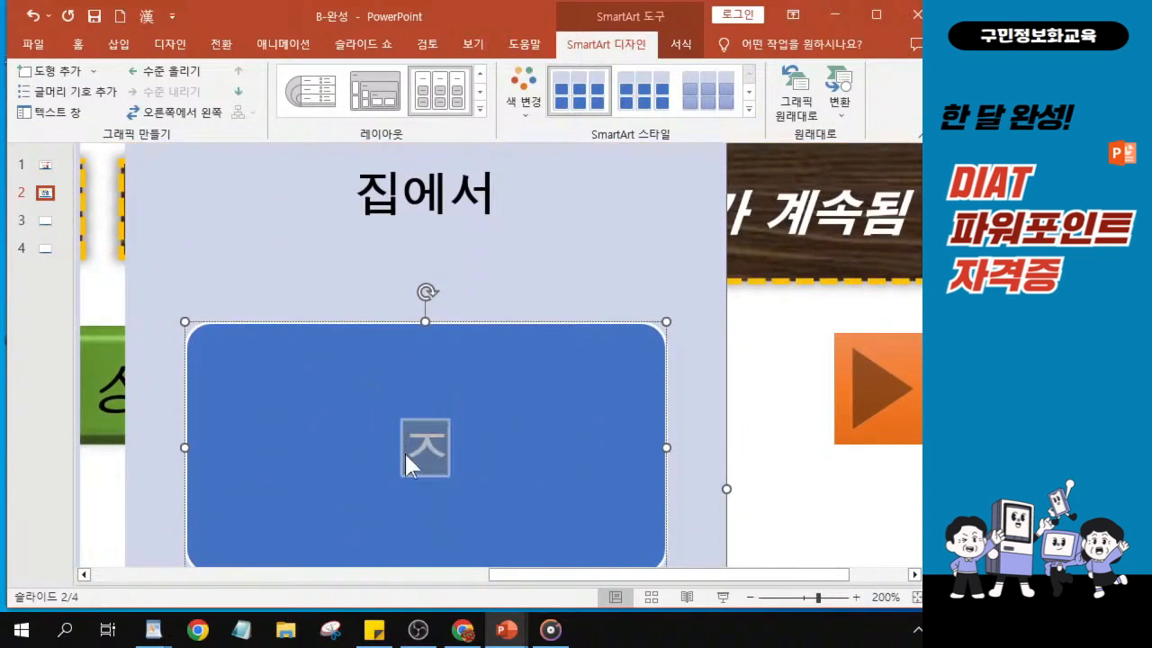
{"action": "type", "text": "구"}
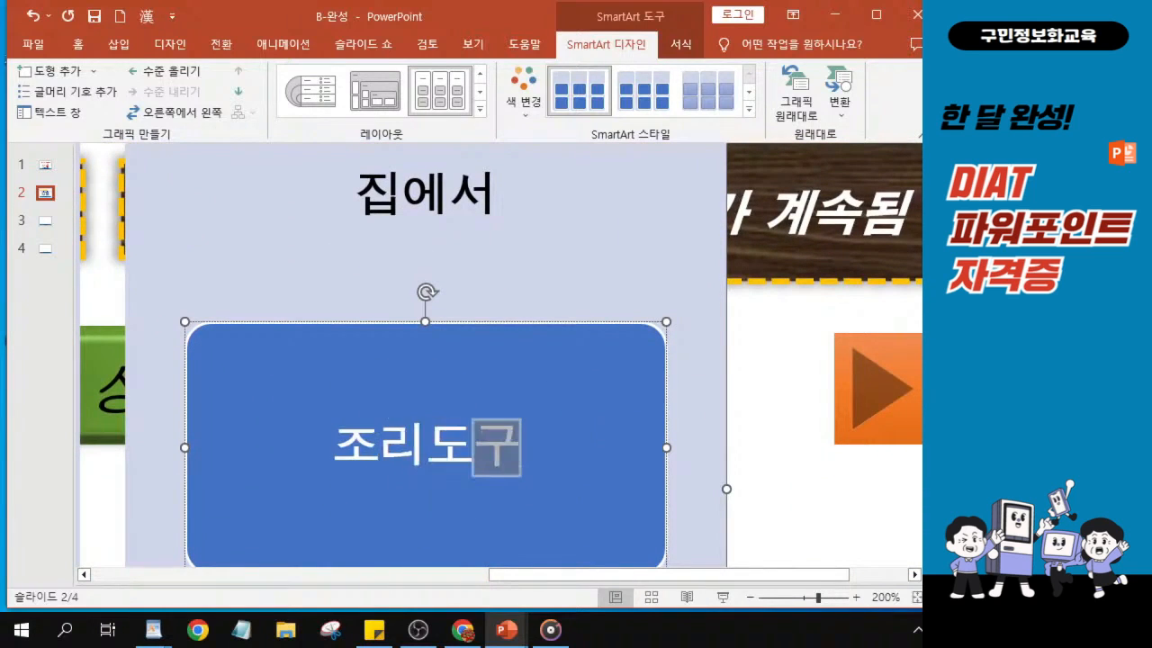
{"action": "type", "text": " 위샐"}
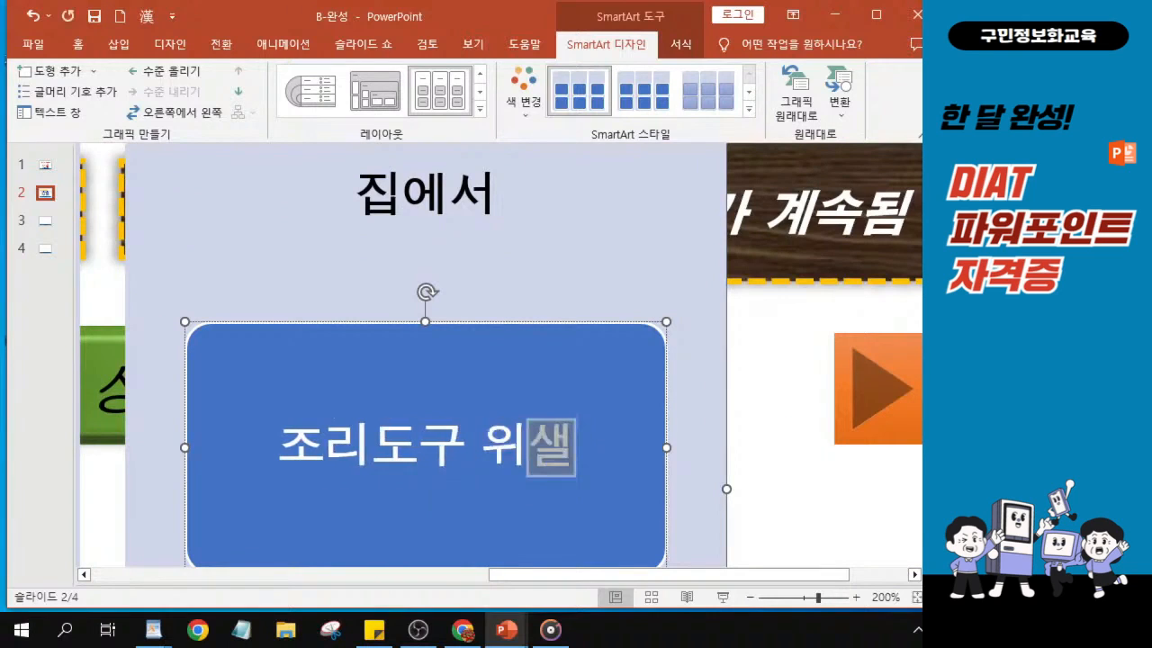
{"action": "key", "text": "BackSpace"}
{"action": "type", "text": "생 신"}
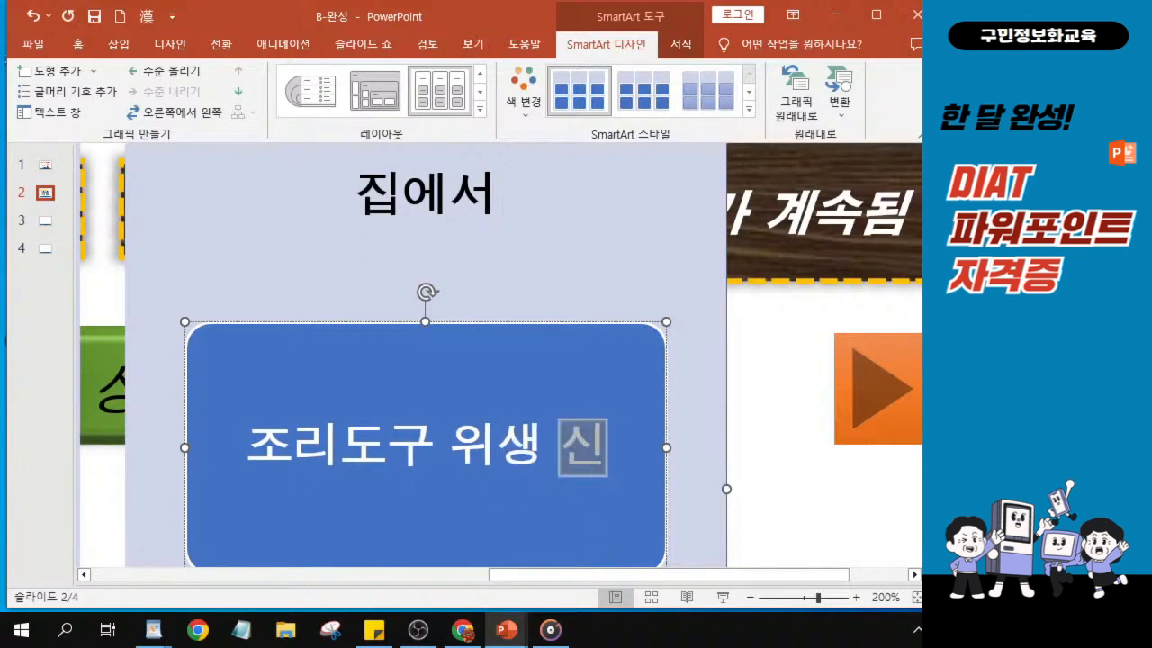
{"action": "type", "text": "경 쓰기"}
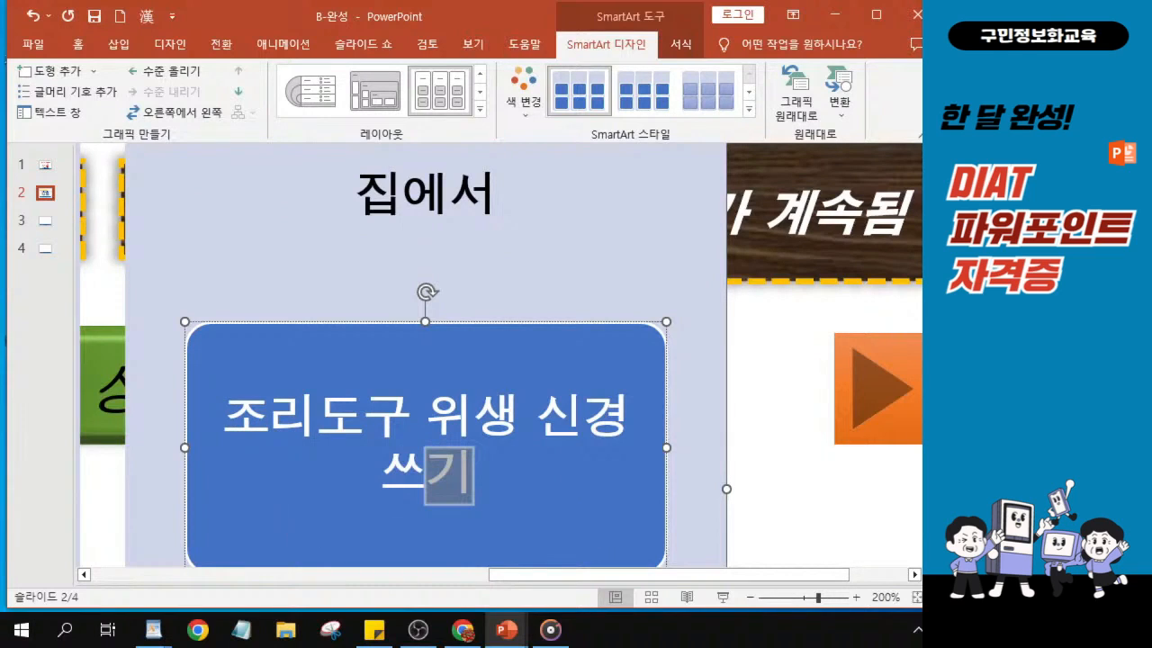
{"action": "scroll", "coordinate": [391, 483], "scroll_direction": "down", "scroll_amount": 2}
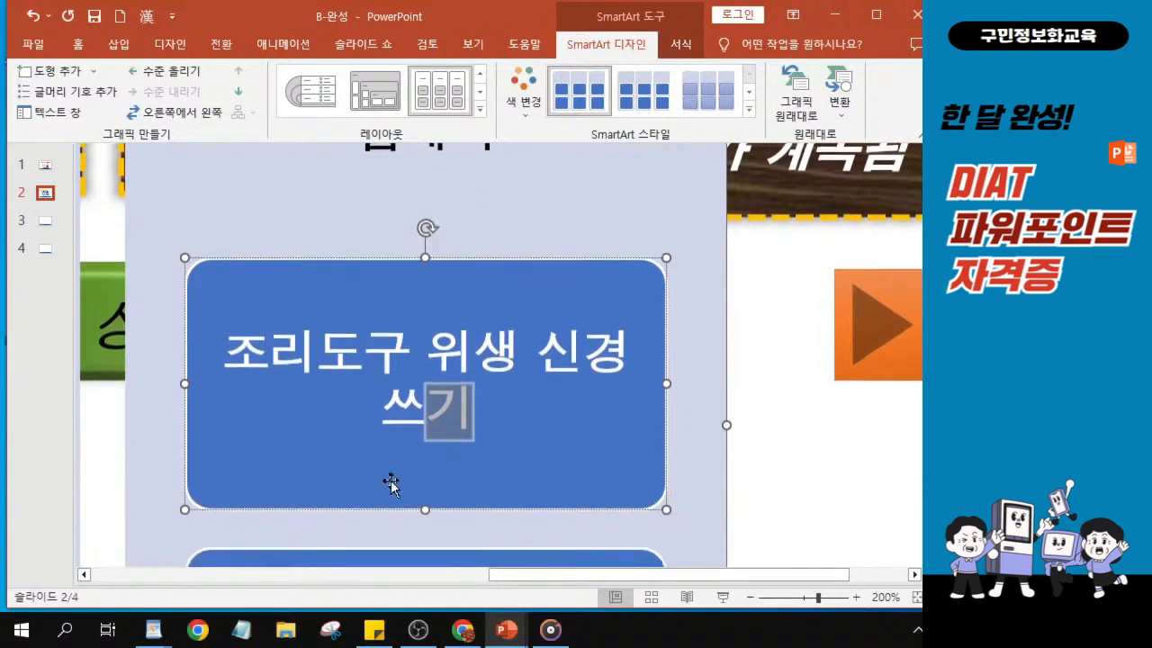